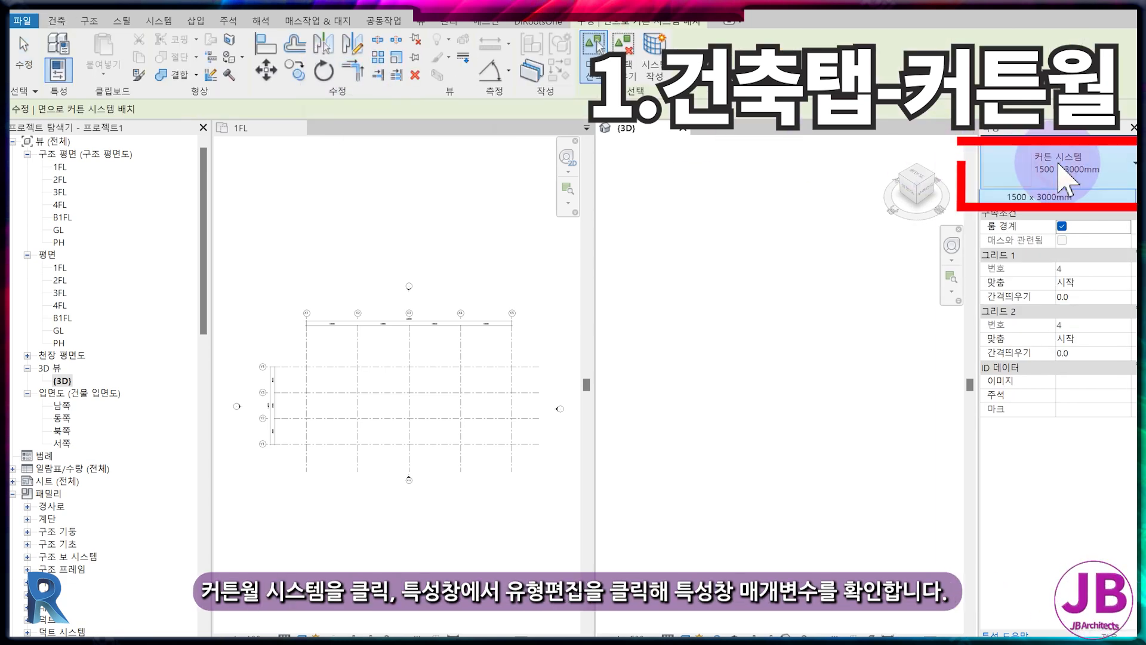
Review the type properties of the 1500 x 3000mm curtain system, including its available types and the Grid 1 and Grid 2 spacing.
click(1109, 197)
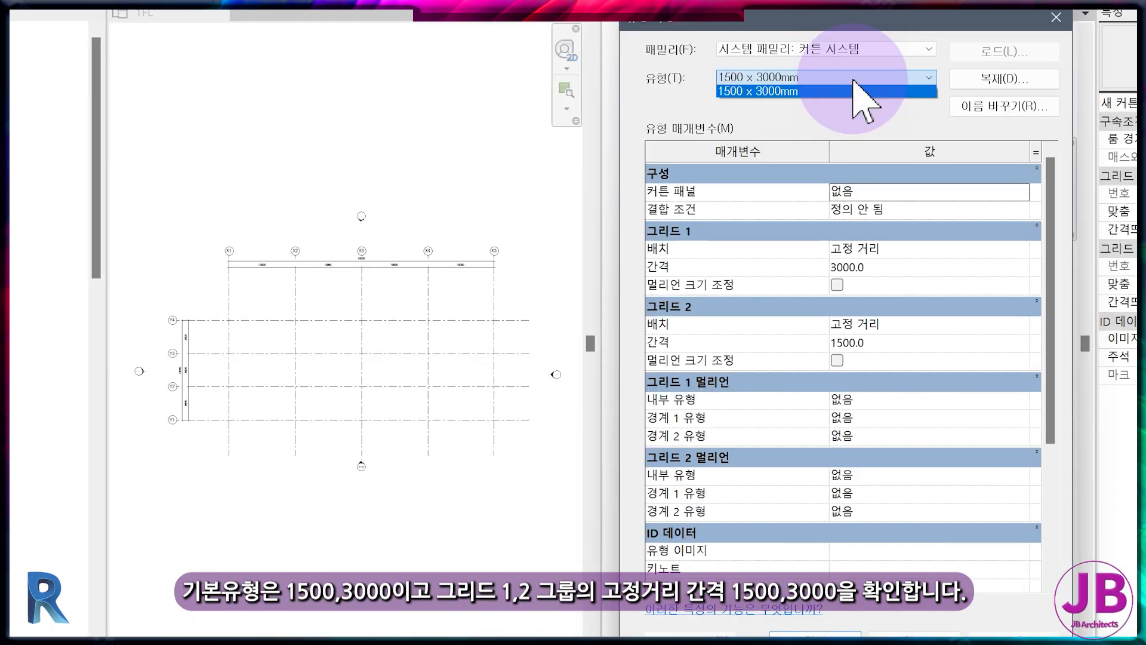
click(854, 81)
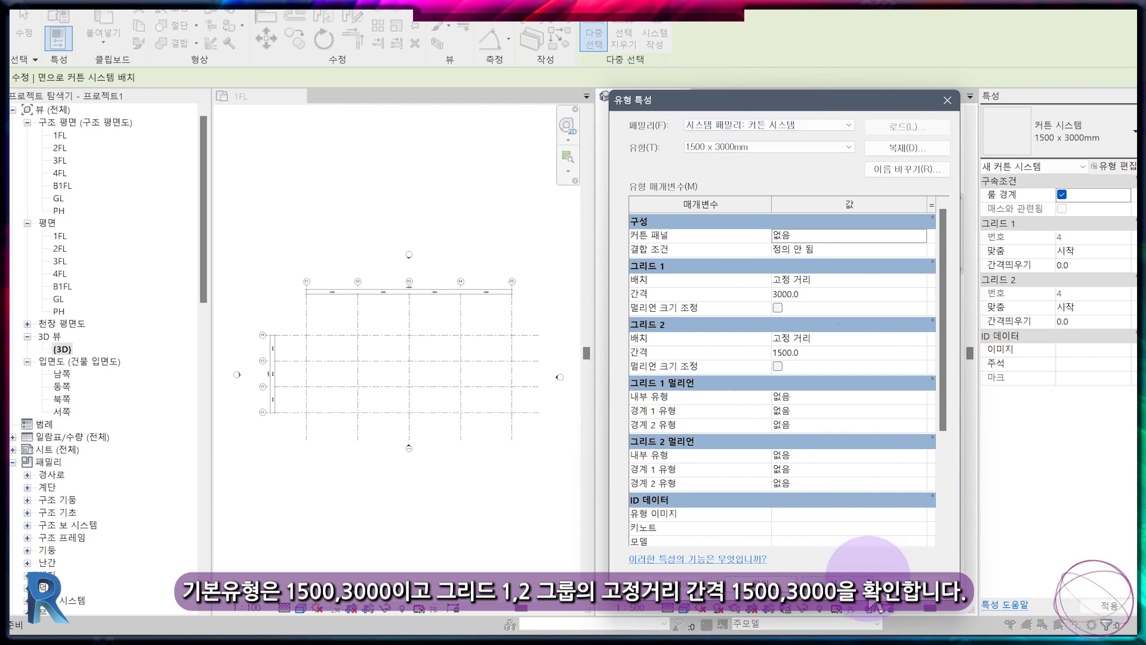
click(759, 583)
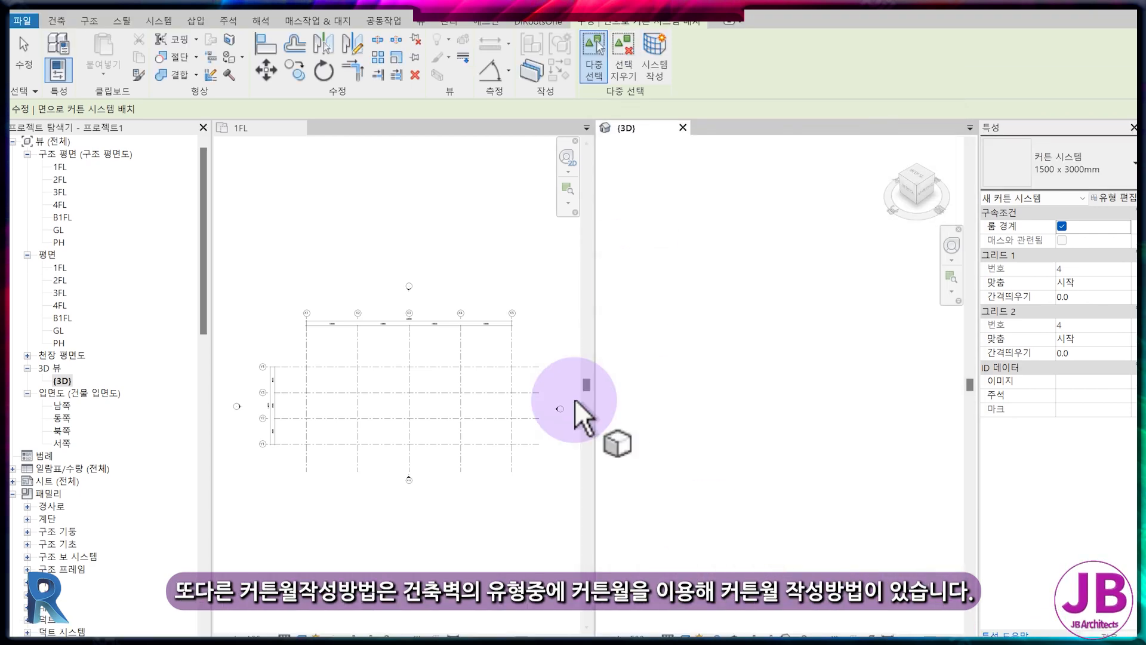
key(Escape)
Set up an architectural wall of the 커튼월 (curtain wall) type with its base level at 1FL.
click(58, 73)
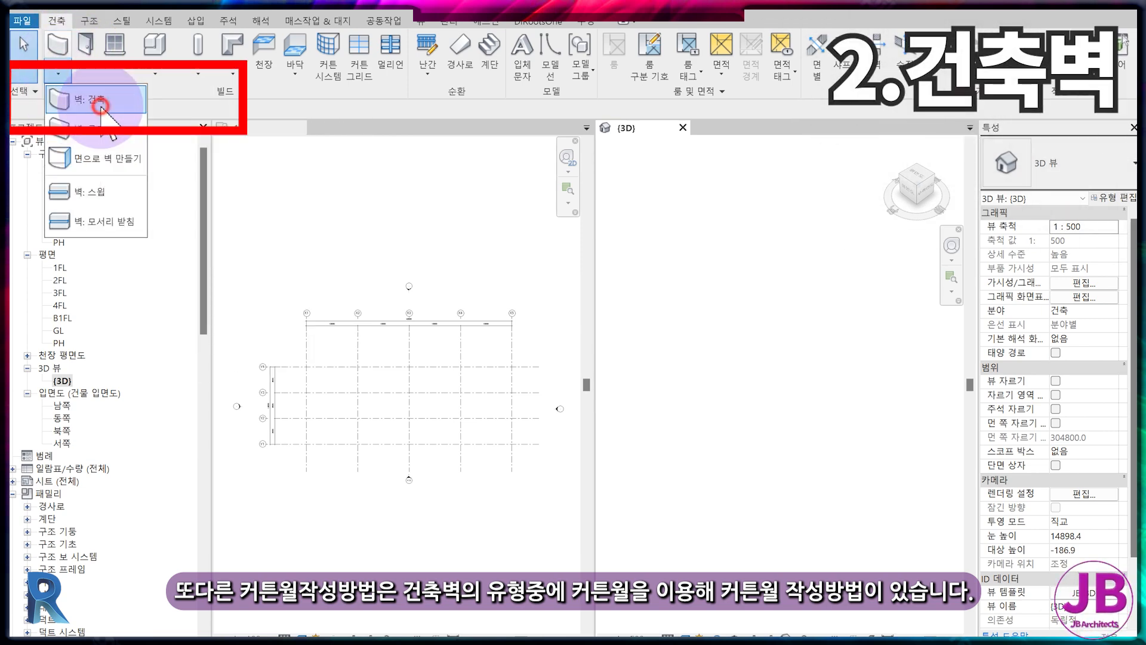
click(100, 106)
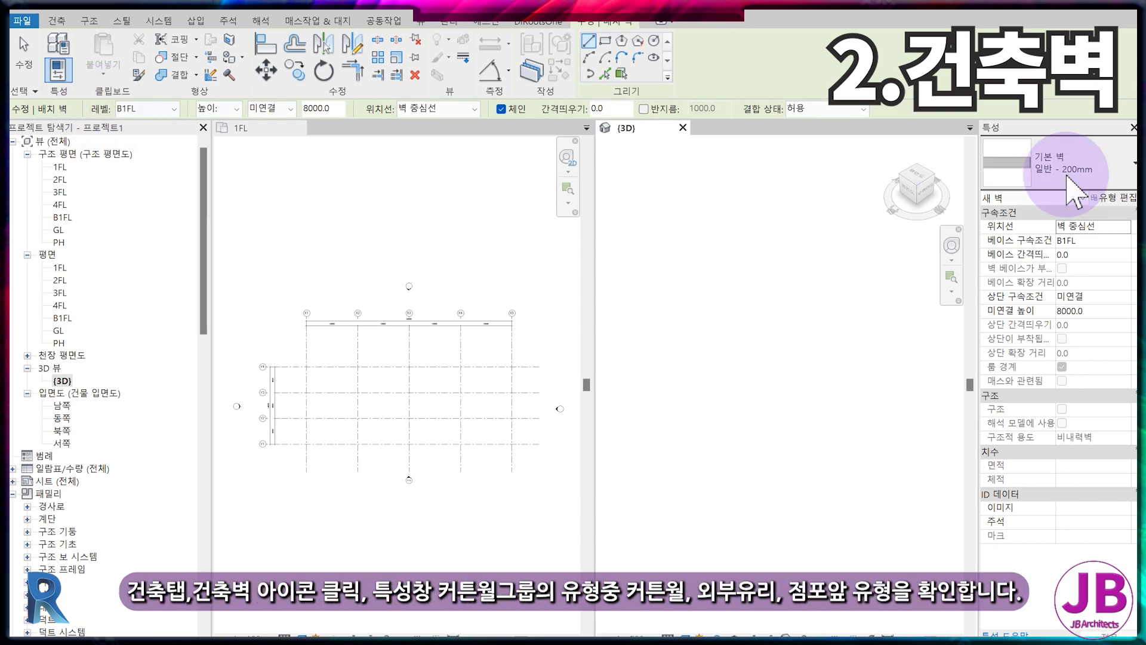
click(1115, 170)
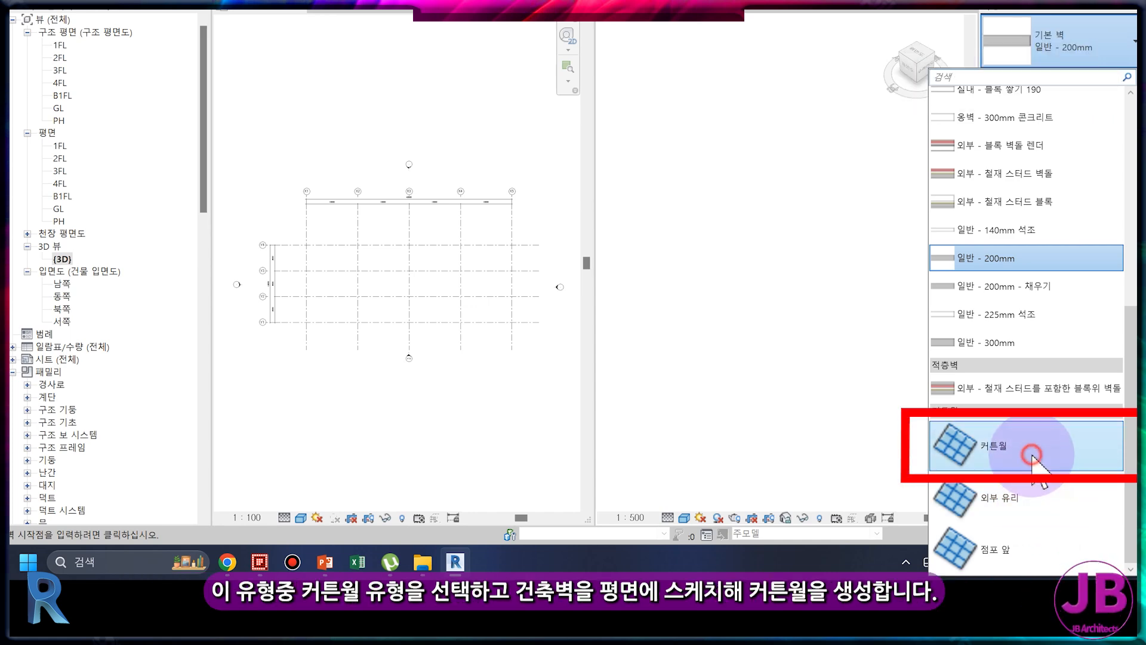
click(1032, 456)
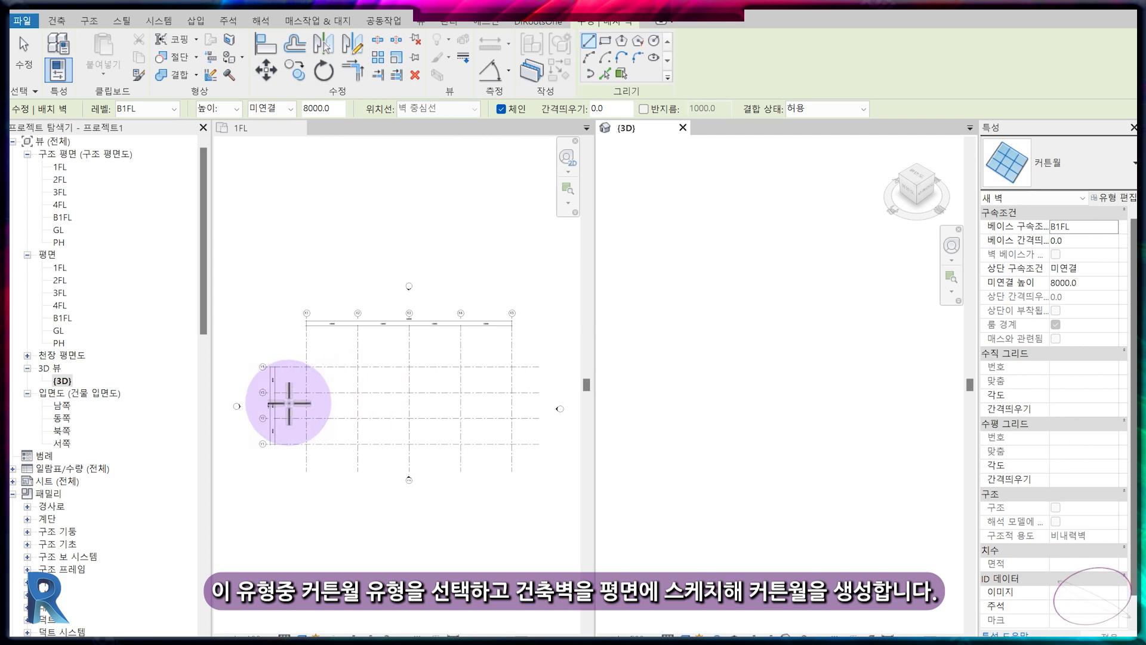
click(163, 108)
click(149, 120)
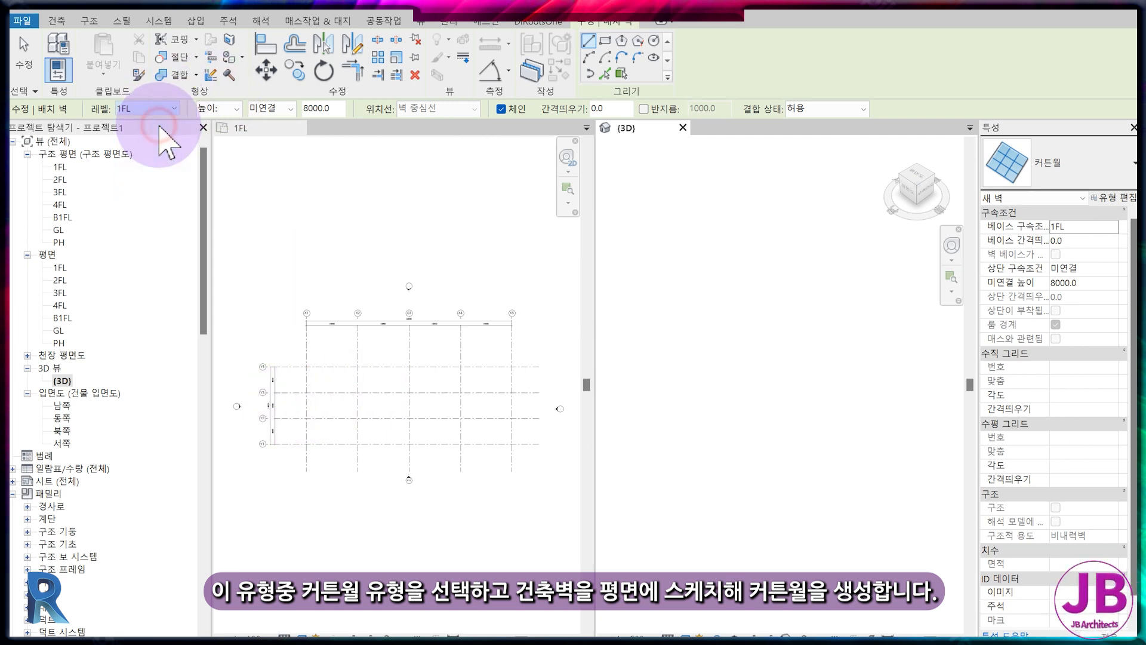
click(217, 108)
click(318, 110)
Draw a 10000 mm curtain wall along grid Y2 in the 1FL plan, starting about 26000 mm from grid X1.
click(439, 415)
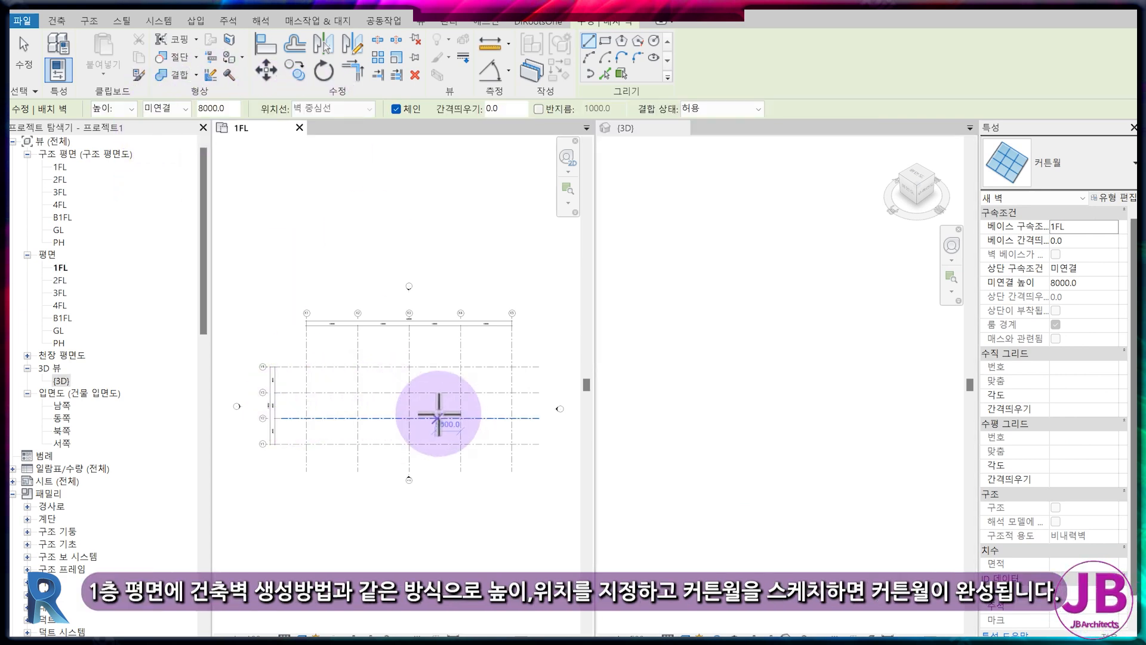
click(440, 415)
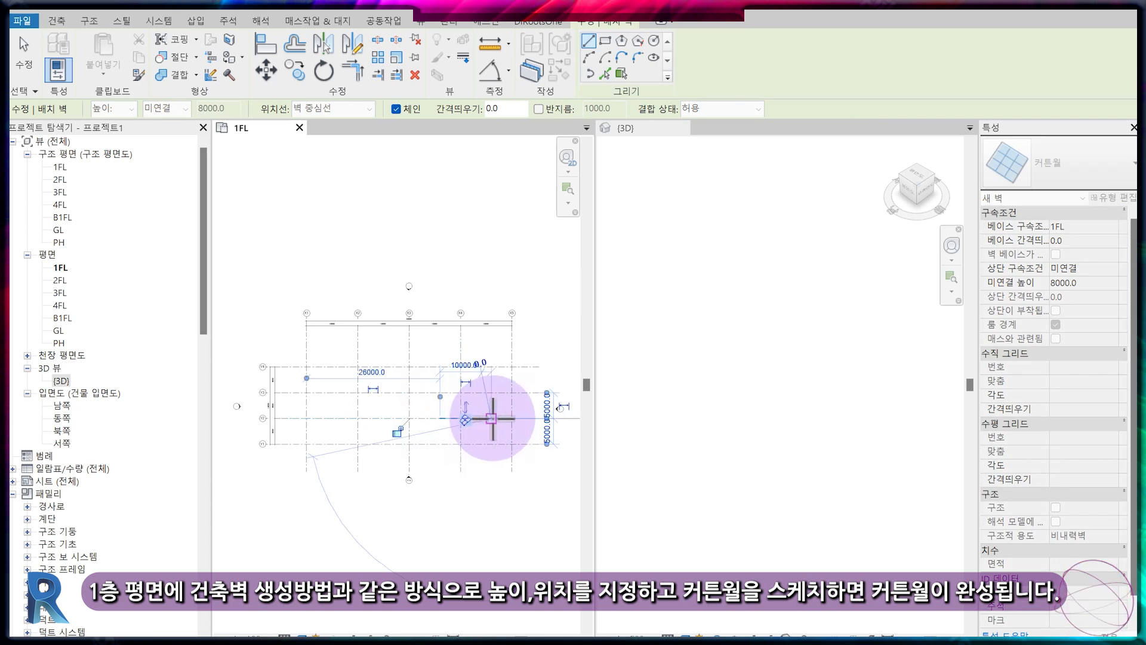
key(Escape)
key(Escape)
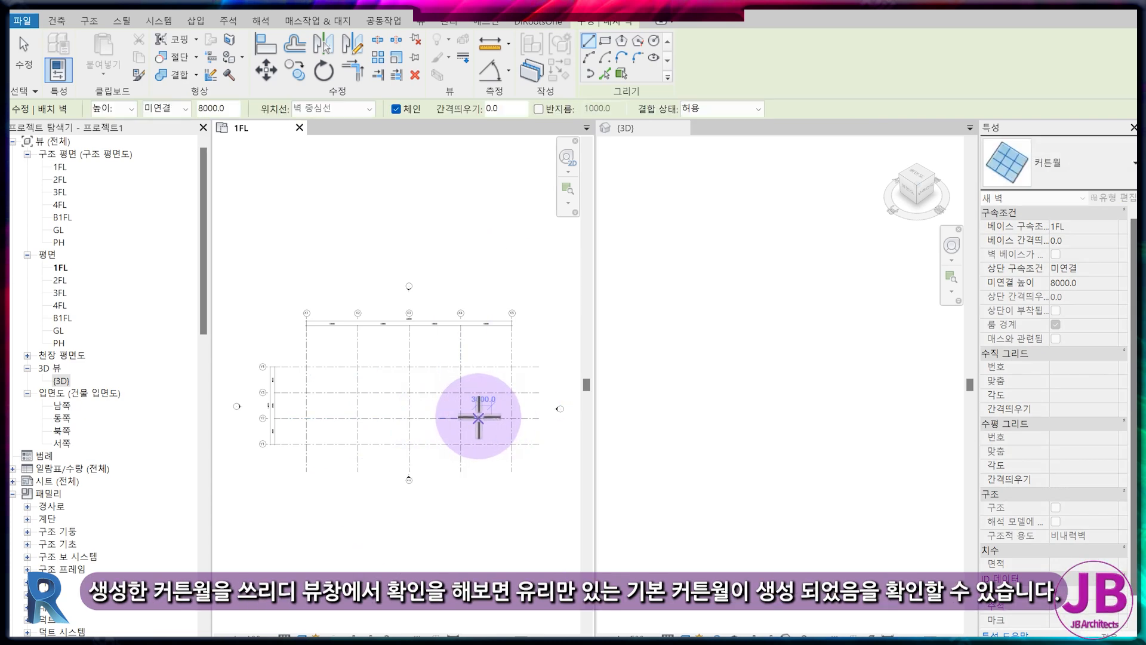
click(479, 417)
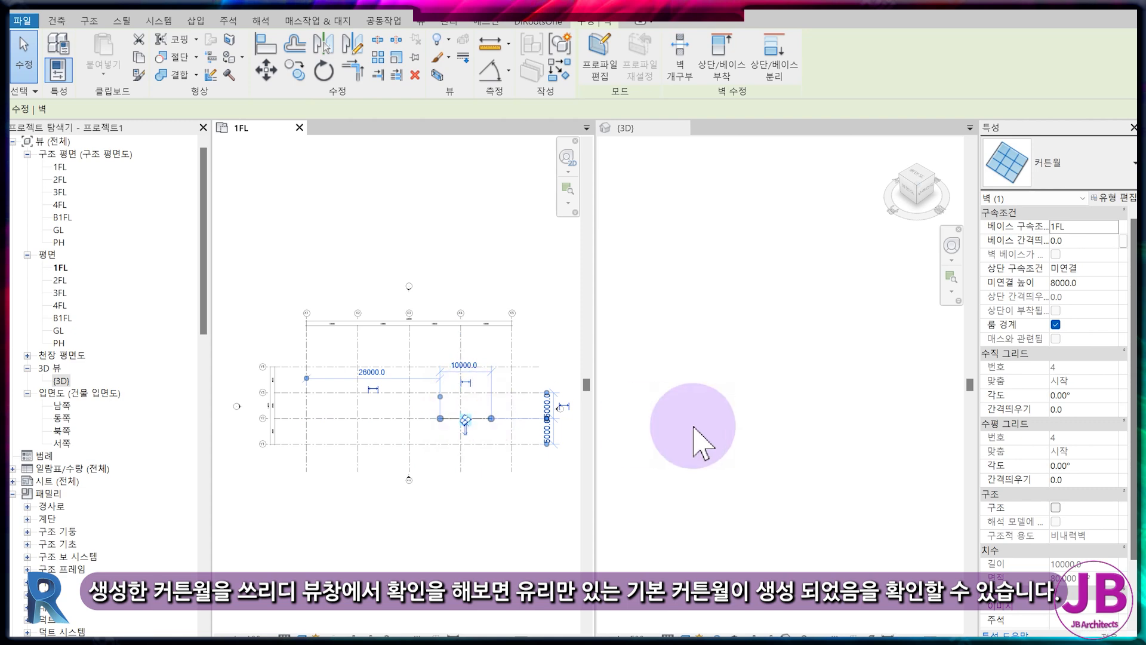
Inspect the new 커튼월 wall in the 3D view and review the grid and mullion parameters of its type.
click(728, 436)
middle_drag(817, 444, 680, 435)
scroll(733, 376, up, 5)
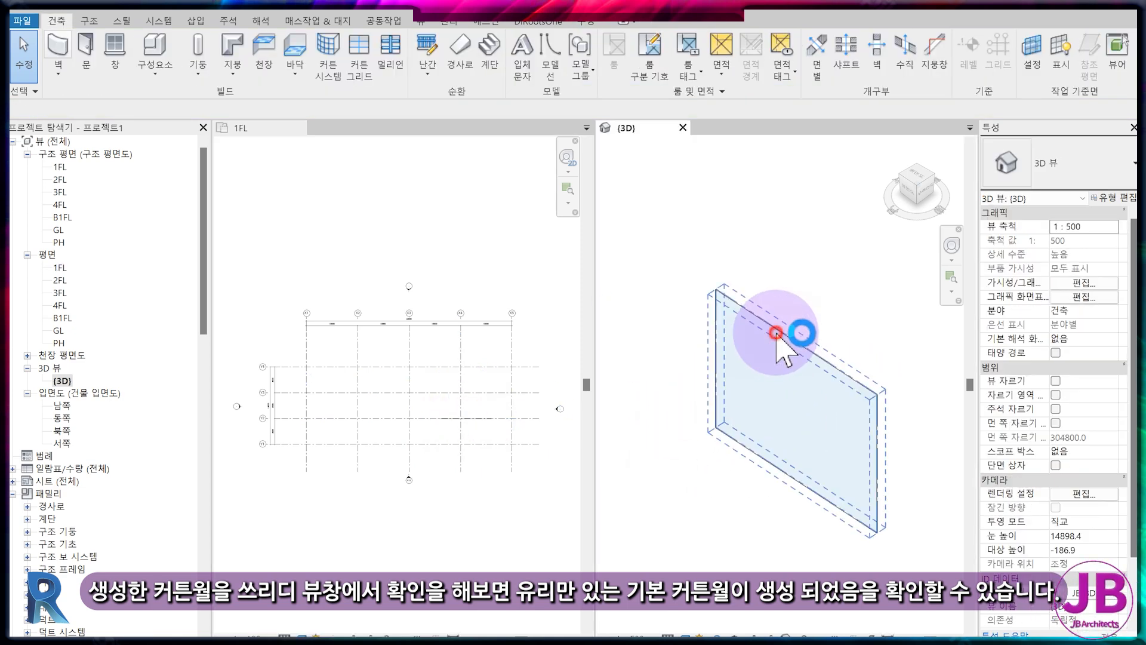
click(774, 343)
click(1128, 202)
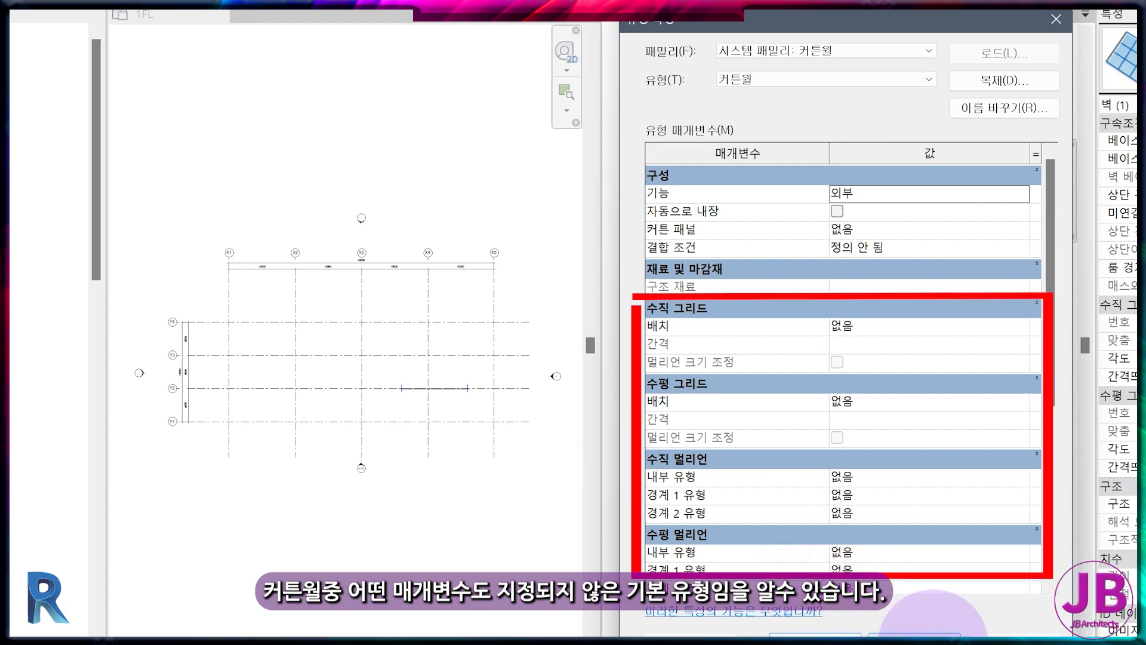
click(932, 633)
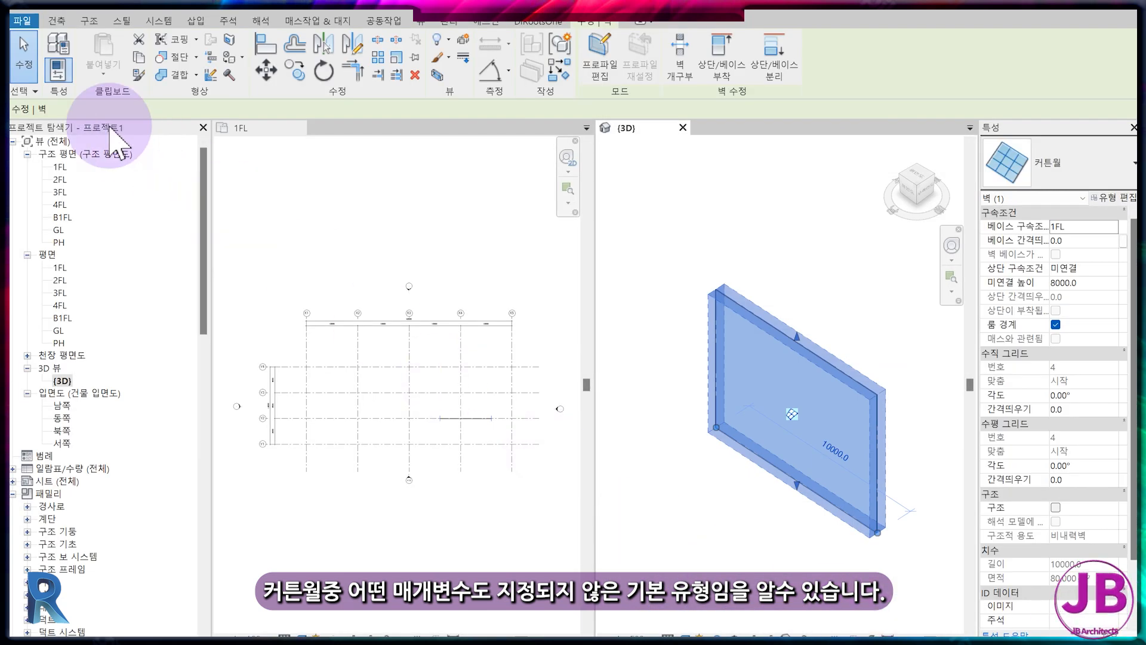
Draw a 10000 mm architectural wall of the 외부 유리 curtain wall type along grid Y2, starting about 13000 mm from grid X1.
click(52, 21)
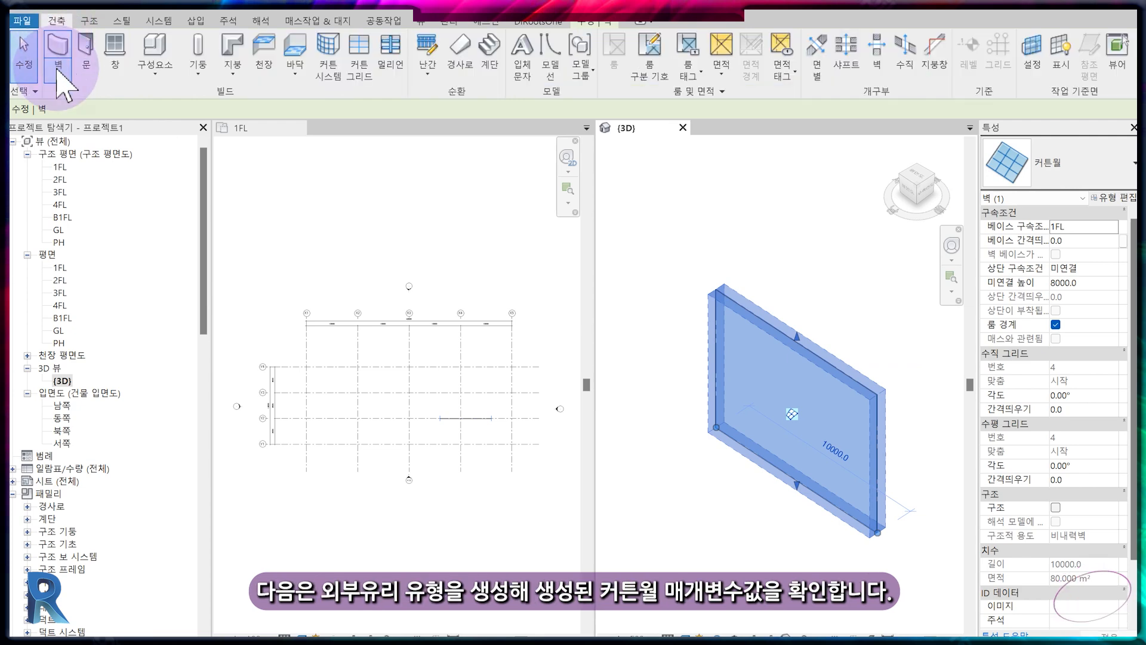
click(58, 71)
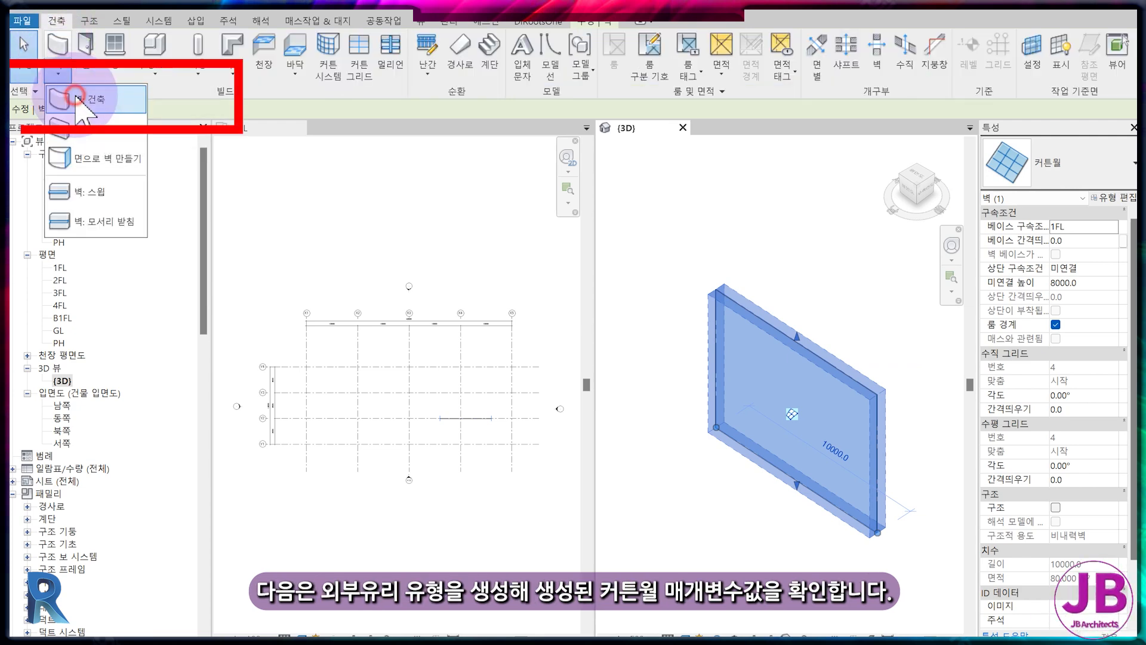
click(78, 102)
click(1056, 163)
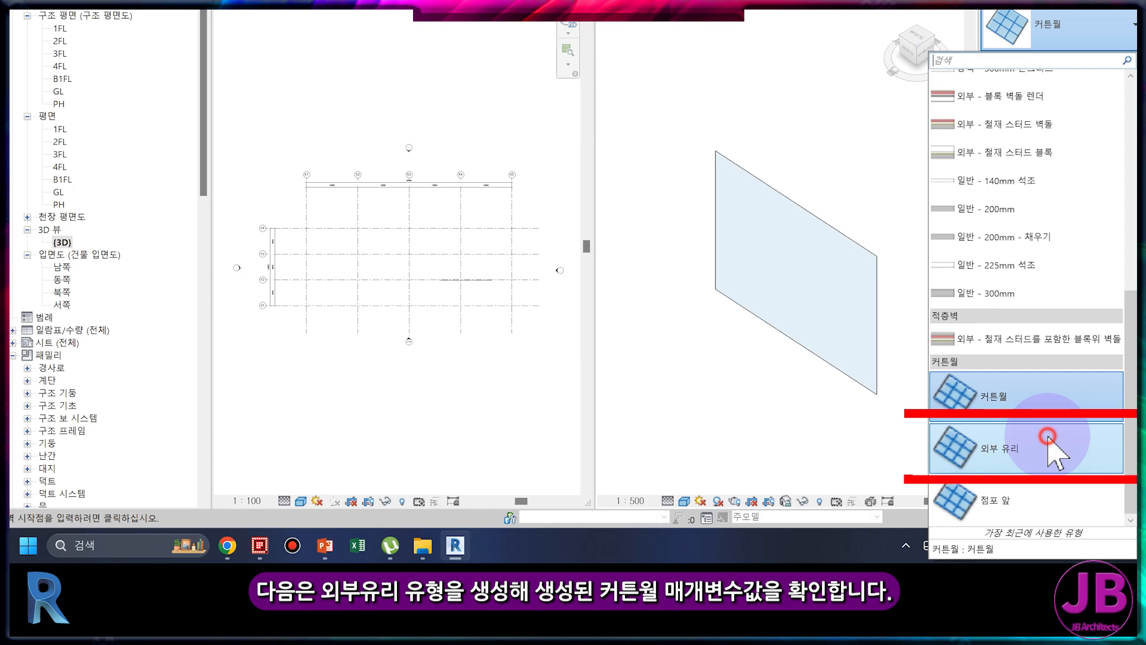
click(1050, 439)
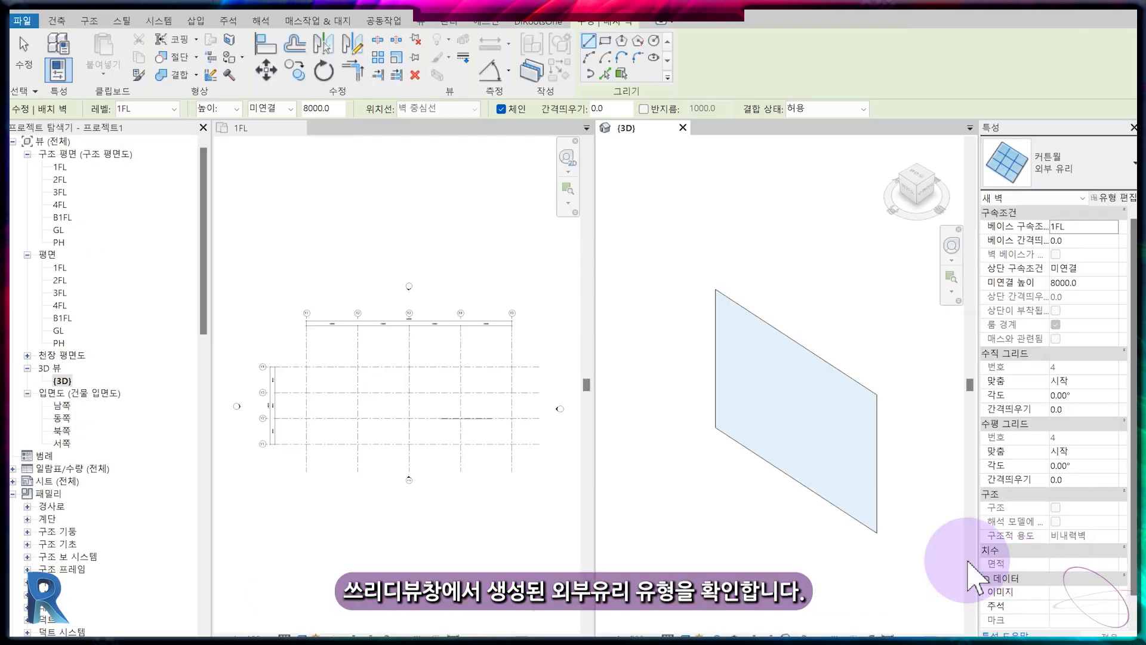
click(371, 279)
click(422, 420)
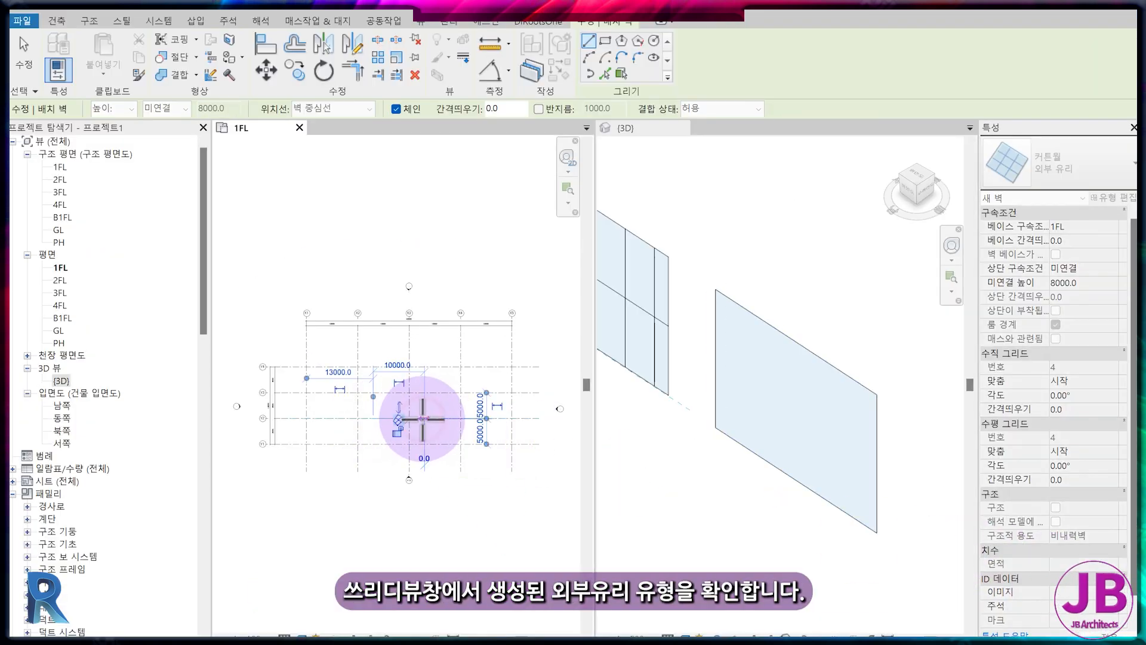
key(Escape)
key(Escape)
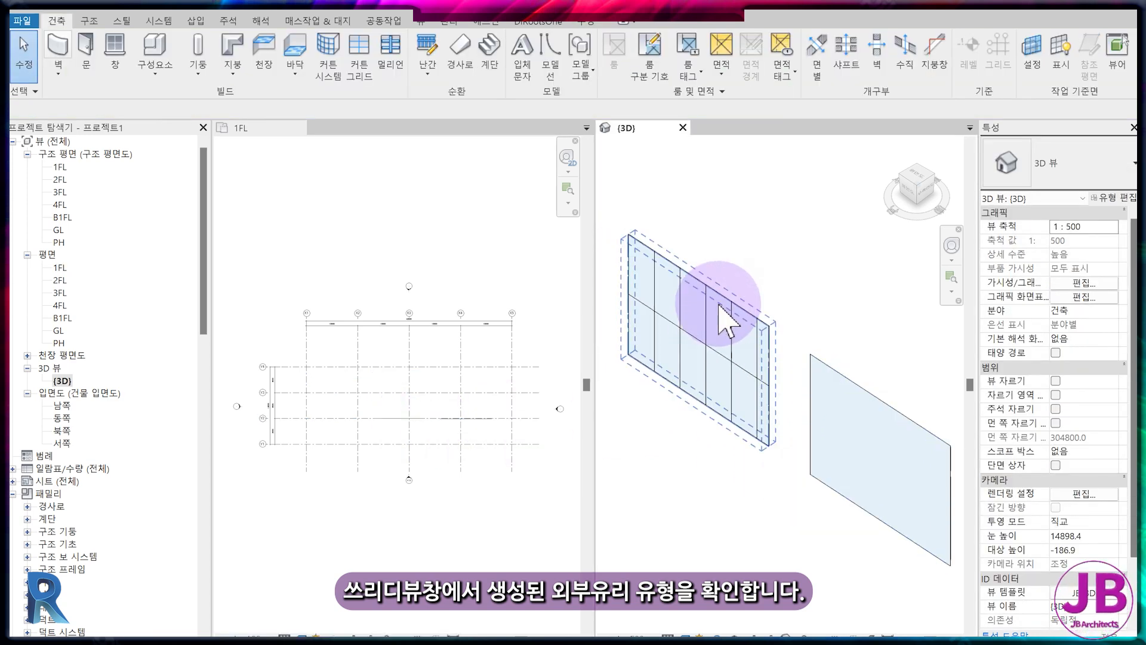
Review the type parameters of the 외부 유리 curtain wall and inspect its panel divisions in the 3D view.
click(722, 319)
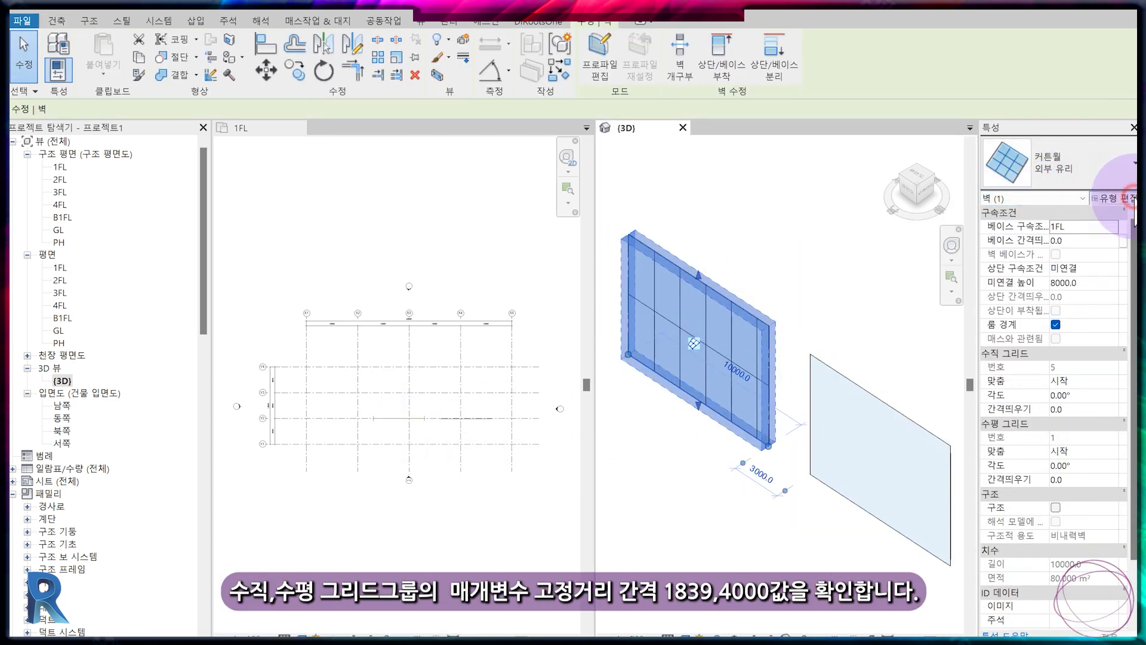
click(1114, 198)
click(789, 179)
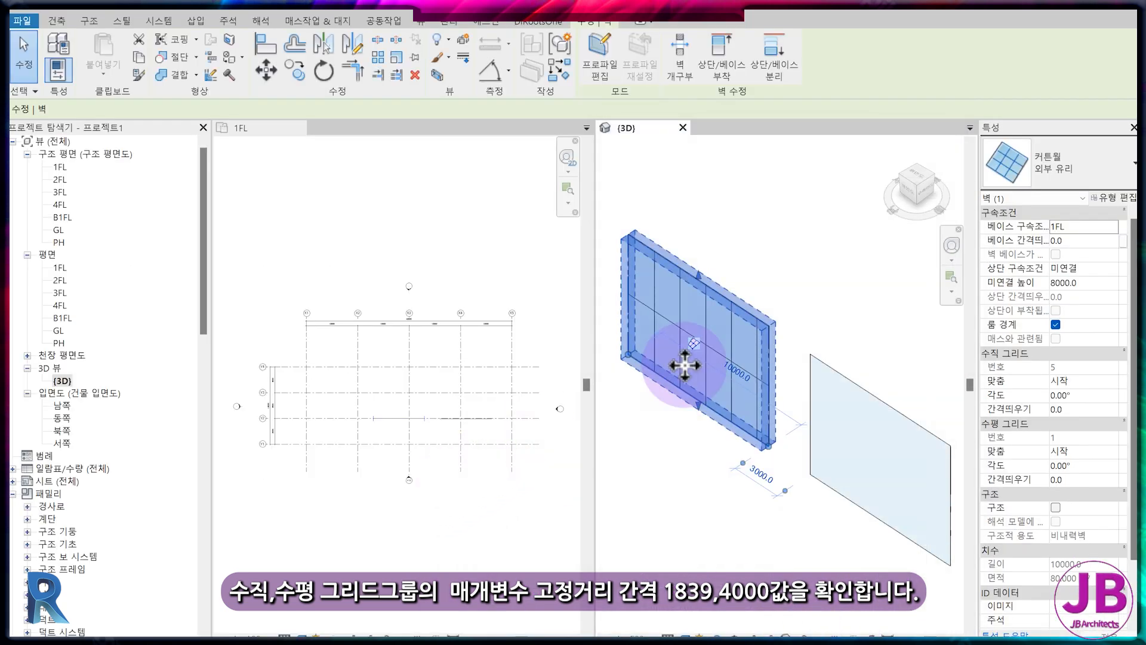
scroll(685, 364, up, 5)
key(Escape)
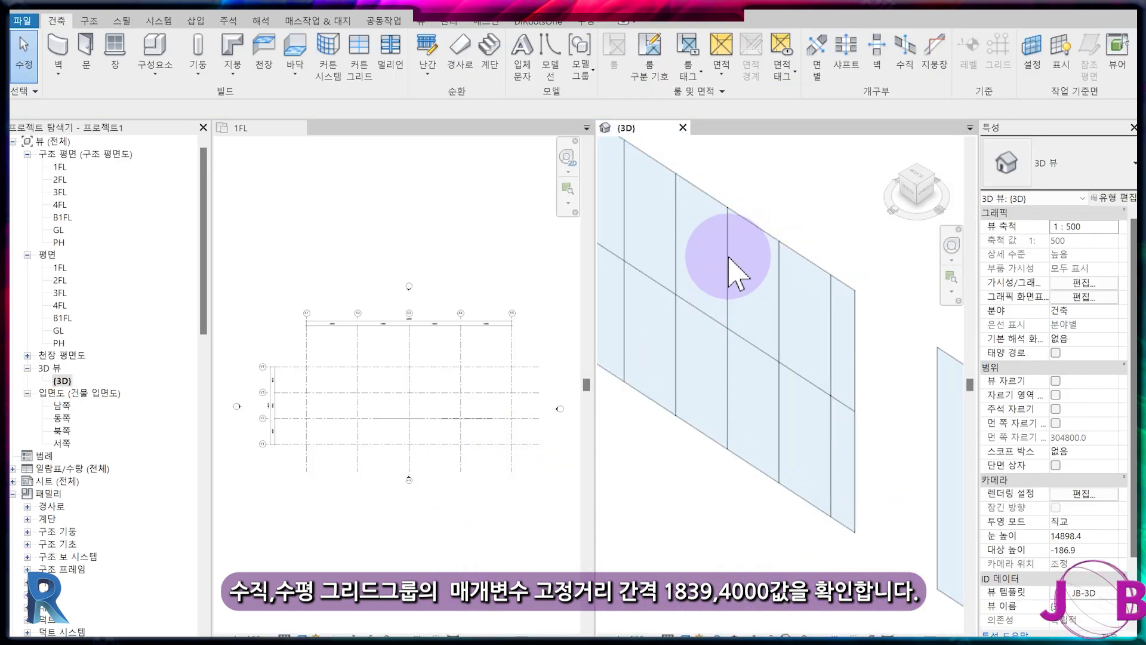
scroll(706, 422, down, 1)
scroll(460, 473, down, 2)
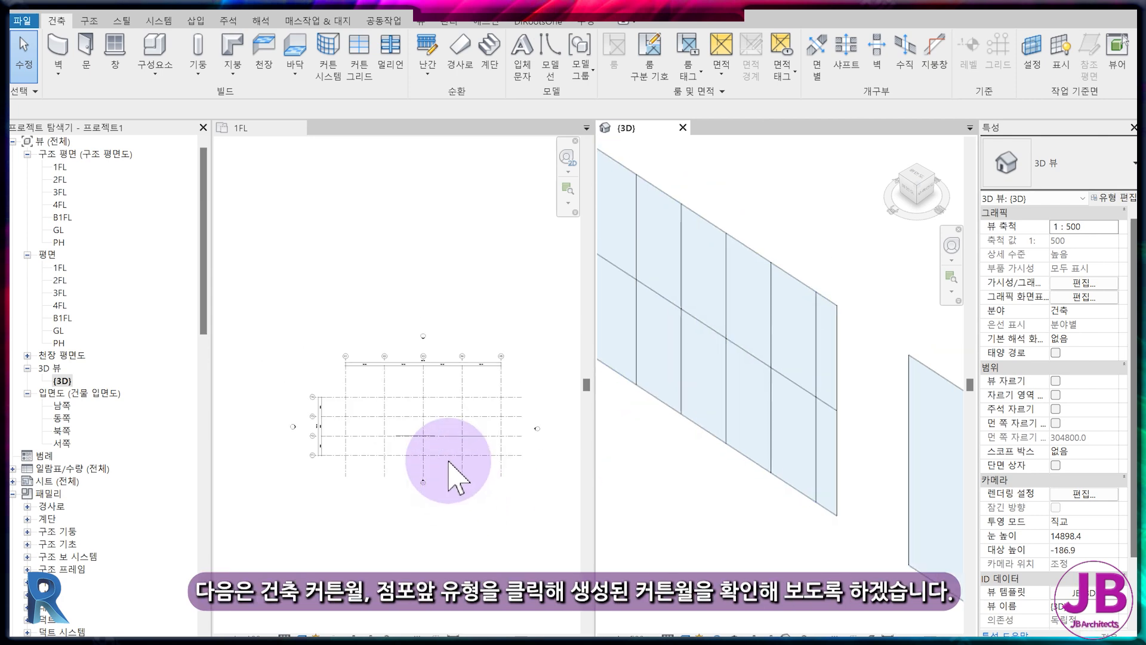
Draw a 10000 mm architectural wall of the 점포 앞 curtain wall type along grid Y2 from grid X1 to X2.
click(57, 69)
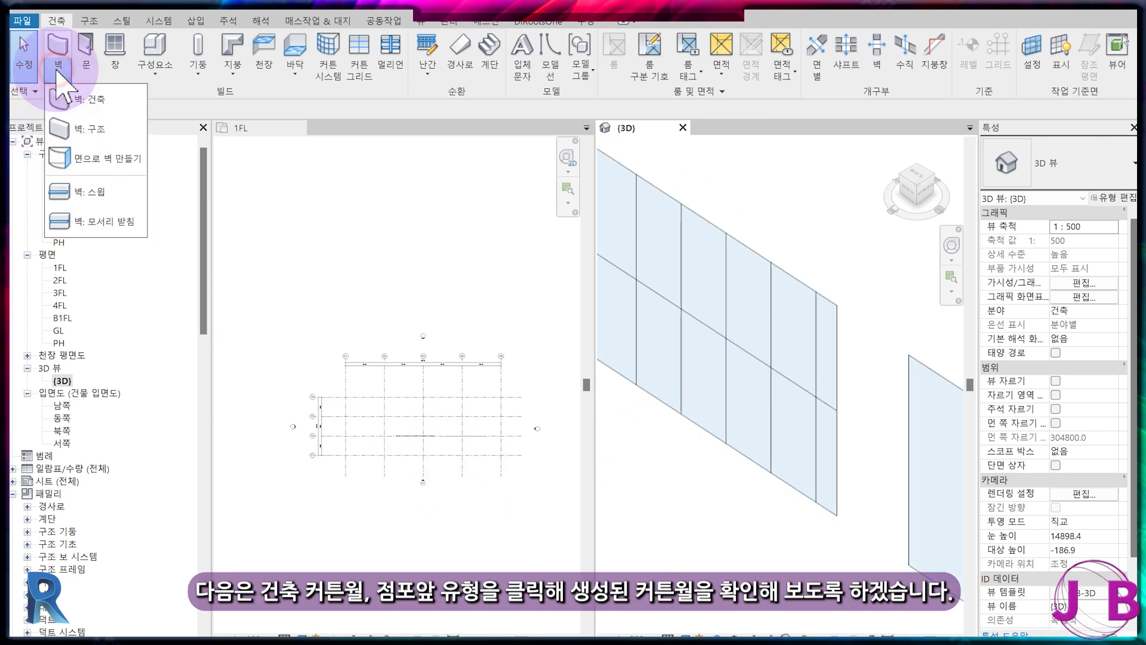
click(77, 102)
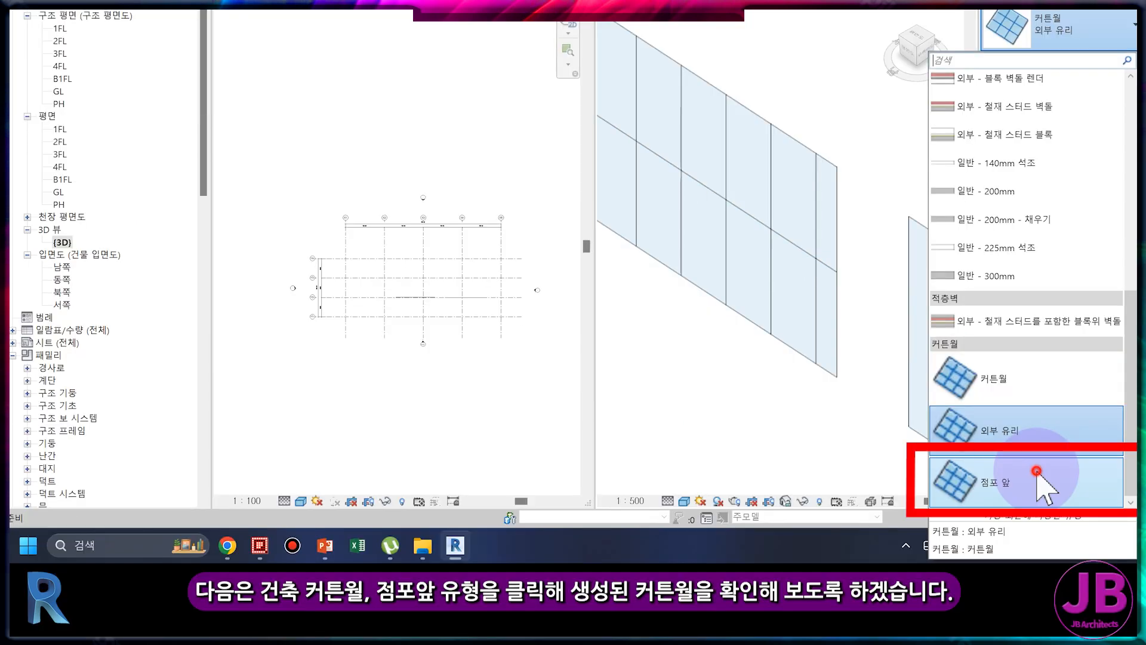
click(1037, 471)
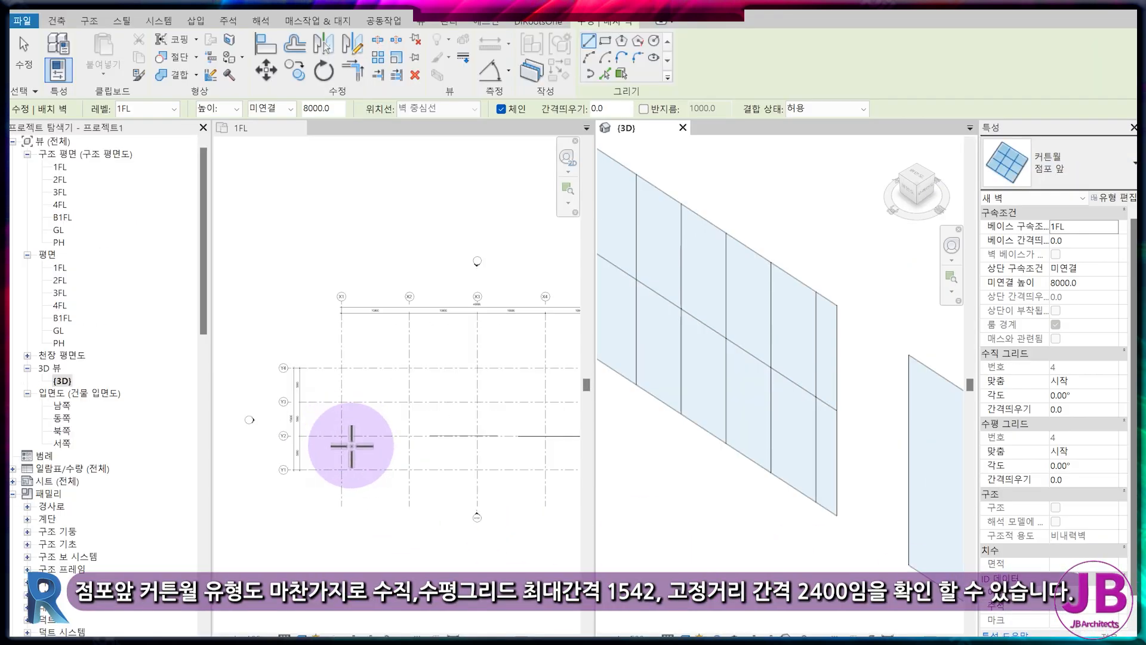
click(347, 436)
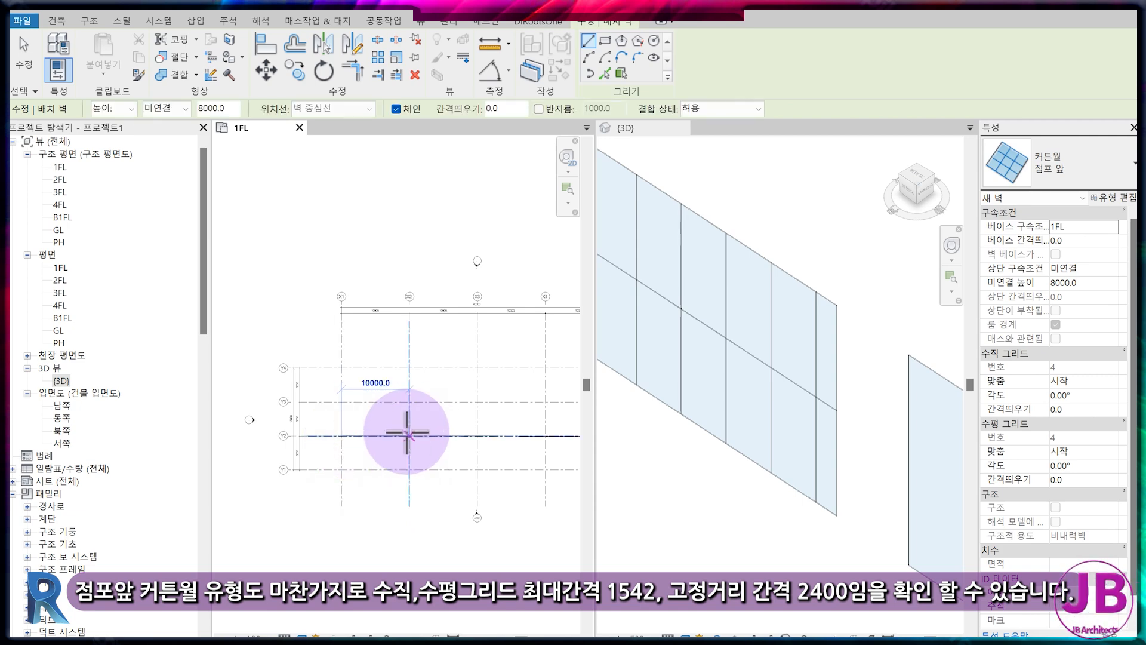
key(Escape)
key(Escape)
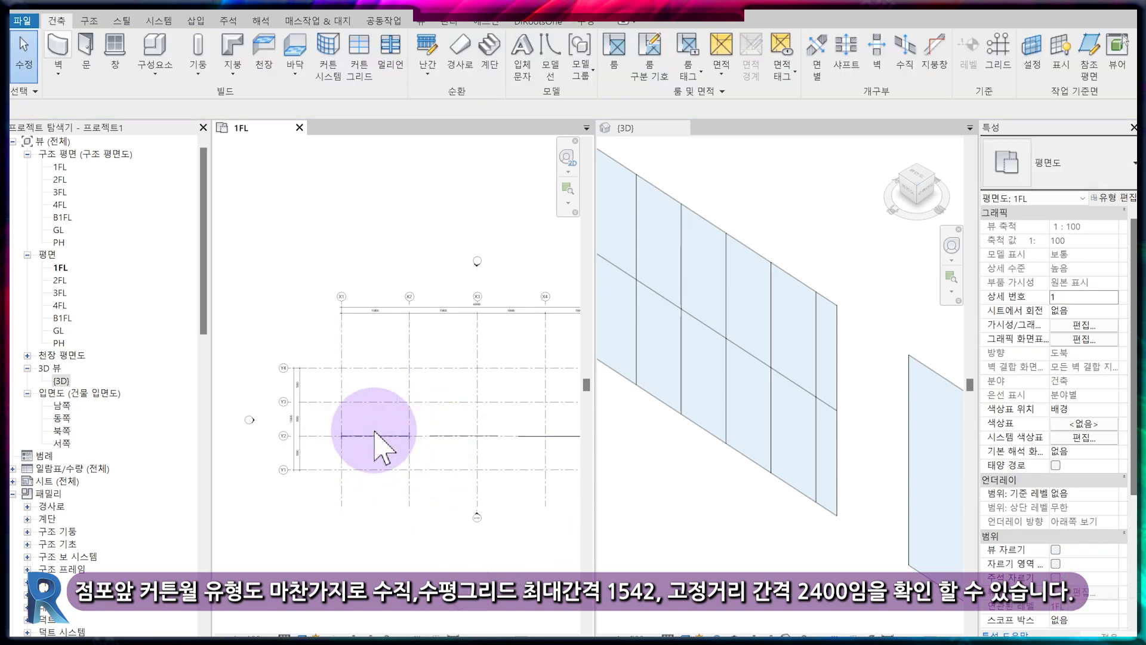
Select the 점포 앞 curtain wall in the 3D view and review its vertical and horizontal grid type parameters.
click(640, 456)
scroll(650, 456, down, 3)
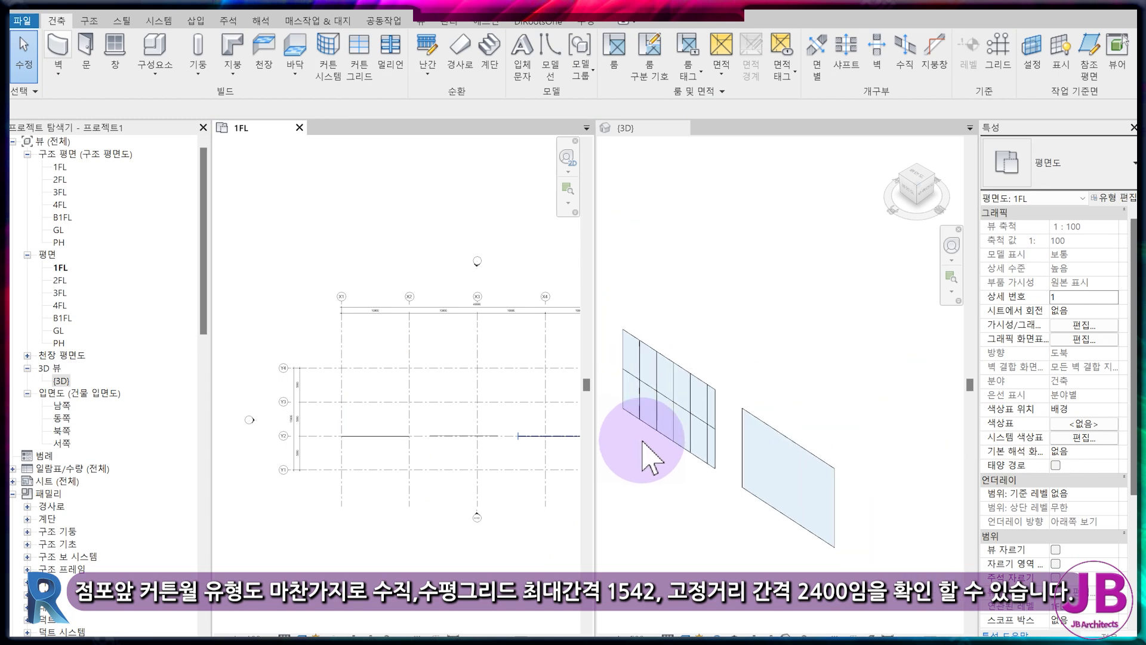
scroll(710, 406, up, 2)
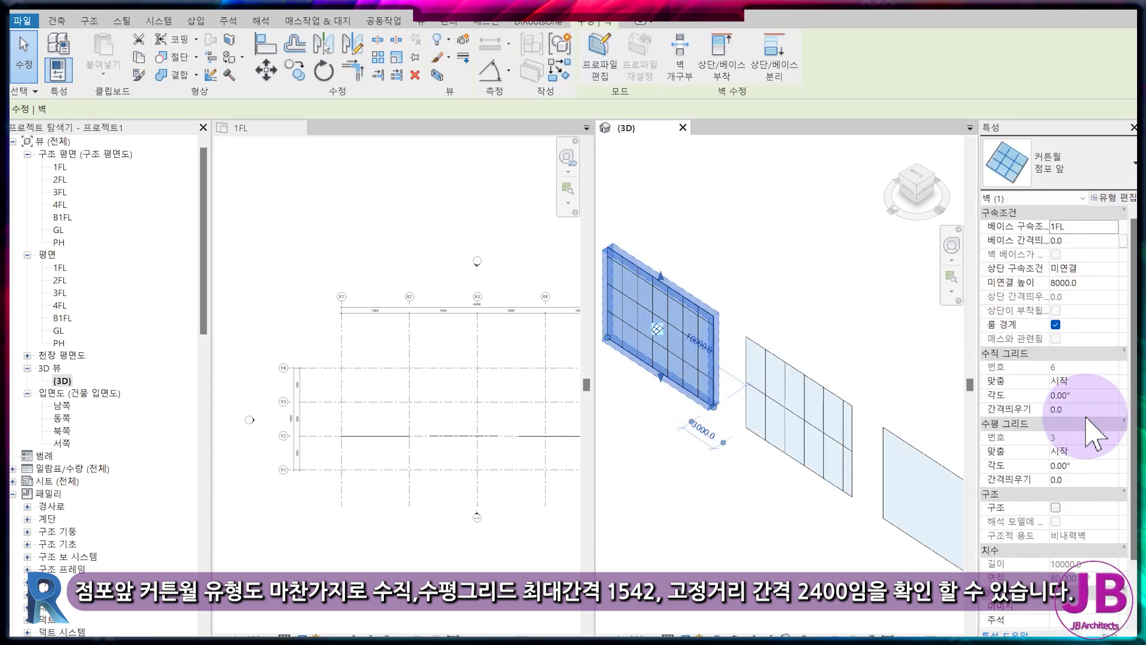
click(1126, 196)
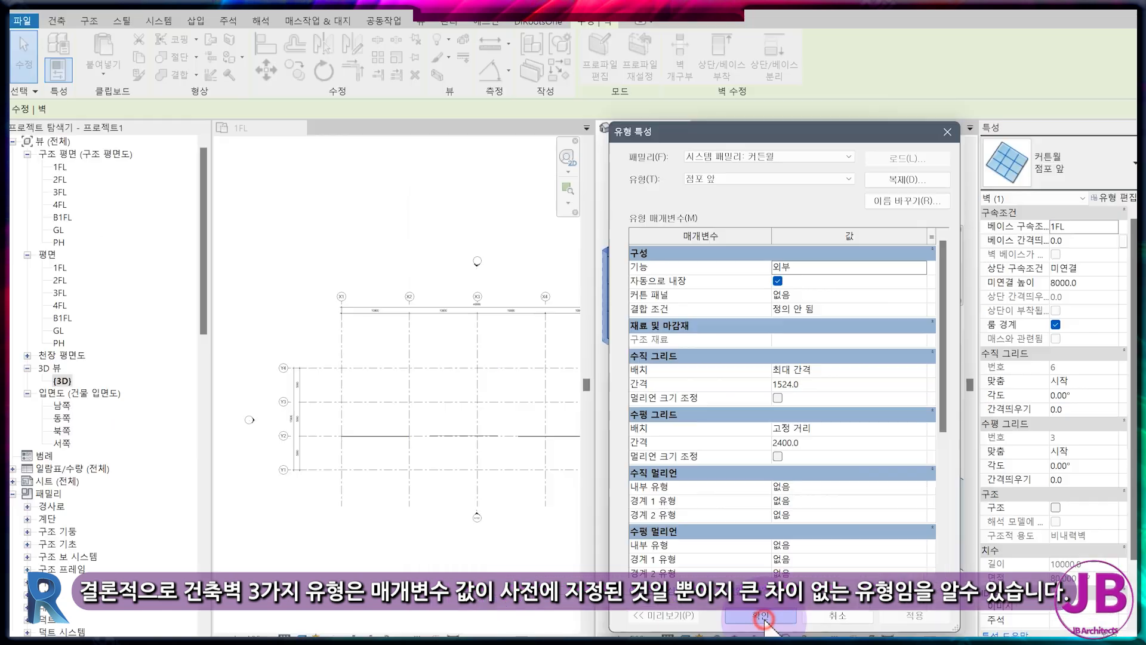
click(659, 642)
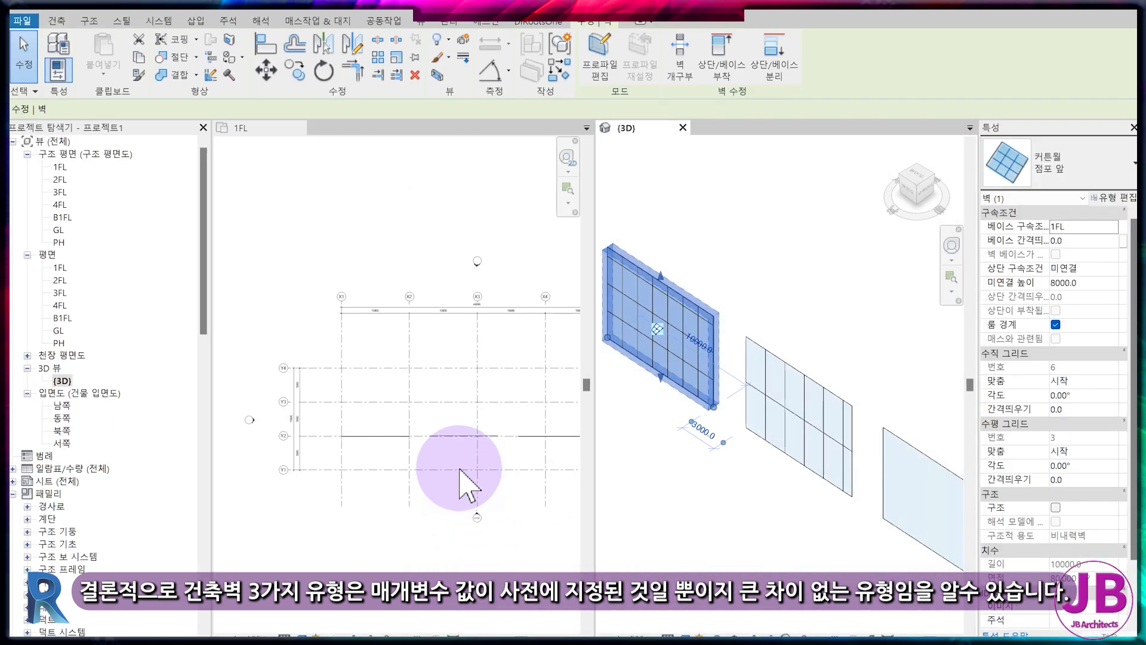
Compare the type parameters of the 외부 유리 curtain wall with those of the 커튼월 curtain wall.
click(452, 435)
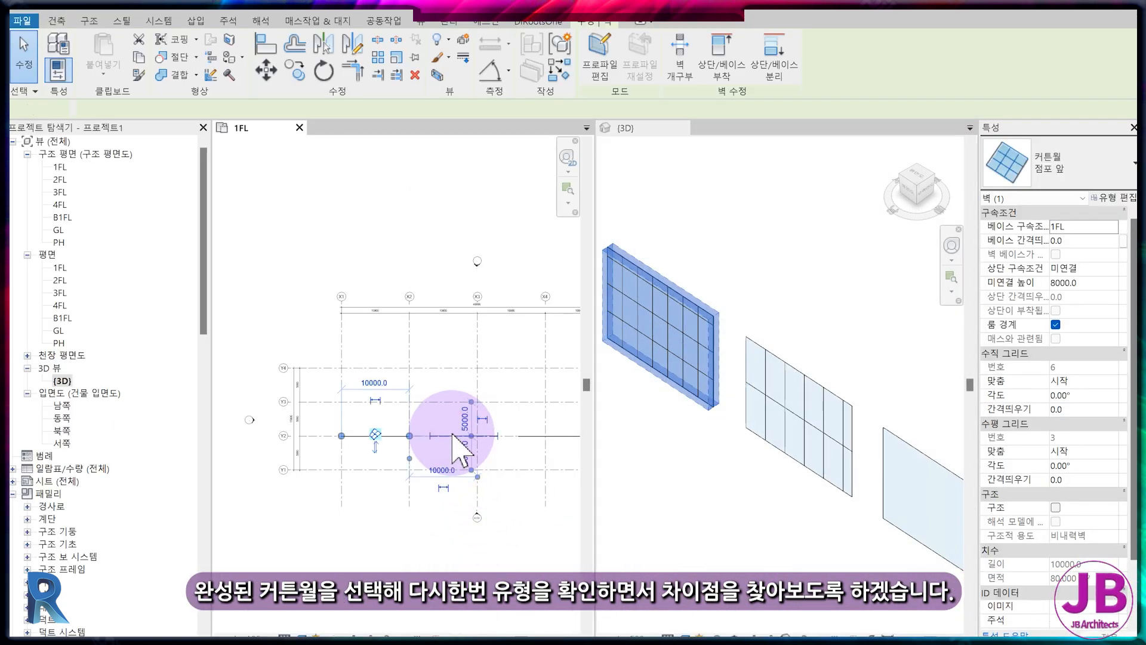
click(1130, 197)
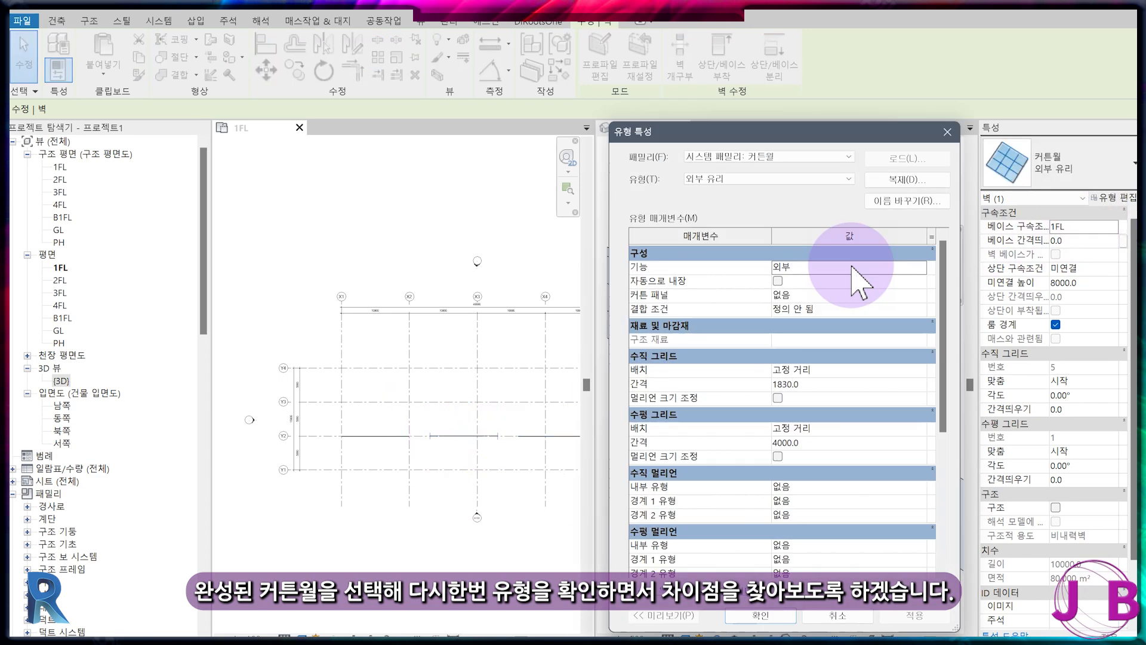
click(760, 615)
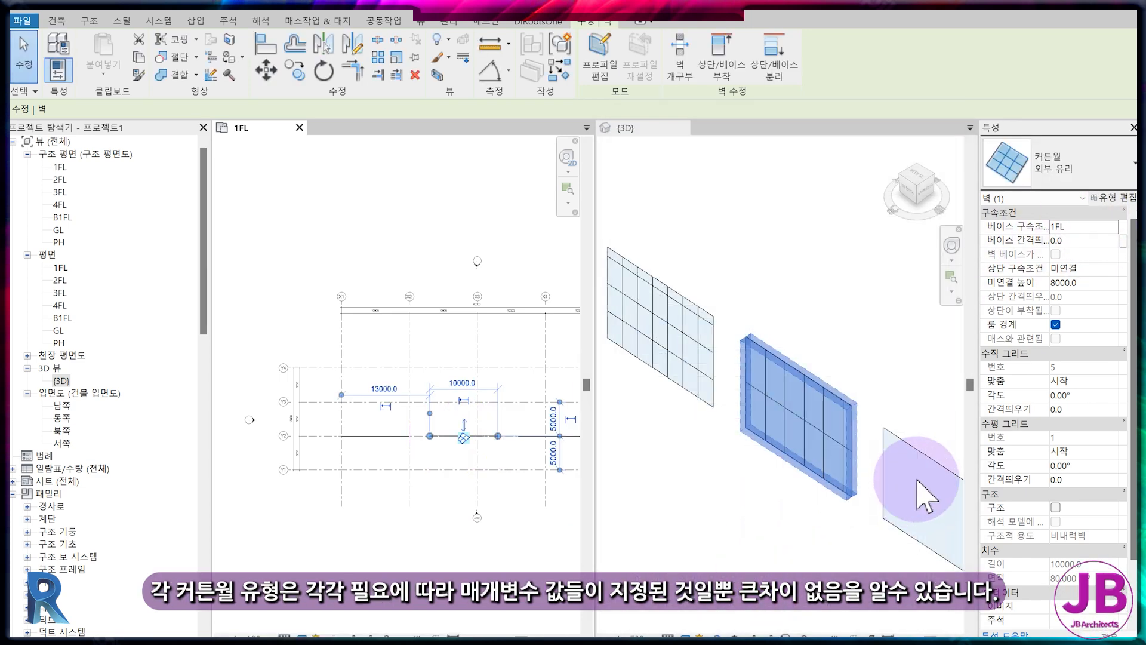
click(927, 458)
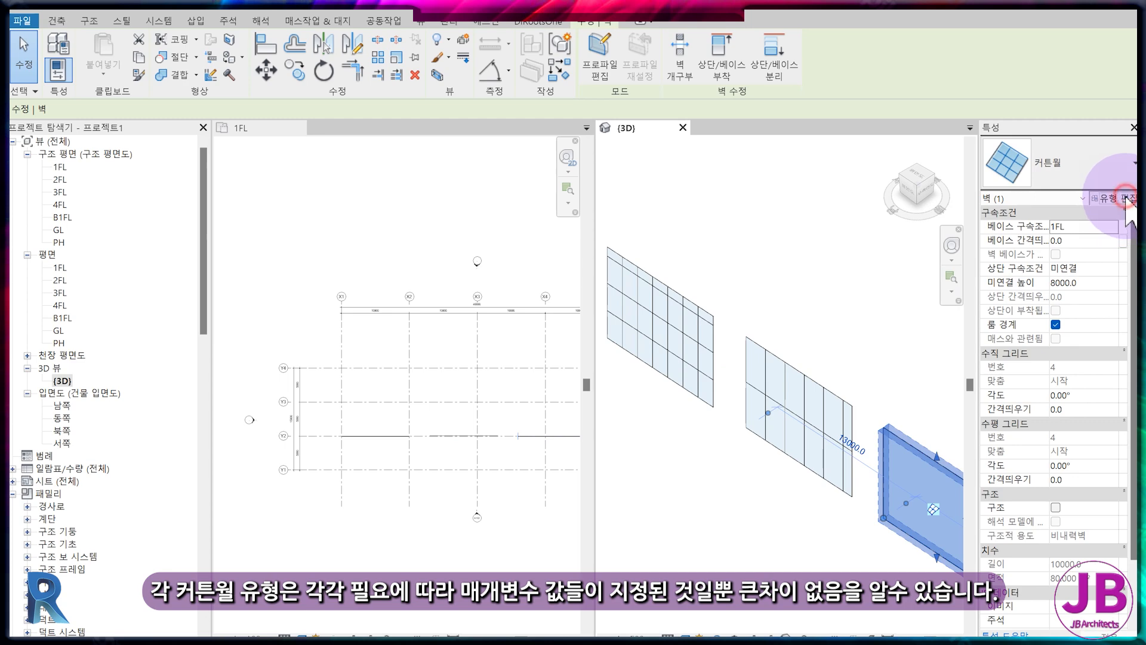
click(1127, 198)
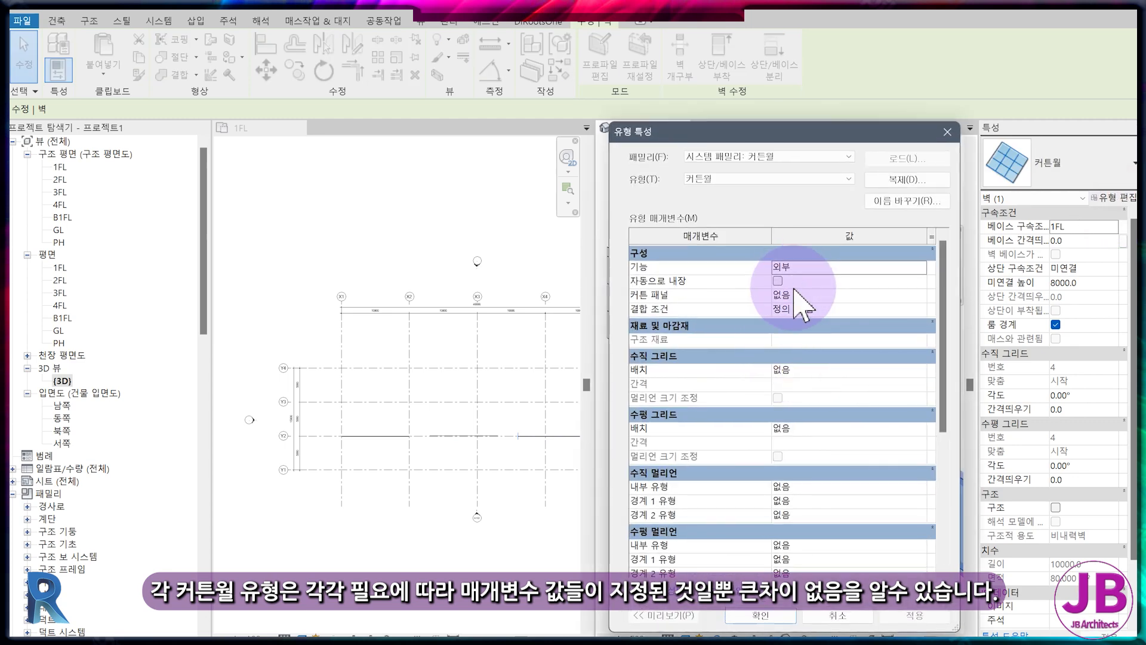
click(760, 616)
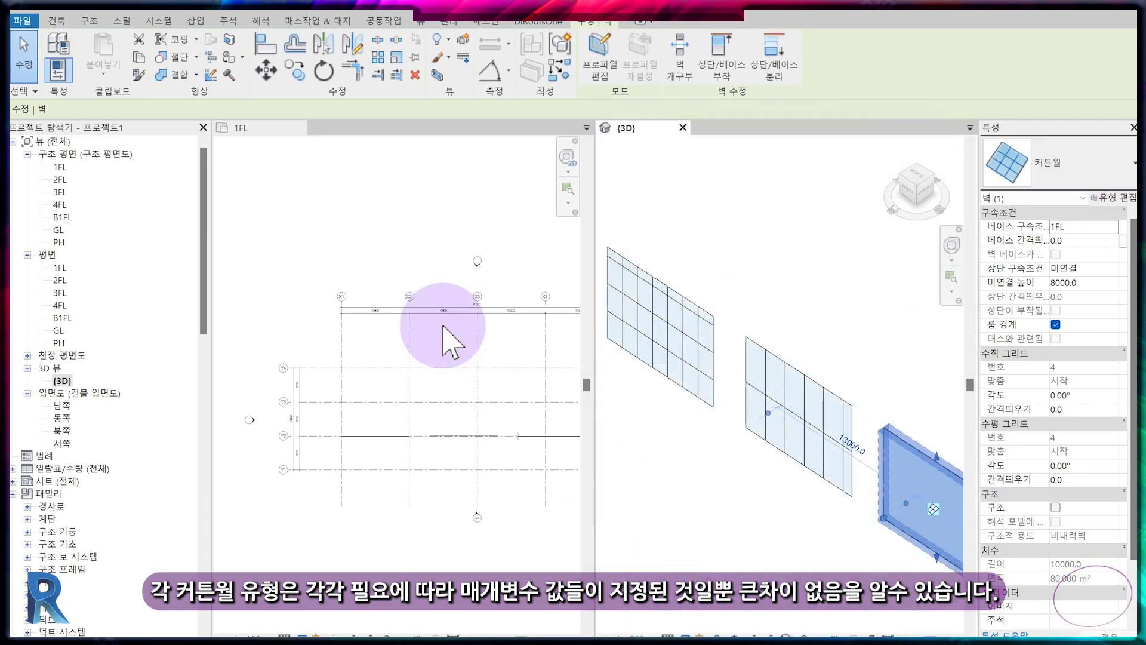
Start a roof by footprint in the 1FL plan using the 경사 유리 sloped glazing type.
click(57, 20)
click(328, 251)
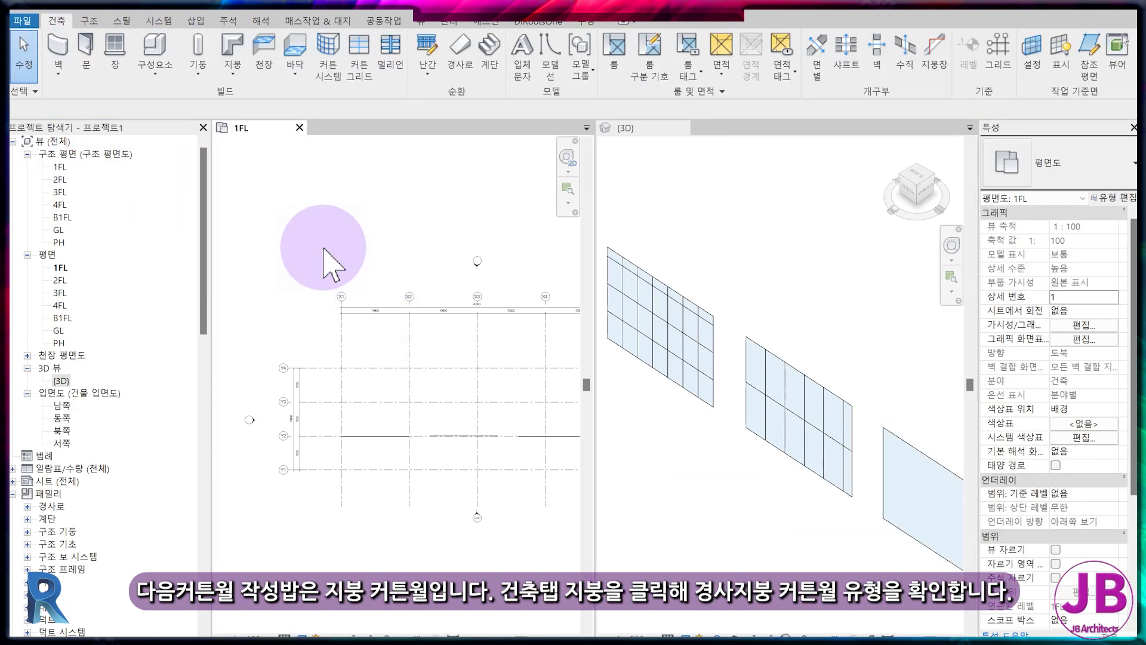
click(233, 78)
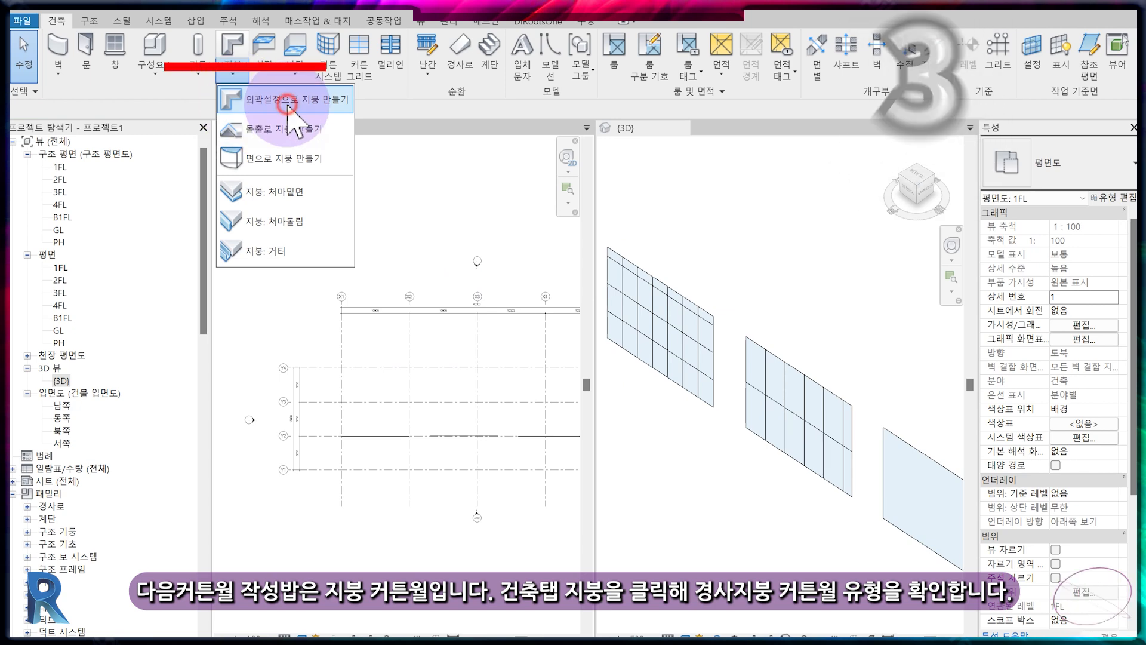
click(288, 103)
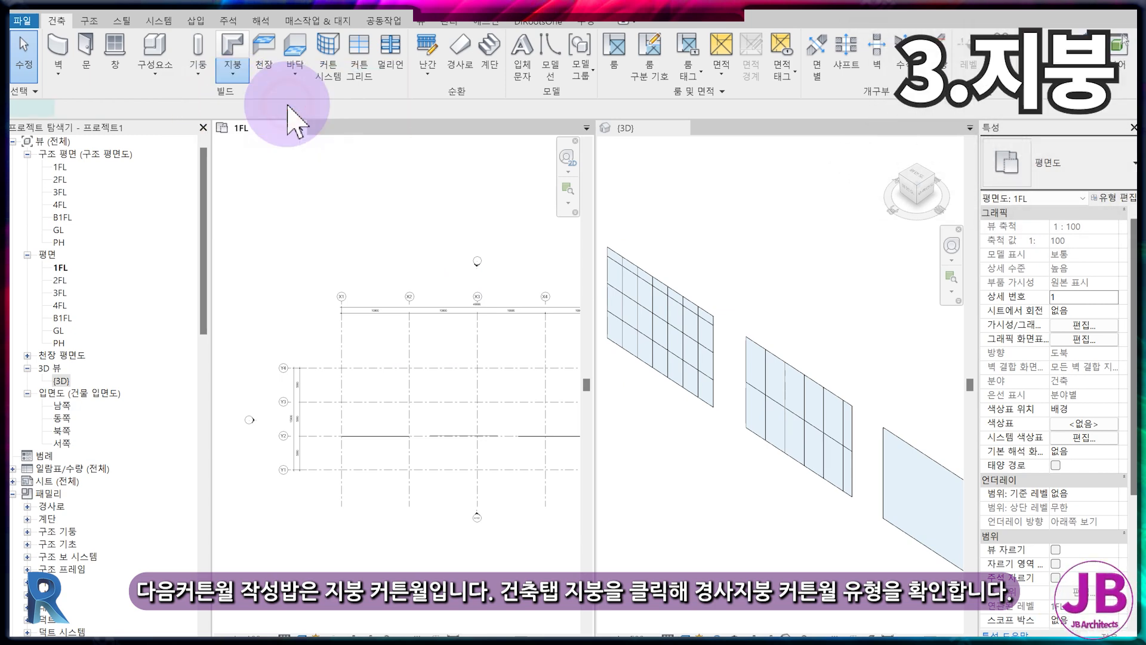
click(1104, 170)
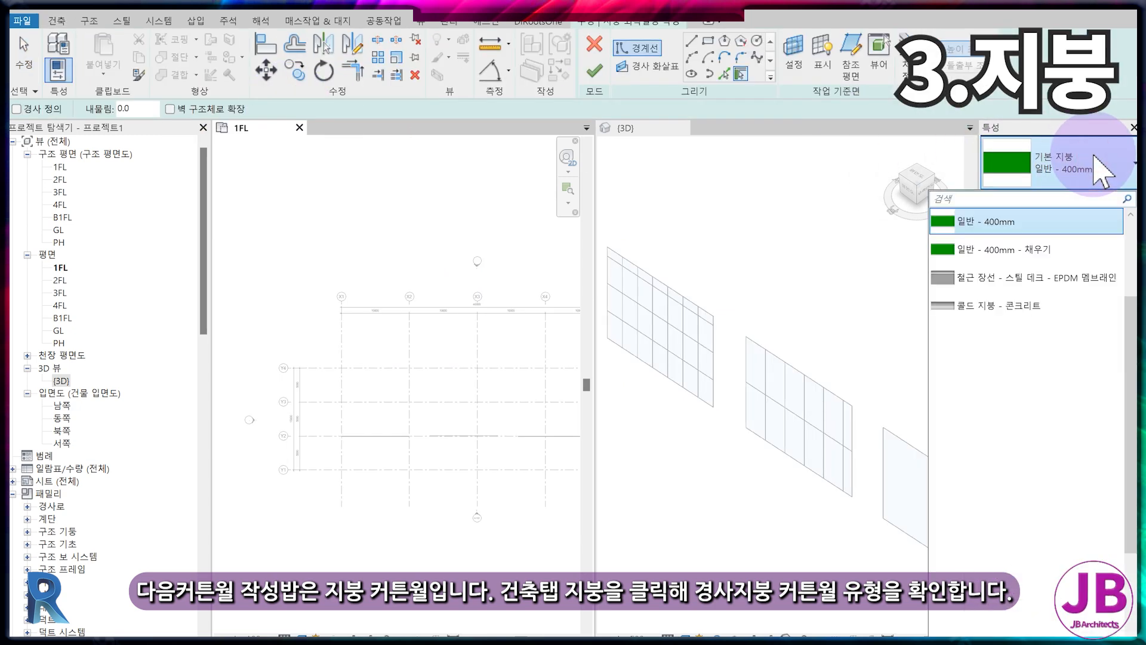
click(973, 240)
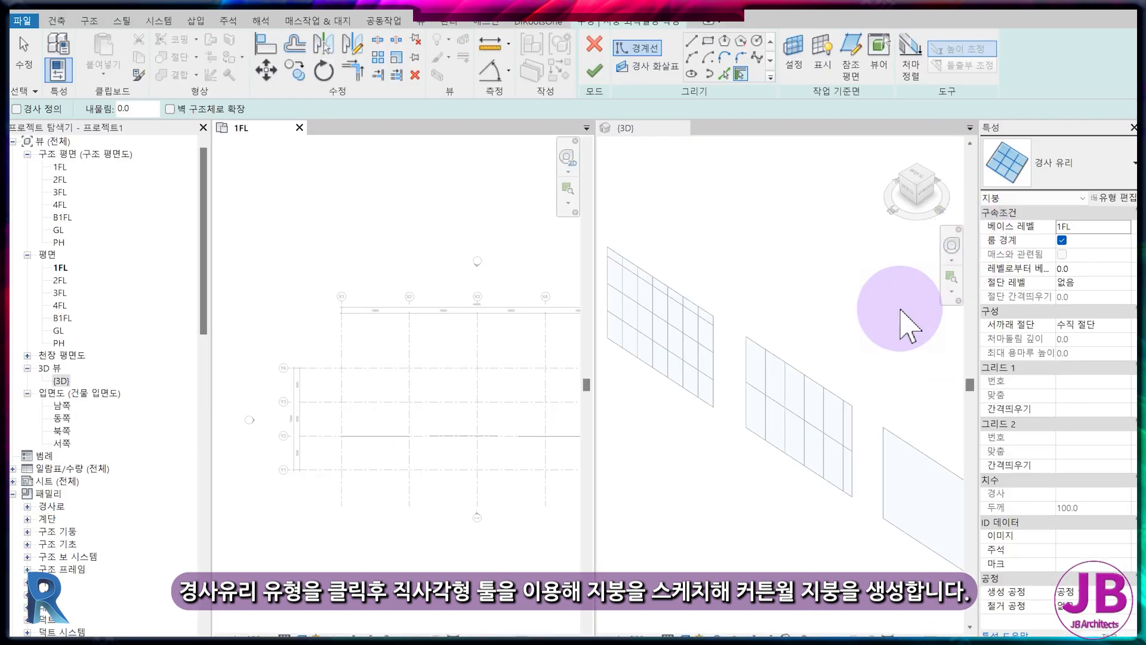
Sketch a rectangular roof boundary about 13900 mm wide, ending at grid X3 and crossing the walls on Y2, and finish the roof.
click(708, 41)
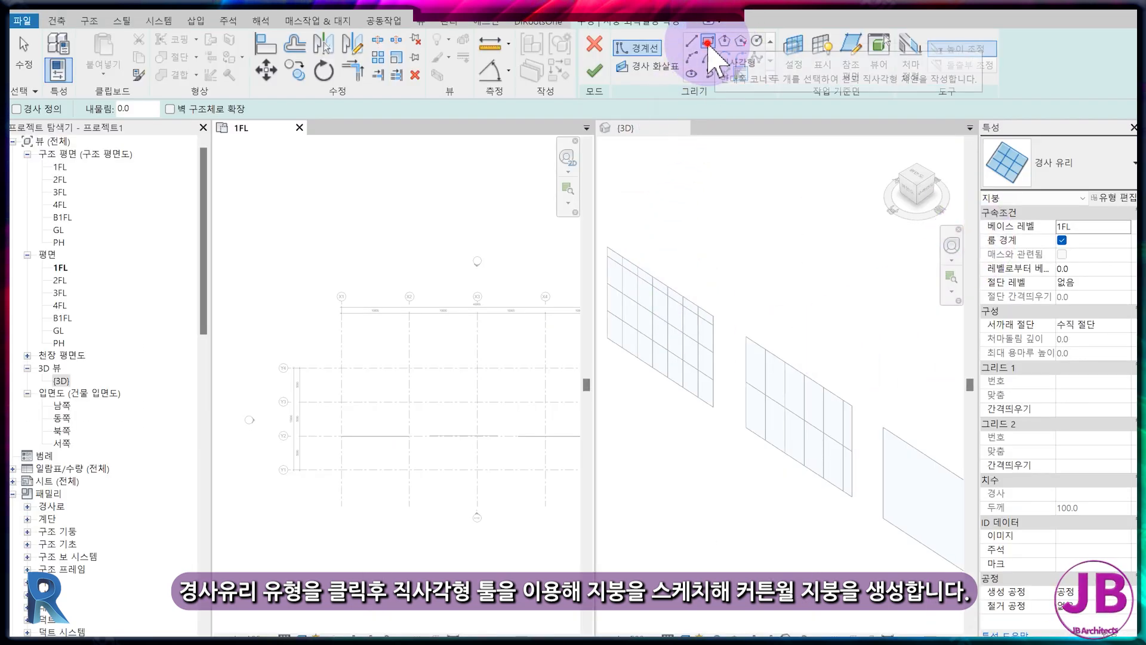
click(383, 377)
click(477, 447)
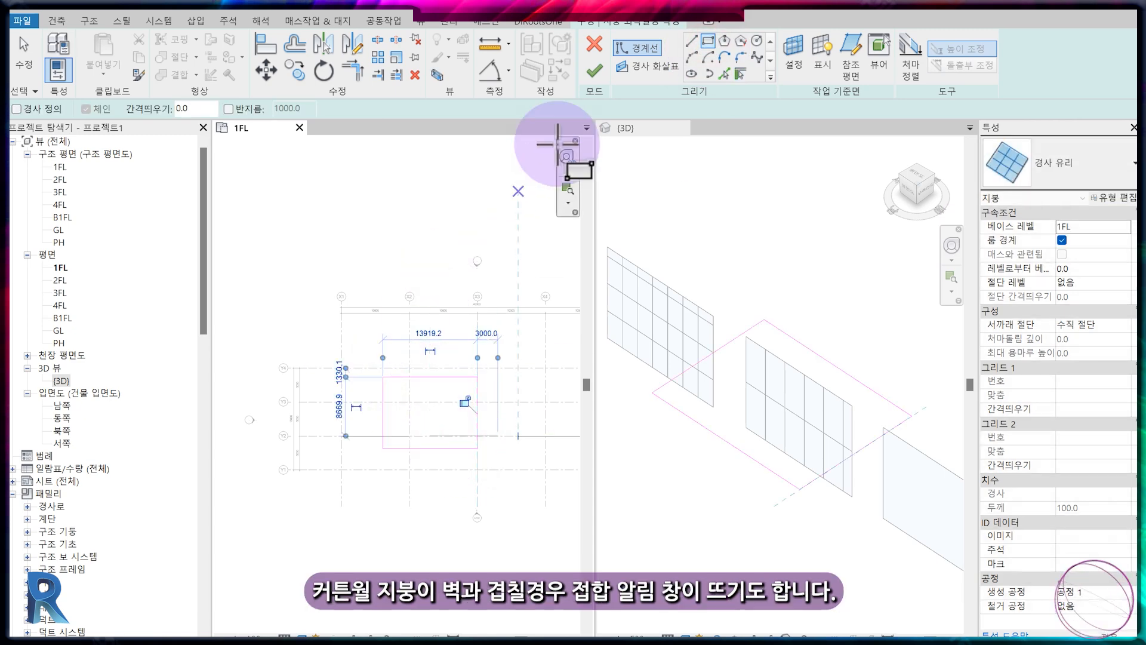
click(595, 70)
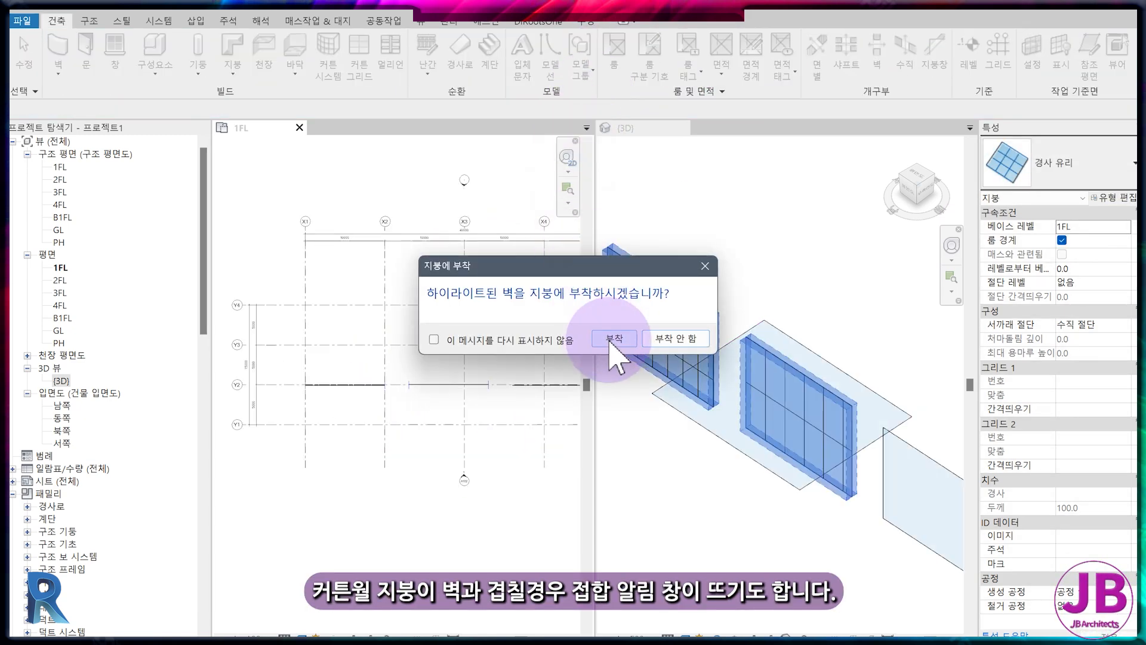
Try to attach the highlighted curtain walls to the new roof and reject the join.
click(612, 339)
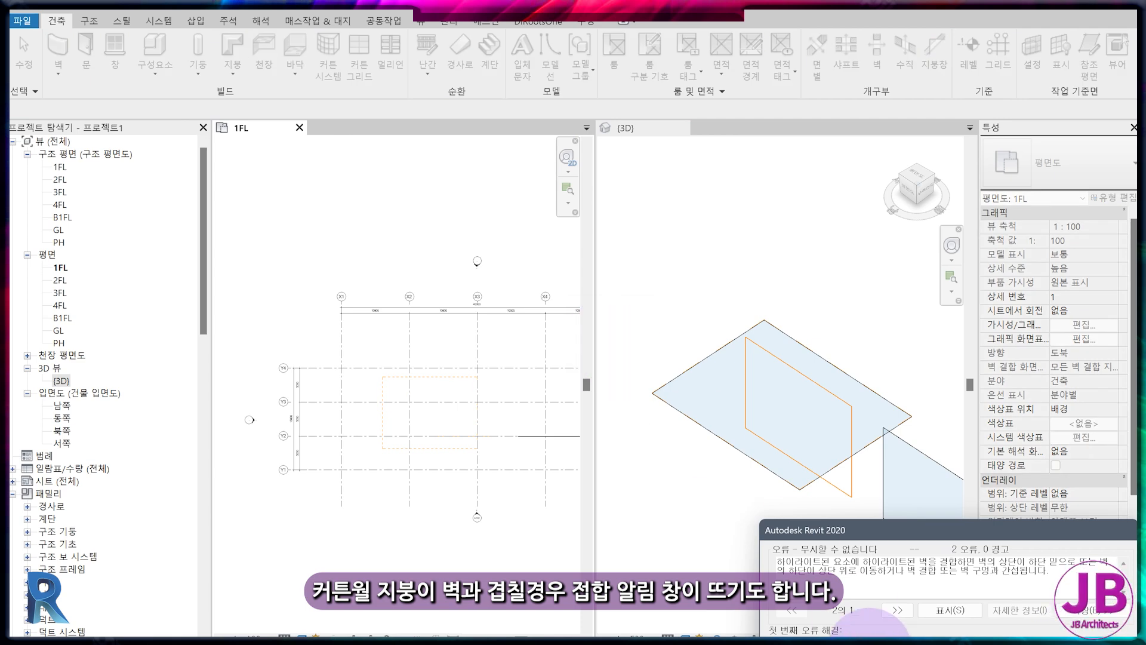
click(871, 630)
click(797, 621)
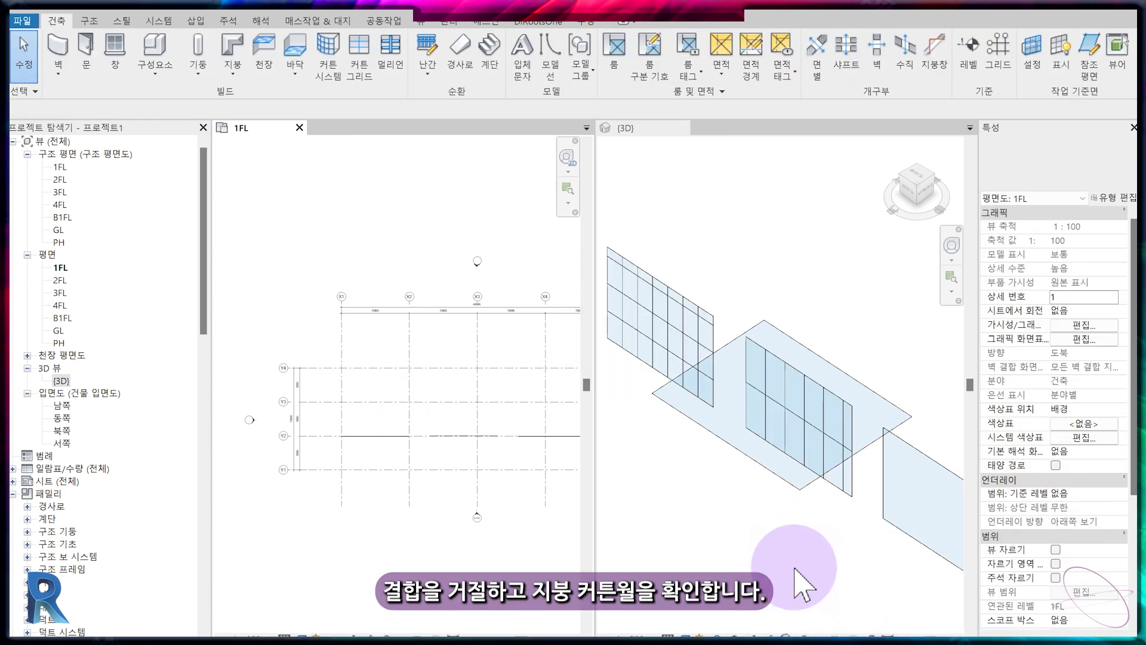
Select the 경사 유리 roof in the 3D view and review its grid and mullion type parameters.
click(755, 478)
click(746, 463)
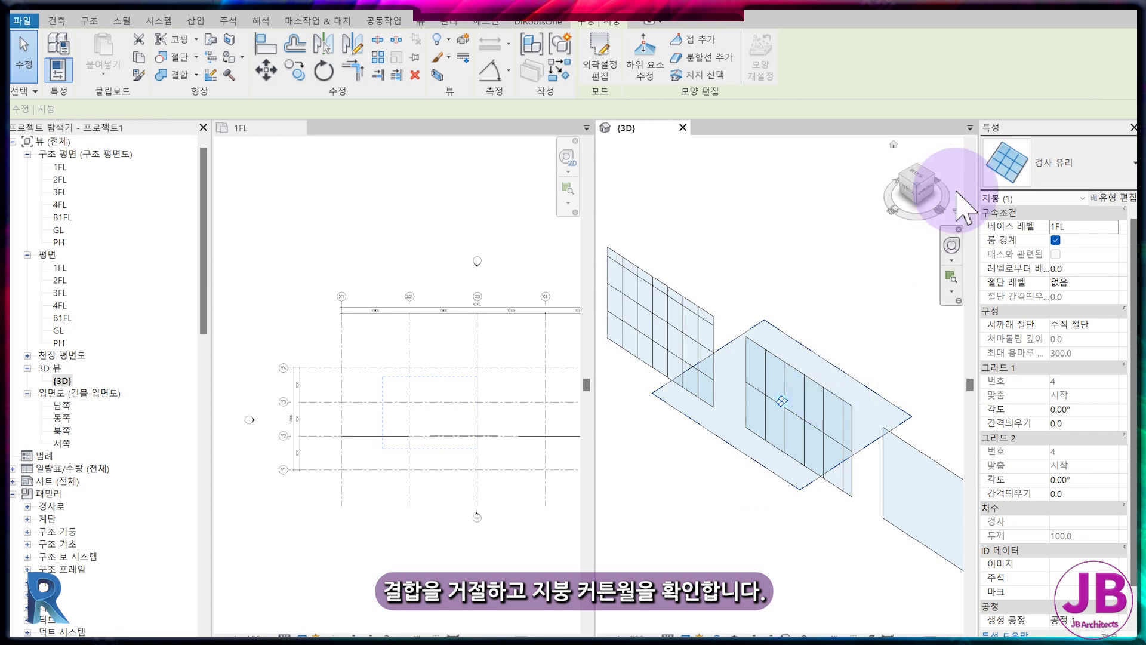
click(1109, 198)
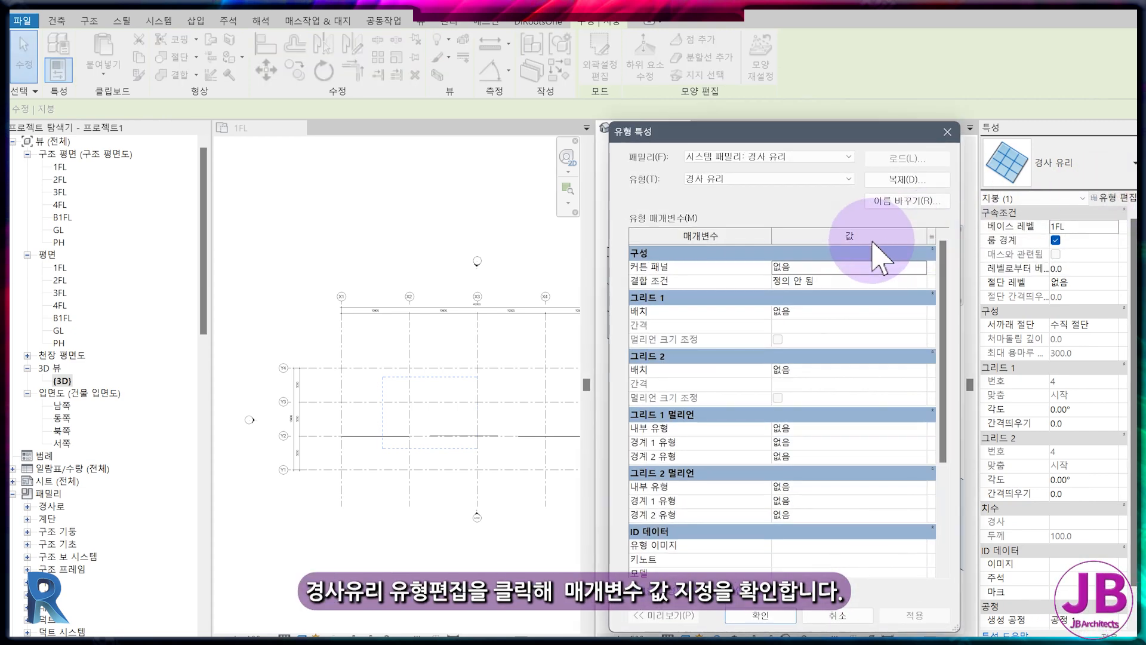
key(Escape)
Set the 경사 유리 roof's base level to 4FL so it clears the curtain walls.
click(826, 352)
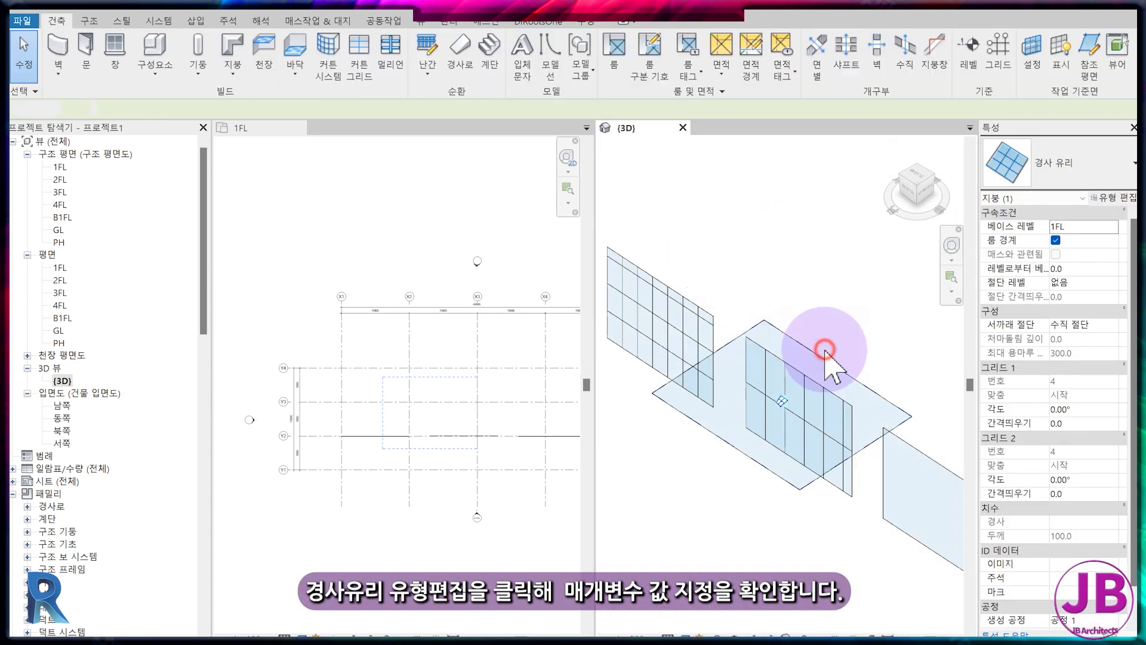
click(1114, 225)
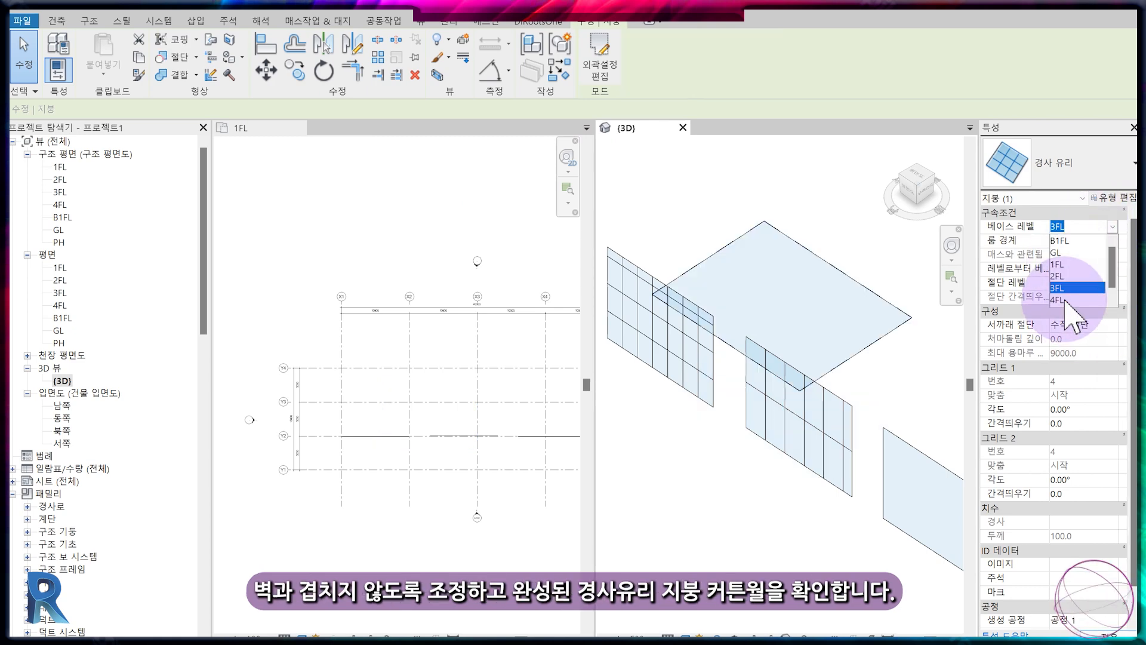
click(1074, 289)
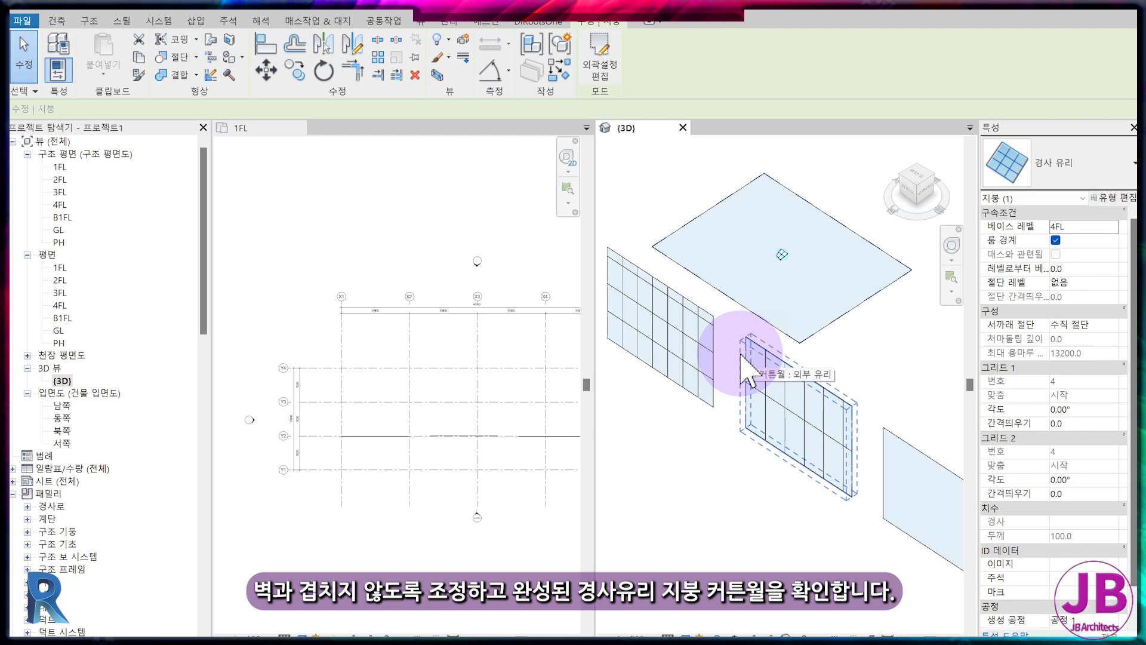
click(719, 195)
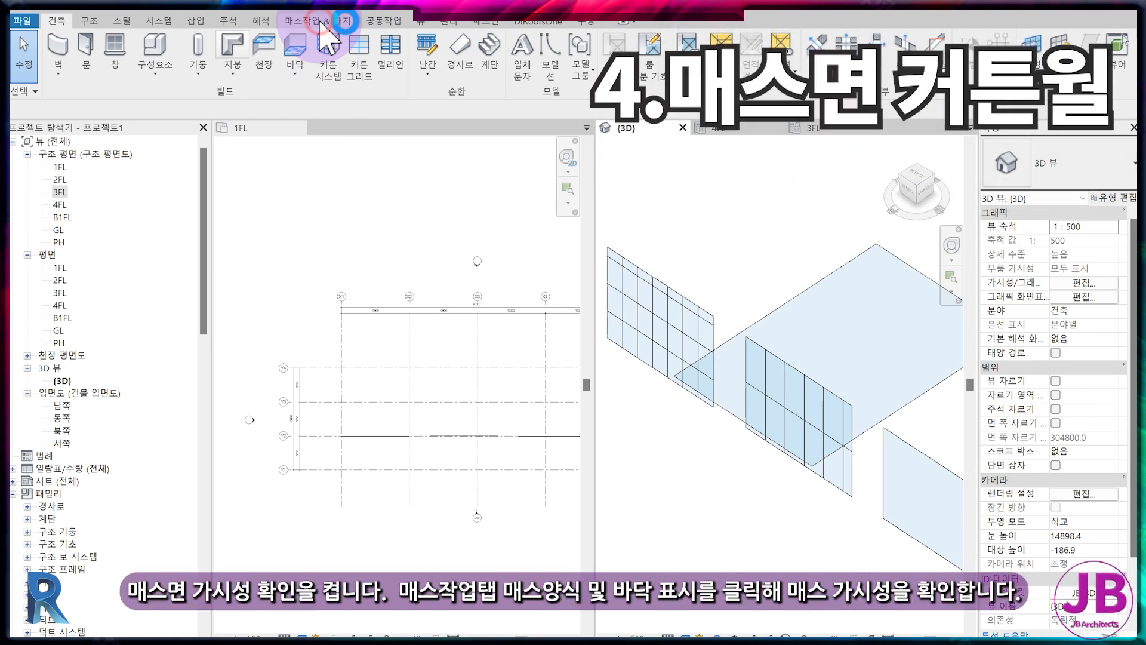
Turn on the display of mass forms and floors and start an in-place mass named 매스 1.
click(317, 21)
click(77, 71)
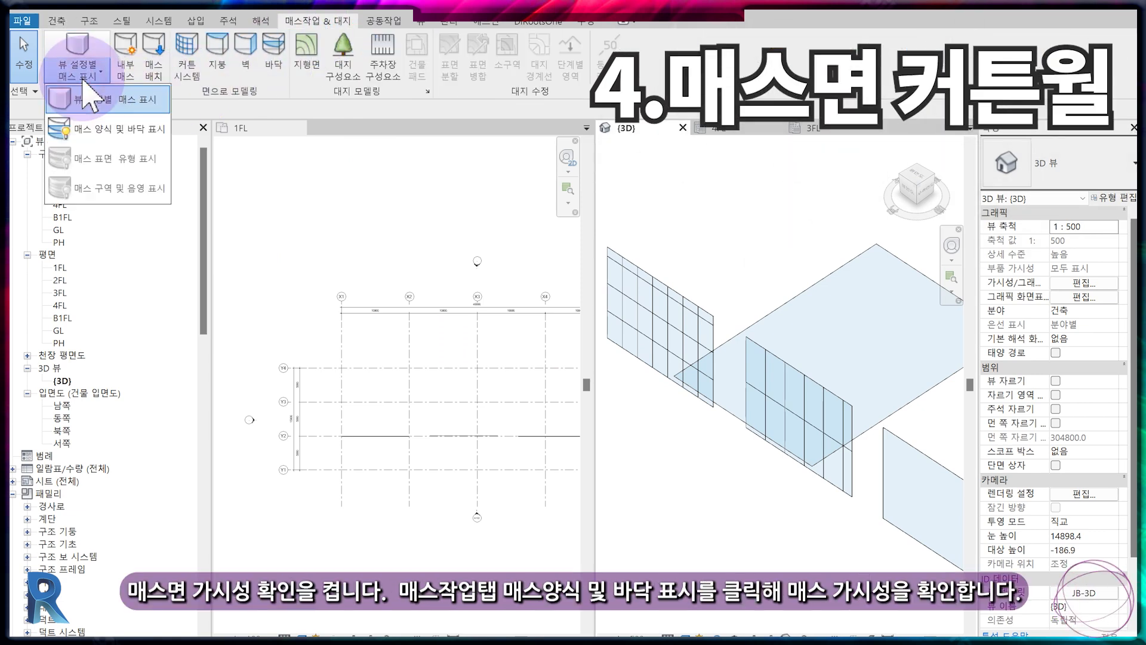
click(90, 122)
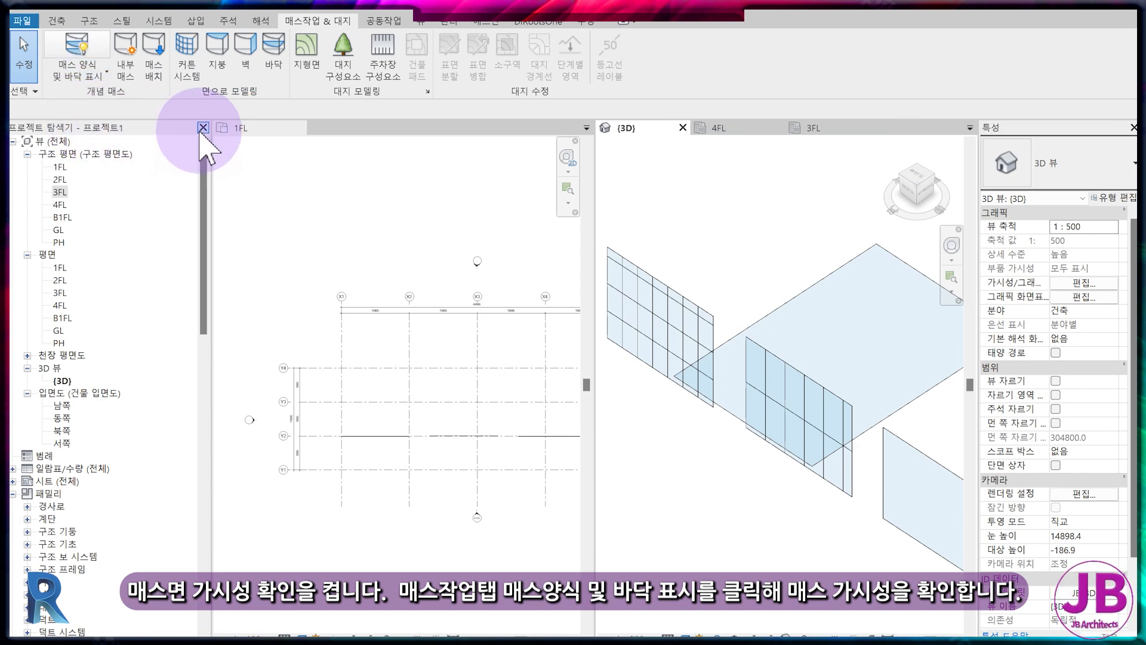
click(132, 78)
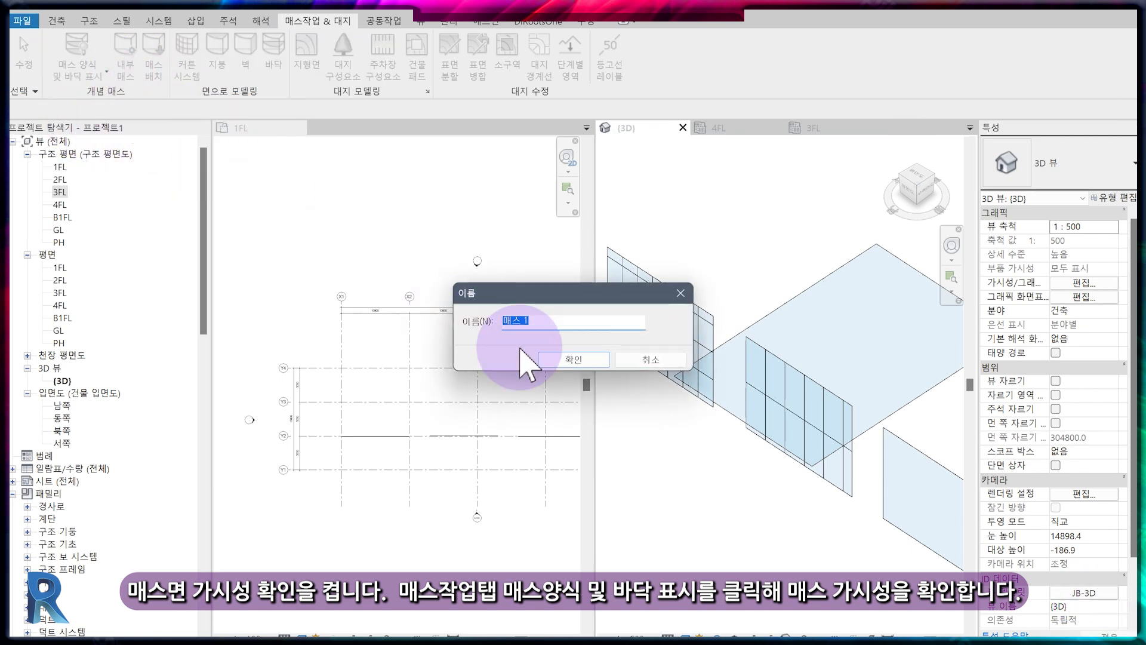
click(566, 375)
Sketch a rectangle about 13000 by 13200 mm on the 1FL work plane, around grid X3 with its lower edge on Y1.
click(180, 41)
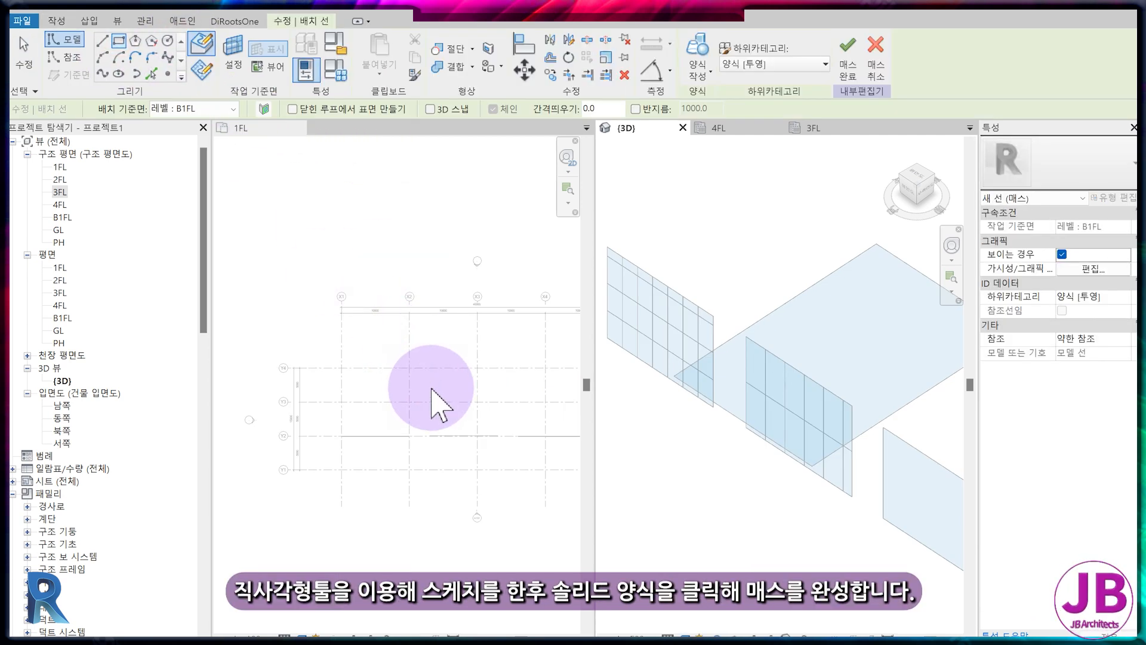
click(201, 70)
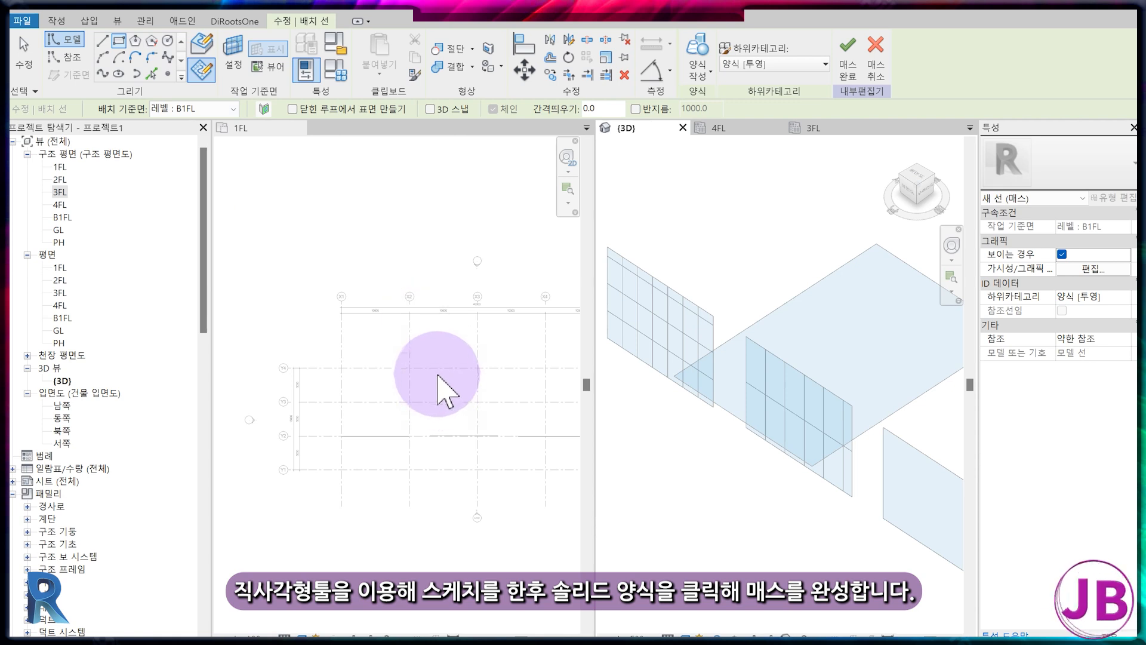
click(441, 383)
click(435, 380)
click(516, 474)
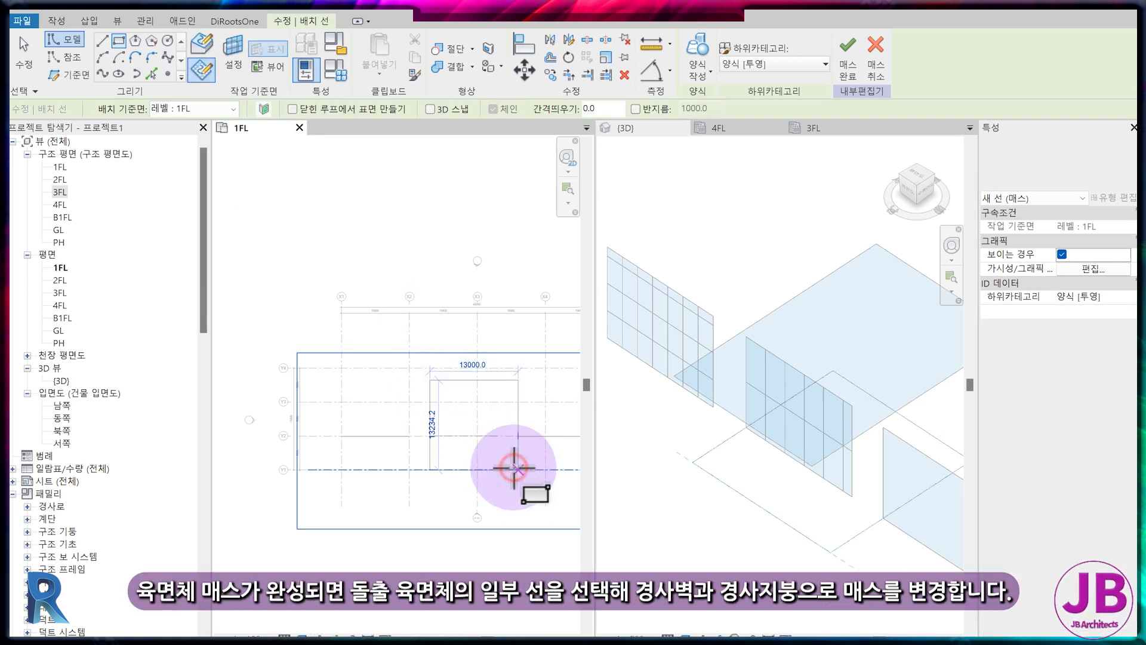
key(Escape)
key(Escape)
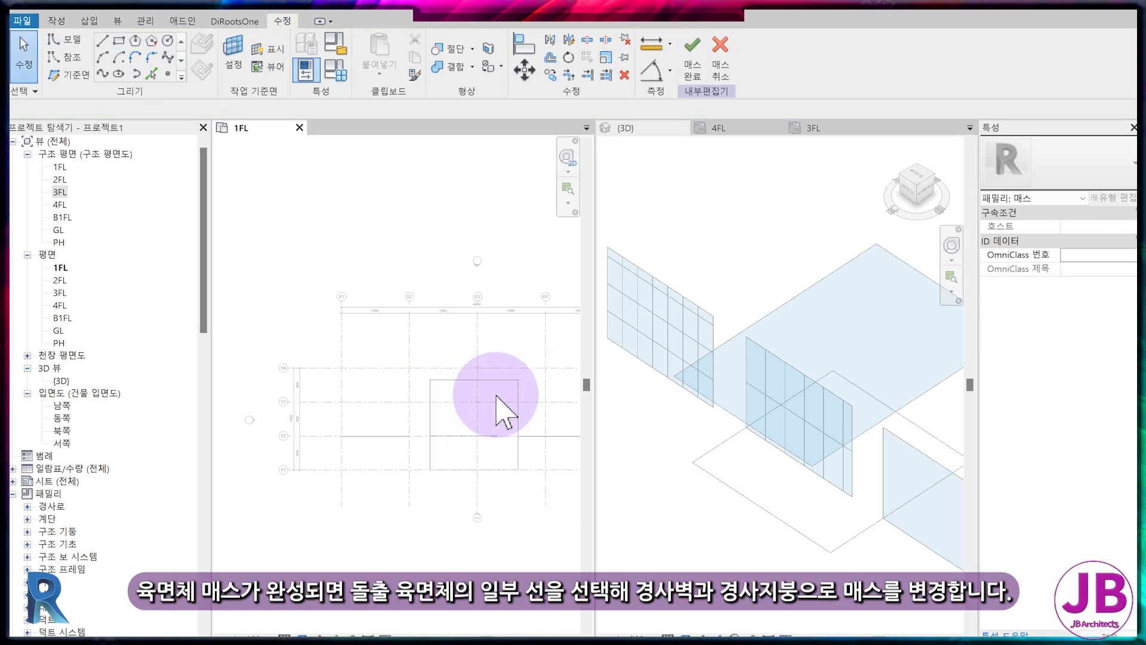
Create a solid form from the rectangle and raise its top face well above the curtain walls.
click(494, 380)
click(704, 66)
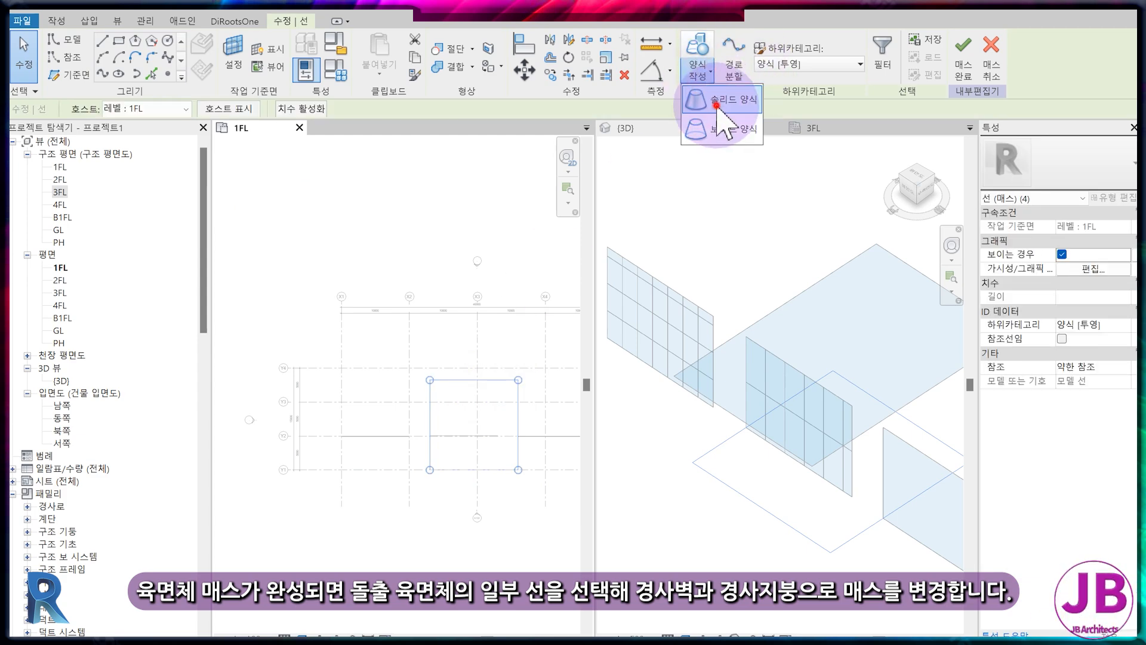
click(719, 101)
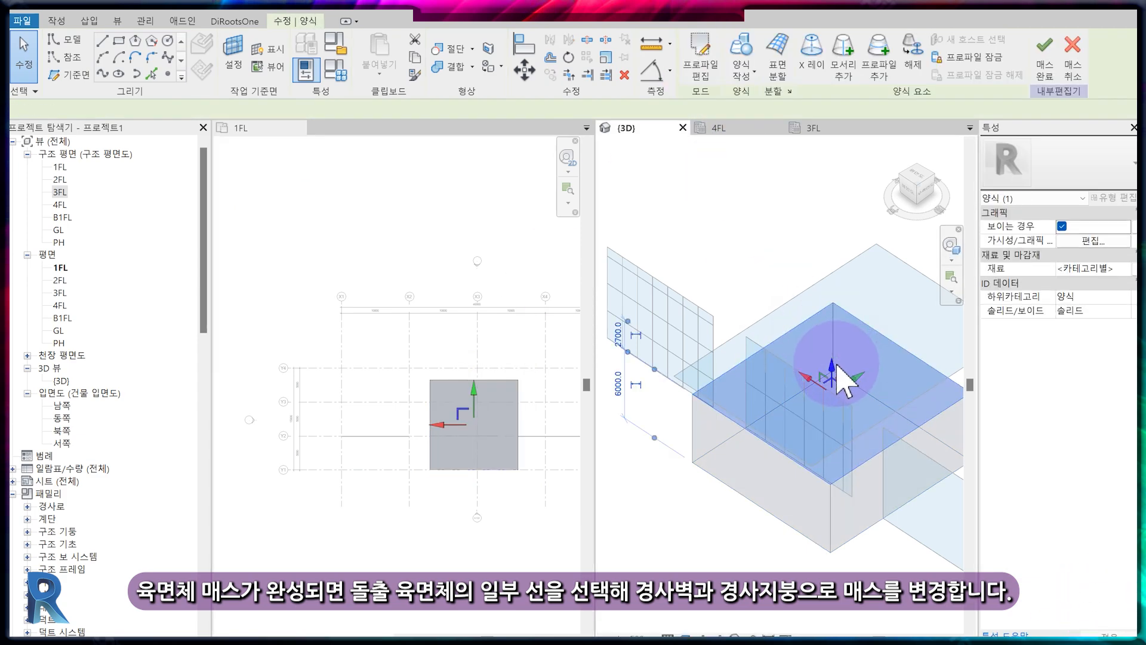
click(826, 303)
key(Escape)
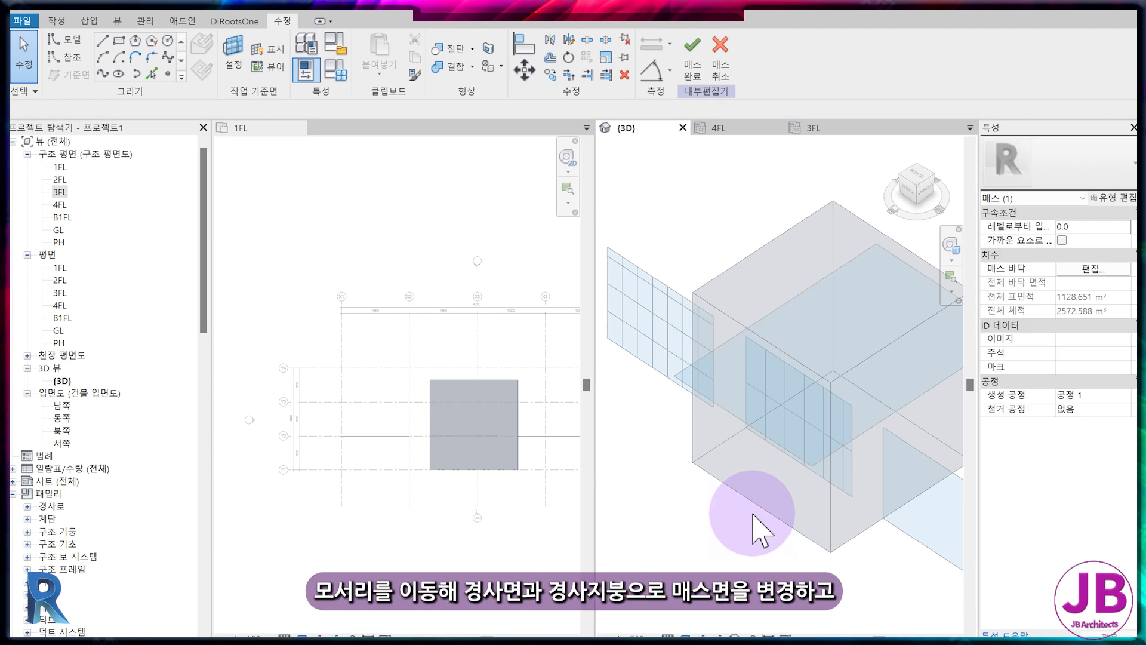
Move the front bottom edge of the mass inward to make a sloped face, and finish the mass.
click(751, 506)
drag(735, 508, 769, 519)
click(769, 518)
scroll(769, 518, down, 1)
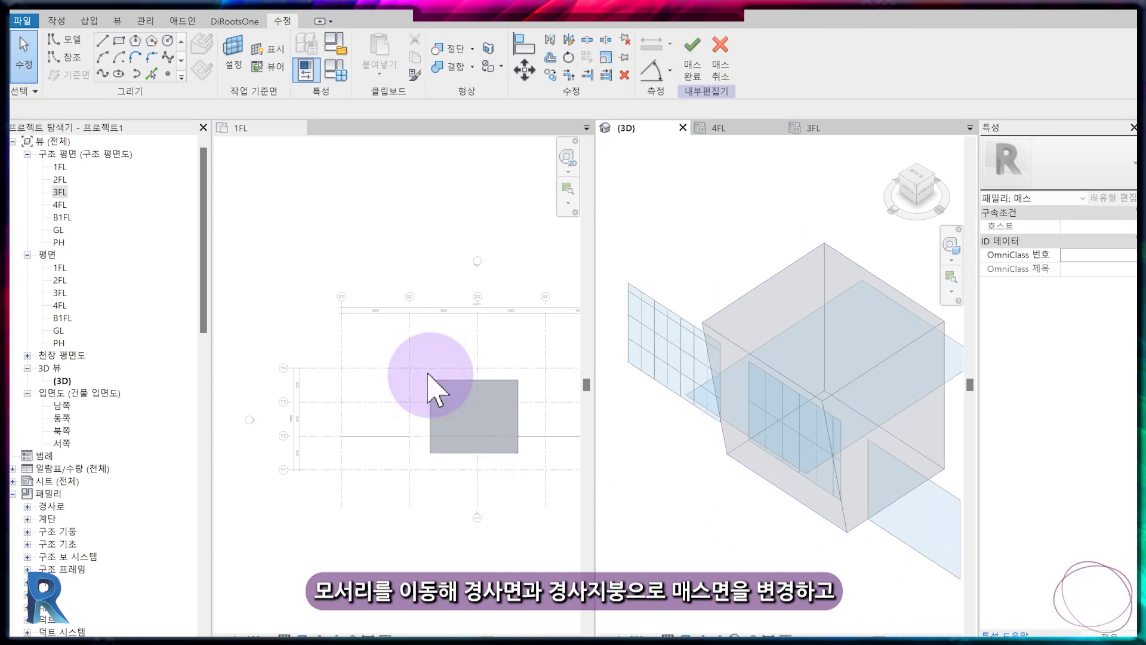
click(690, 58)
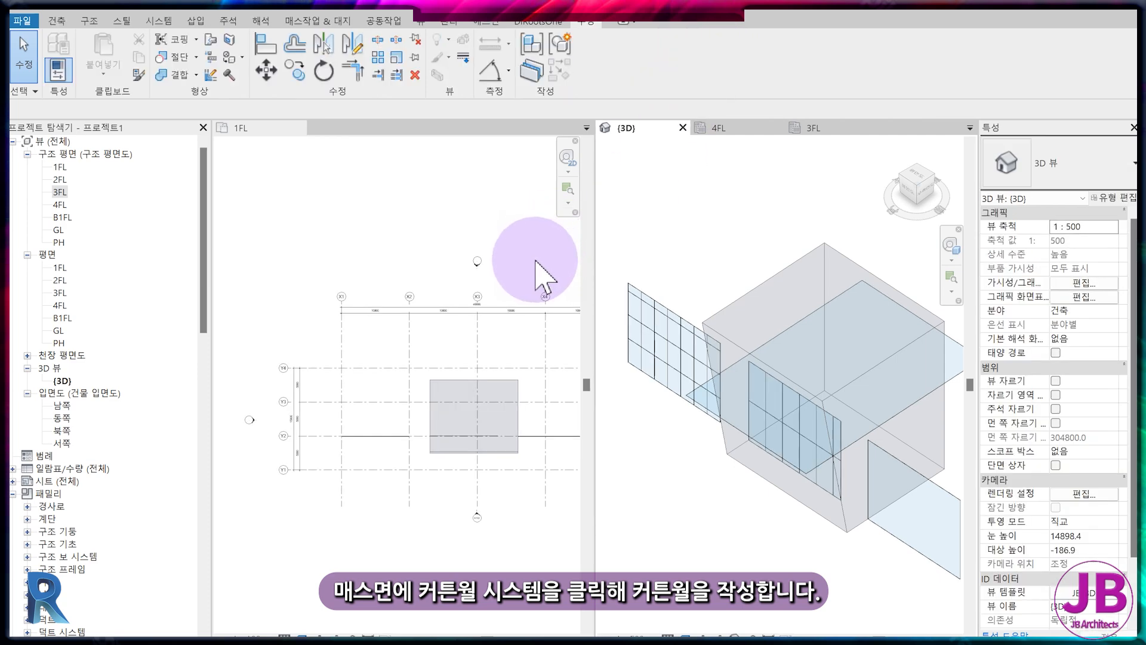
Start a curtain system by face and set the 1500 x 3000mm type's 그리드 1 and 그리드 2 layouts to 없음.
click(54, 20)
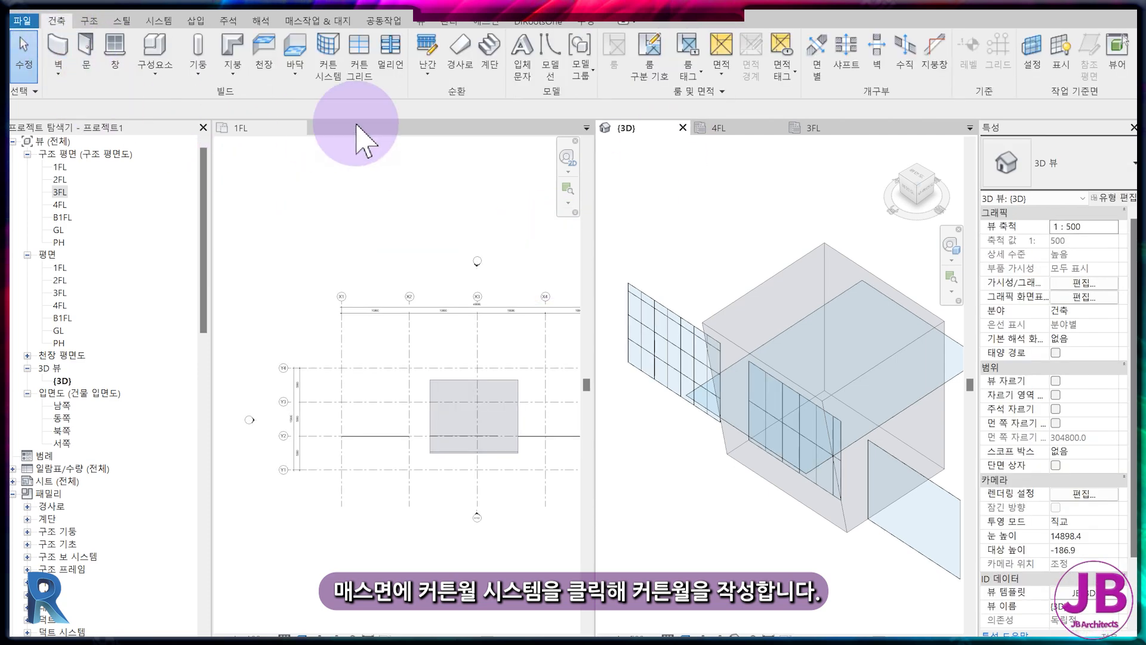
click(308, 21)
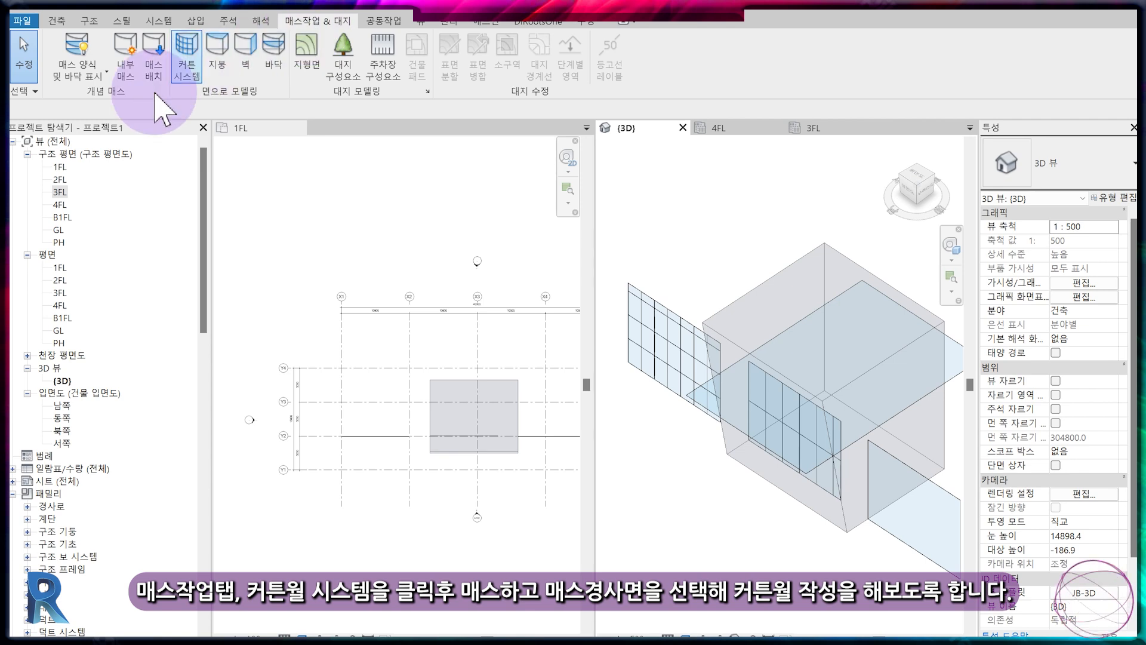
click(198, 75)
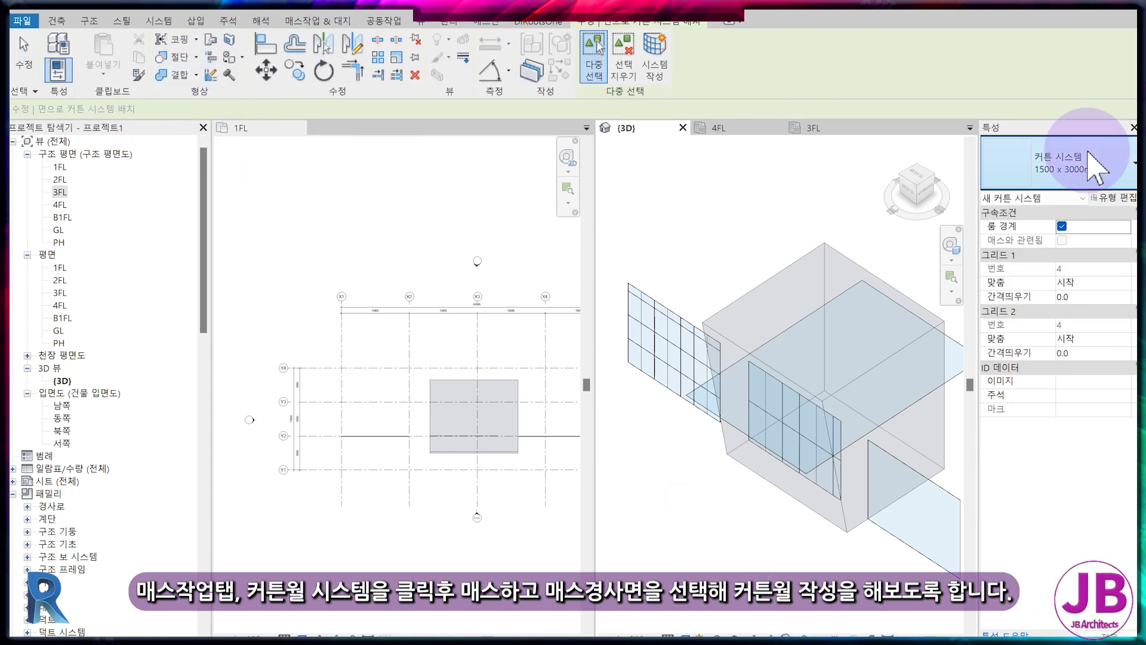
click(1113, 197)
click(875, 326)
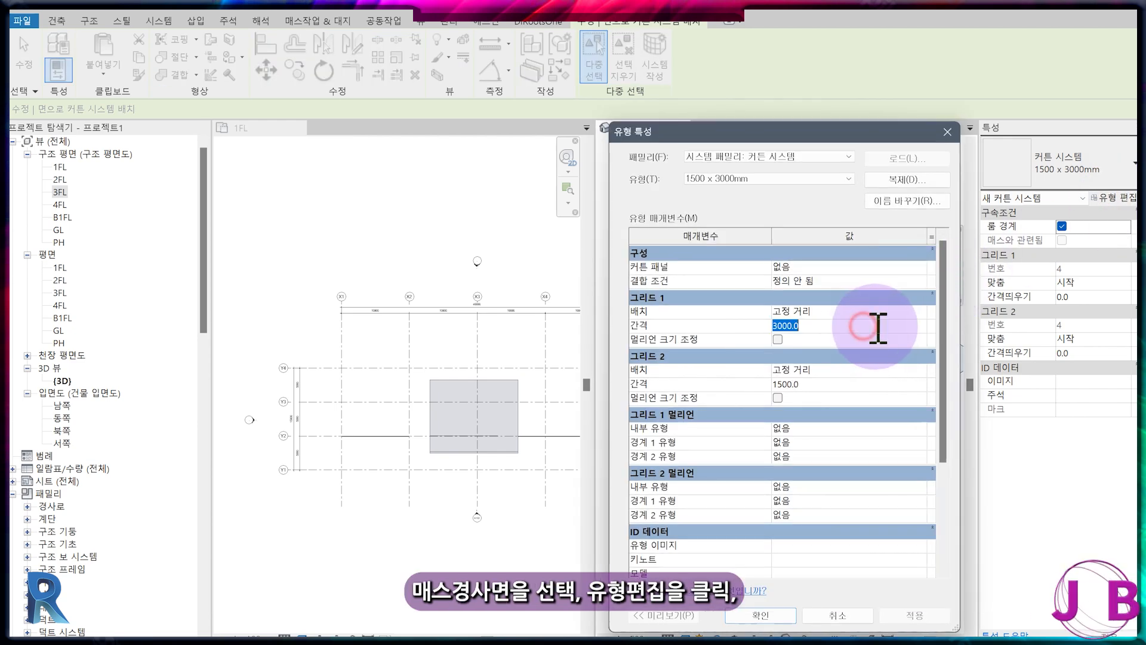
click(924, 312)
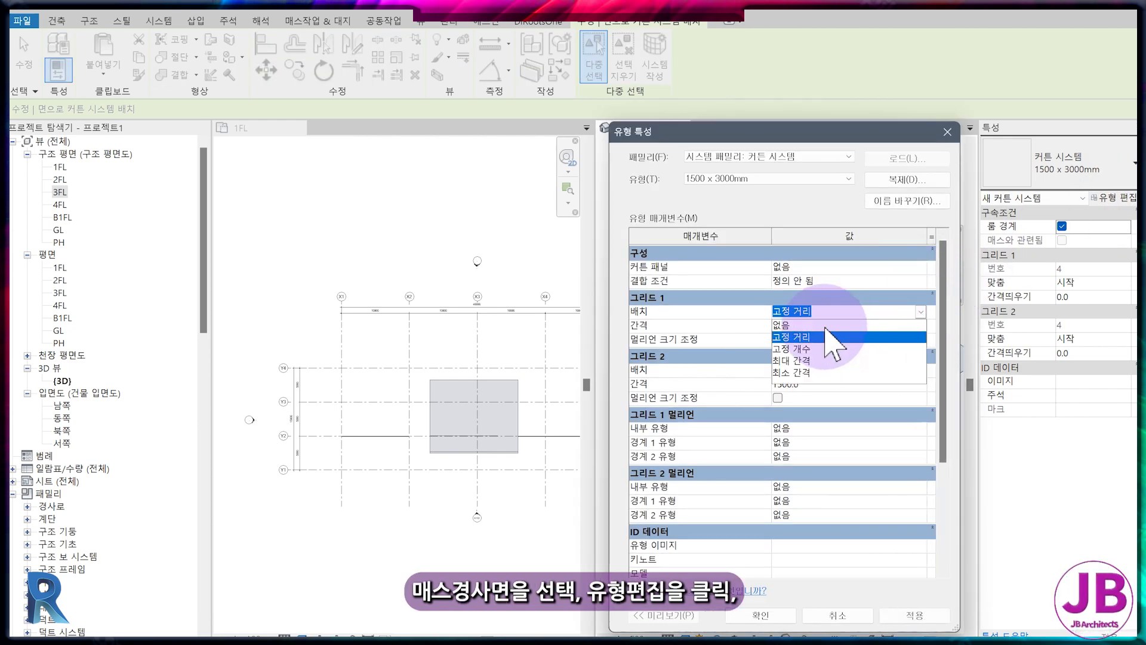
click(787, 327)
click(835, 383)
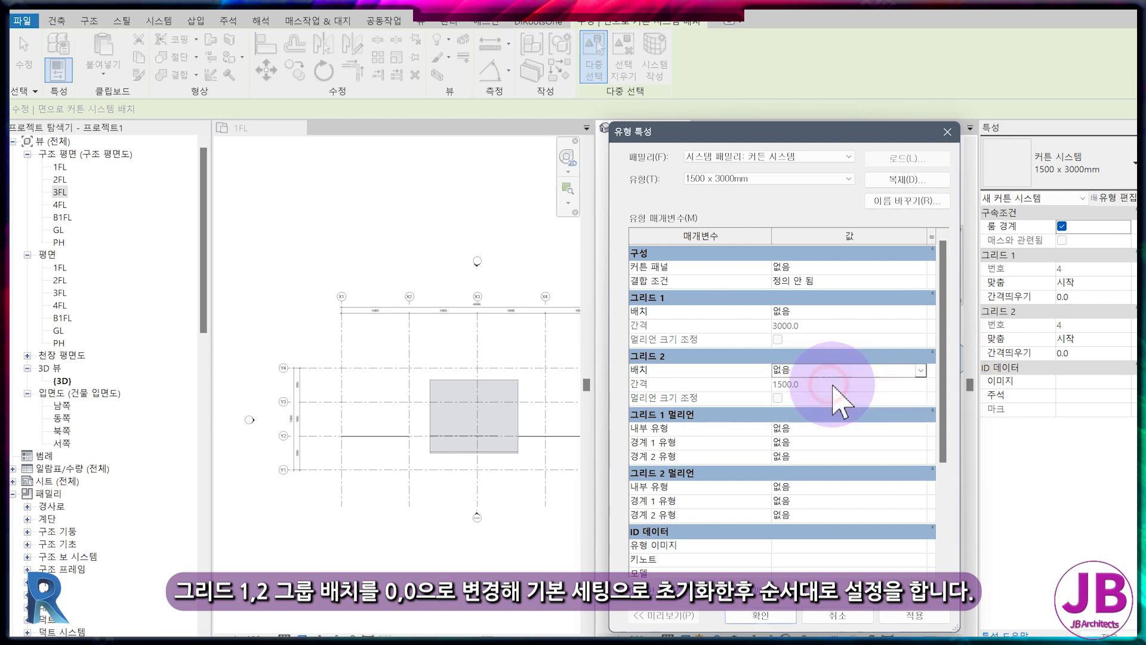
click(747, 618)
Create the curtain system on the sloped front face of the mass.
click(836, 525)
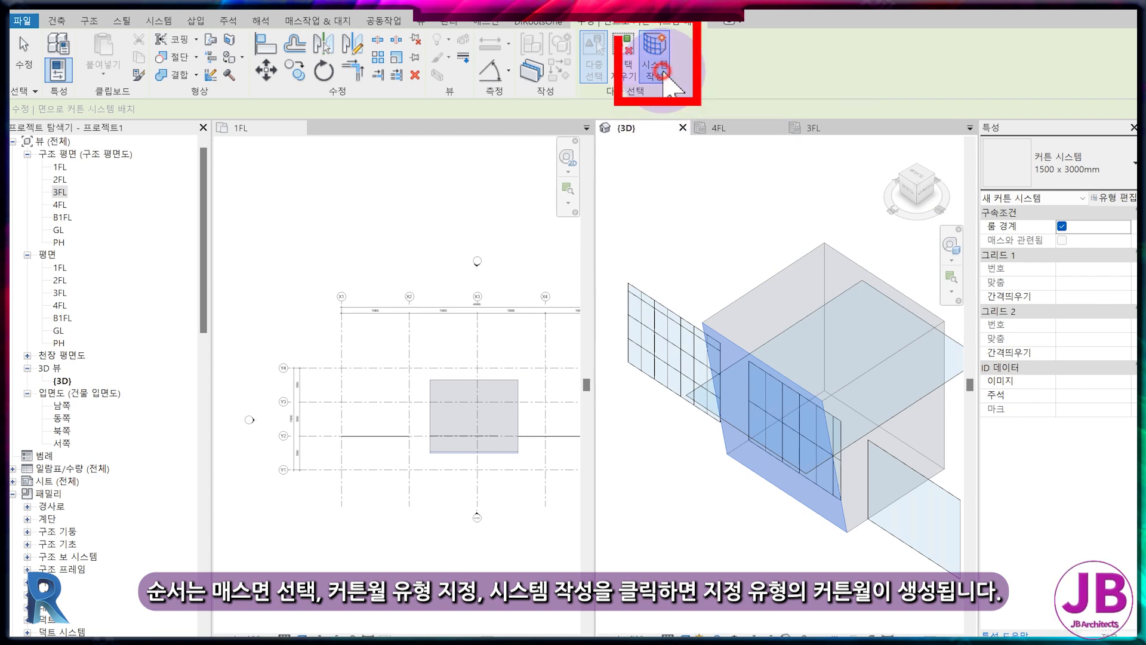
click(664, 73)
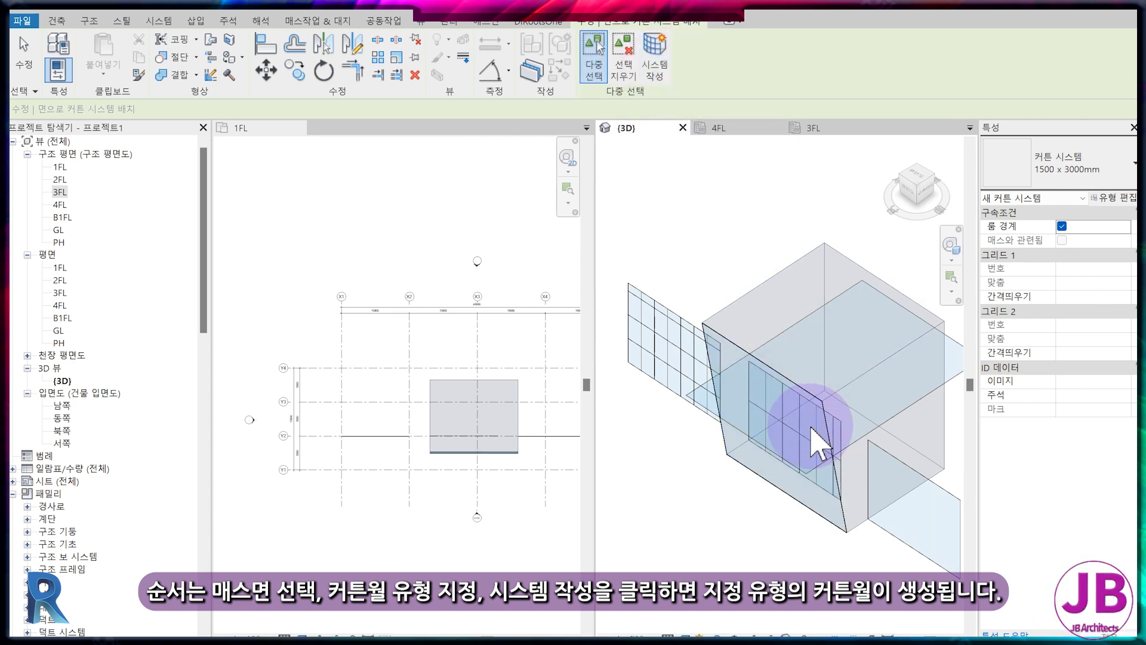
key(Escape)
Edit the front curtain system's type, setting 그리드 1 and 그리드 2 to 고정 거리 with 3000 and 1500 spacing.
click(844, 502)
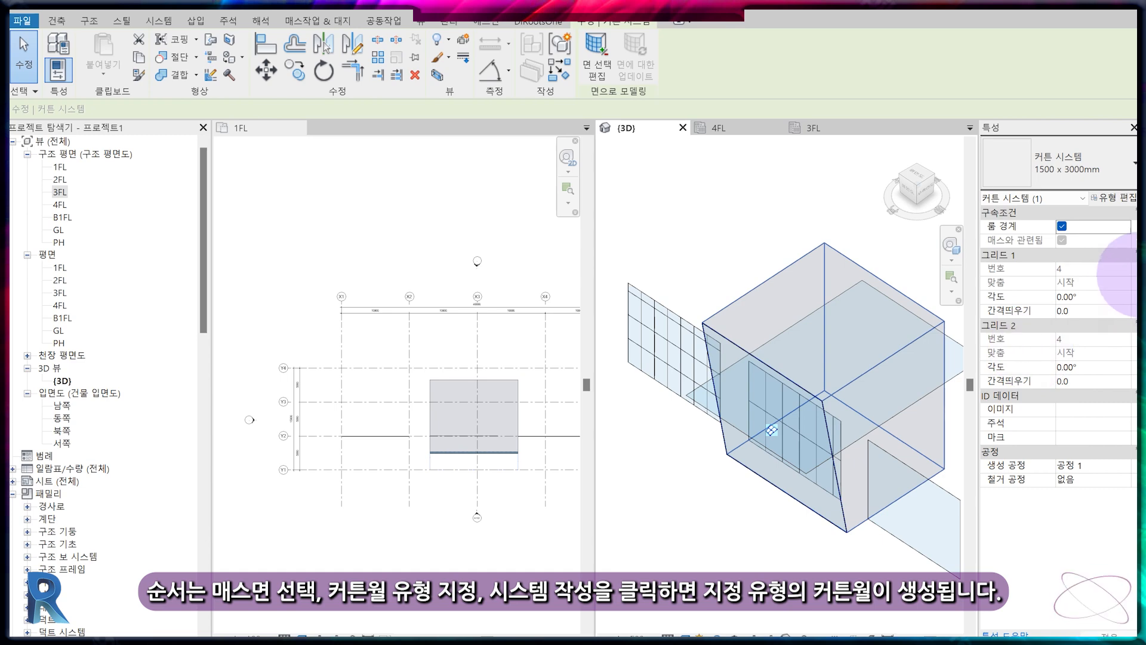
click(1111, 204)
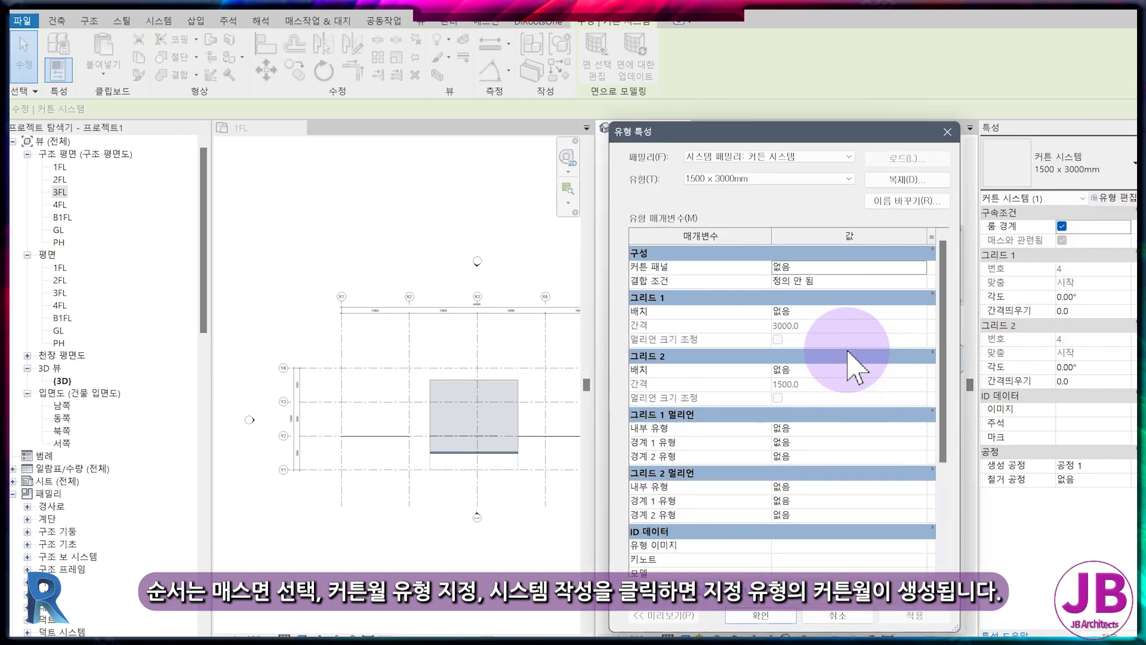
click(921, 312)
click(788, 338)
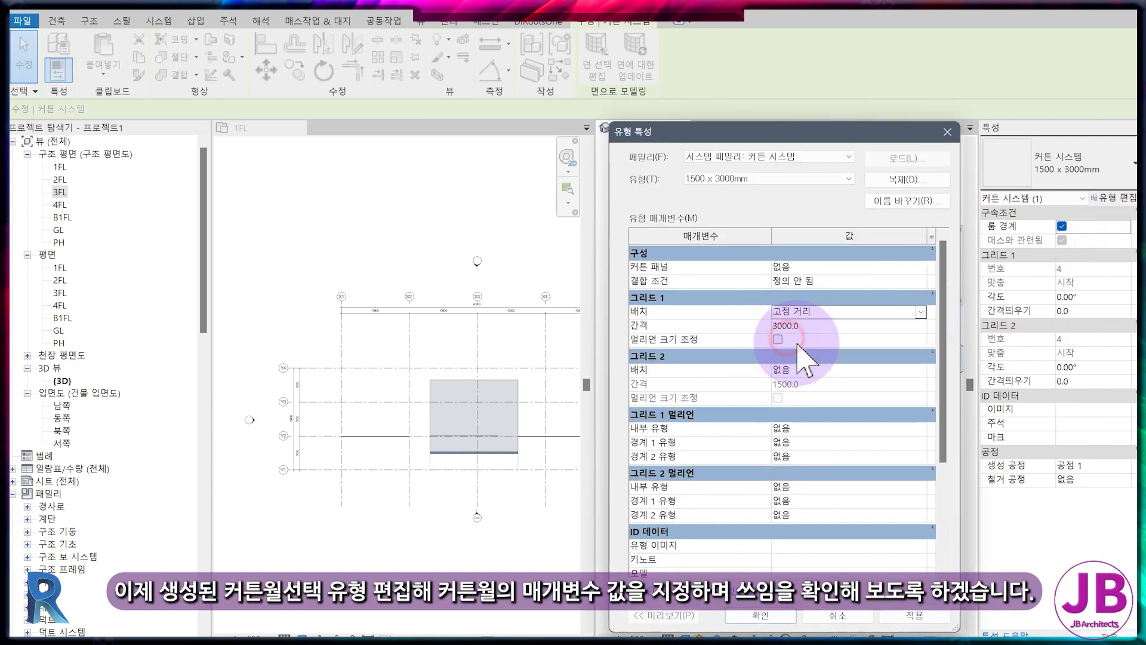
click(921, 370)
click(792, 395)
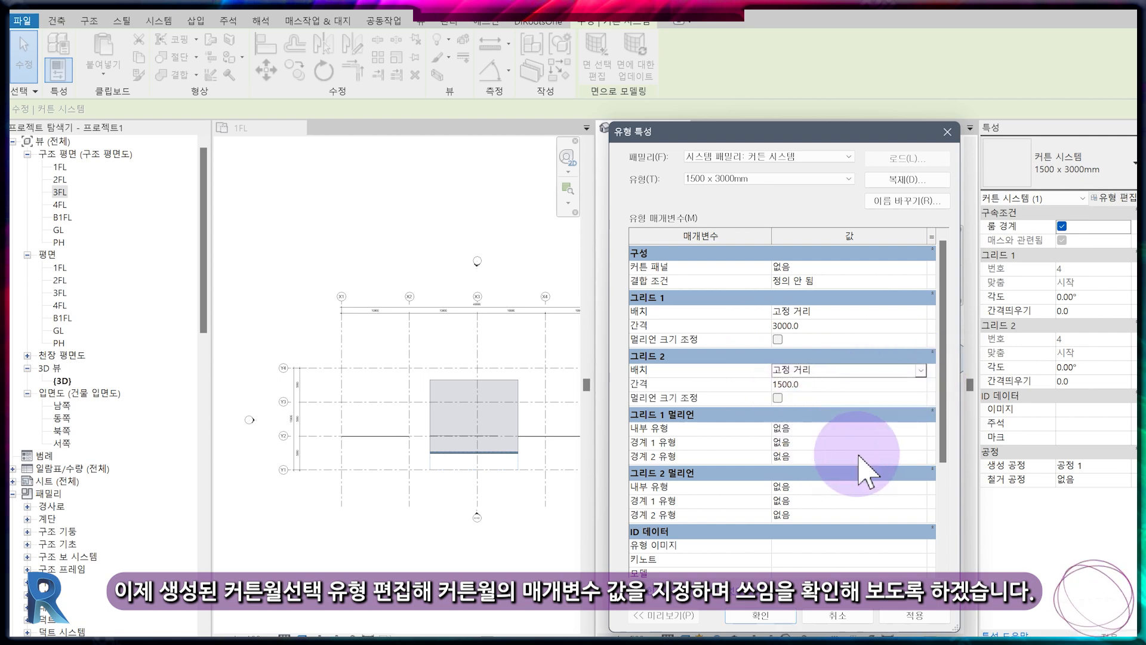
Assign 직사각형 멀리언 1 as the interior mullion type of both 그리드 1 and 그리드 2, and apply the type changes.
click(788, 428)
click(921, 429)
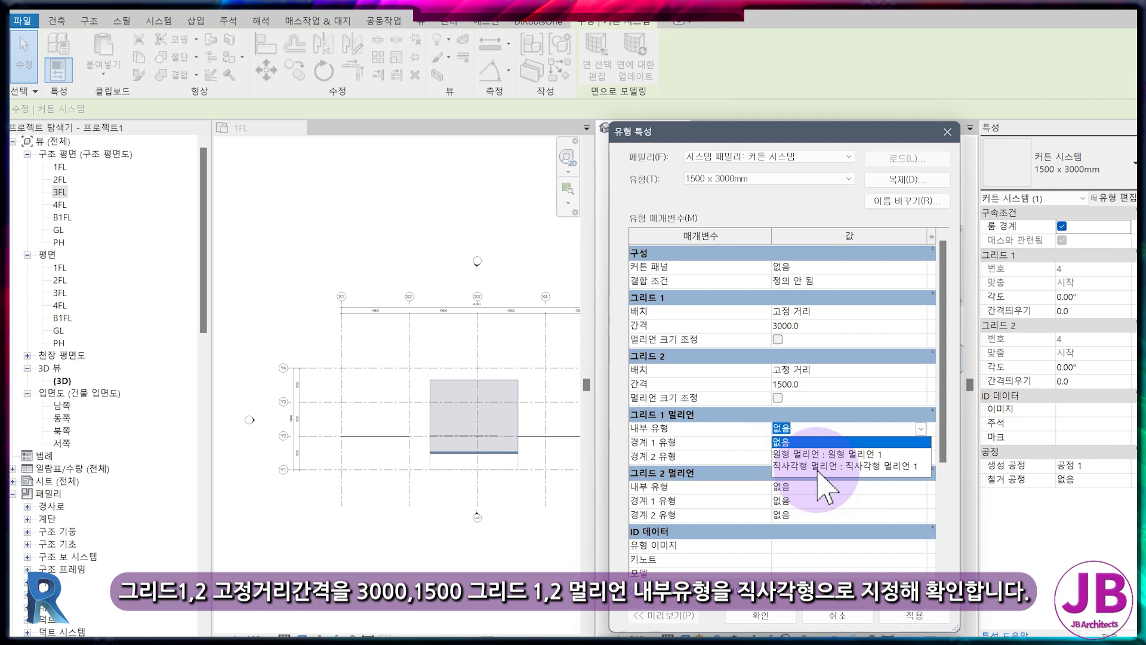
click(814, 465)
click(921, 485)
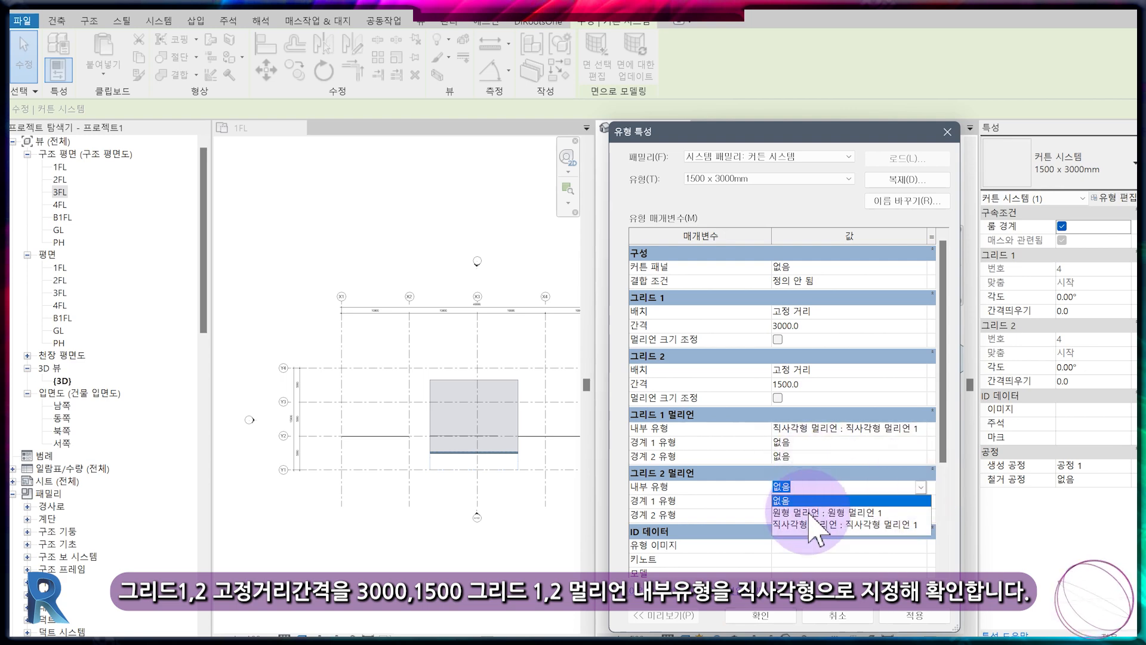
click(813, 507)
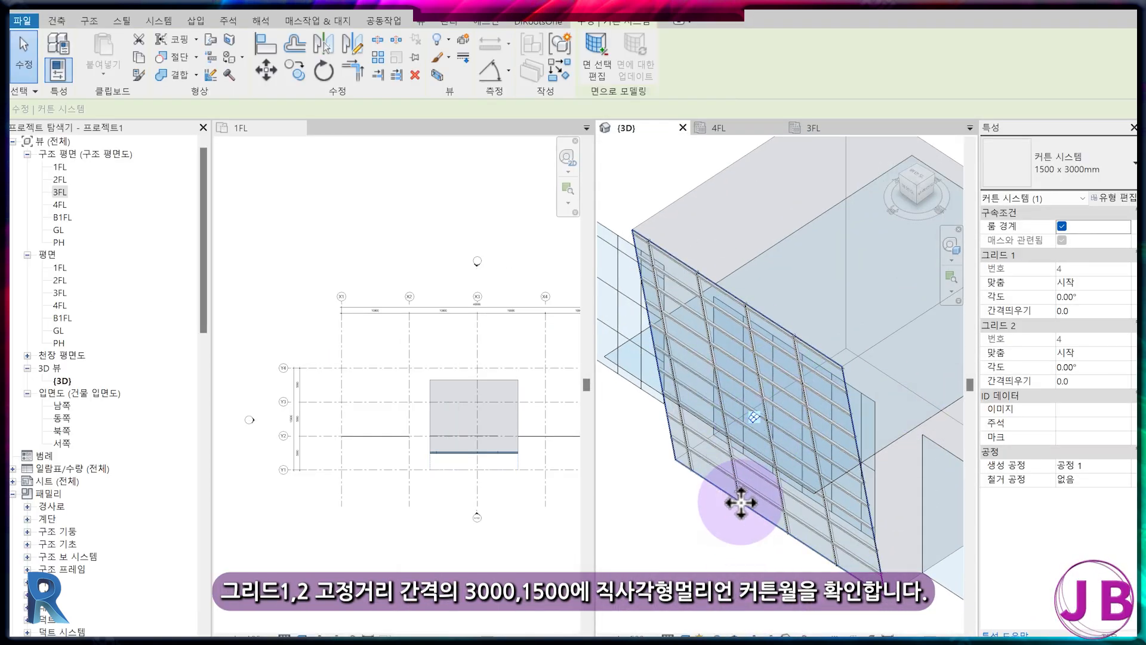
scroll(744, 494, down, 3)
Edit the mass in place, lower the left edge of its top face to slope the roof, and finish the mass.
click(839, 337)
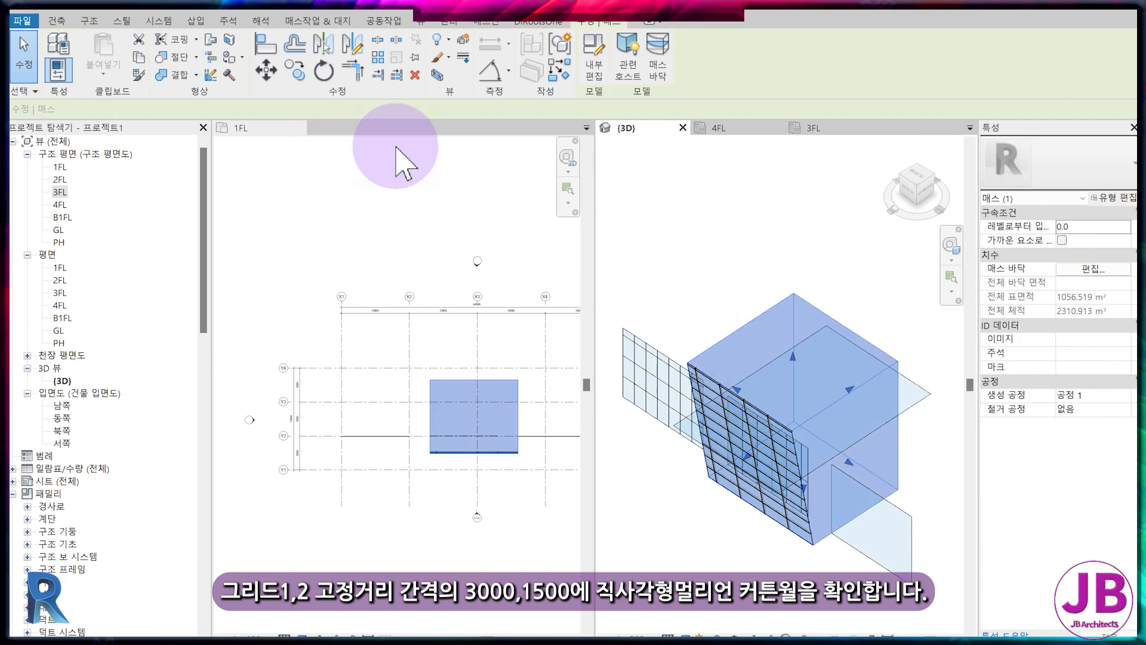
click(594, 68)
click(726, 339)
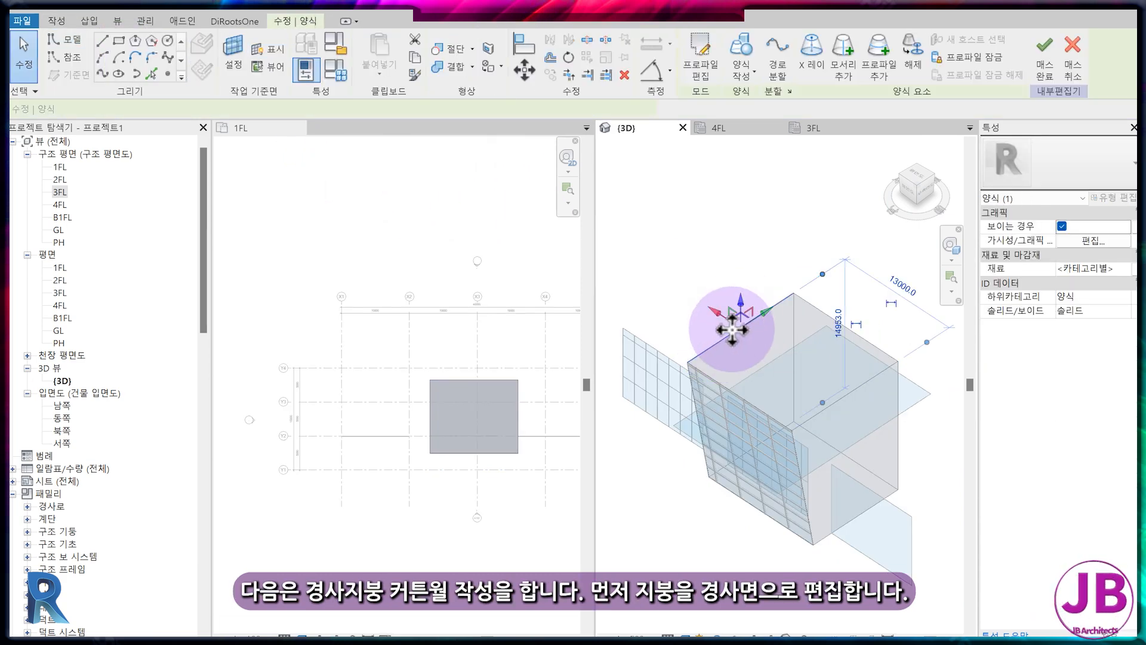
click(807, 335)
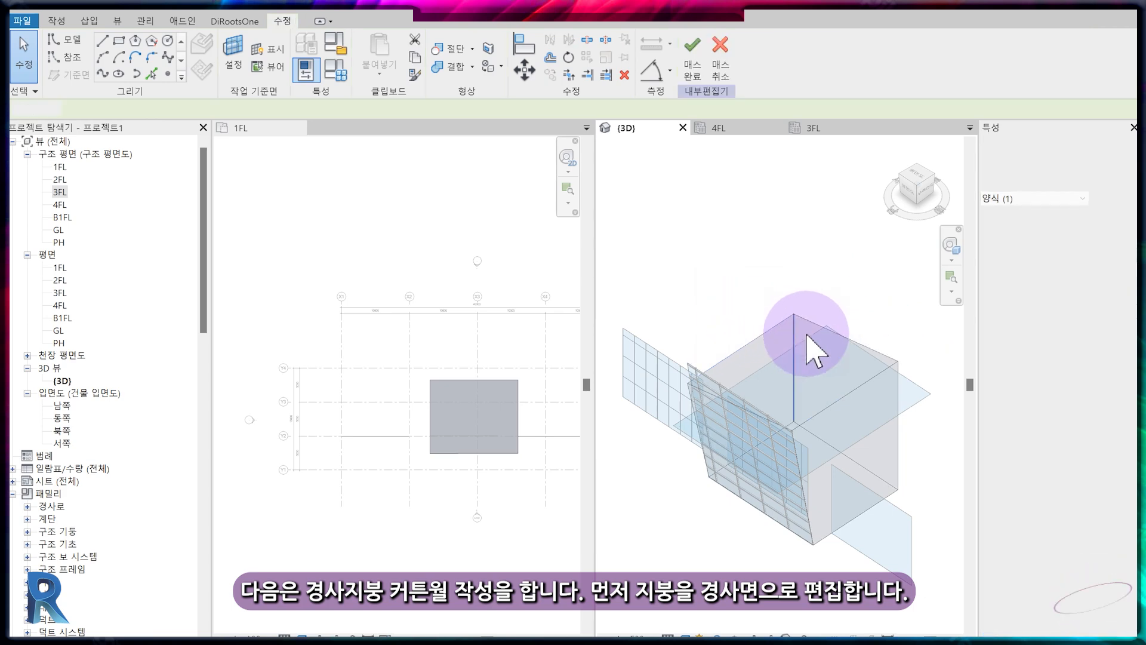
key(Escape)
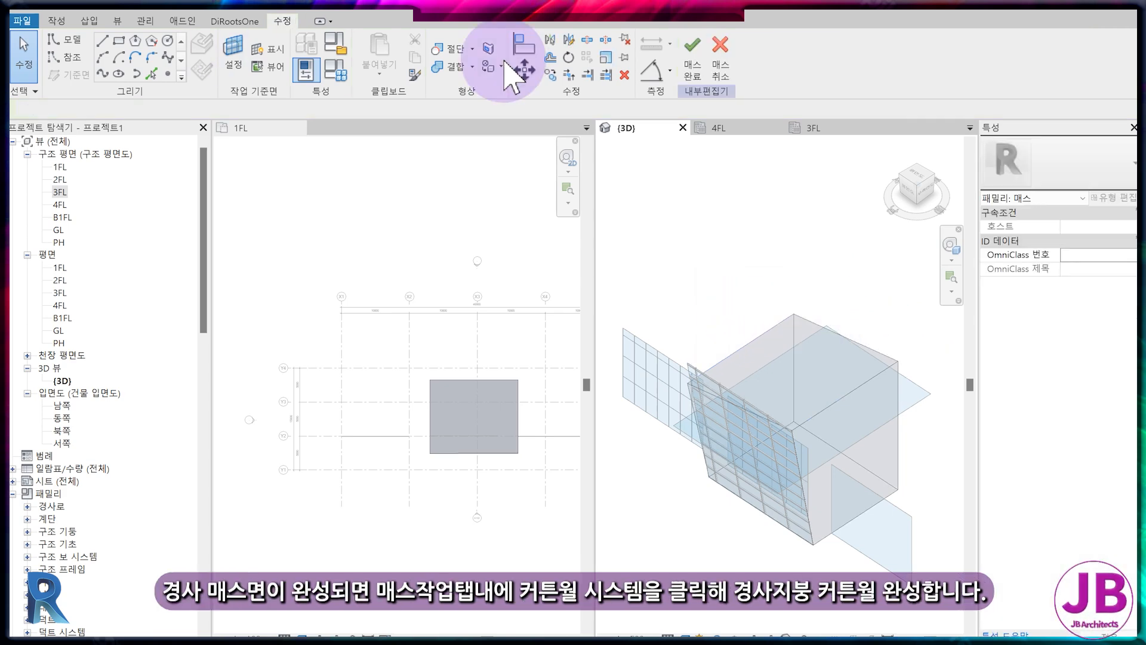
click(693, 56)
click(800, 327)
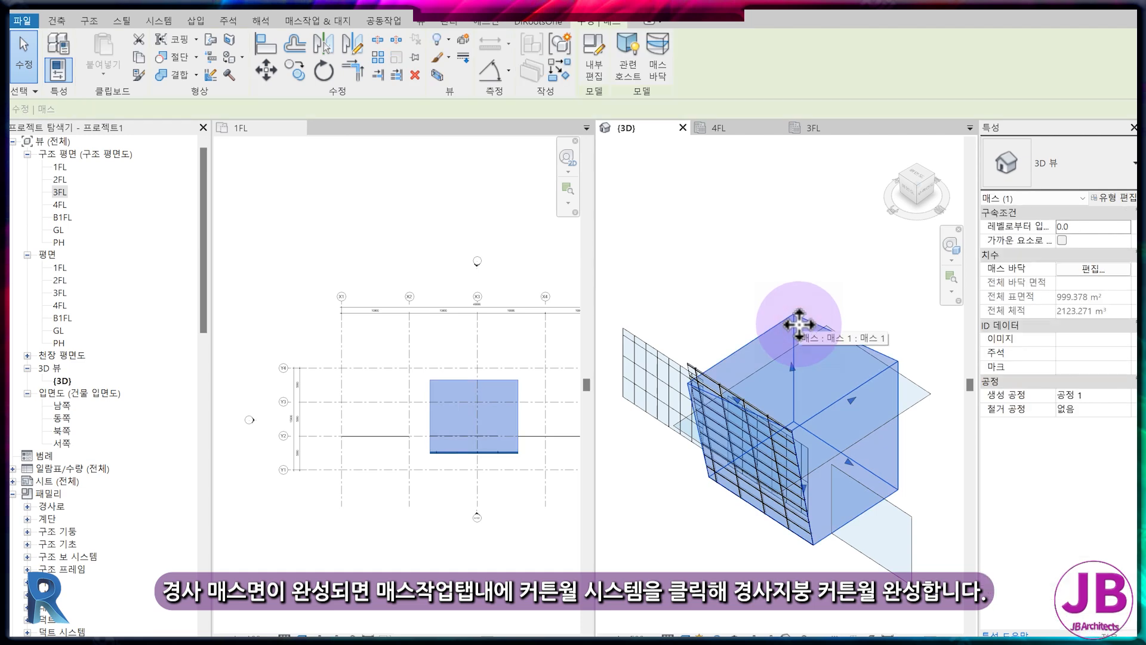
click(21, 45)
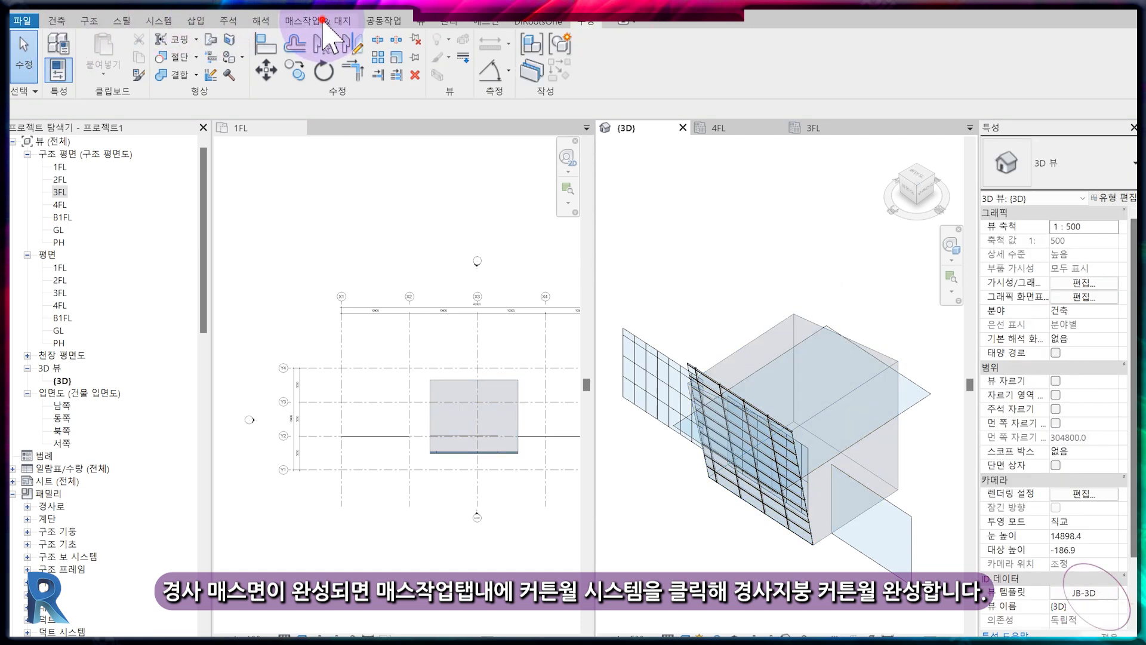
Create a curtain system of type basic on the sloped top face of the mass and open its type properties.
click(319, 20)
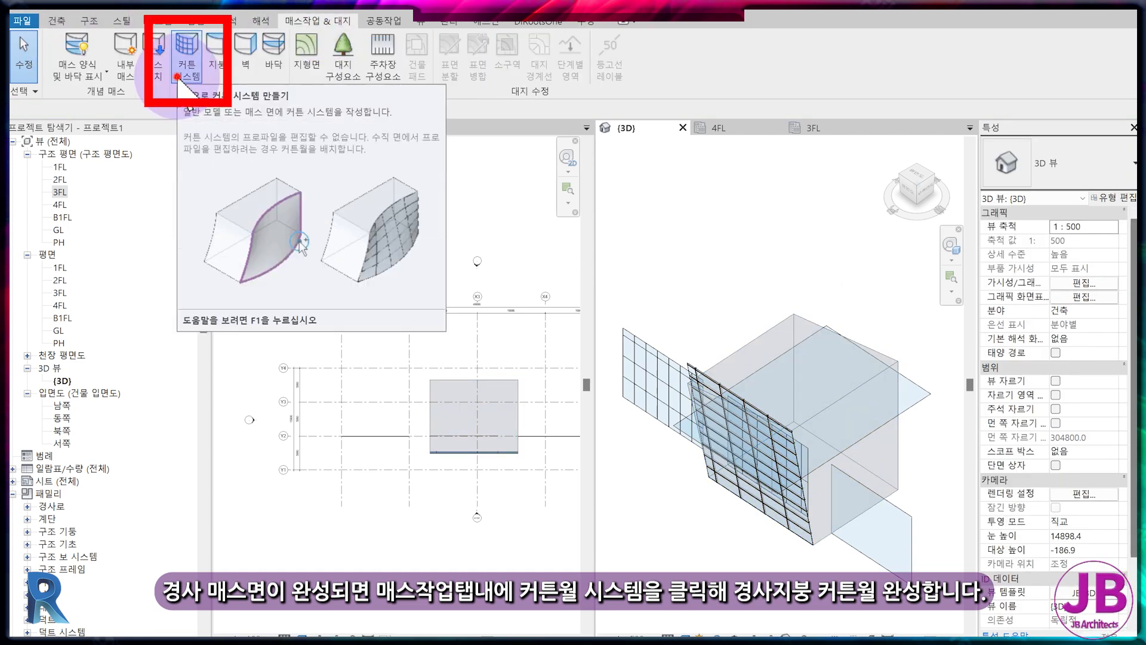
click(179, 78)
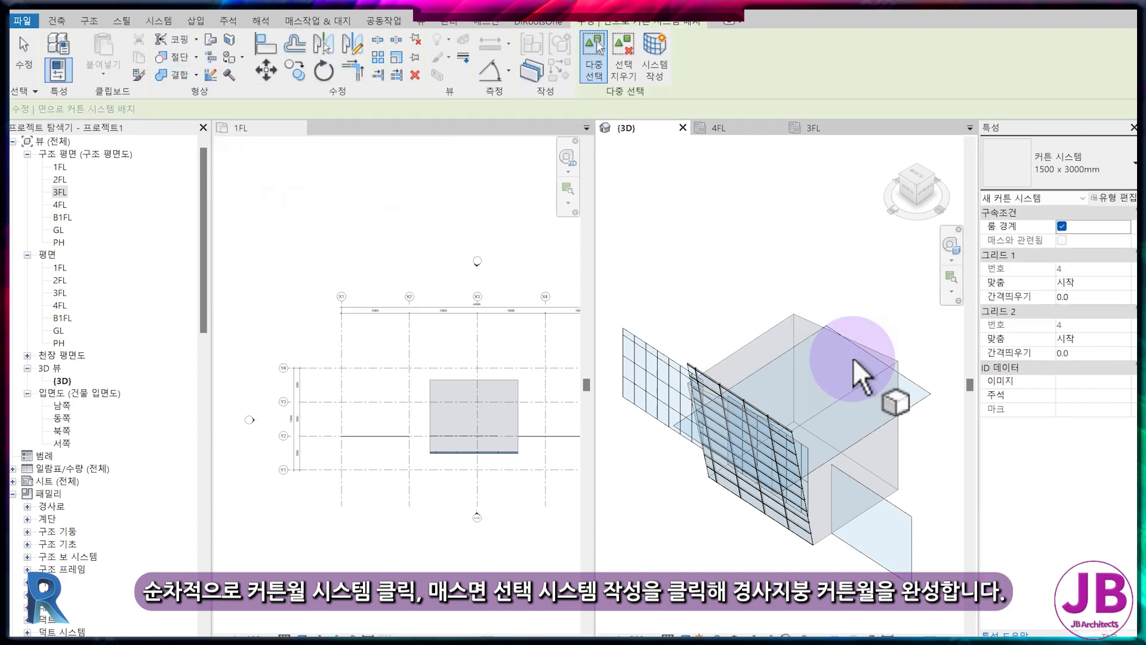
click(814, 327)
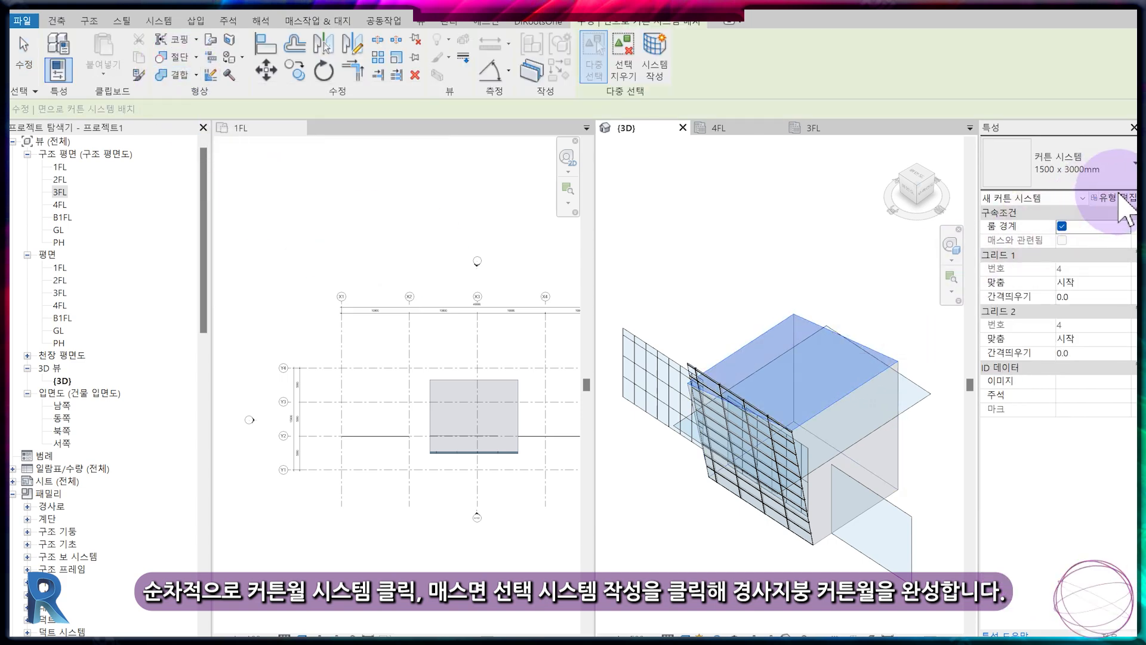
click(1130, 198)
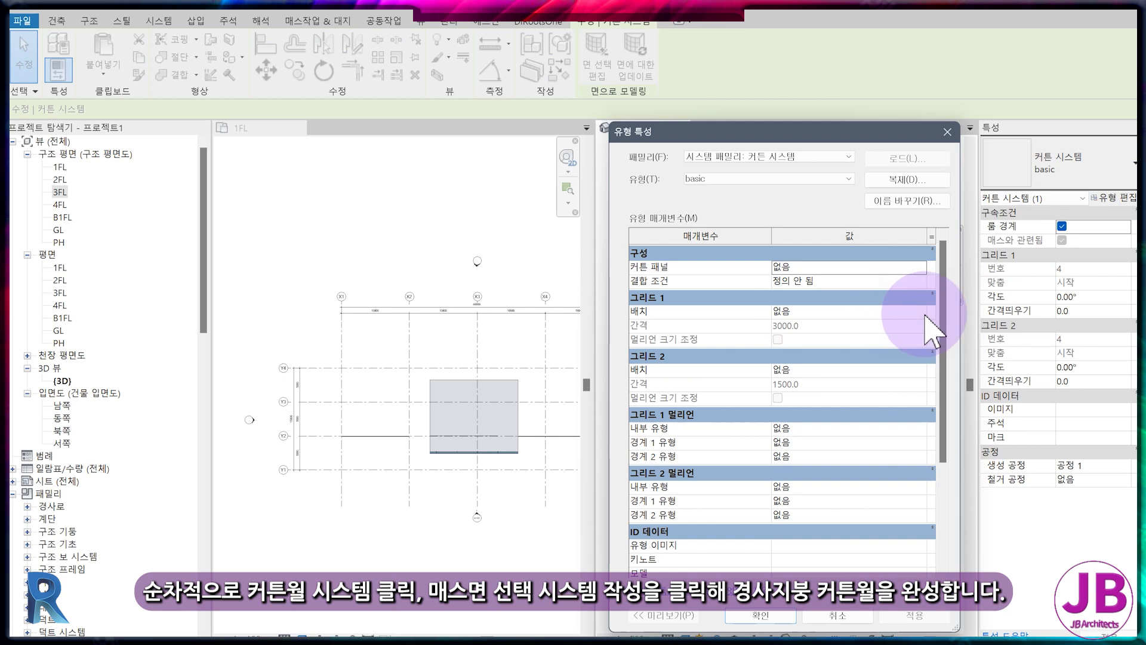
Set the basic type's 그리드 1 and 그리드 2 layouts to 고정 거리 with 3000 spacing for both.
click(924, 313)
click(797, 335)
click(926, 368)
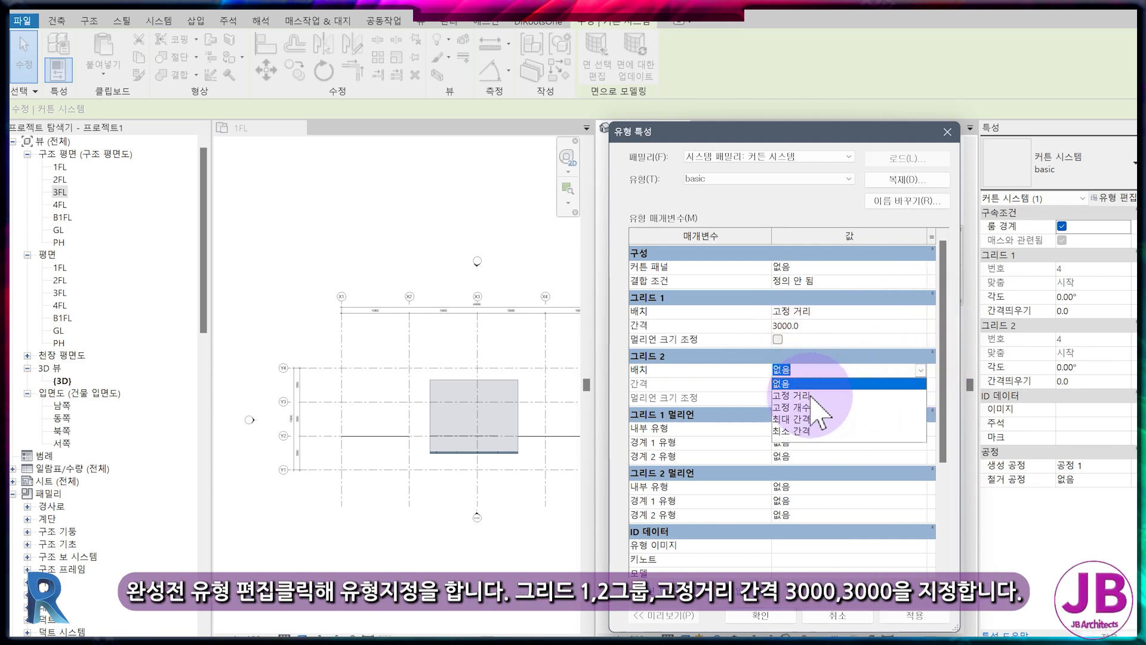
click(797, 394)
click(829, 326)
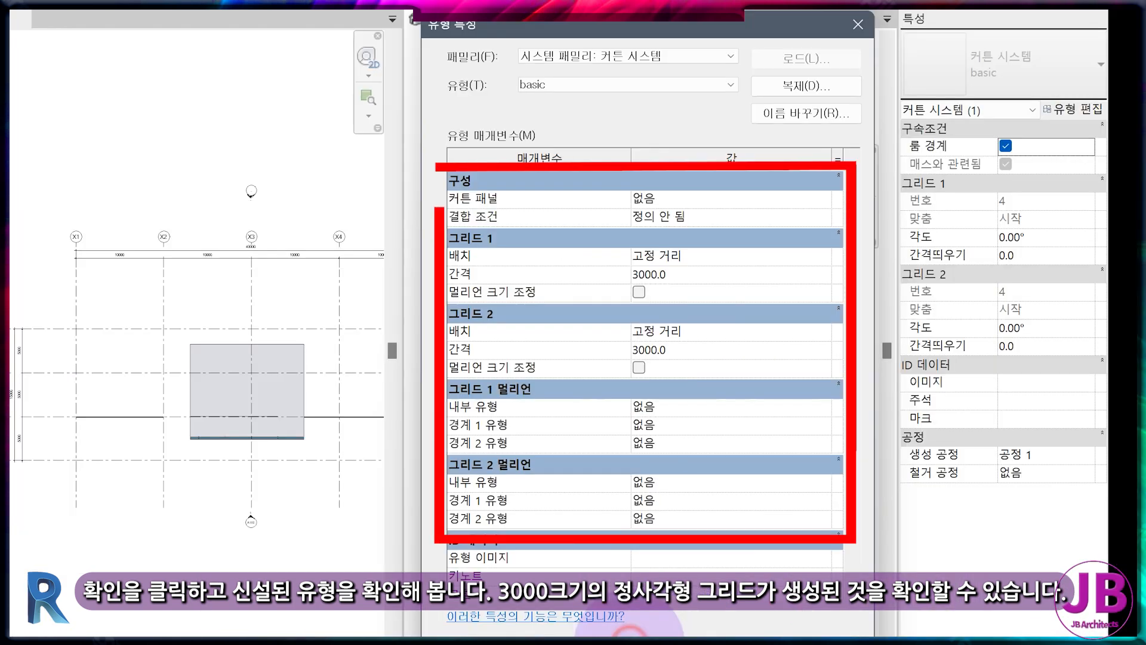
click(629, 644)
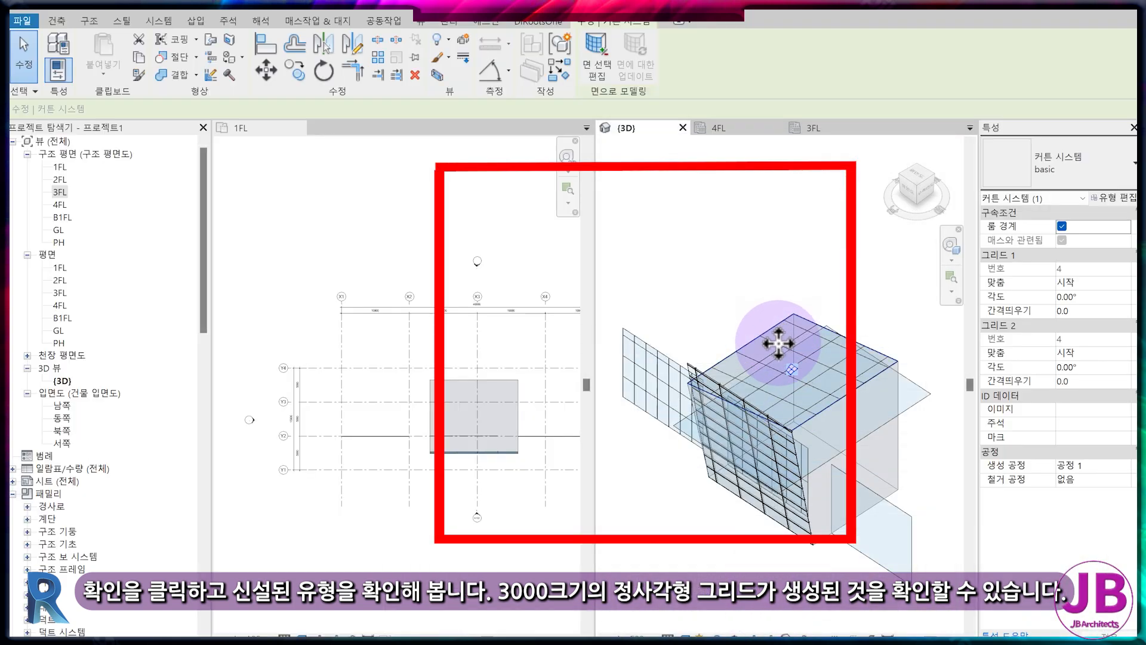
Delete the curtain walls and sloped glazing around the mass, and the curtain system on its front face.
click(886, 500)
click(918, 391)
click(657, 370)
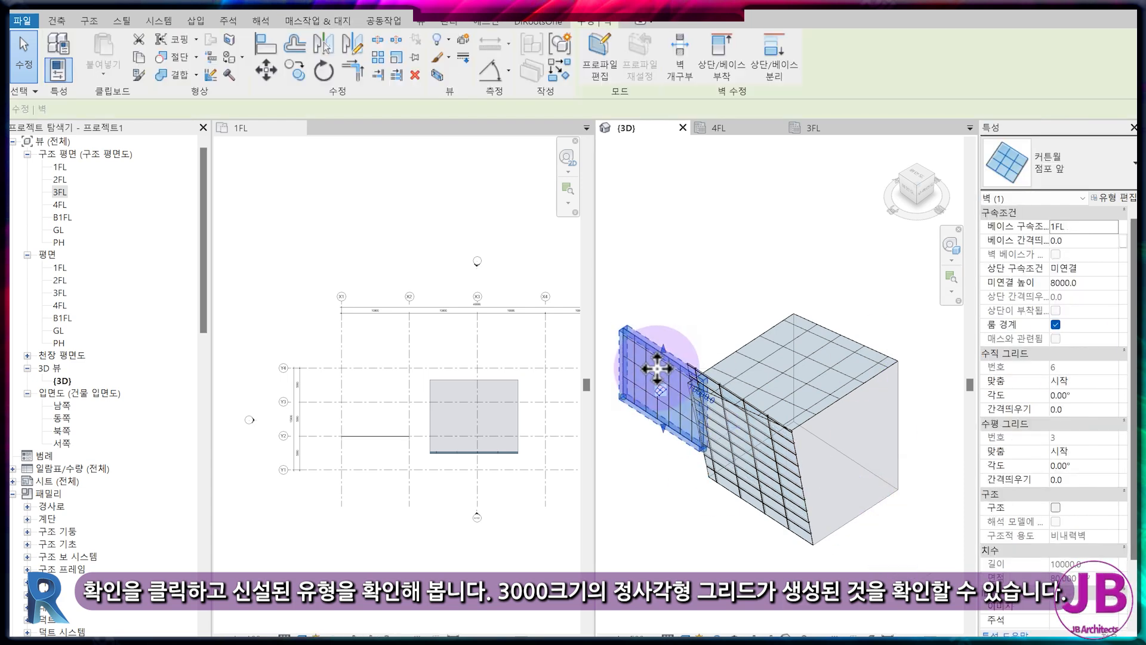
key(Delete)
click(728, 404)
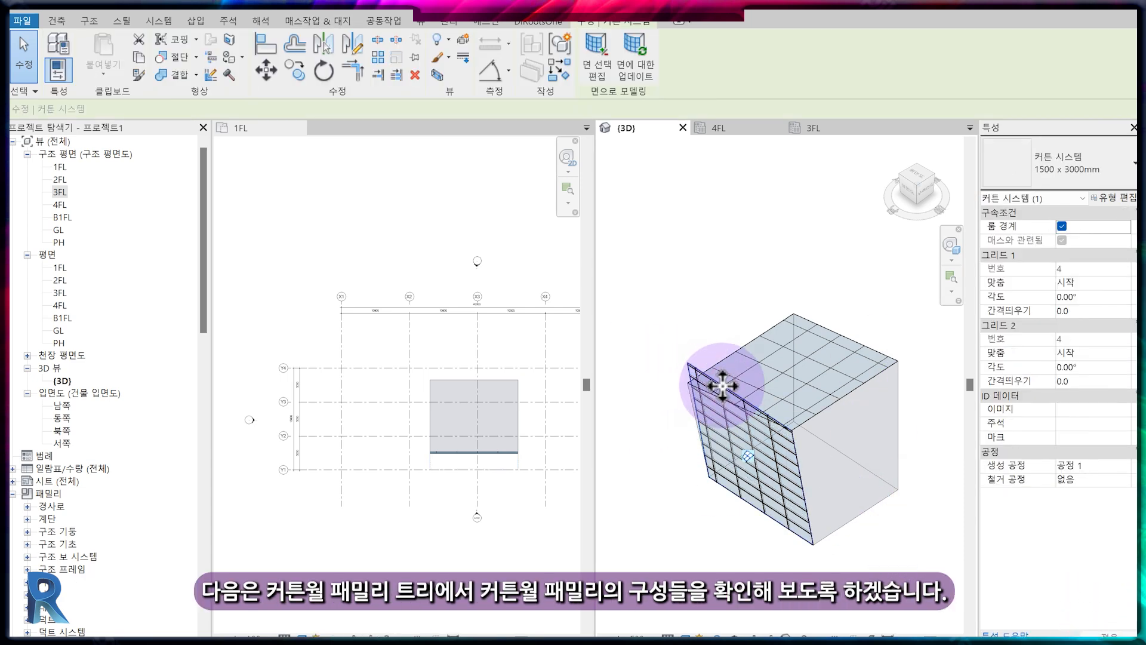
key(Delete)
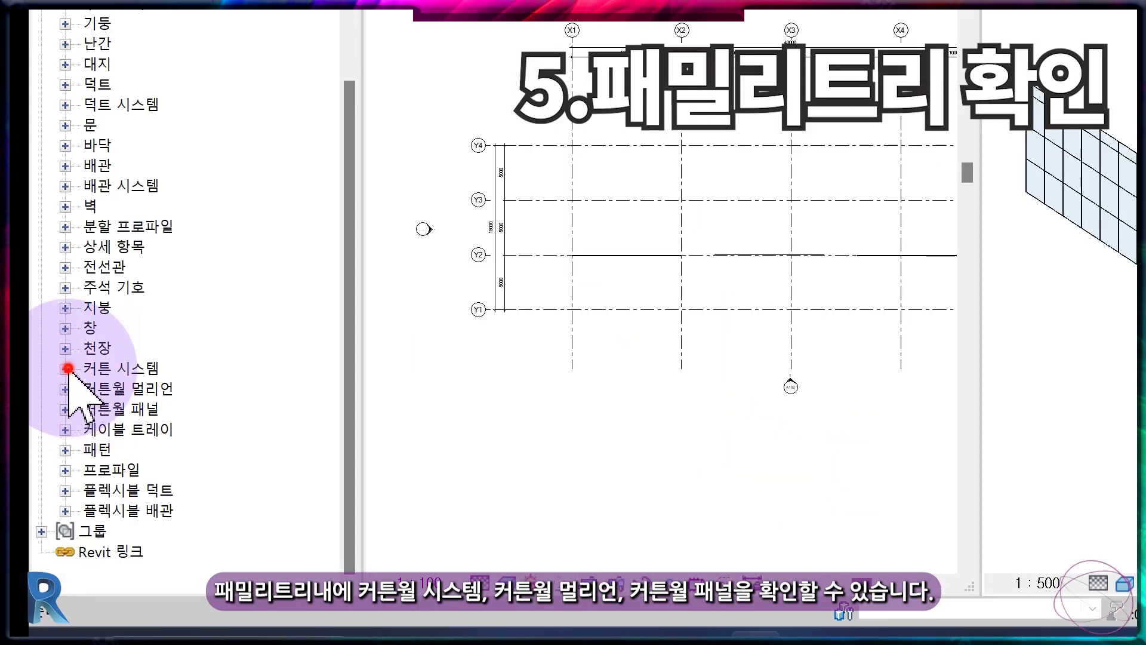
Examine the 커튼 시스템, 커튼월 멀리언 and 커튼월 패널 families, including the types under 시스템 패널 and 직사각형 멀리언.
click(66, 368)
click(89, 389)
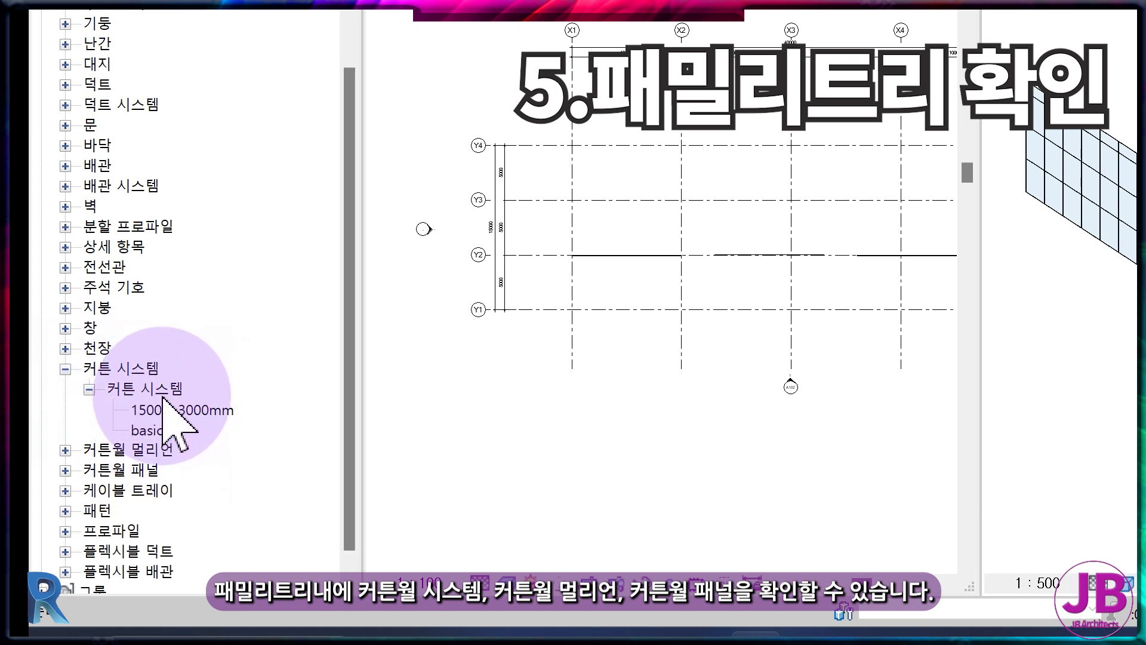
click(65, 449)
scroll(172, 415, down, 1)
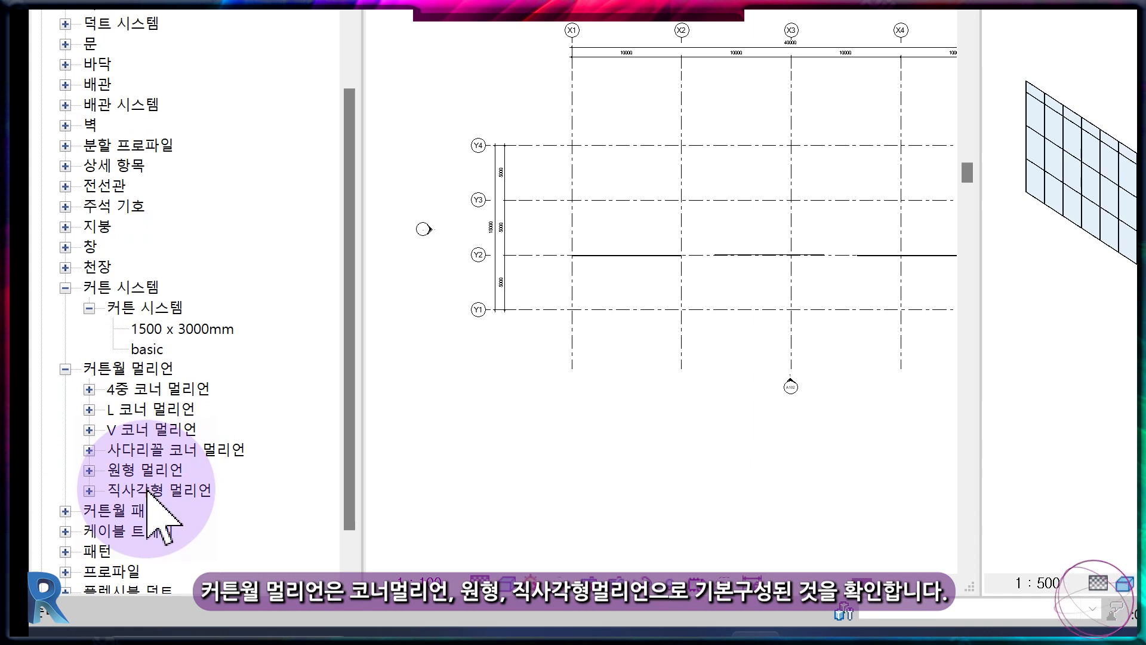
click(66, 511)
scroll(75, 504, down, 2)
click(89, 450)
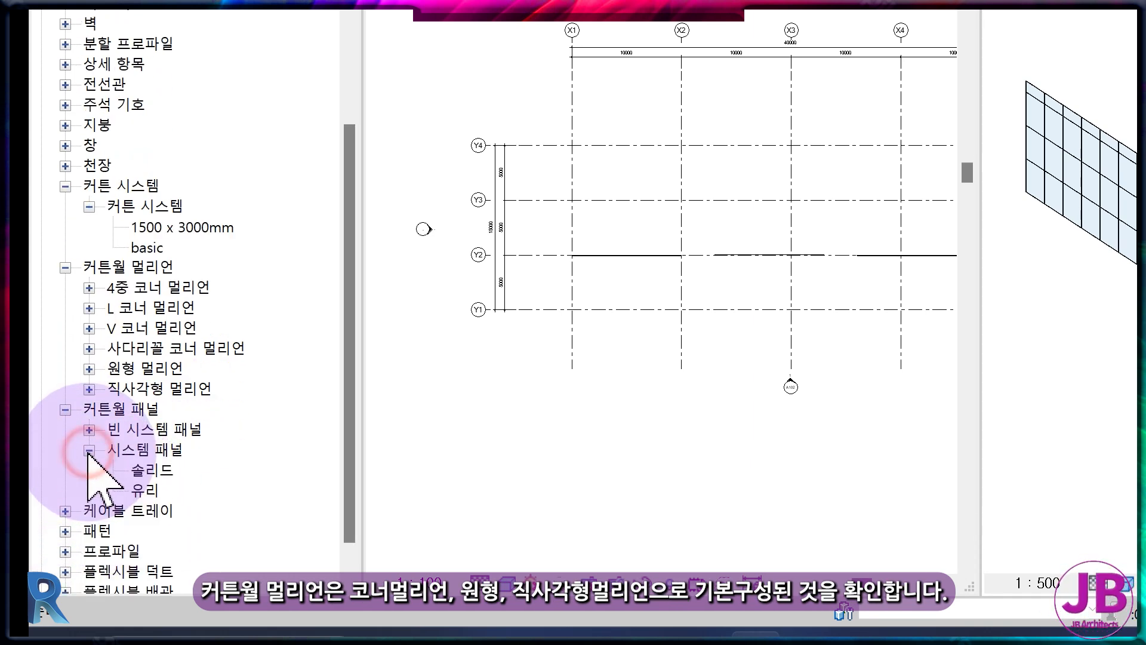
click(89, 389)
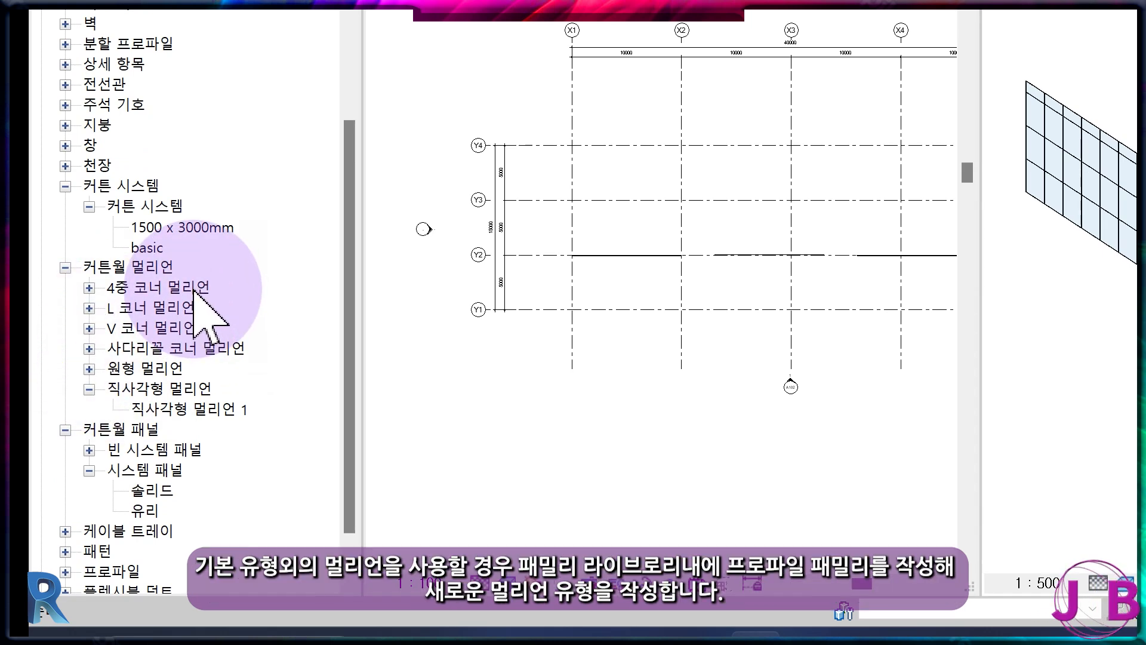
Examine the profile families listed under 프로파일, such as C-채널-프로파일 and M_폼 데크_비복합.
scroll(173, 334, down, 2)
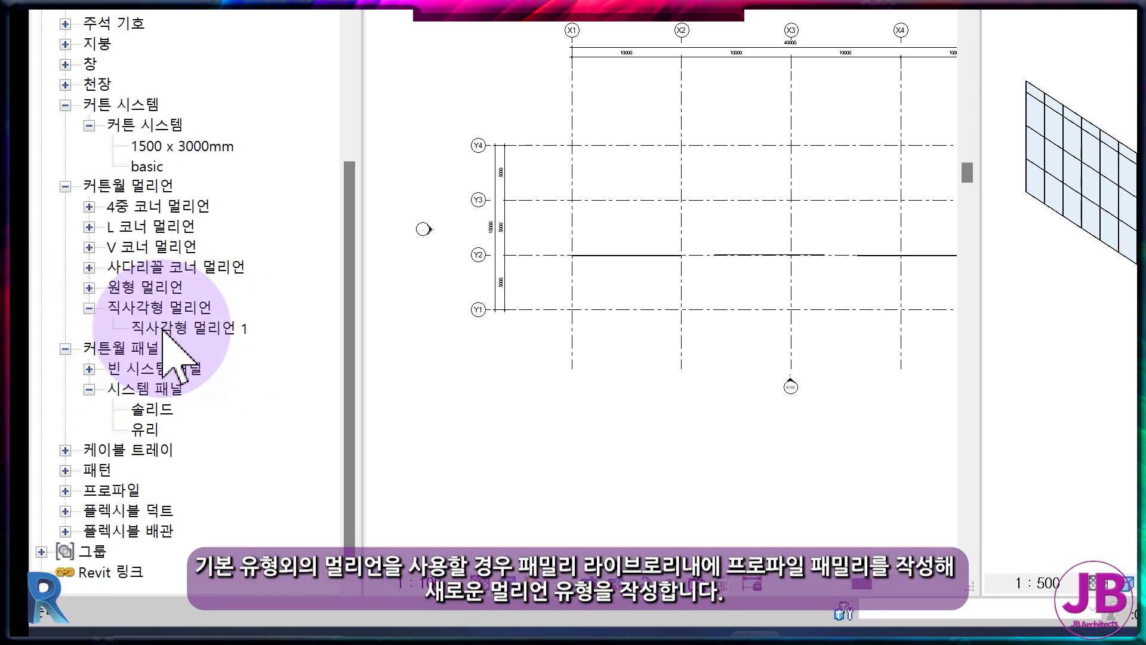
click(65, 490)
scroll(119, 487, down, 4)
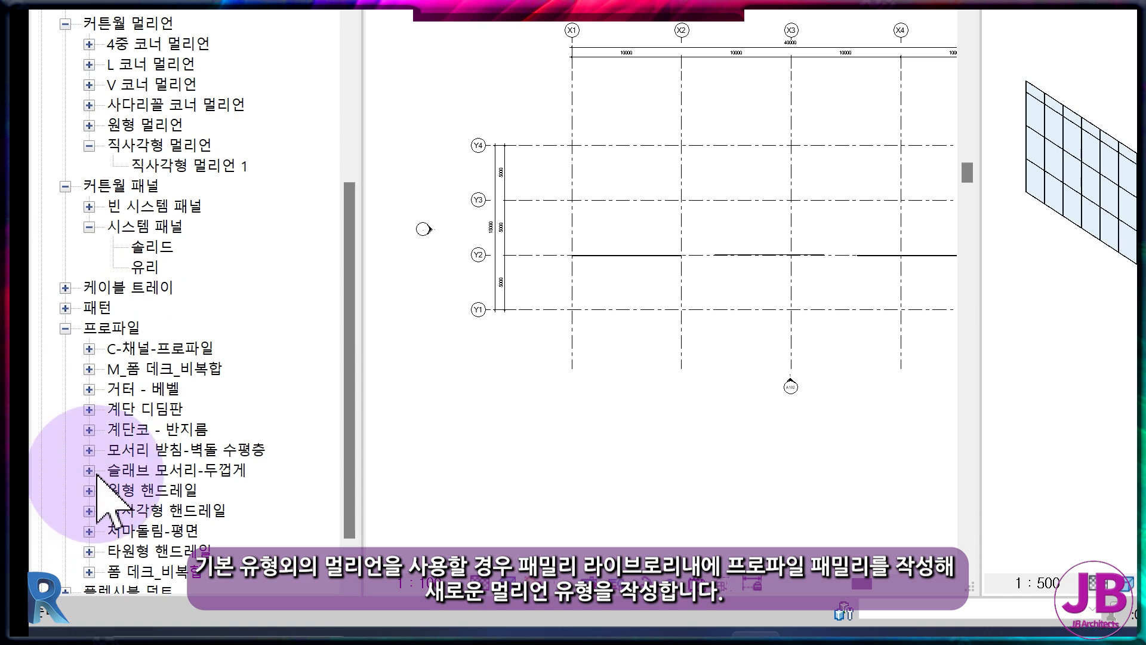
click(160, 288)
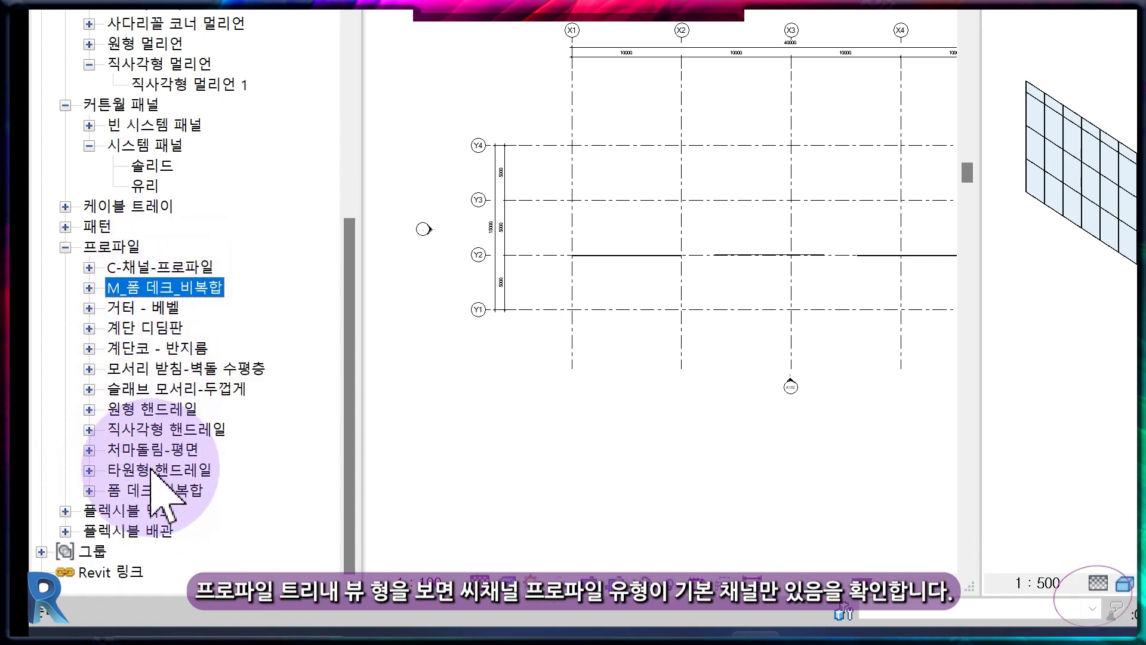
Check the 프로파일 options in the type properties of 직사각형 멀리언 1 and the types under C-채널-프로파일.
click(185, 85)
right_click(185, 84)
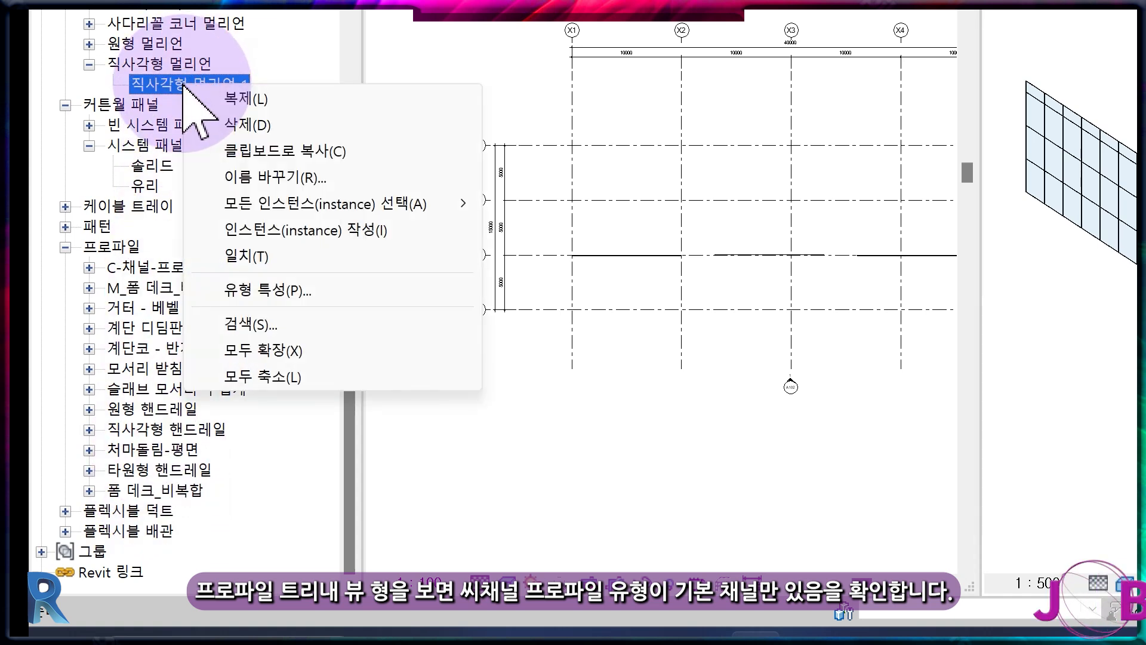
click(285, 290)
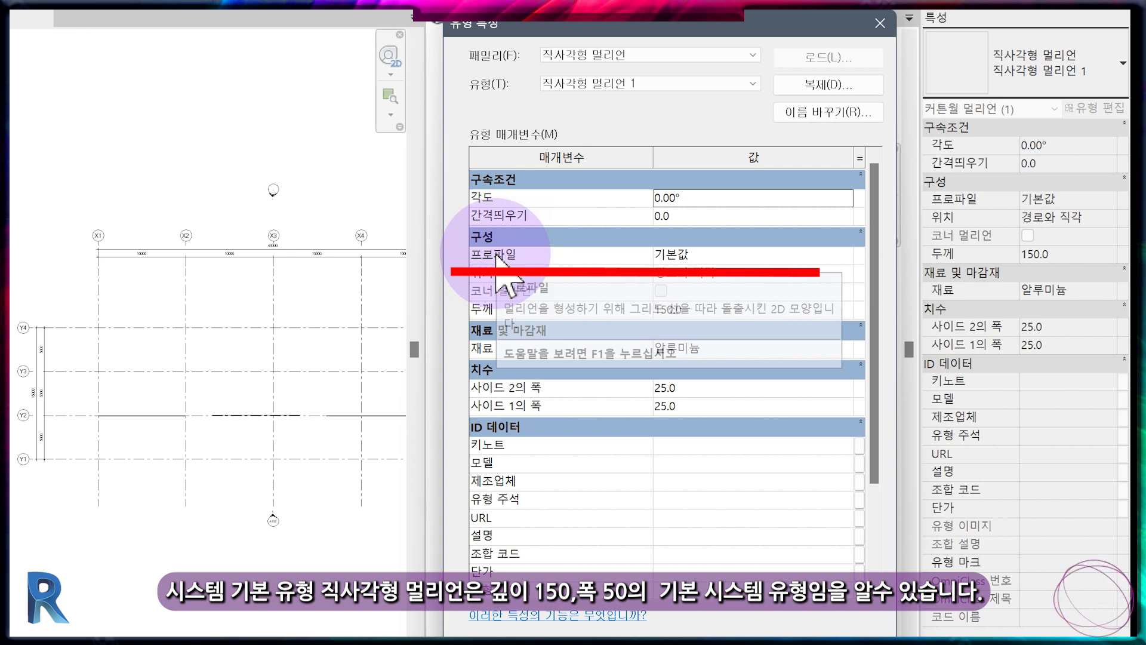
click(844, 254)
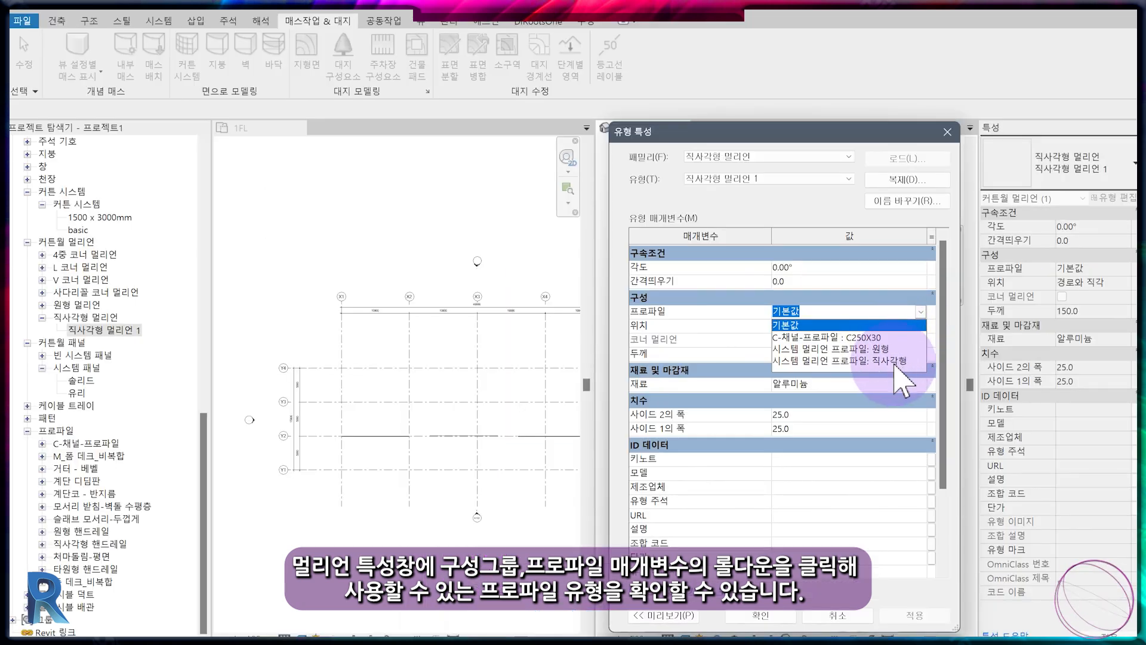
key(Escape)
key(Escape)
key(Escape)
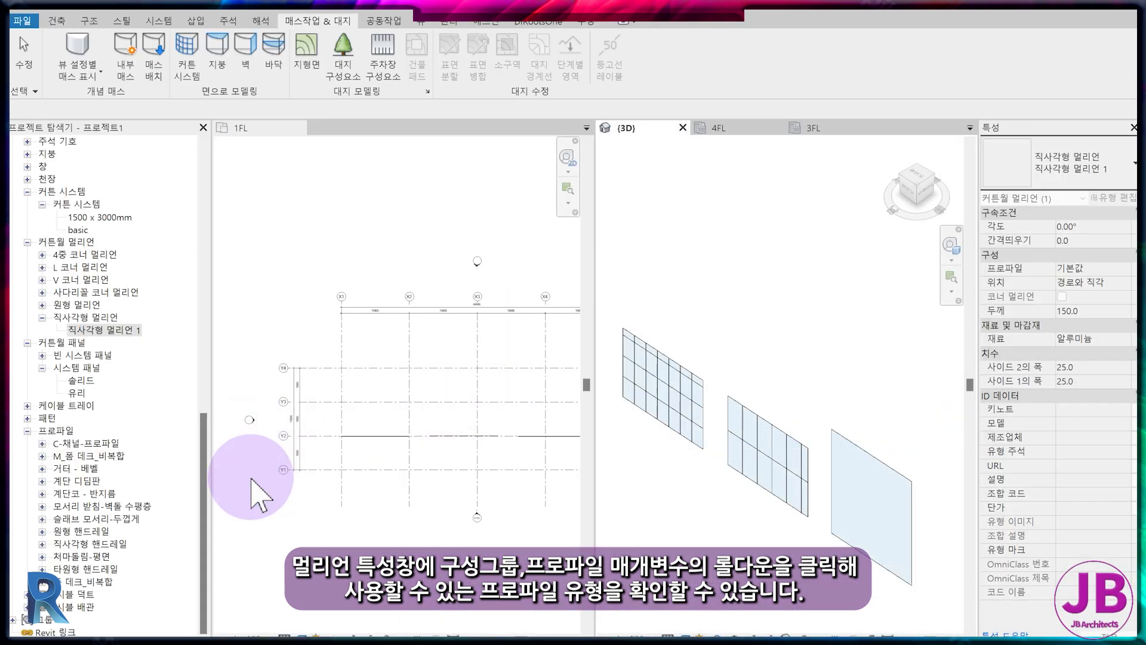
click(42, 444)
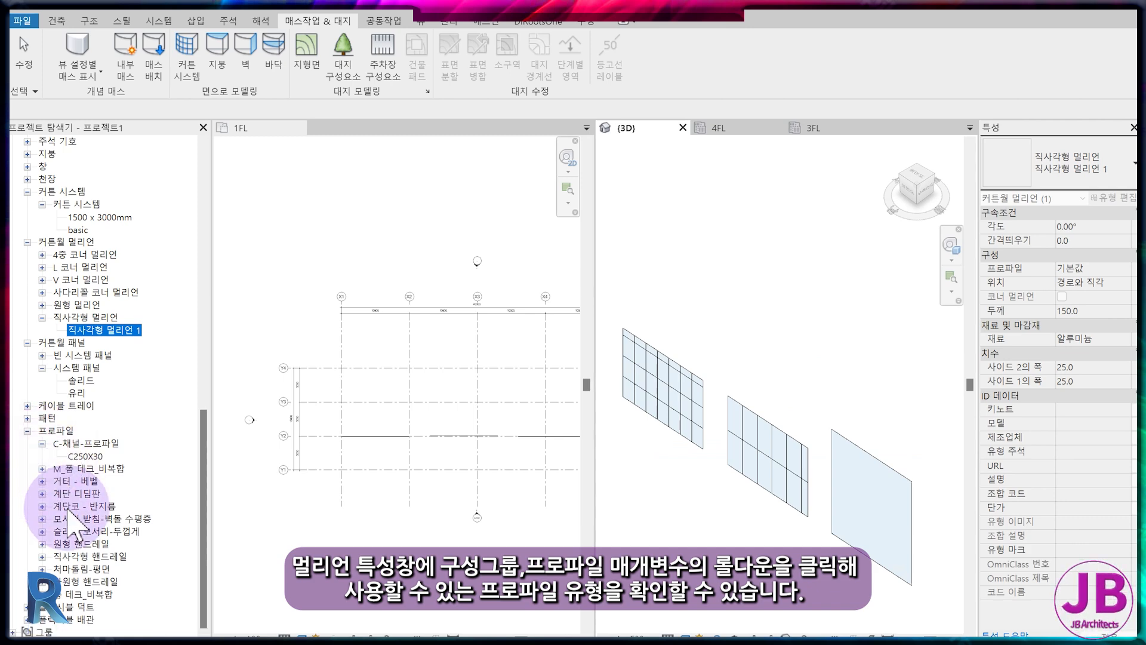
Examine the new-family templates 미터법 프로파일, 미터법 프로파일-멀리언, 미터법 문 - 커튼월 and 미터법 커튼월 패널 without creating a family.
click(25, 22)
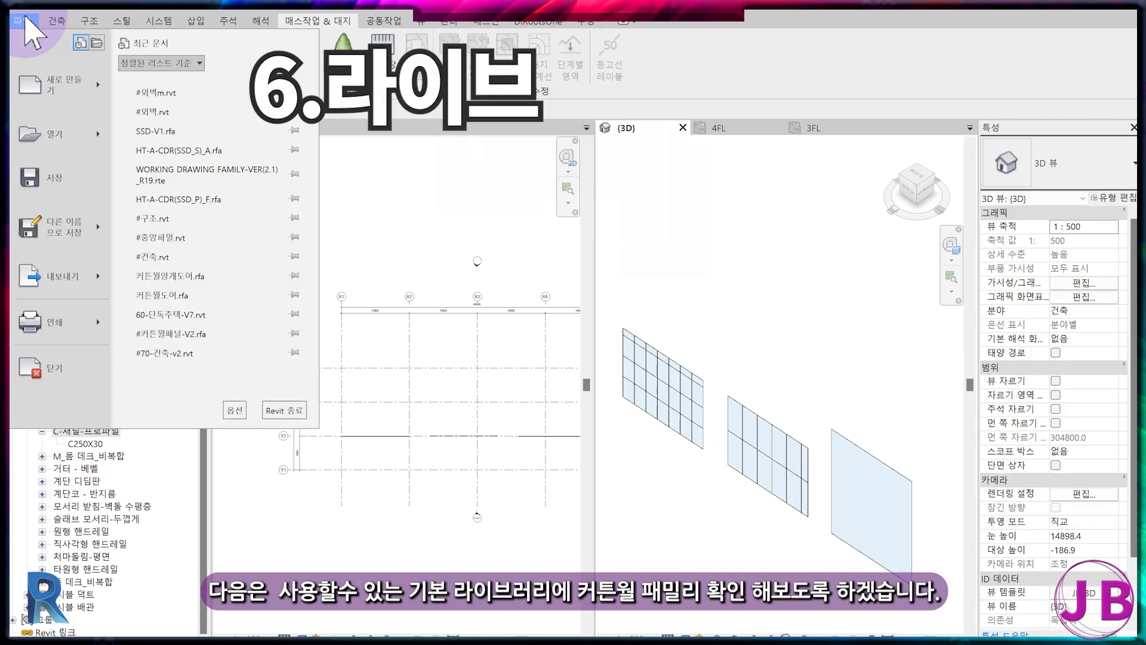
mouse_move(53, 85)
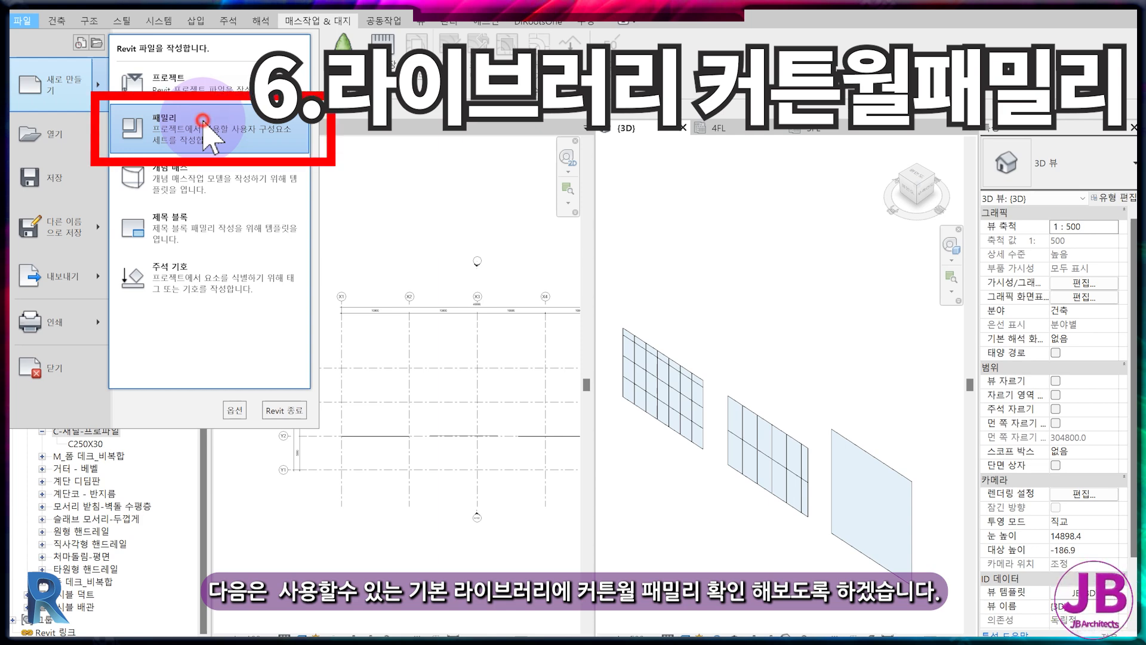
click(203, 121)
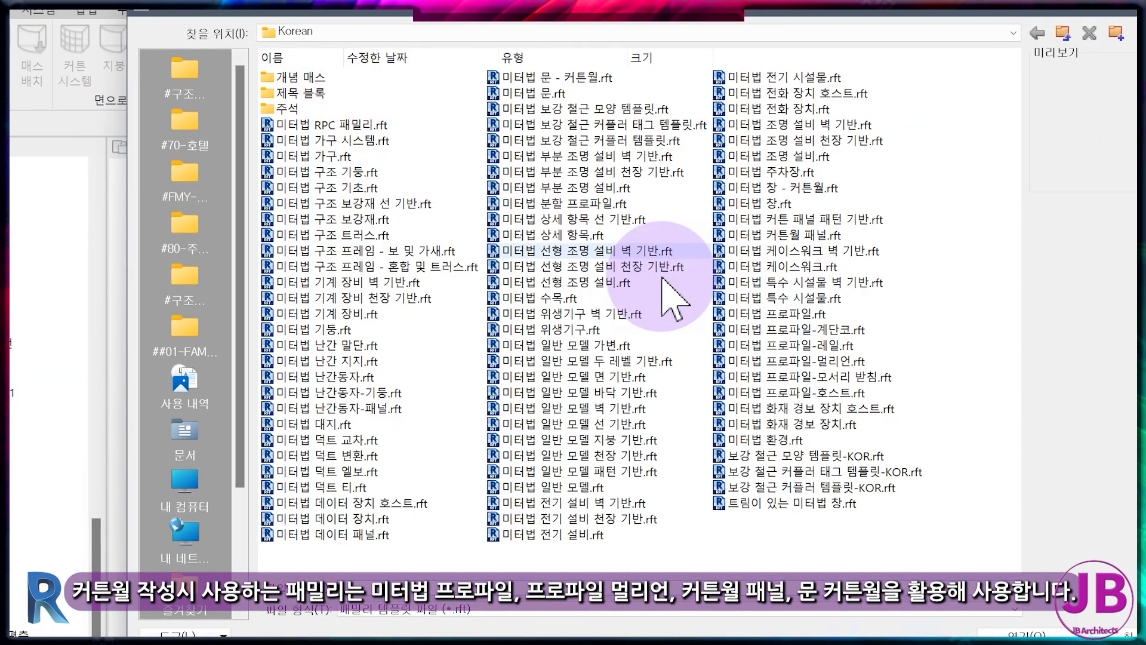
click(848, 315)
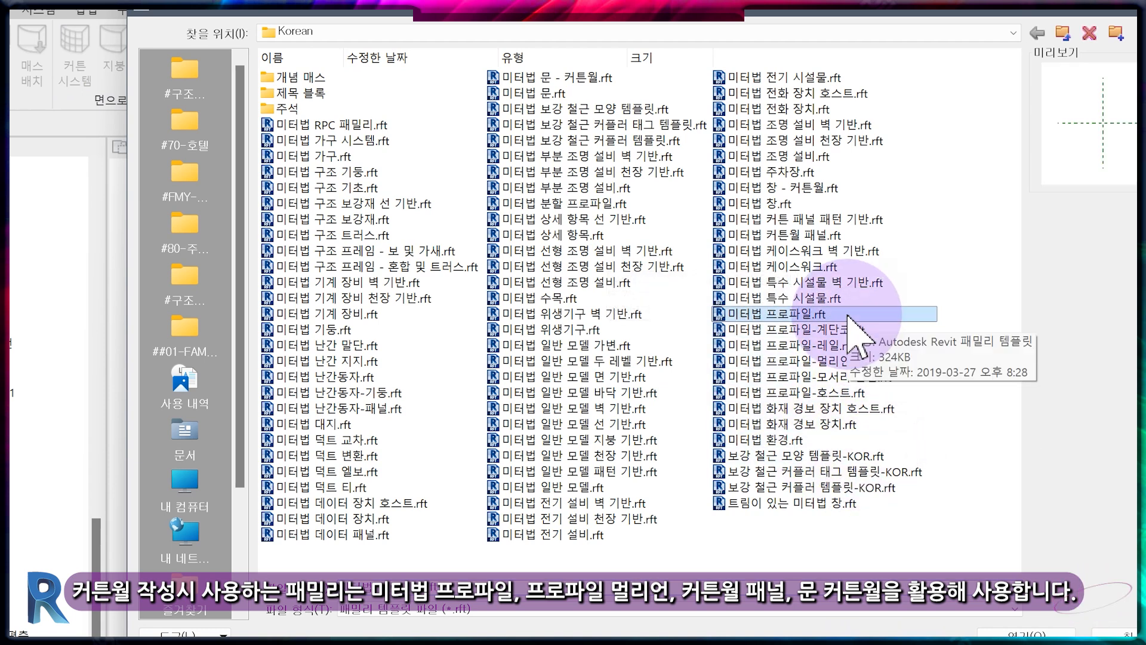
click(796, 363)
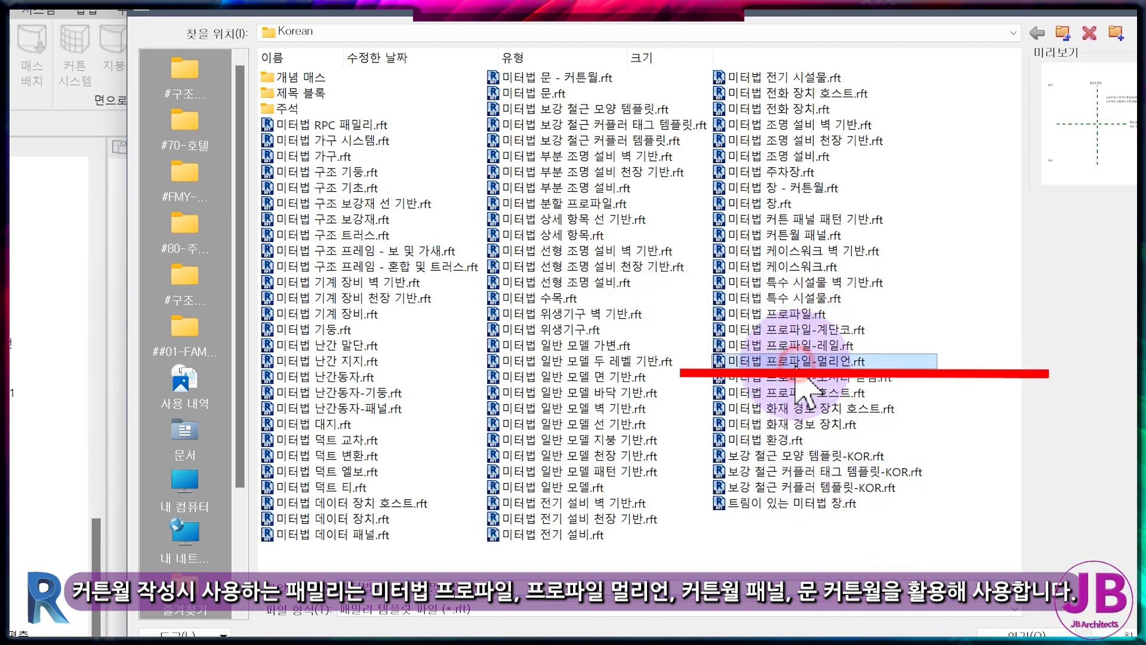
click(587, 76)
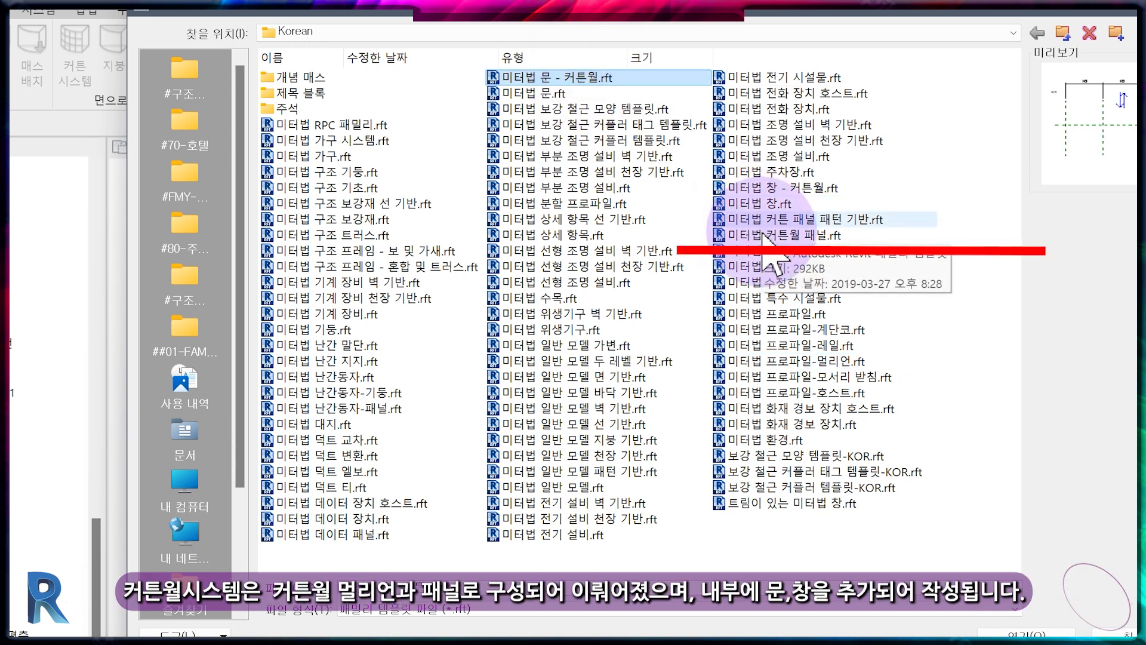
click(794, 235)
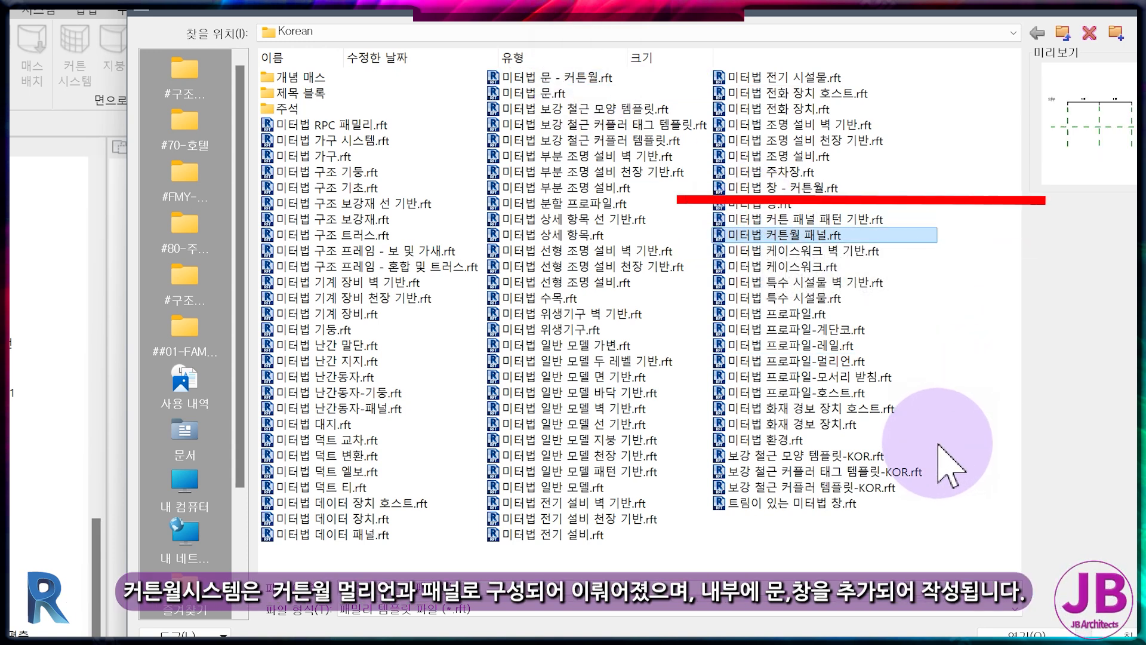
key(Escape)
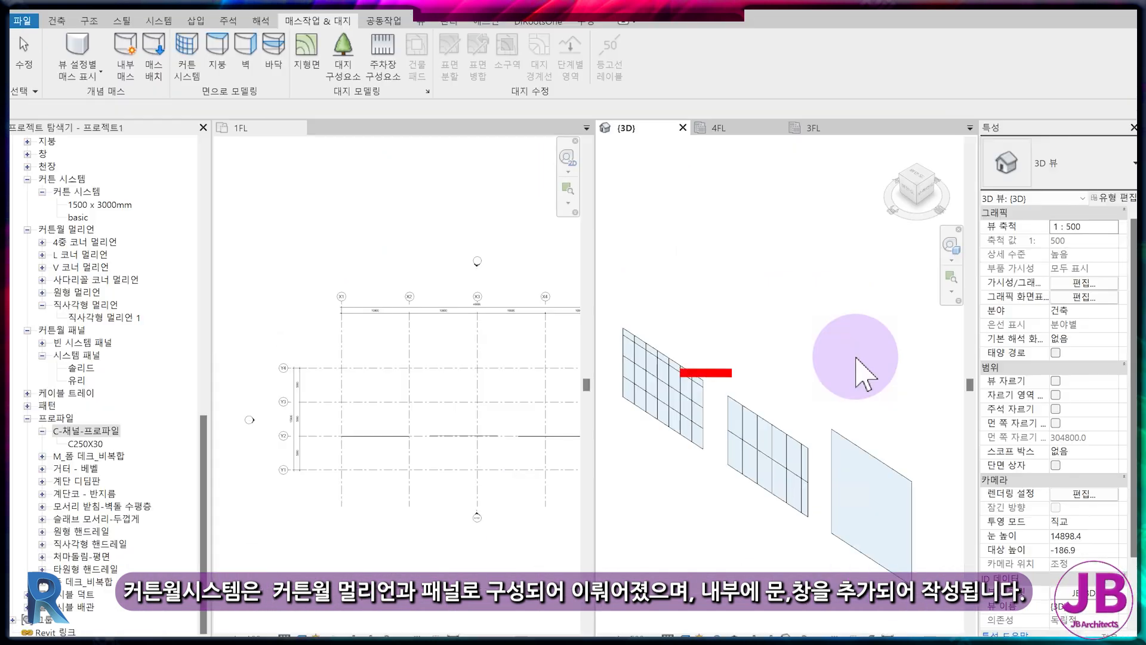
Set the 수직 그리드 and 수평 그리드 layouts of the middle 외부 유리 curtain wall's type to 없음 and delete its existing grid lines.
click(764, 444)
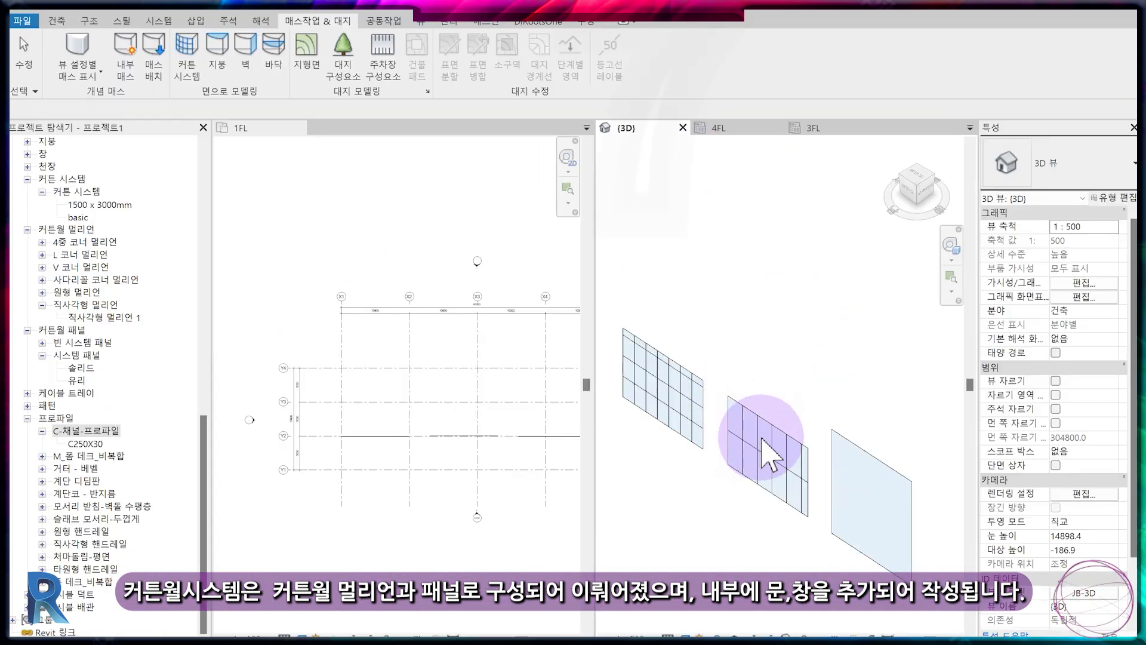
click(1109, 199)
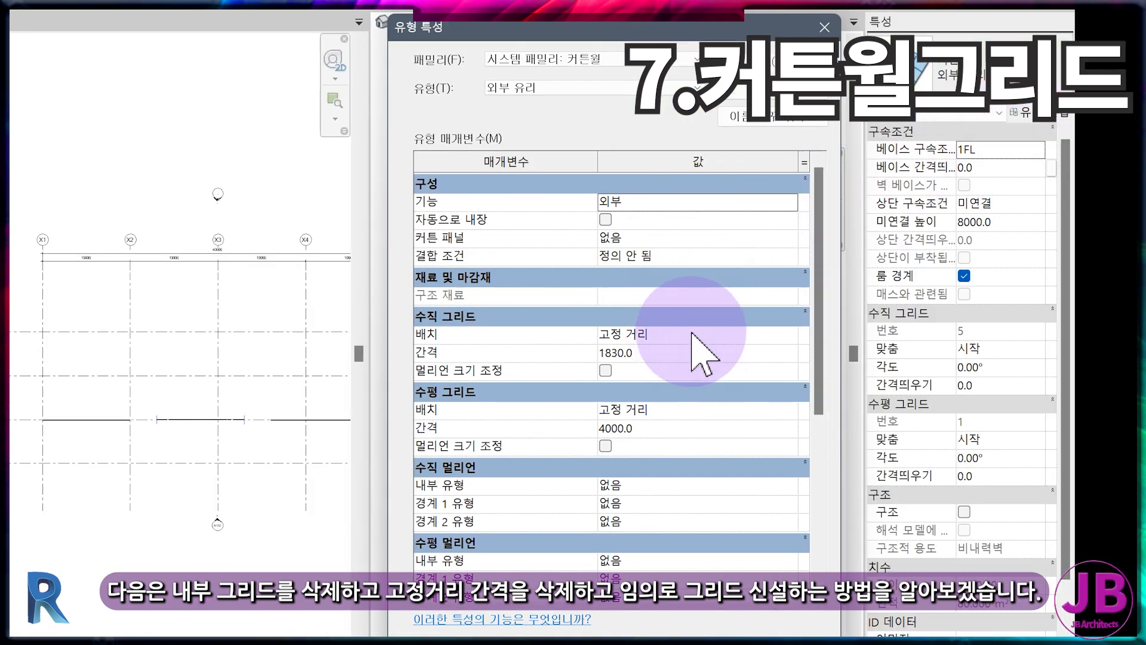
click(790, 335)
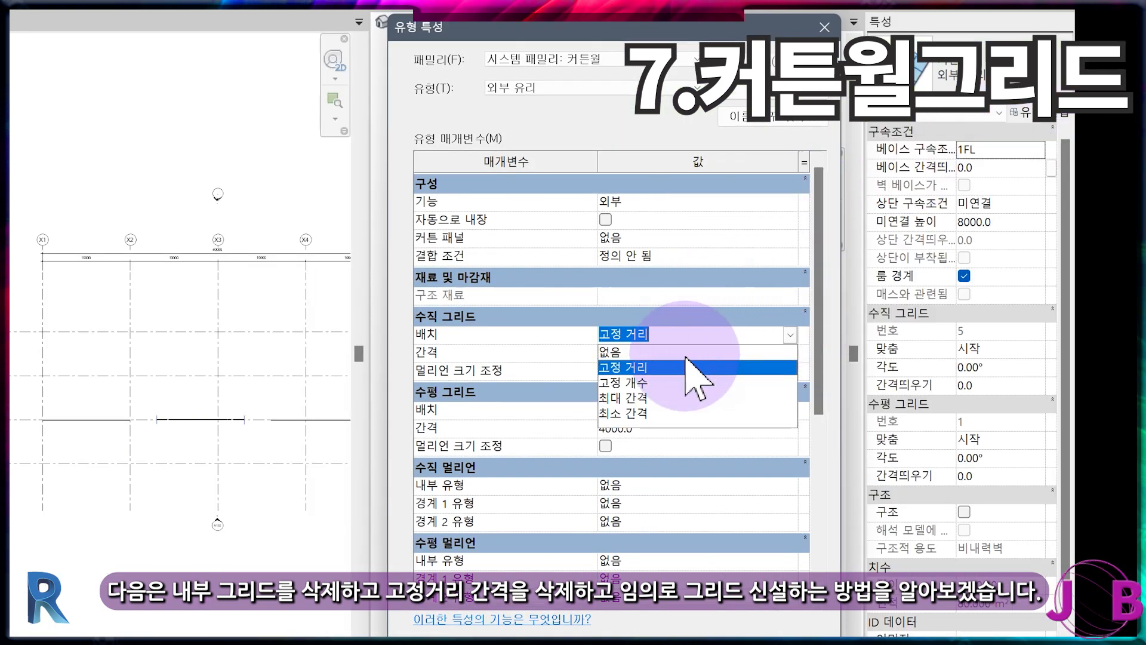
click(704, 347)
click(770, 410)
click(790, 410)
click(687, 430)
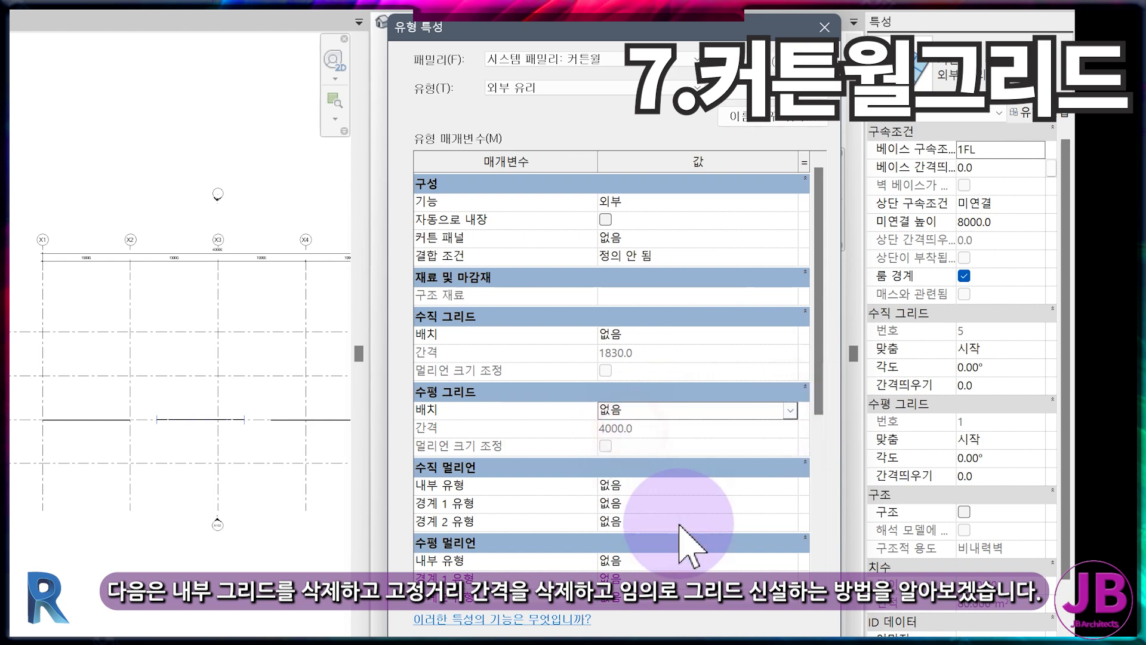
key(Return)
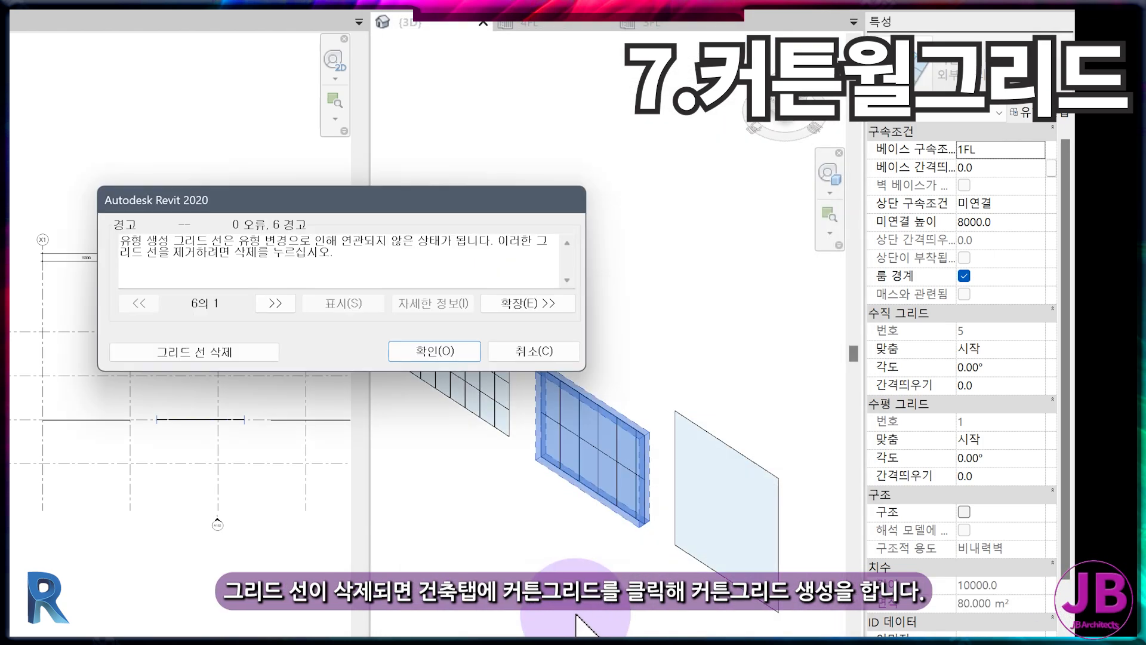
click(154, 353)
key(Escape)
Place five vertical curtain grid lines across the middle curtain wall, about 1700 apart at the X2 end.
scroll(583, 468, up, 3)
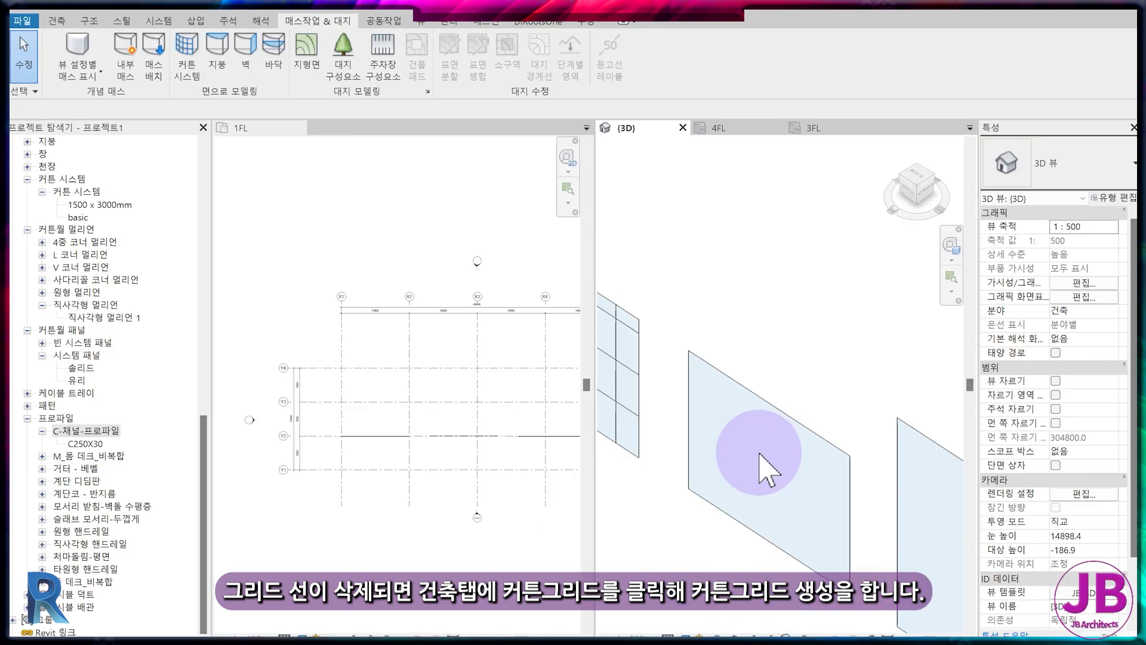
middle_drag(761, 468, 734, 456)
click(727, 396)
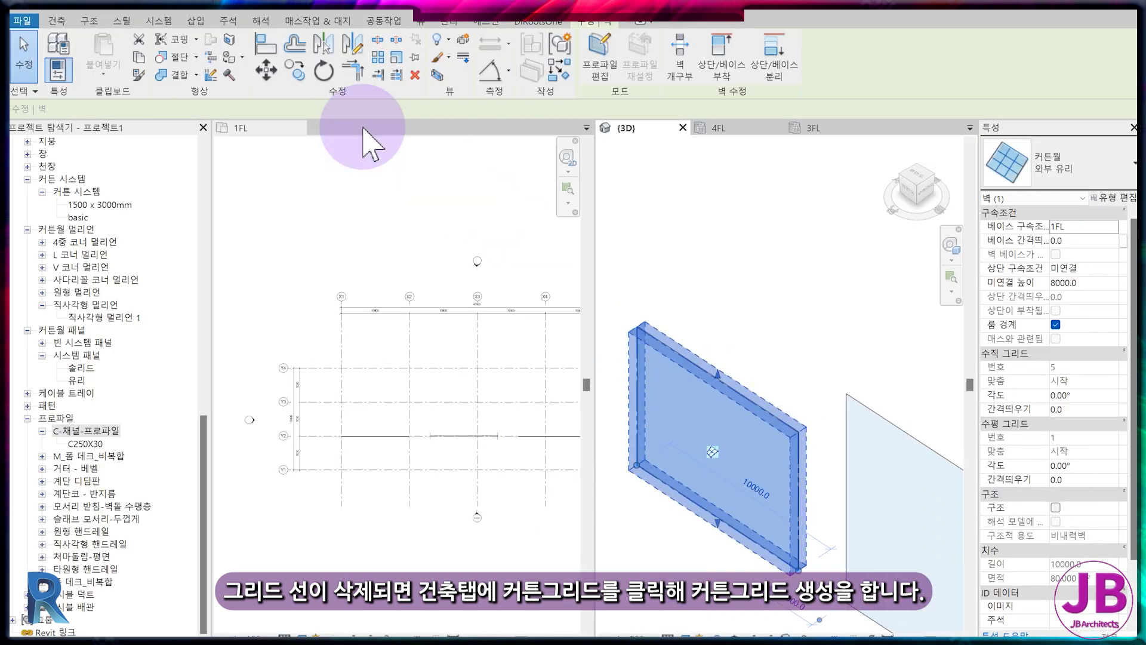
click(55, 21)
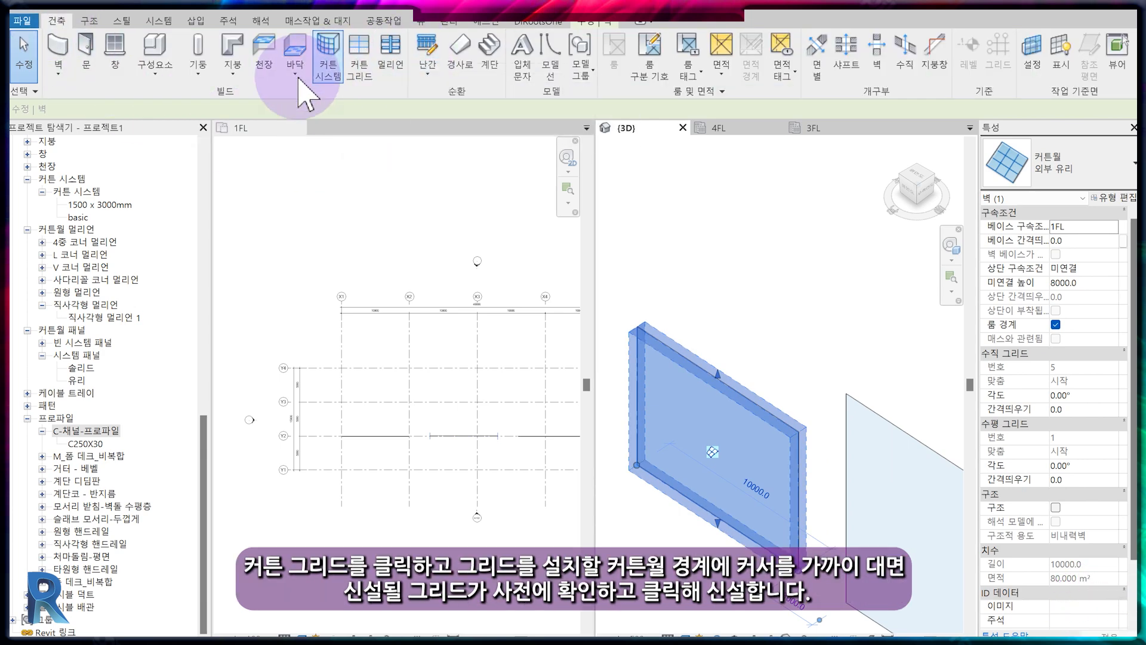
click(368, 64)
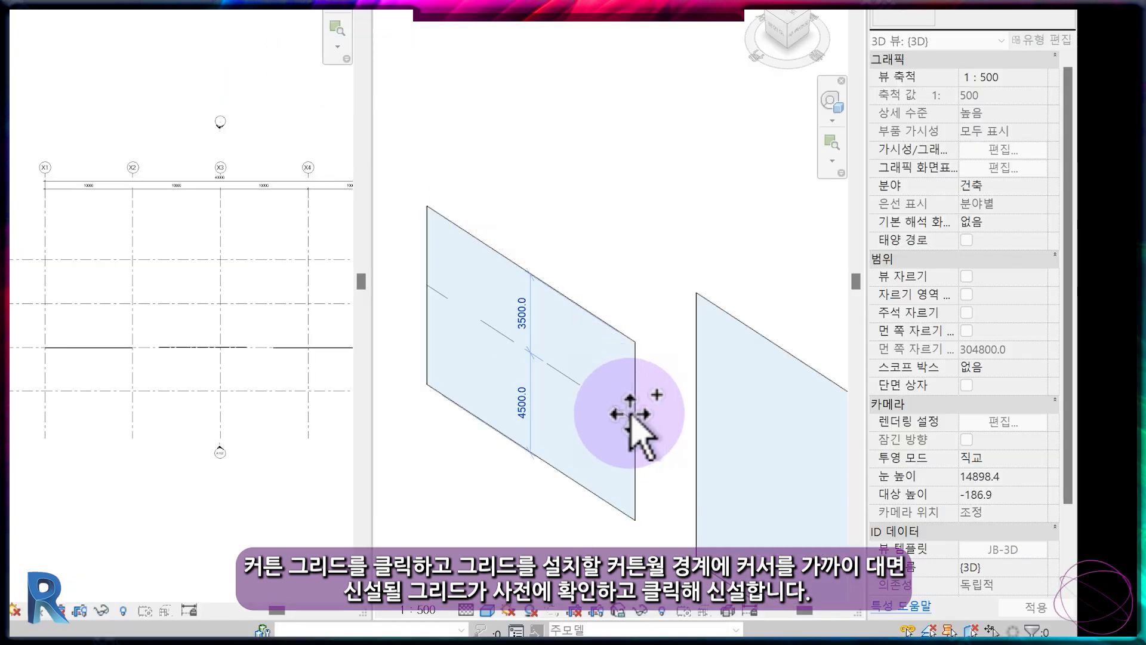
click(591, 329)
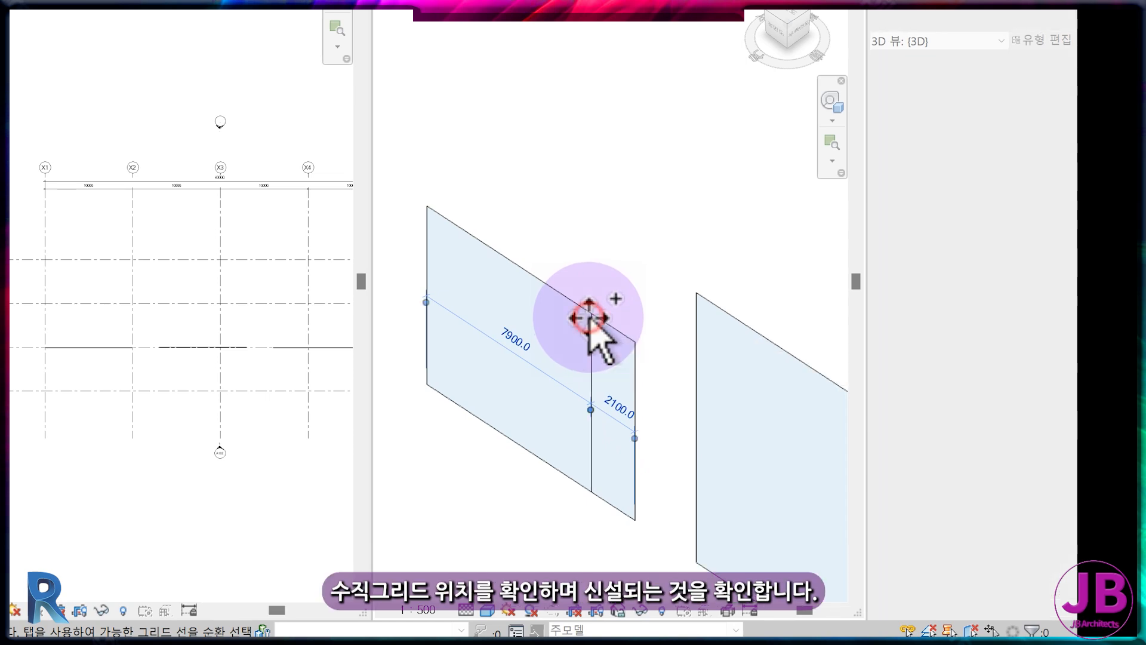
click(564, 298)
click(503, 245)
click(468, 248)
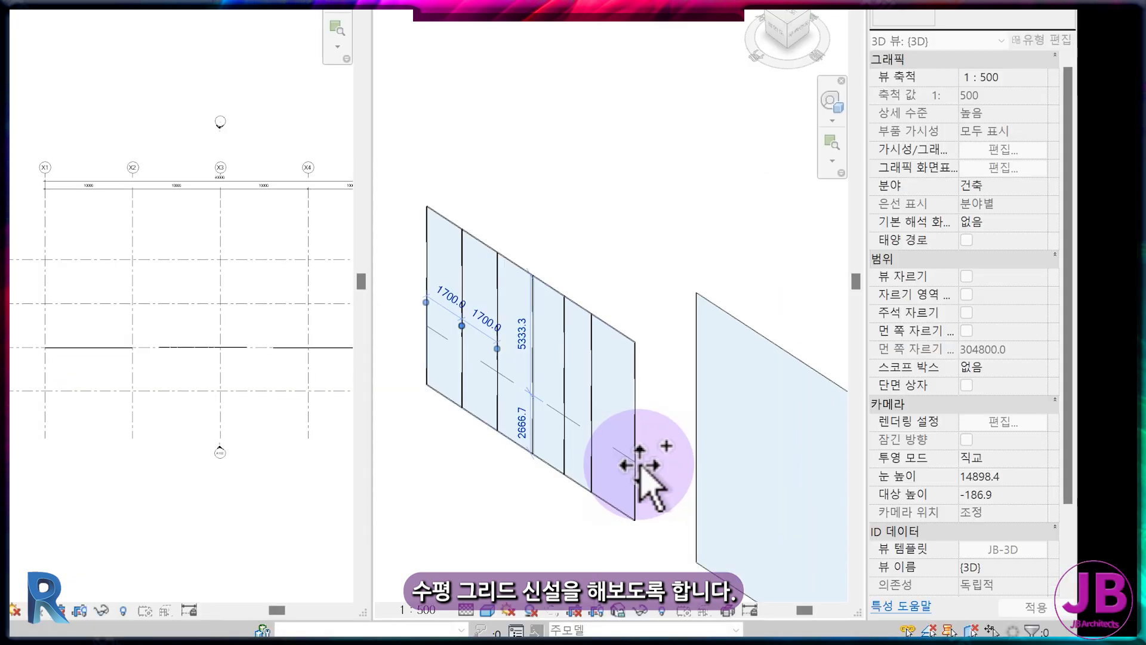
Place a horizontal curtain grid line about 1600 above the middle wall's base across all panels with the 모든 세그먼트 option.
click(653, 61)
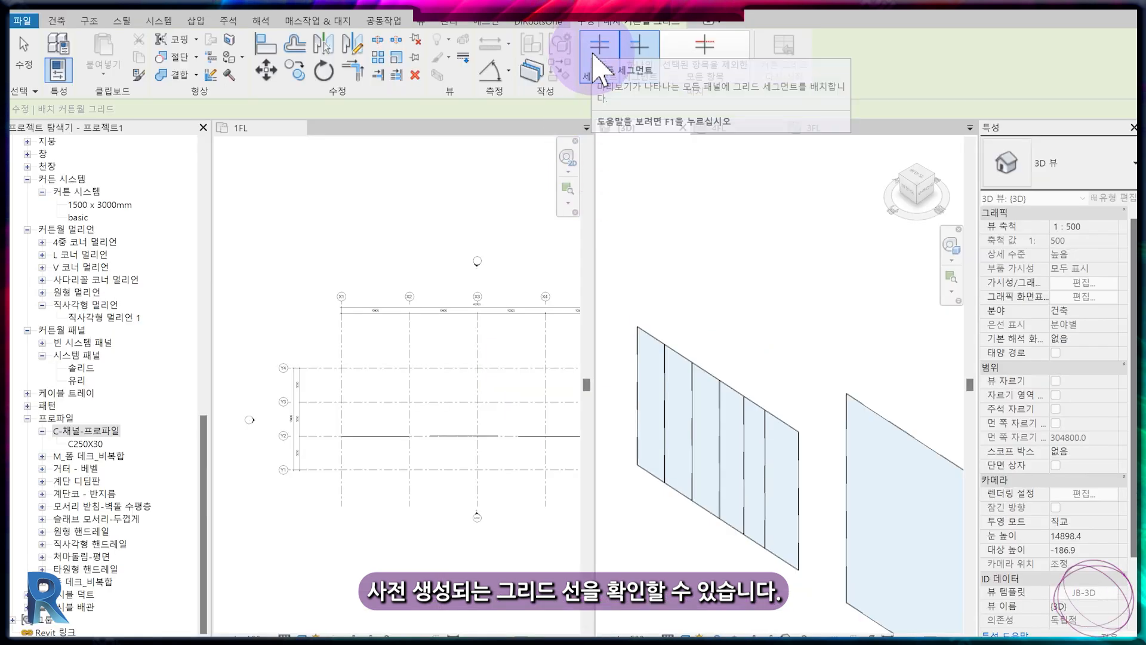
click(602, 65)
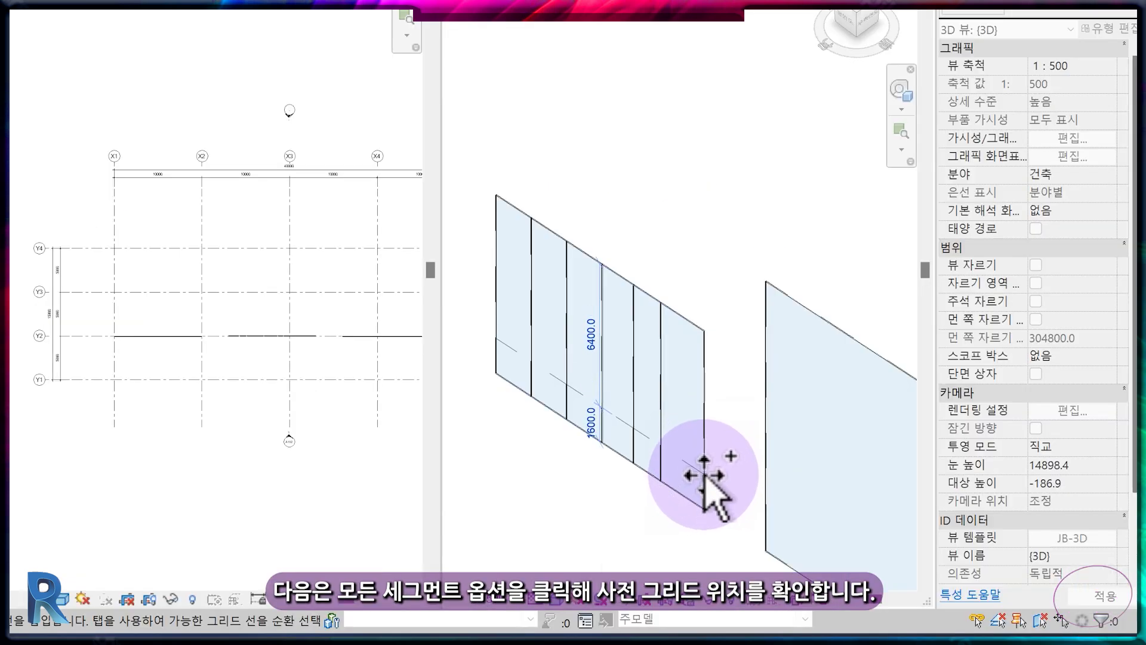
click(704, 474)
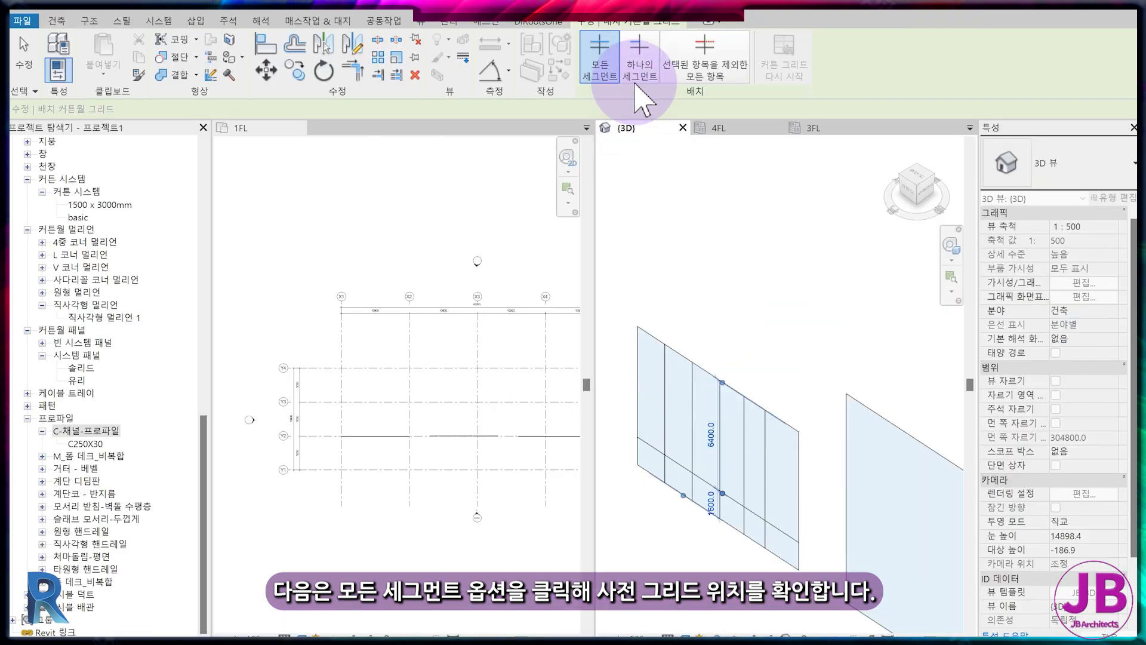
Add horizontal grid segments to individual panels of the middle curtain wall with the 하나의 세그먼트 option.
click(639, 60)
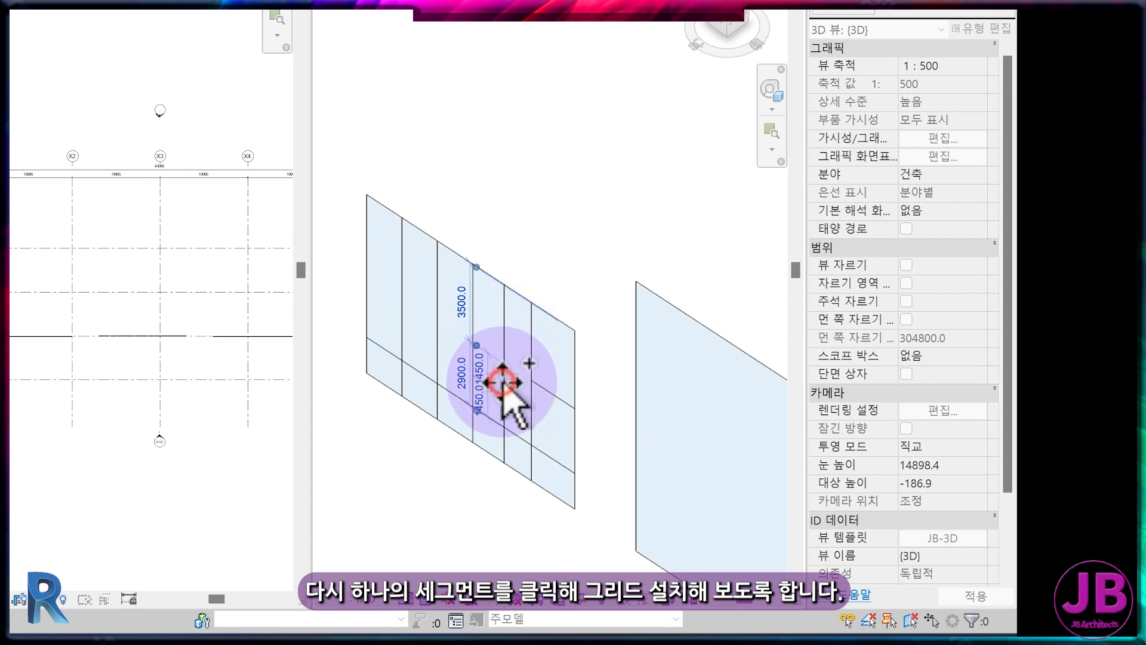
click(501, 382)
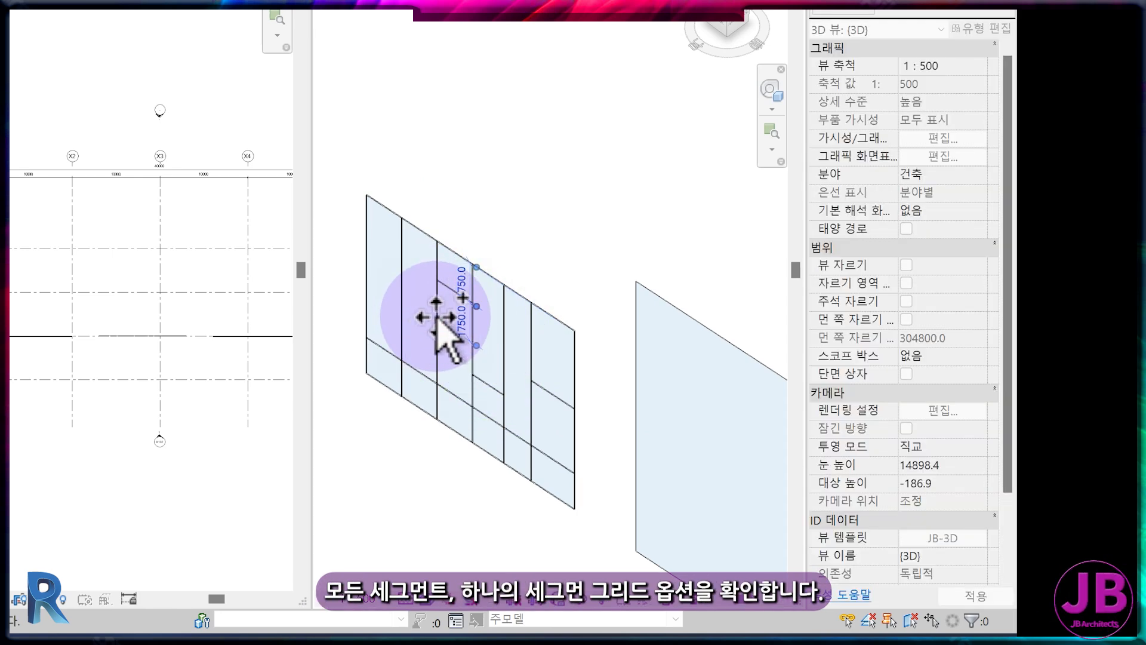
click(436, 267)
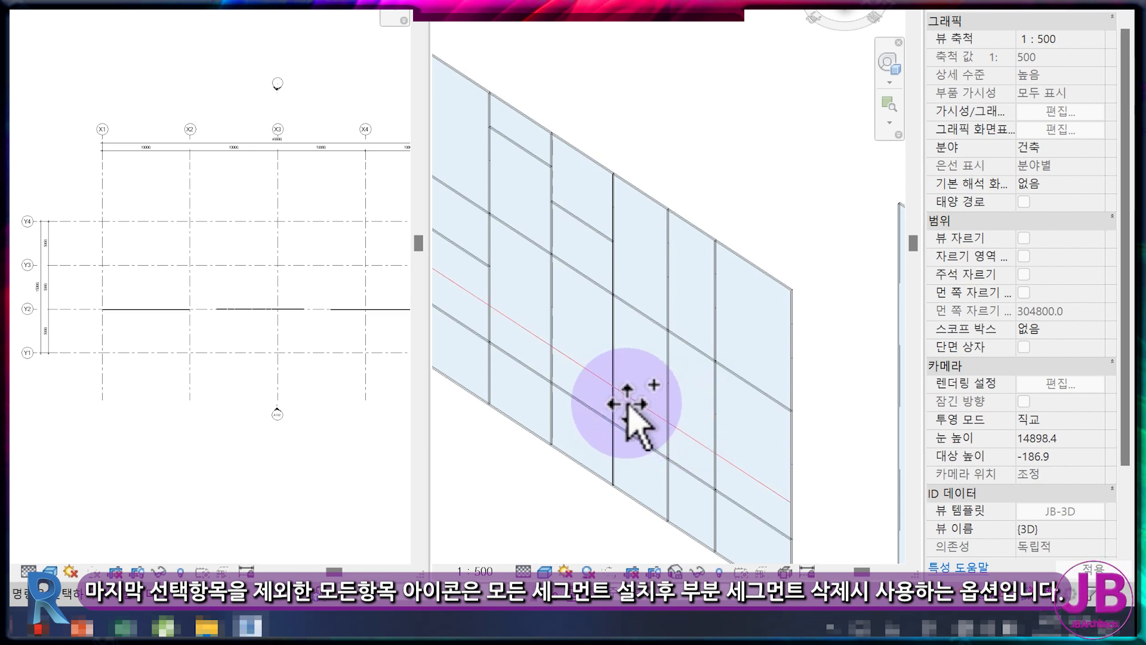
Place a horizontal grid line low on the middle curtain wall with the all-except-picked option, excluding one panel's segment.
click(636, 406)
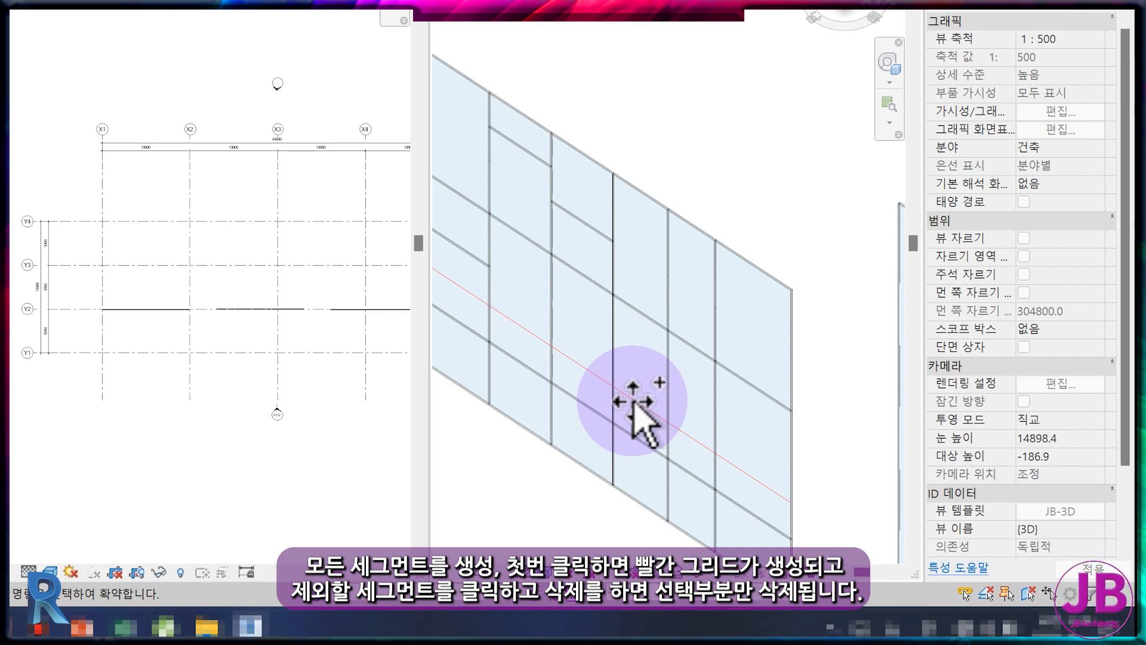
click(634, 412)
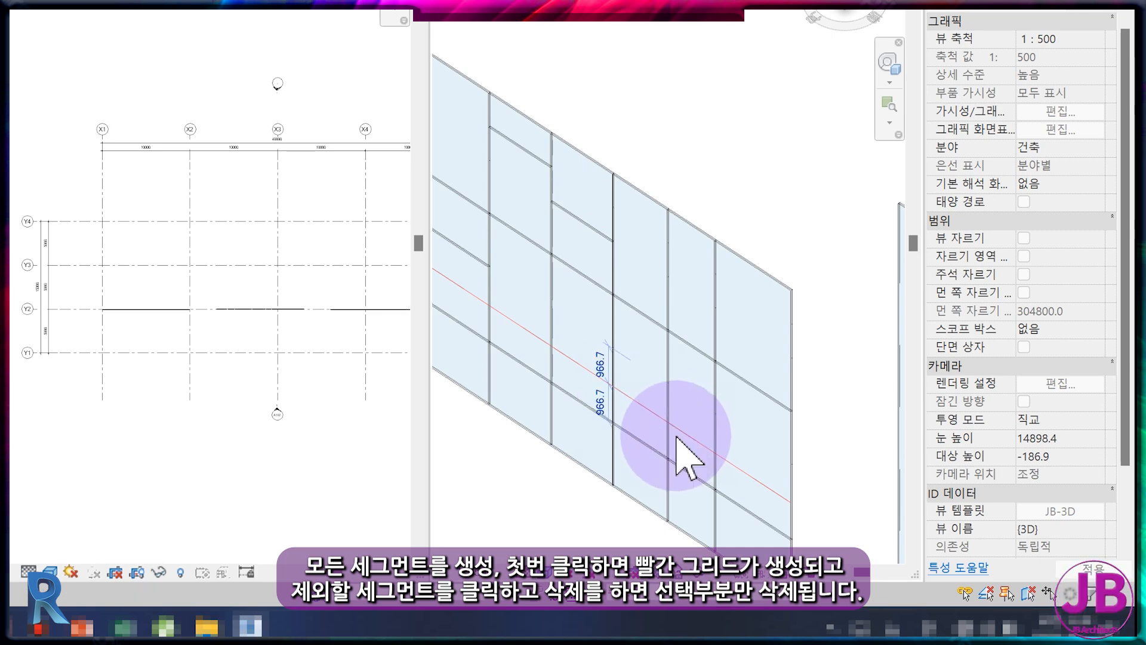
key(Return)
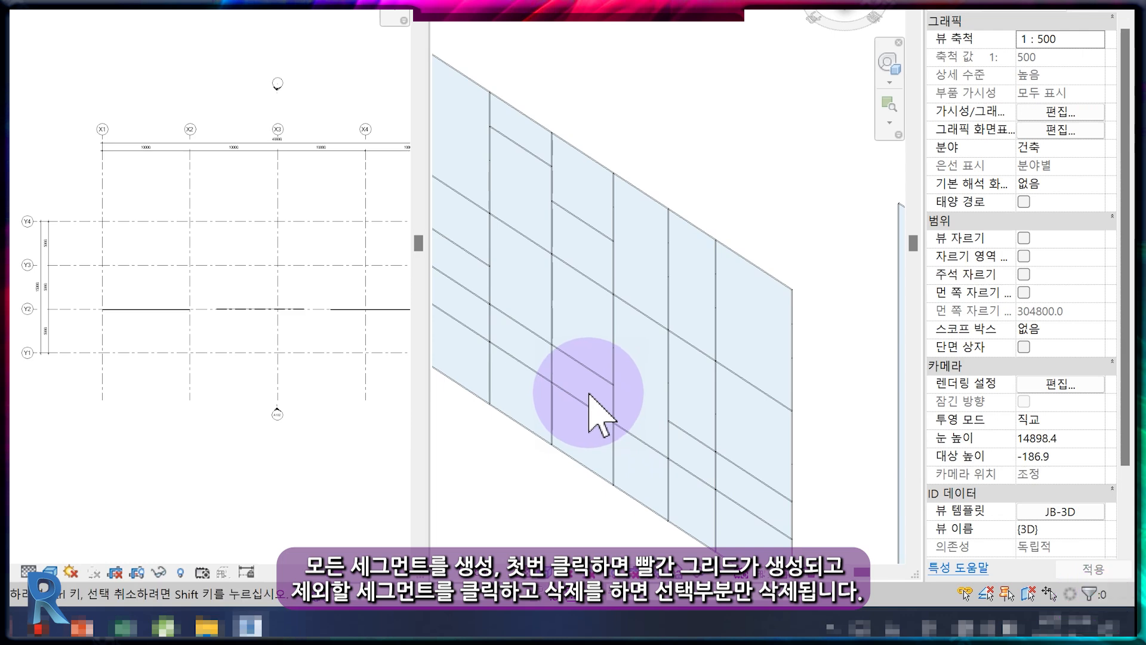
click(699, 62)
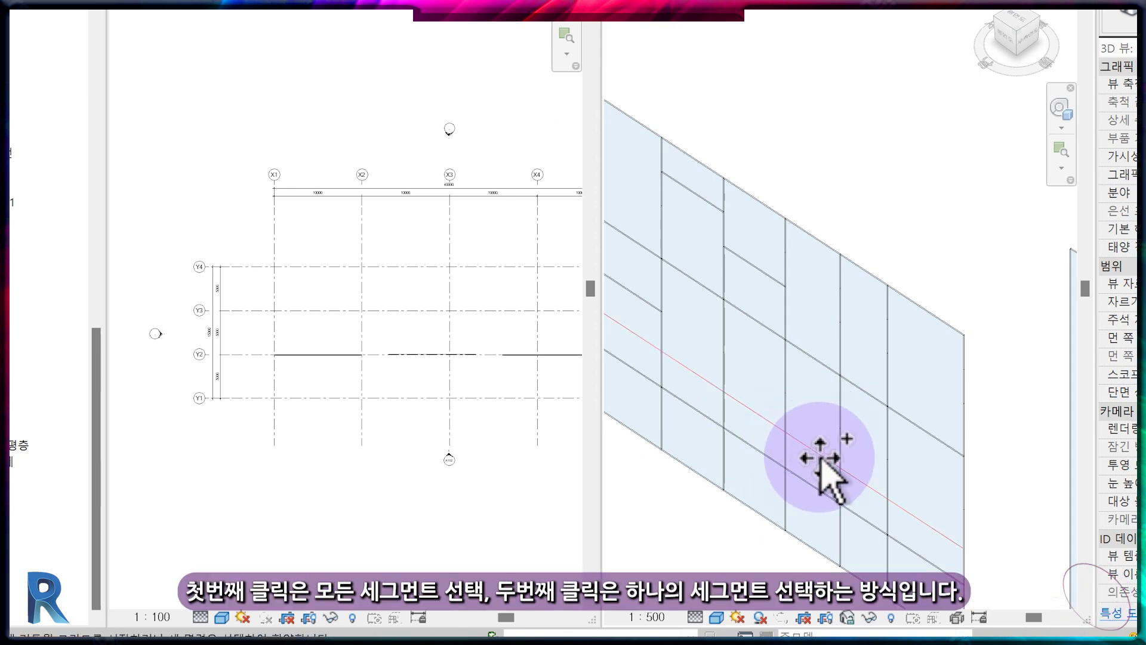
click(921, 528)
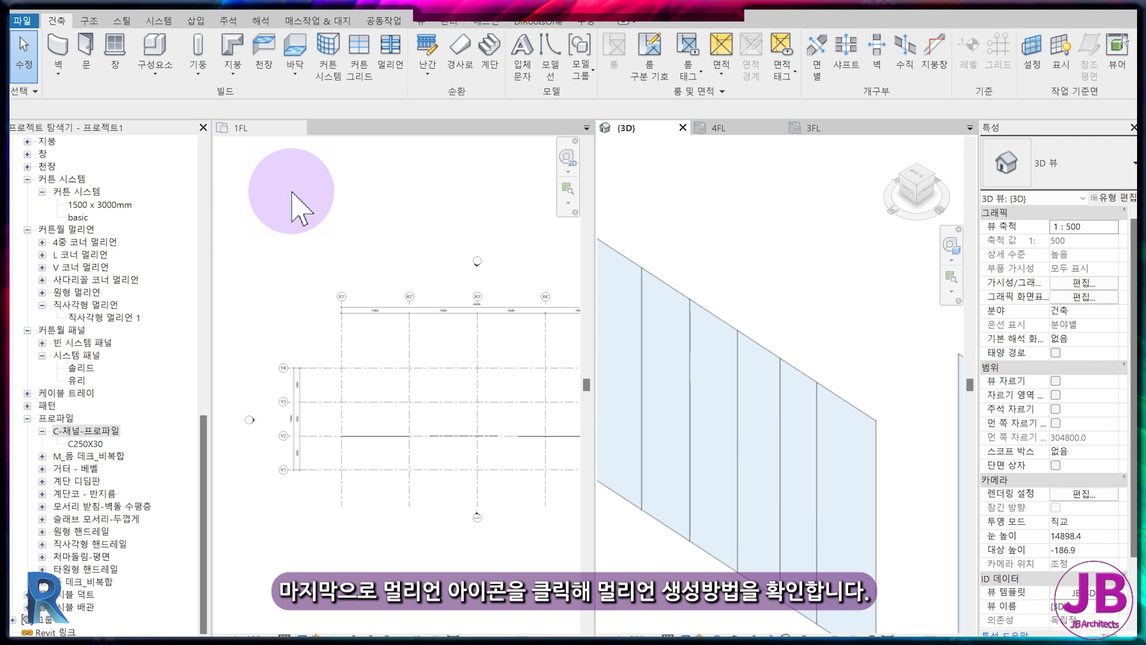
Add 직사각형 멀리언 1 mullions to the middle curtain wall's vertical grid lines and border with the 그리드 선, 그리드 선 세그먼트 and 모든 그리드 선 options.
click(387, 60)
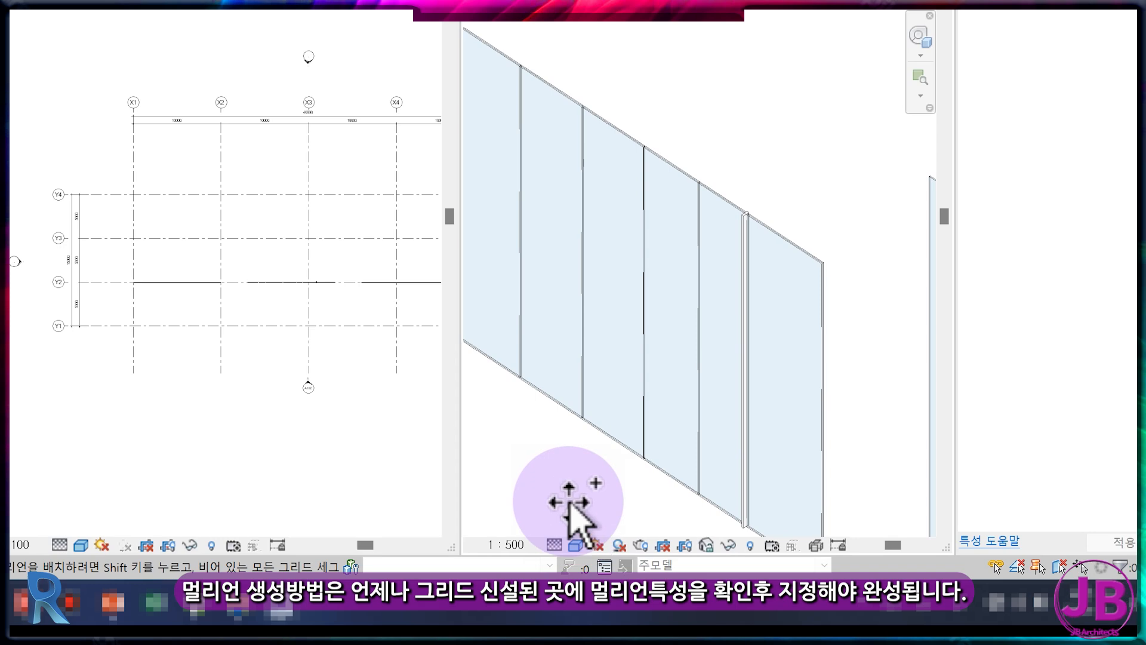
click(581, 292)
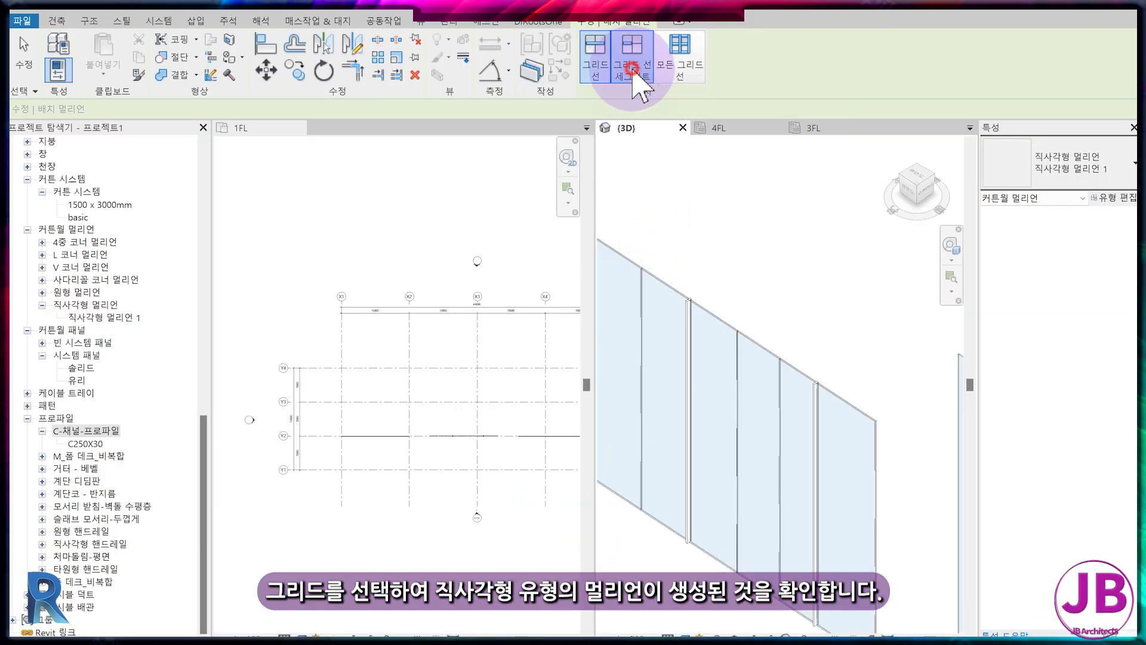
click(631, 66)
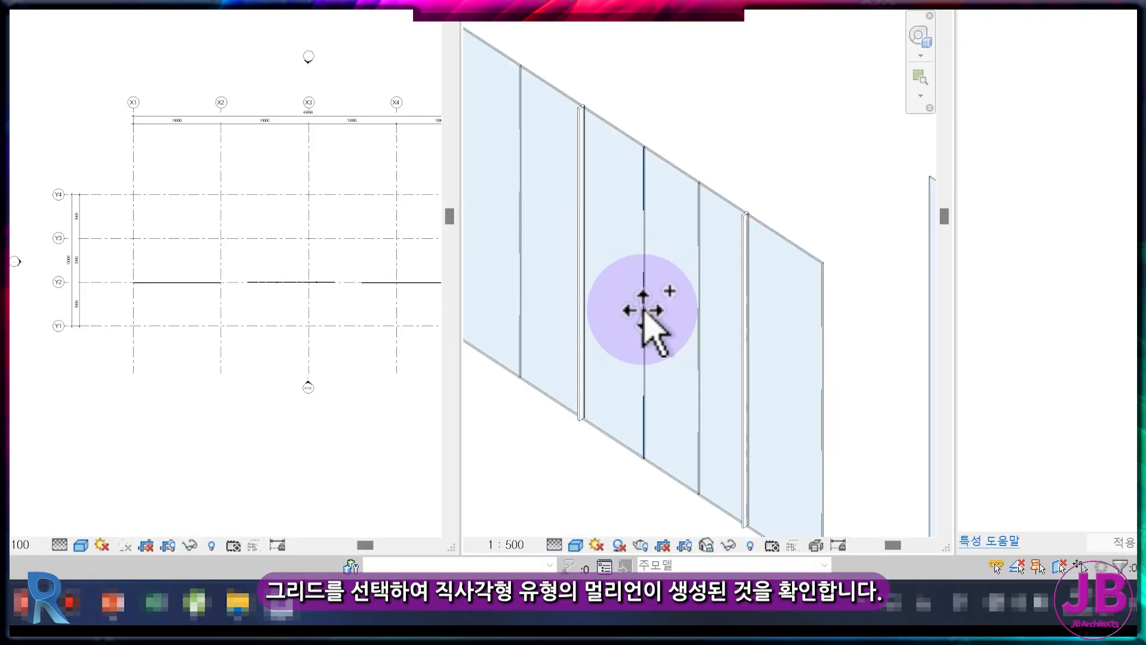
click(644, 311)
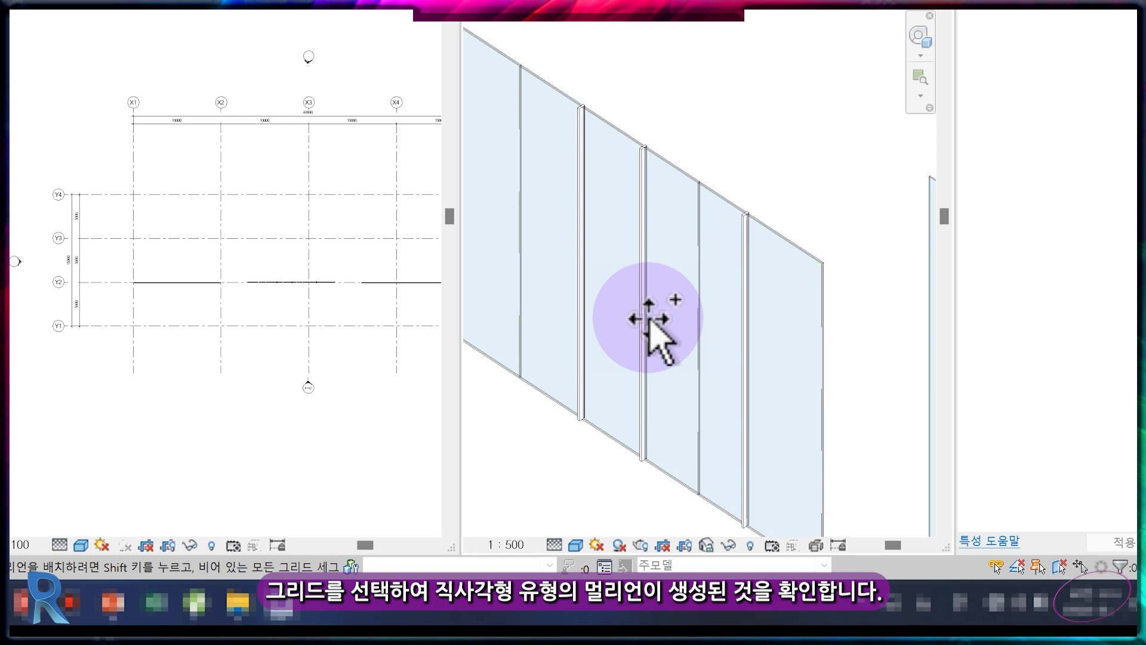
click(696, 380)
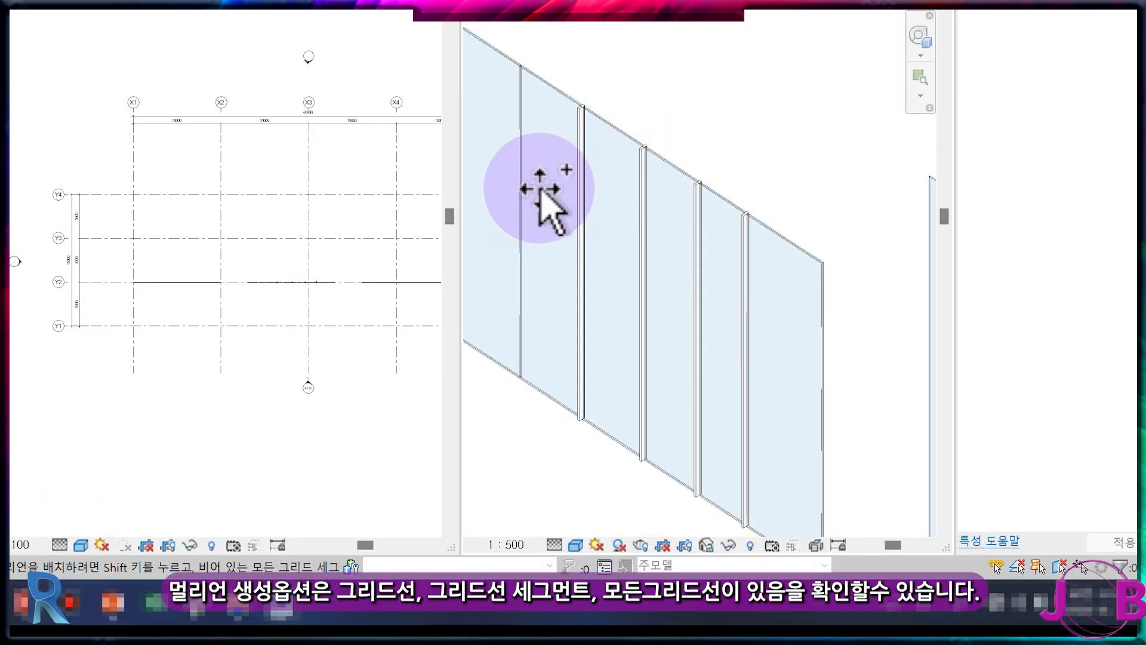
click(516, 90)
click(589, 256)
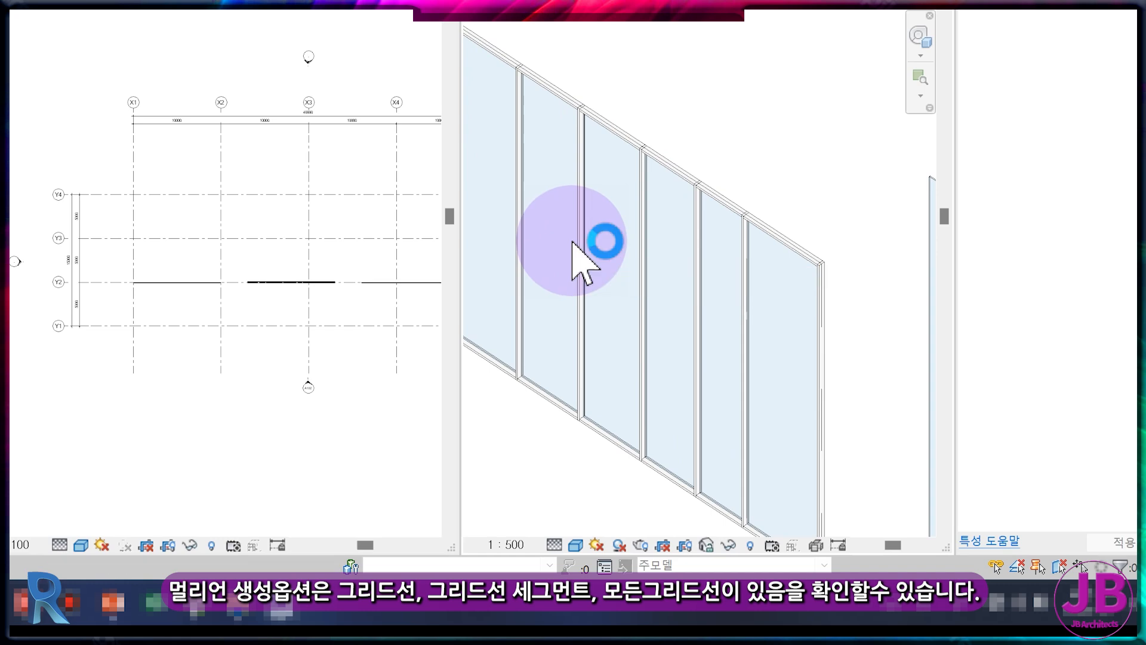
Place two horizontal curtain grid lines across the middle curtain wall, about 2200 above its base and about 1200 above that line.
middle_drag(558, 358, 605, 308)
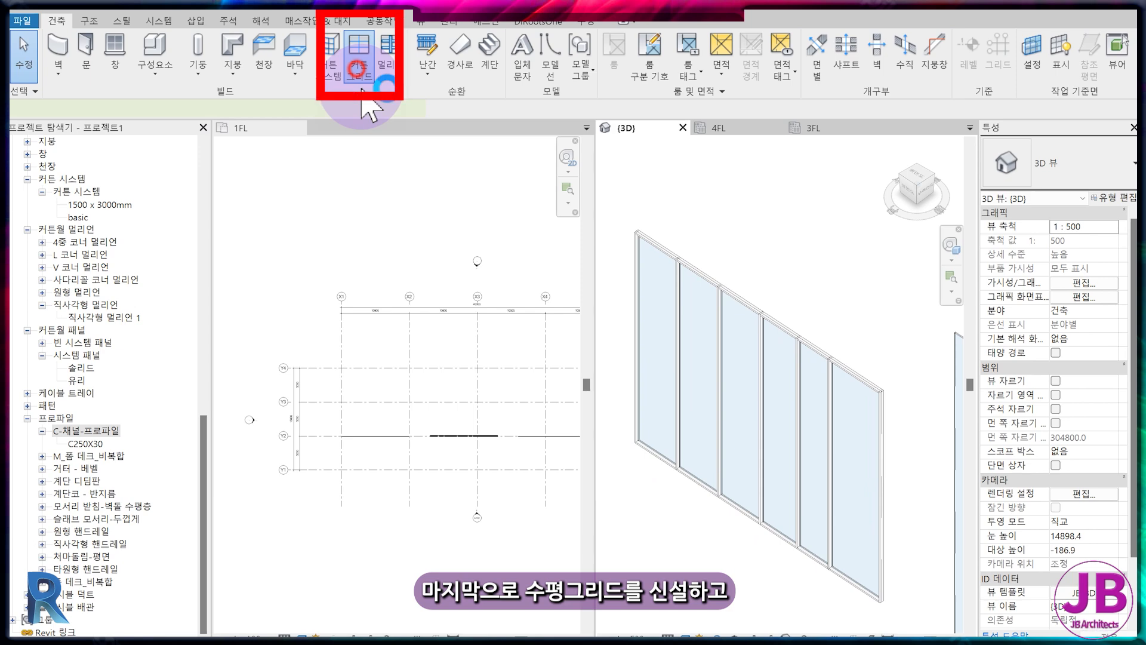
click(358, 70)
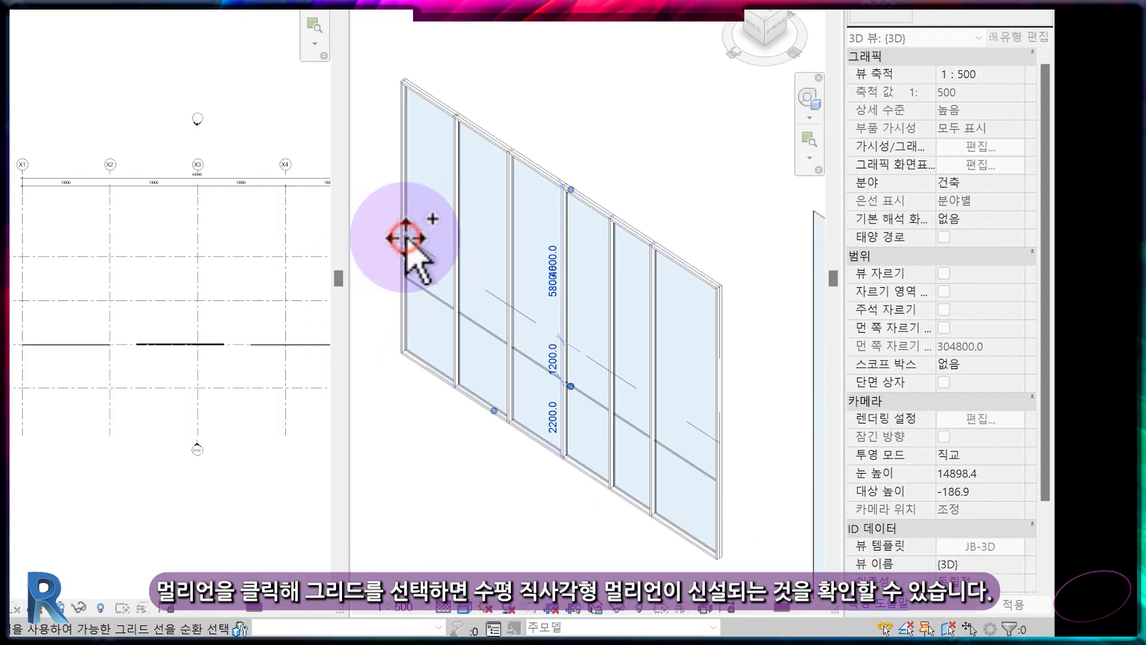
click(406, 237)
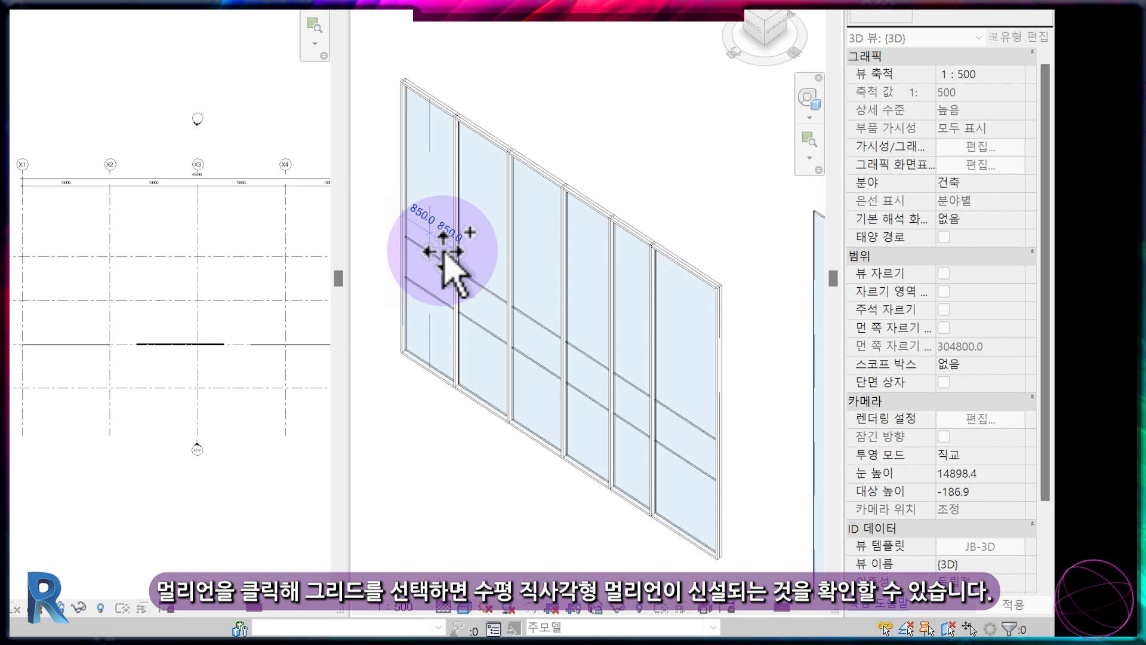
click(497, 314)
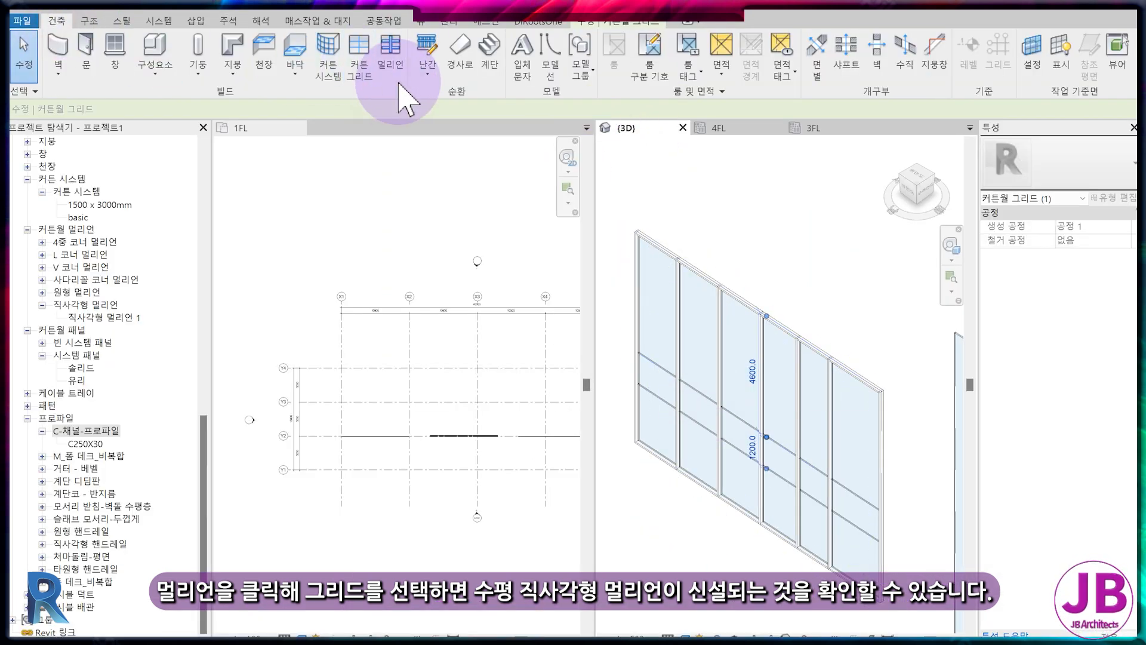
Place 직사각형 멀리언 1 mullions along both horizontal grid lines of the middle curtain wall with the 그리드 선 option.
click(399, 76)
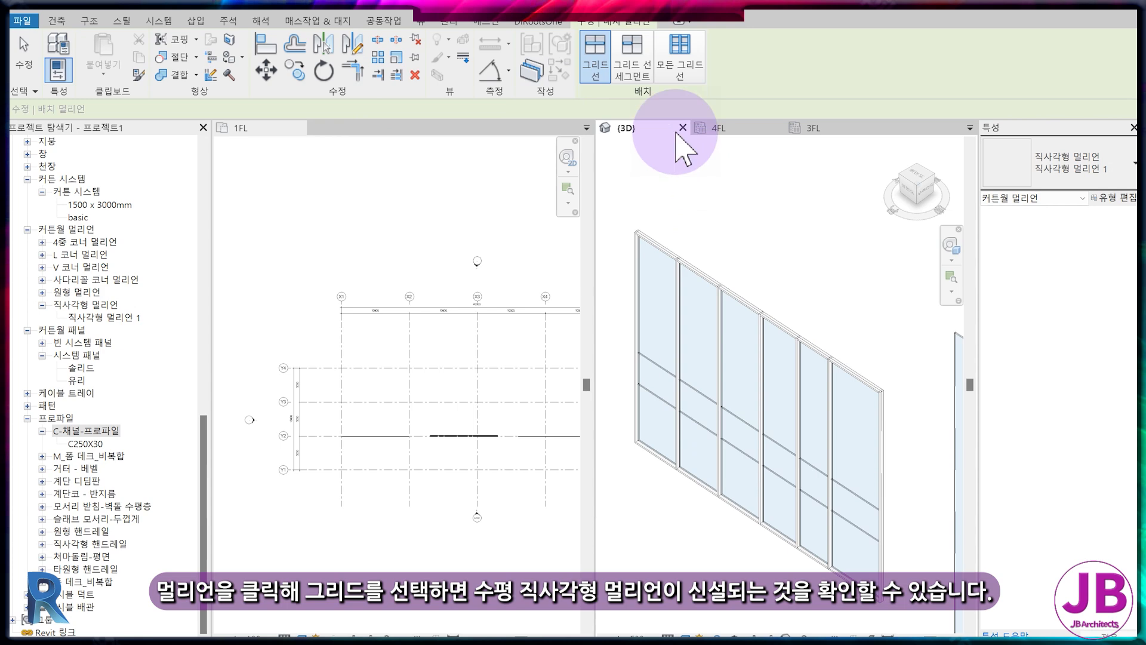
click(703, 396)
click(487, 295)
click(478, 324)
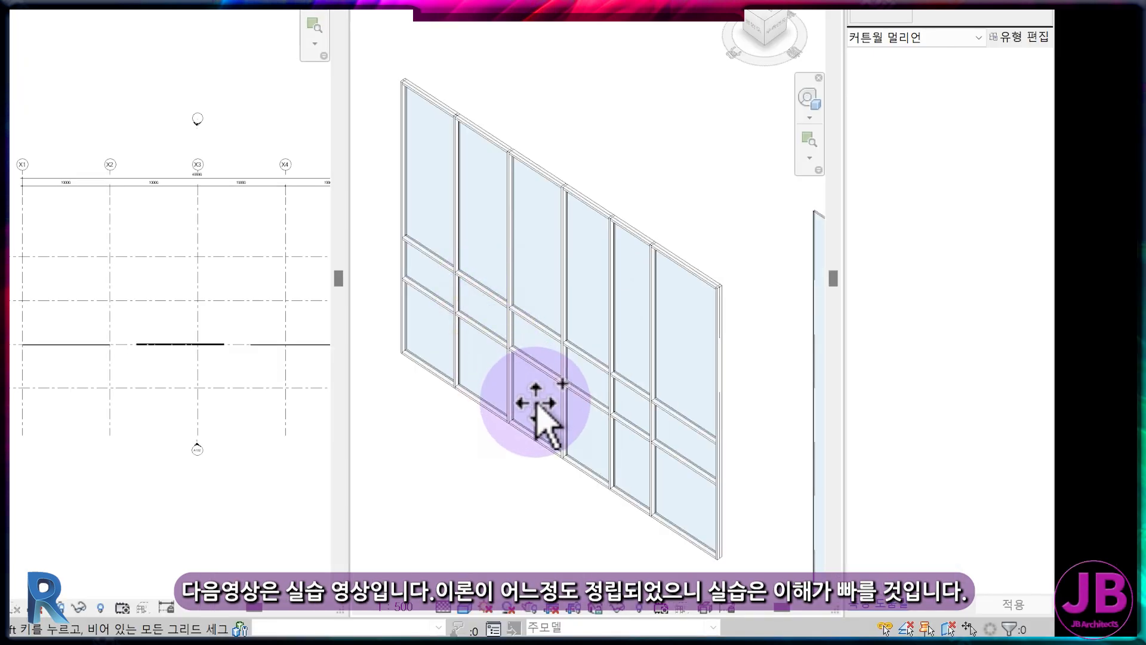
key(Escape)
scroll(656, 417, down, 2)
scroll(737, 397, up, 3)
scroll(704, 378, down, 5)
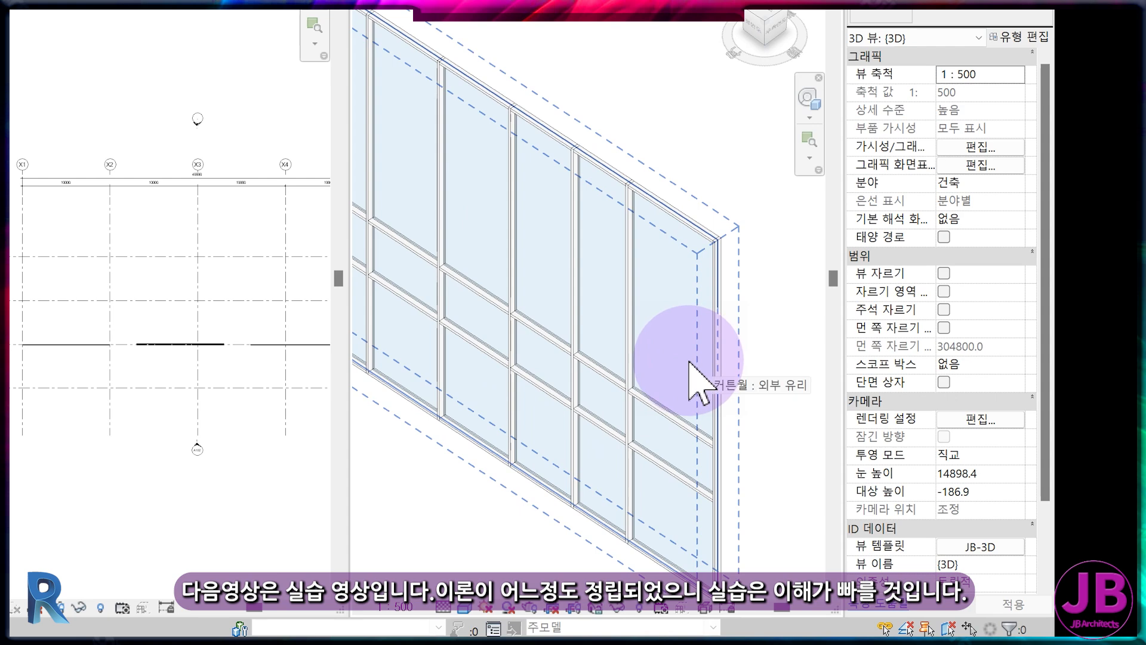
middle_drag(682, 442, 675, 439)
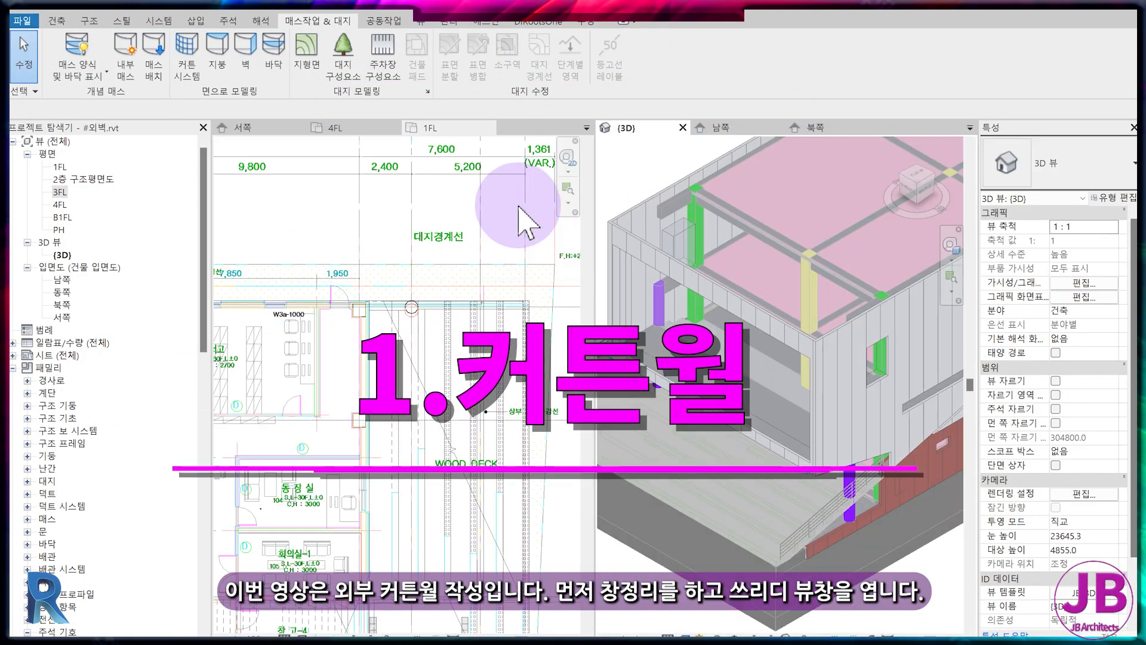
Close the 1FL, 4FL and 서쪽 views of the #외벽.rvt project, leaving its 3D view in front.
click(488, 128)
click(391, 127)
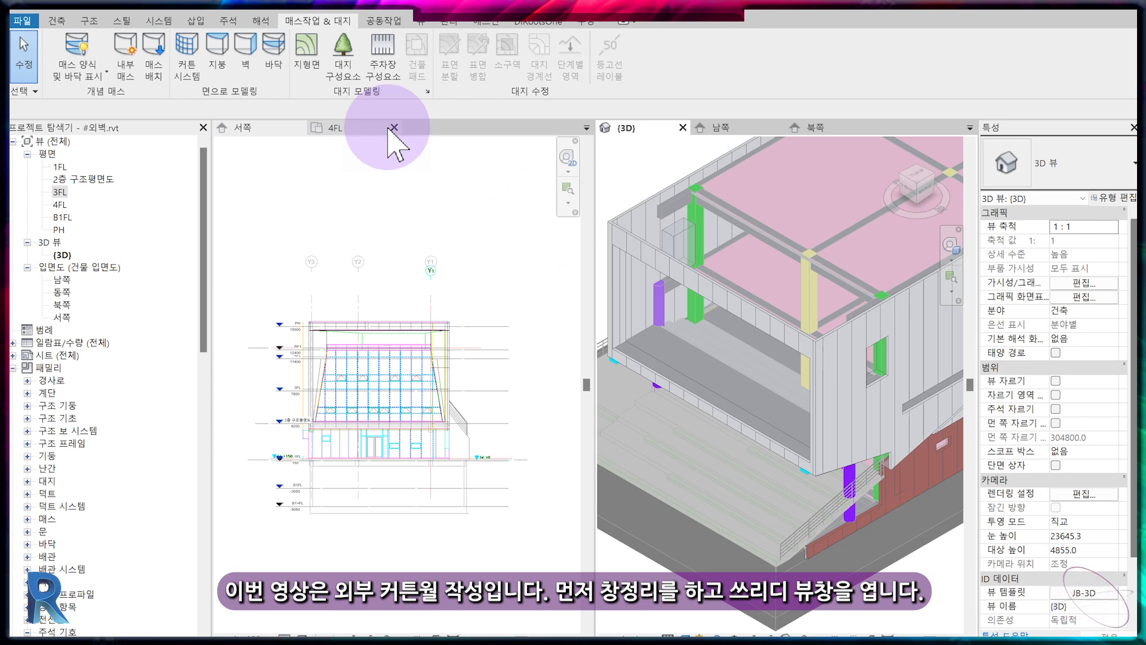
click(299, 127)
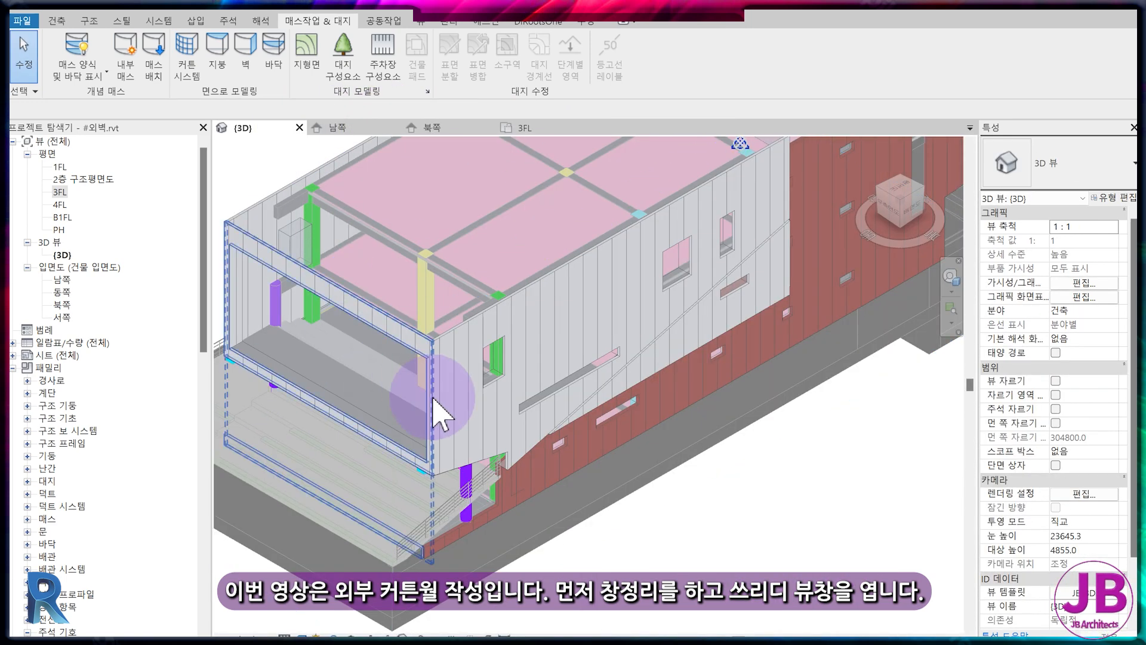
Create a 1500 x 3000mm curtain system on the mass face in the large framed opening above the stepped deck.
middle_drag(435, 409, 640, 448)
scroll(568, 409, down, 3)
scroll(465, 402, up, 4)
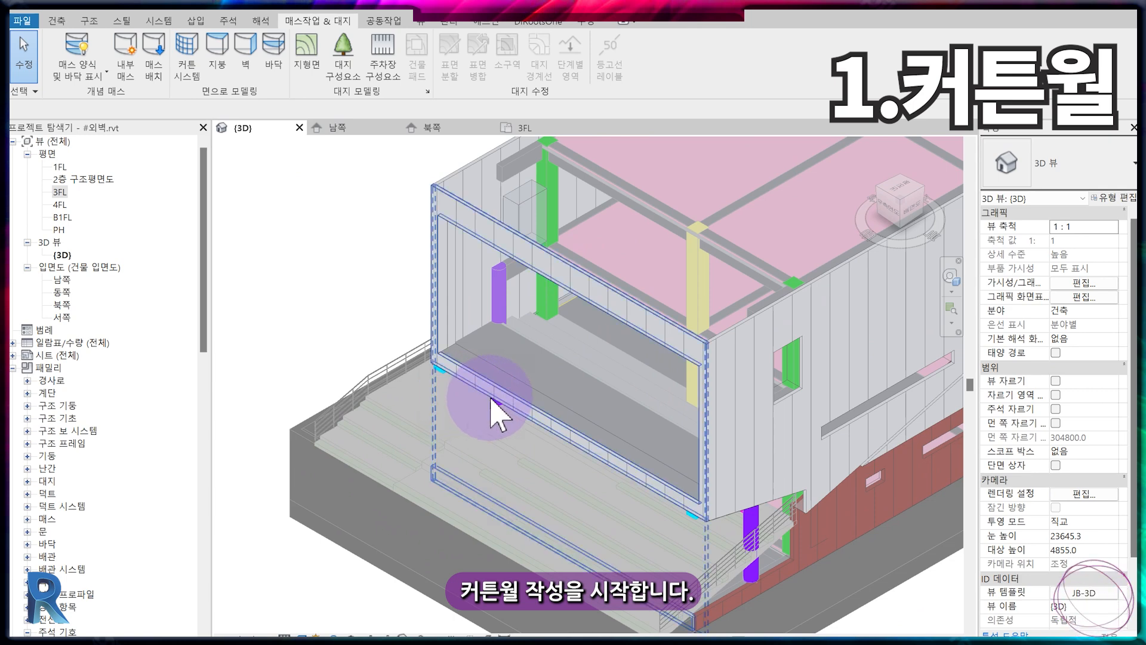
click(246, 55)
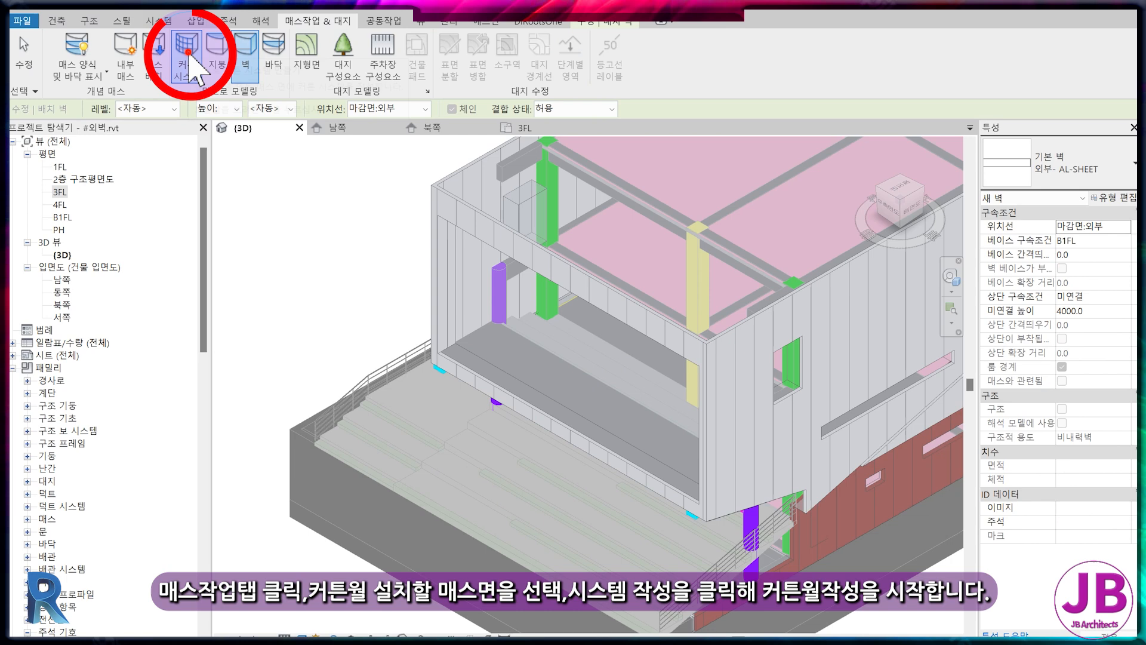
click(188, 55)
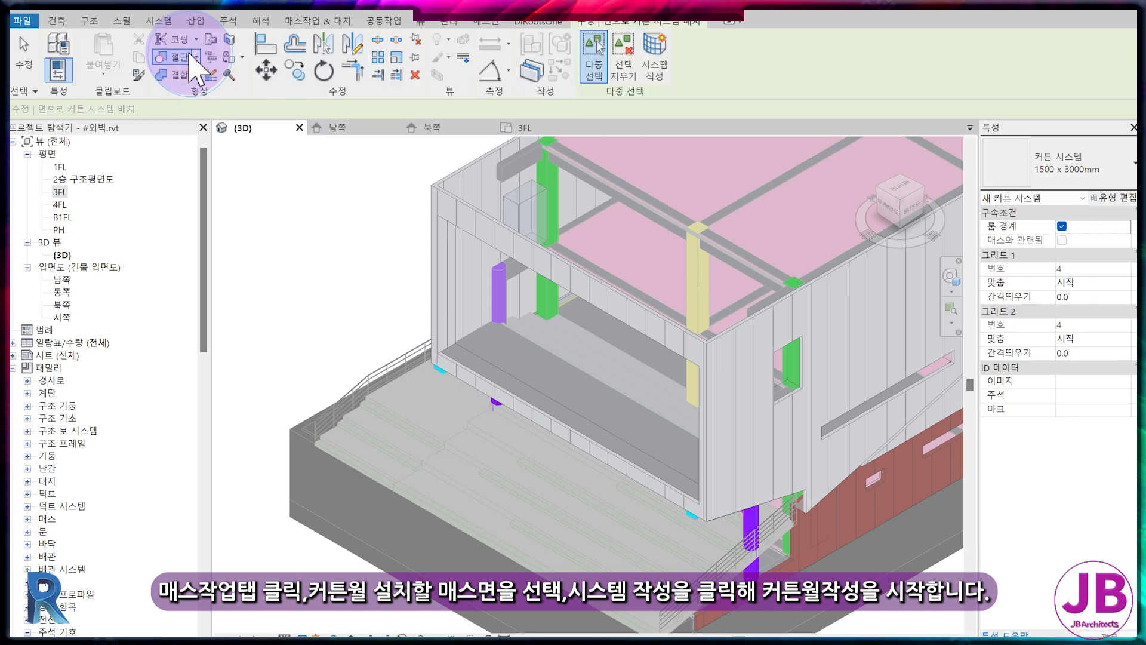
click(568, 406)
click(657, 71)
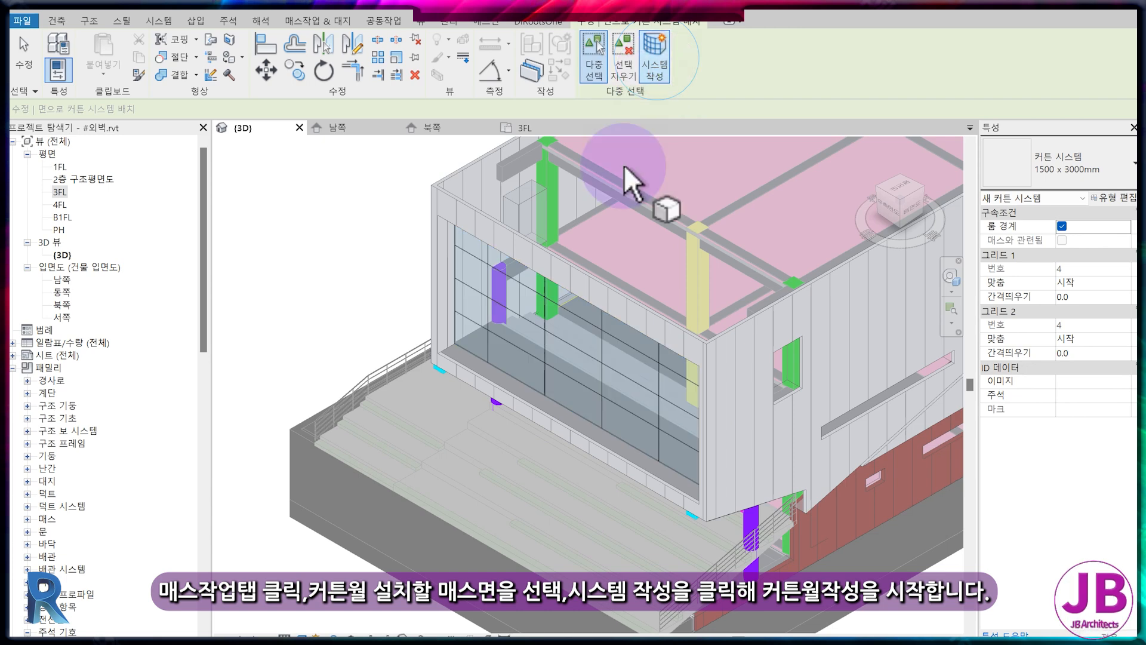
Duplicate the 1500 x 3000mm curtain system type under the name #동측커튼월.
click(1113, 199)
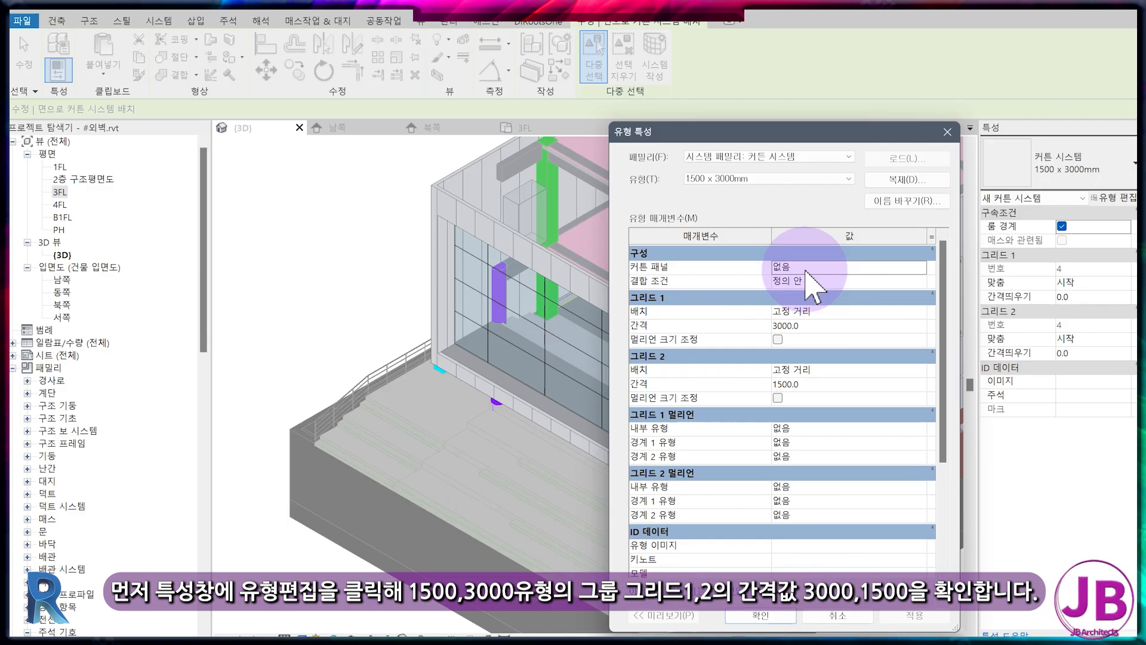
click(907, 179)
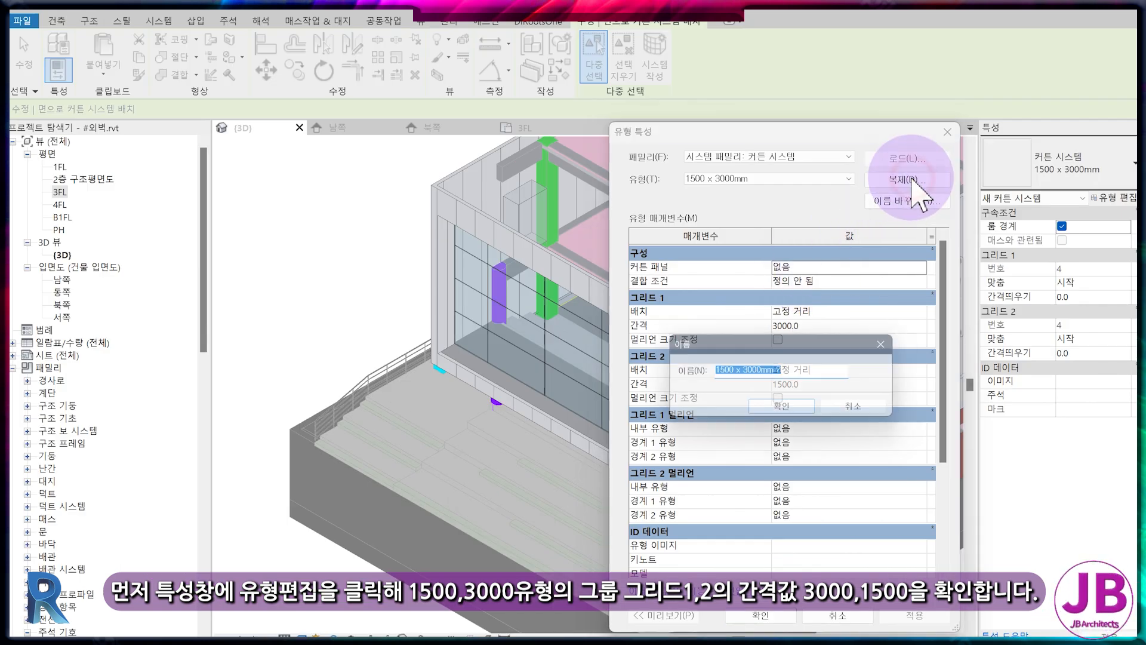
text(#동측커튼월)
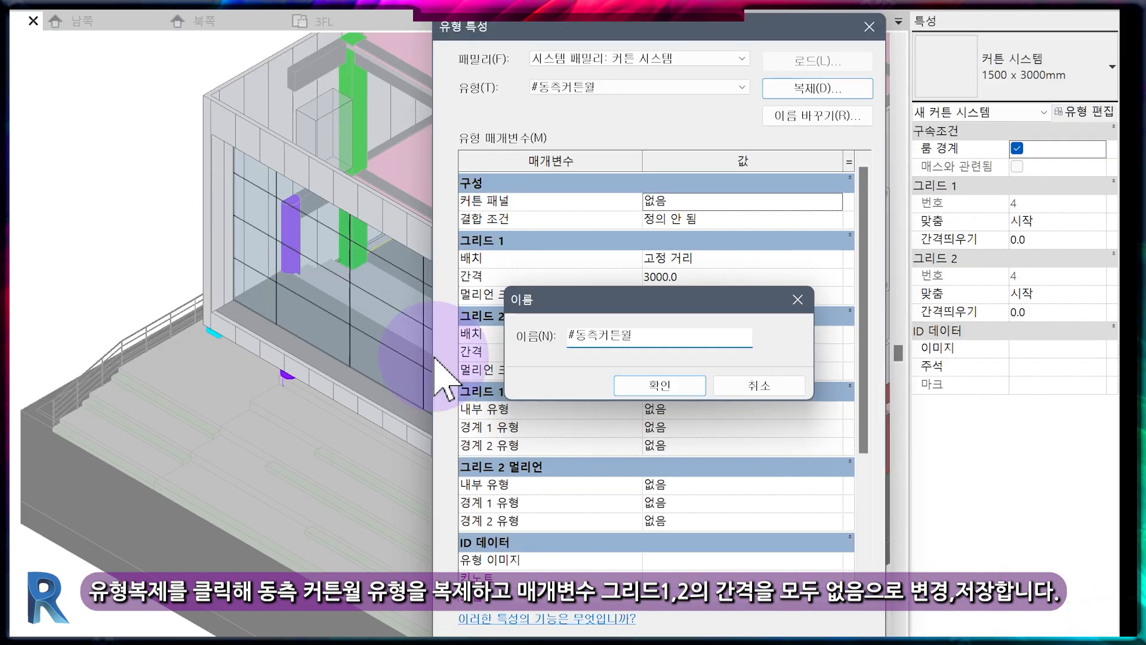
key(Return)
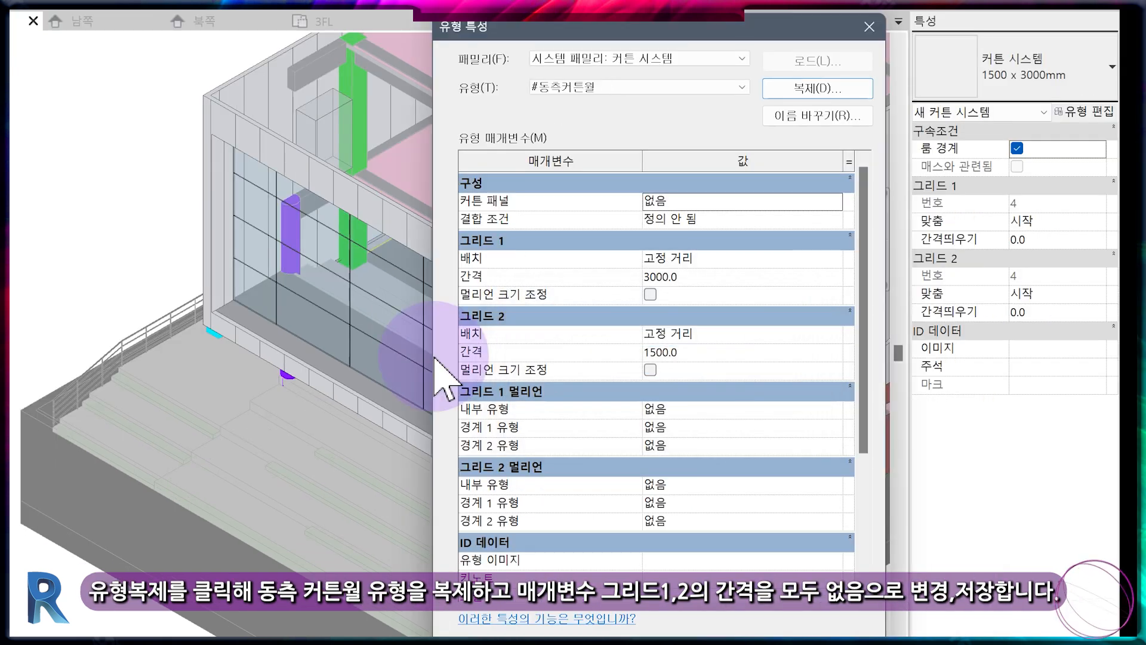
Set the 그리드 1 and 그리드 2 layouts of the #동측커튼월 type to 없음 and save the type.
click(833, 259)
click(716, 276)
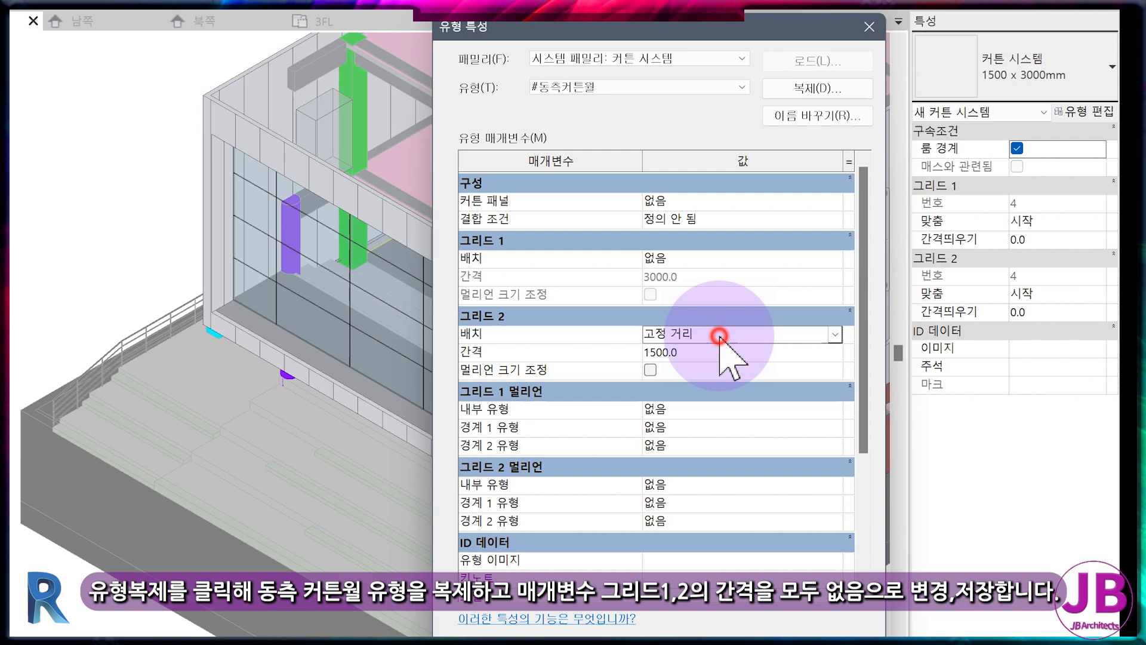
click(793, 337)
click(782, 338)
click(775, 352)
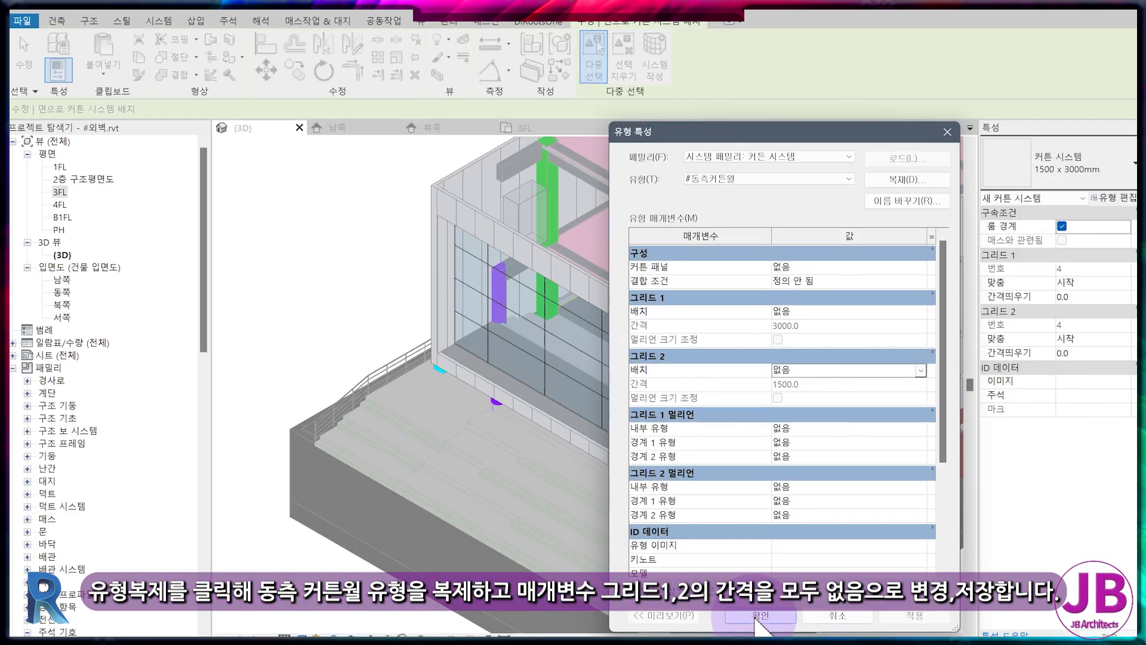
click(754, 619)
key(Escape)
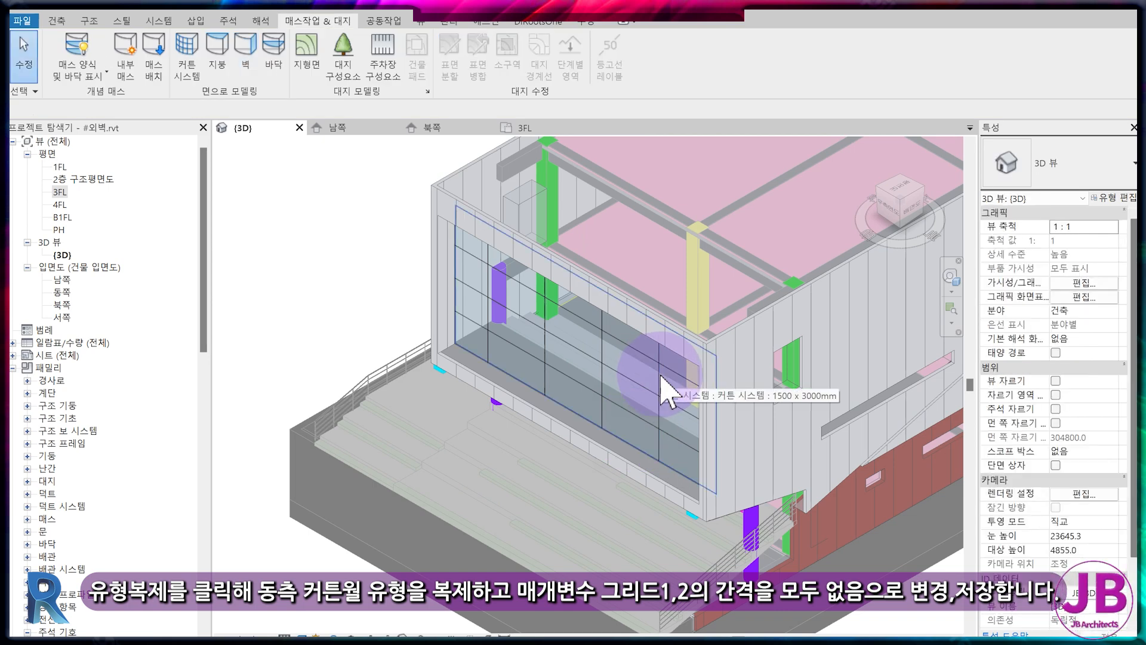
Change the curtain system in the large framed opening to the #동측커튼월 type and delete its leftover grid lines.
click(667, 391)
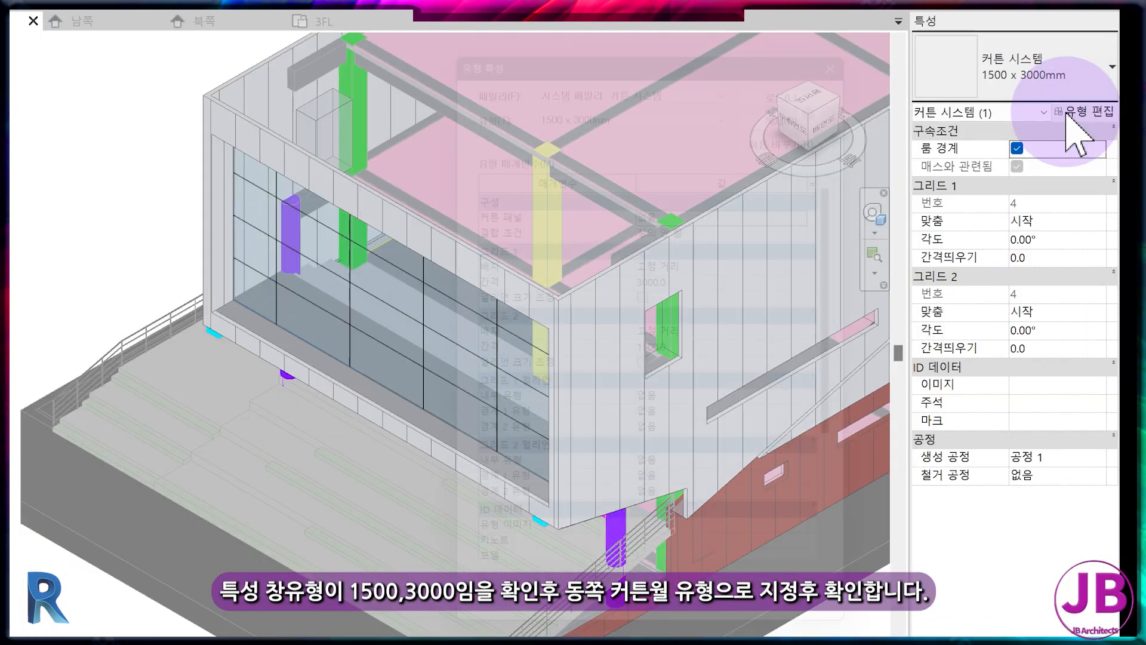
click(1113, 198)
click(625, 89)
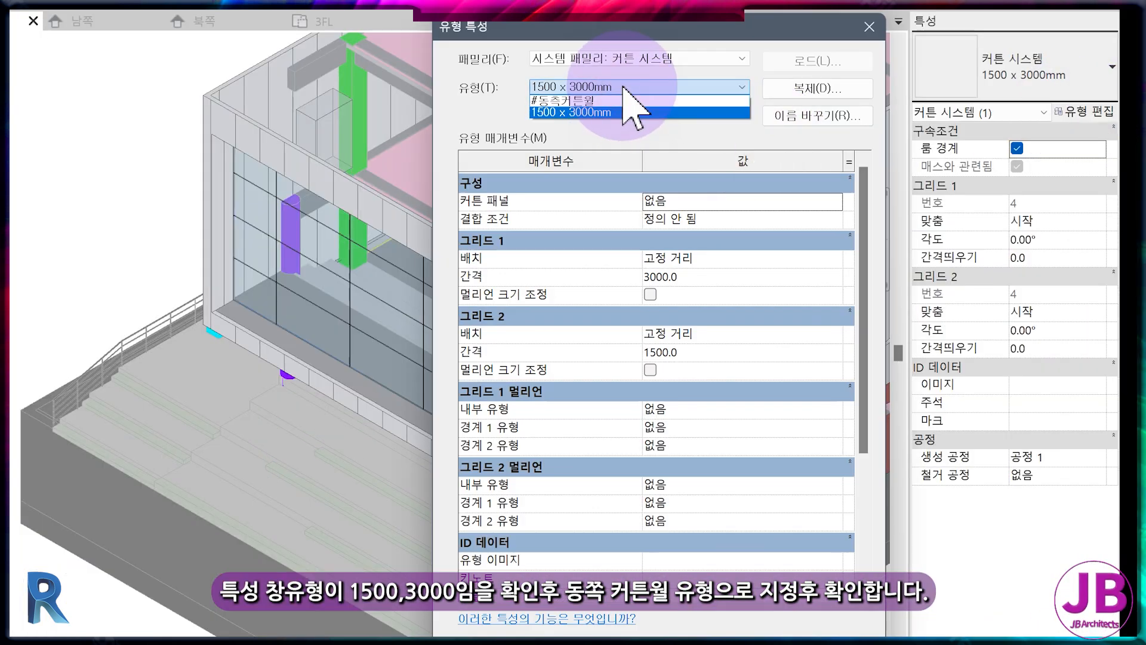
click(642, 107)
key(Return)
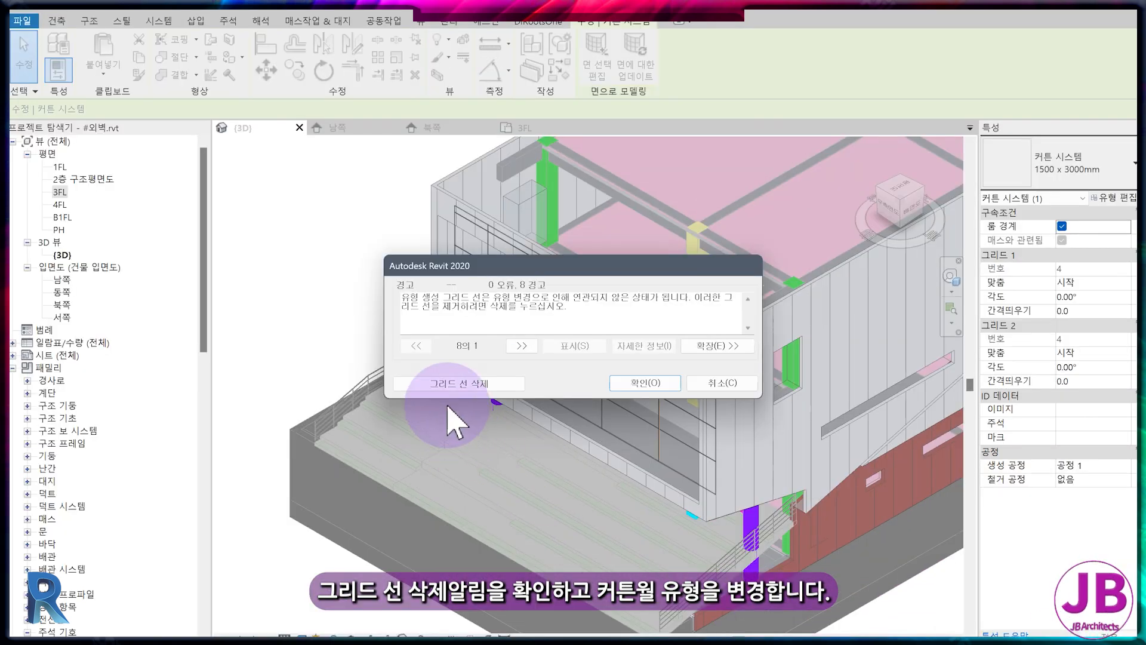
click(221, 356)
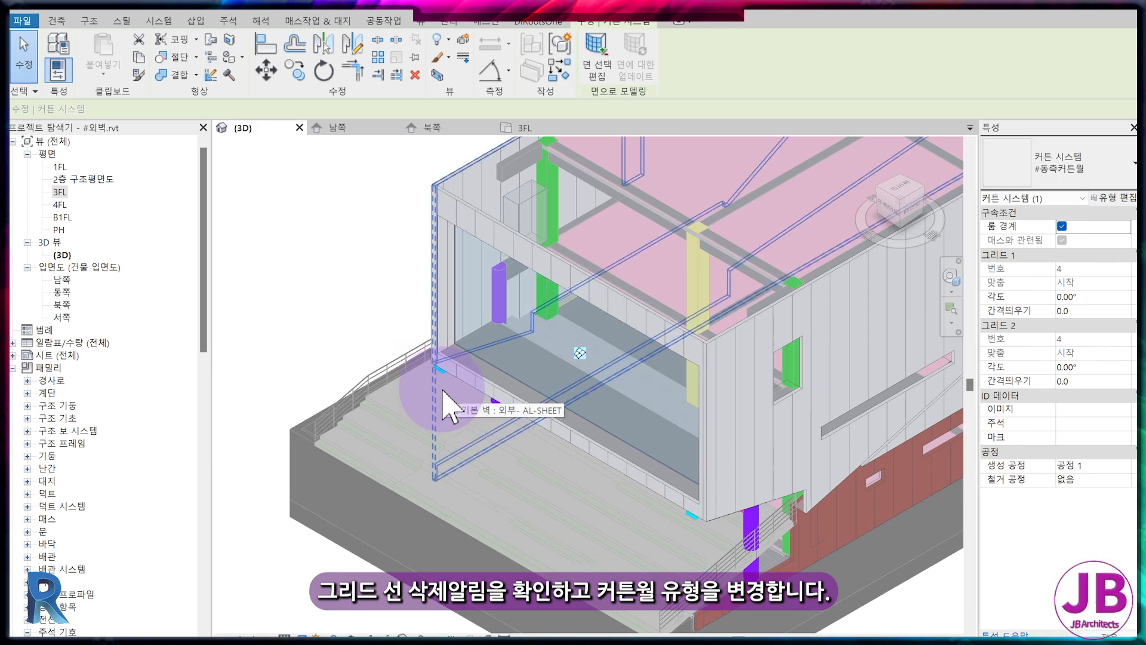
Set the 그리드 1 멀리언 경계 1 and 경계 2 types of #동측커튼월 to 직사각형 멀리언 1.
click(596, 65)
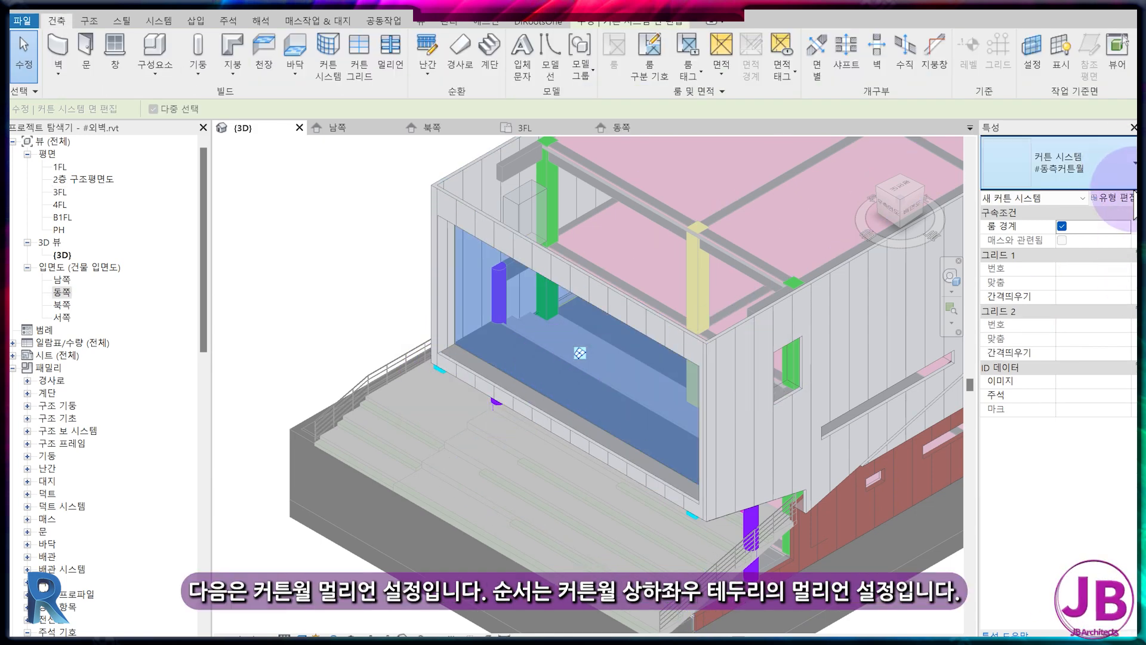
click(1128, 199)
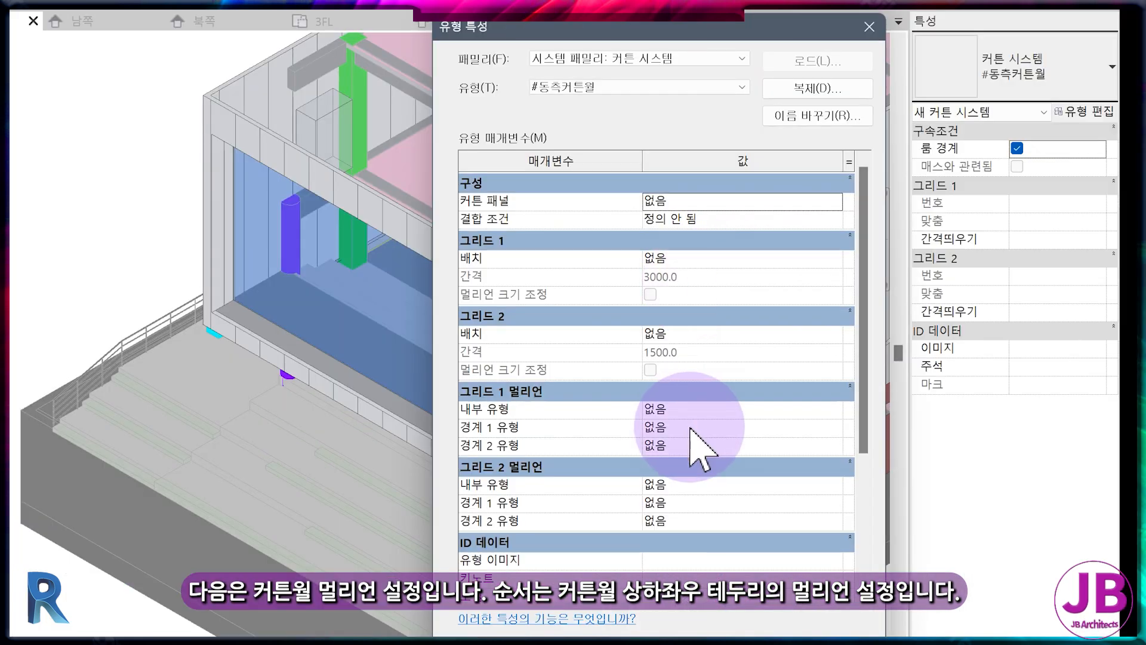
click(695, 430)
click(834, 430)
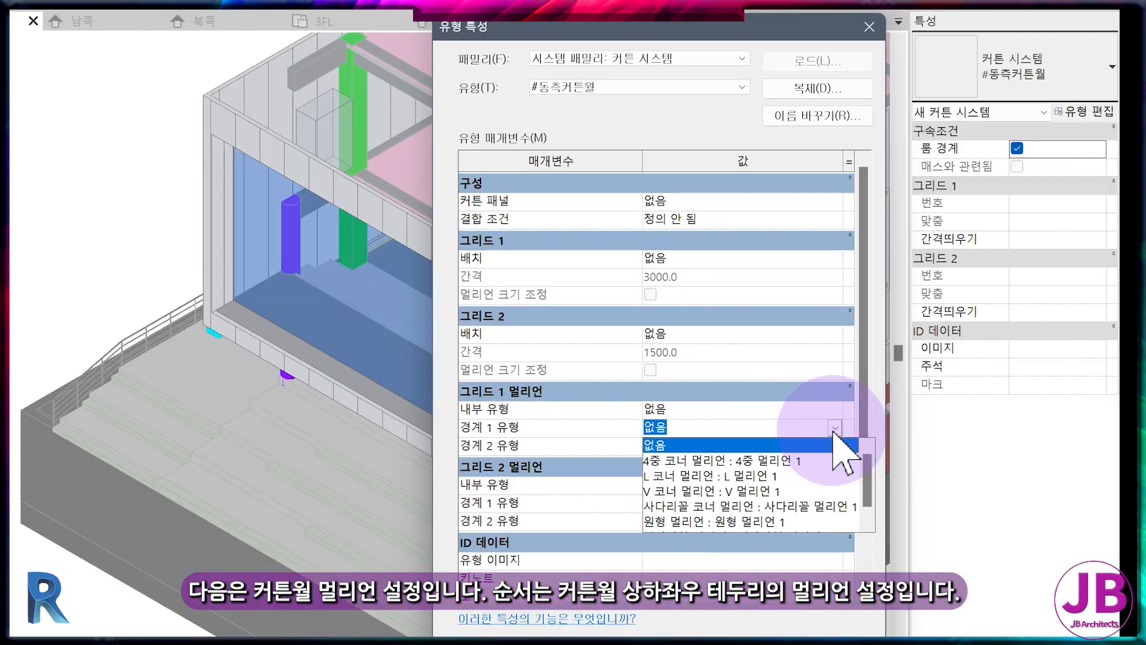
click(798, 521)
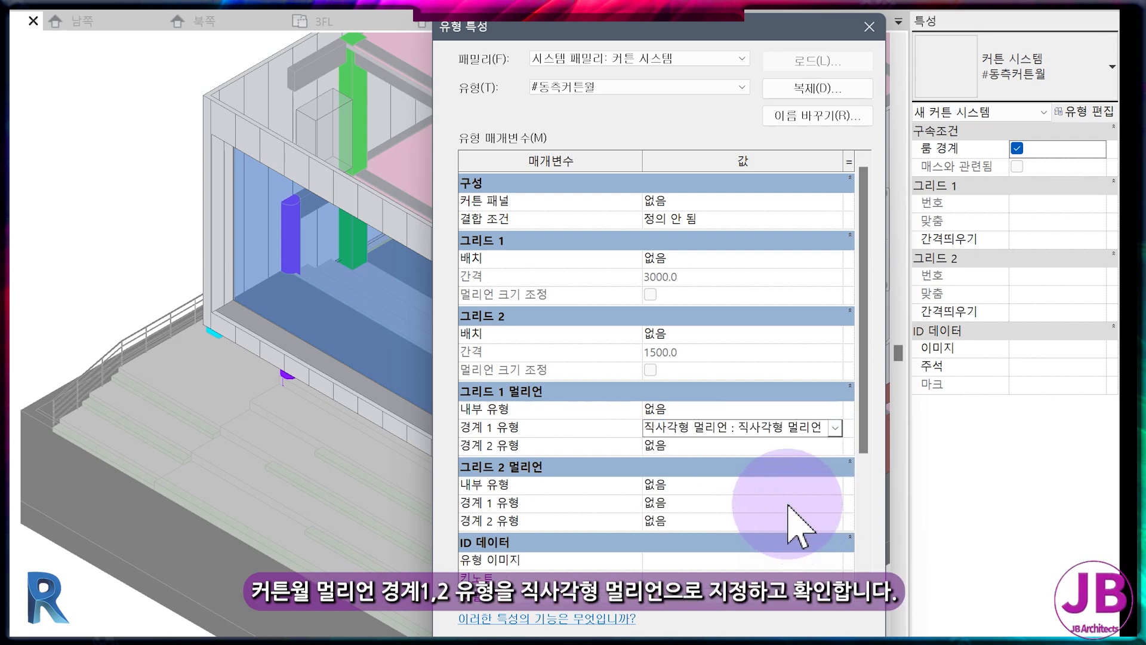
click(835, 445)
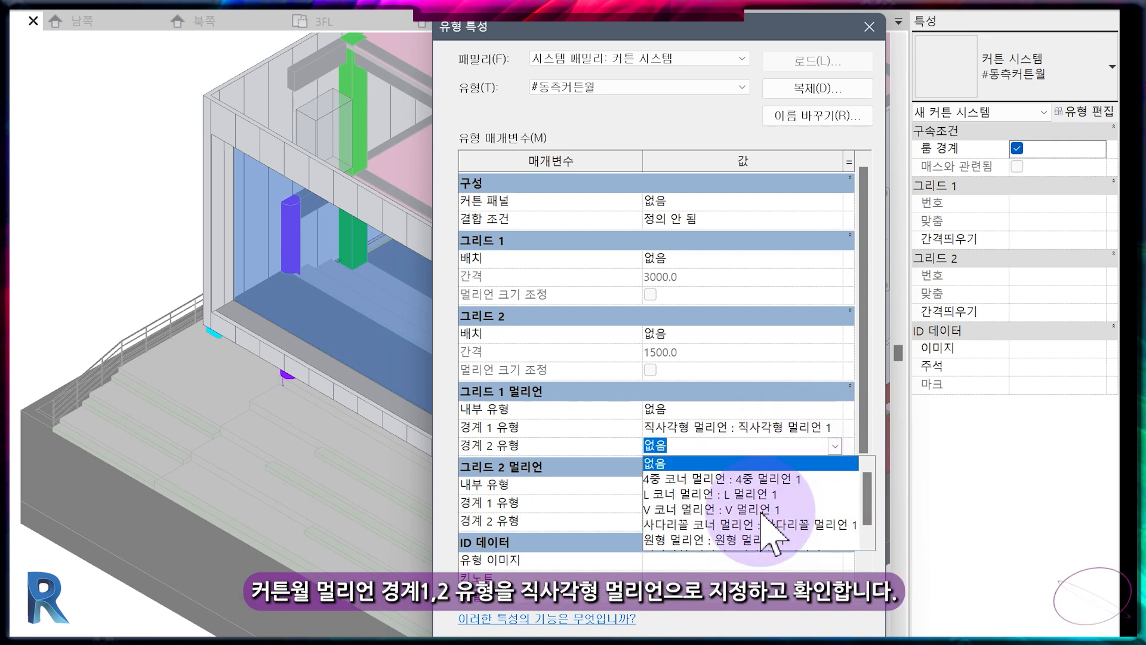
click(755, 535)
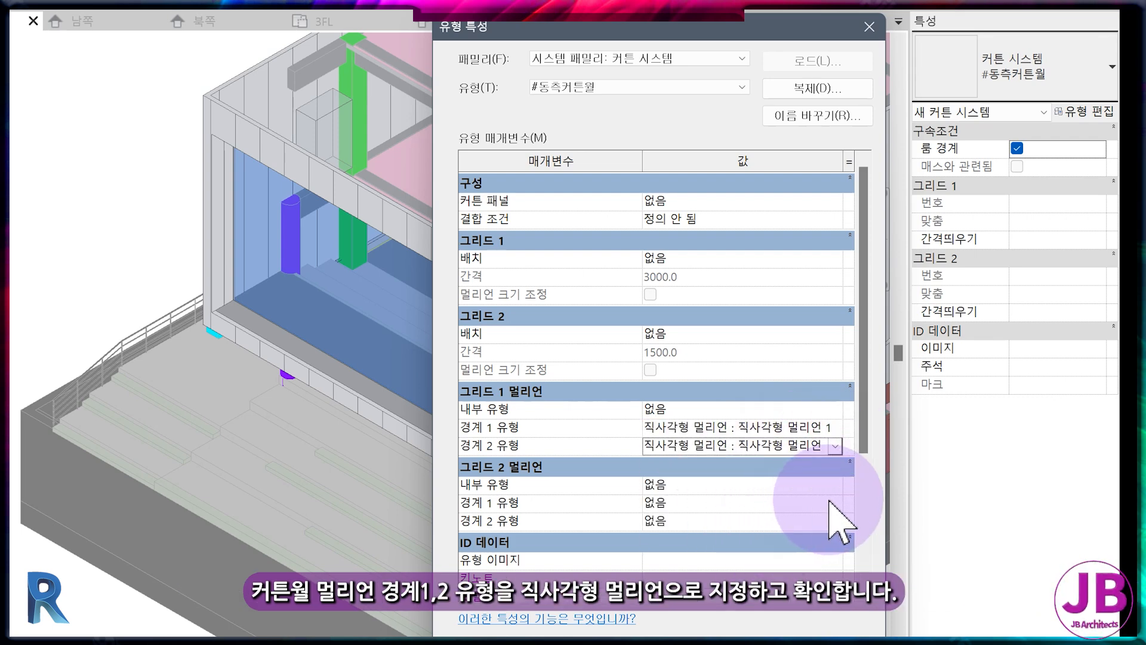
Set the 그리드 2 멀리언 경계 1 and 경계 2 types of #동측커튼월 to 직사각형 멀리언 1, apply them and leave the face editing.
click(841, 503)
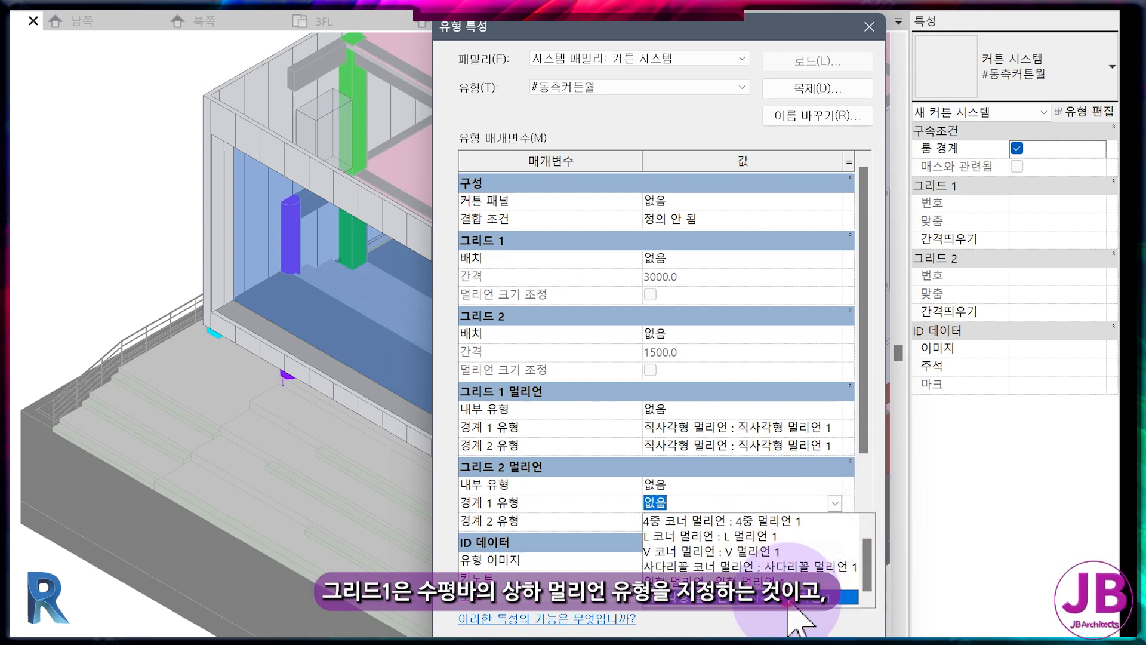
click(752, 536)
click(836, 521)
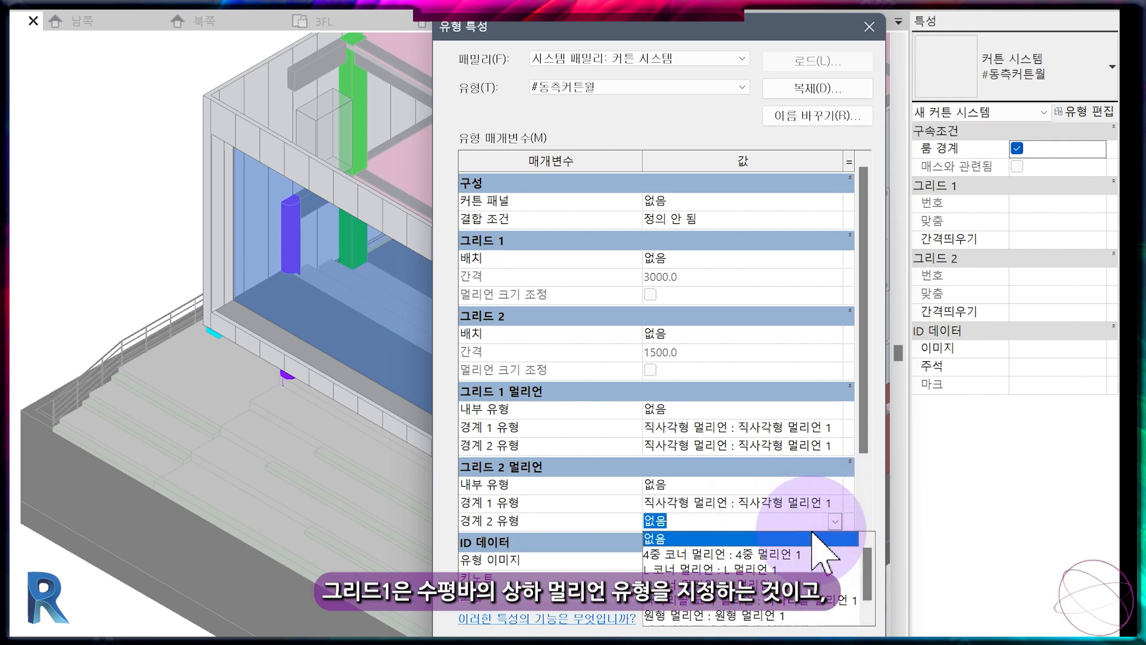
click(794, 616)
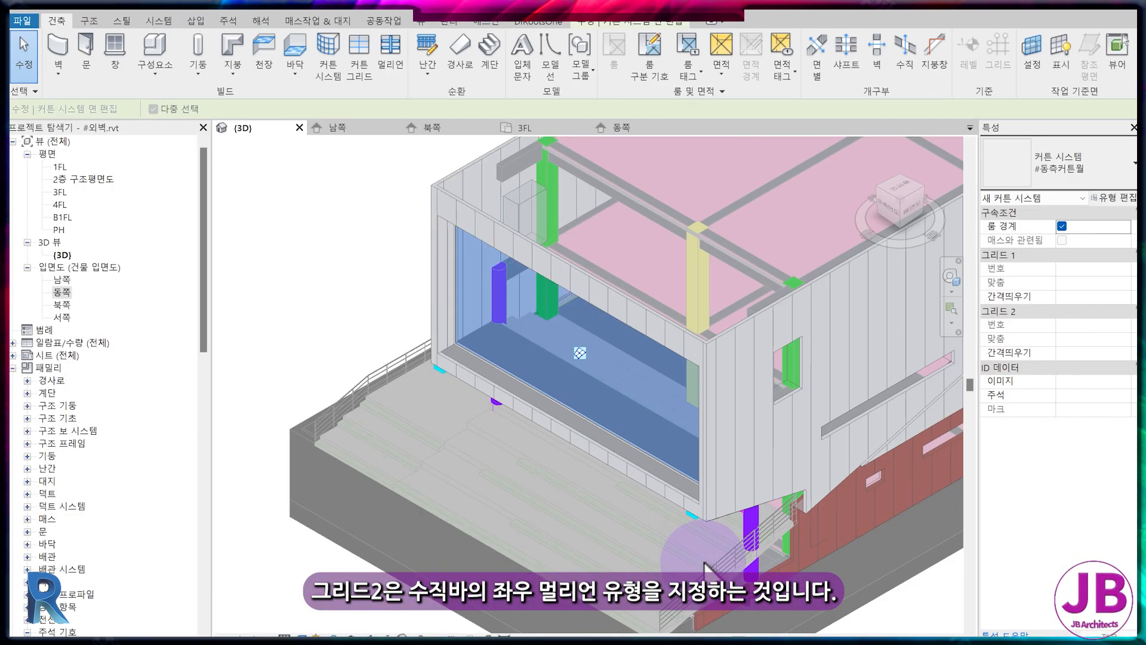
scroll(477, 358, up, 5)
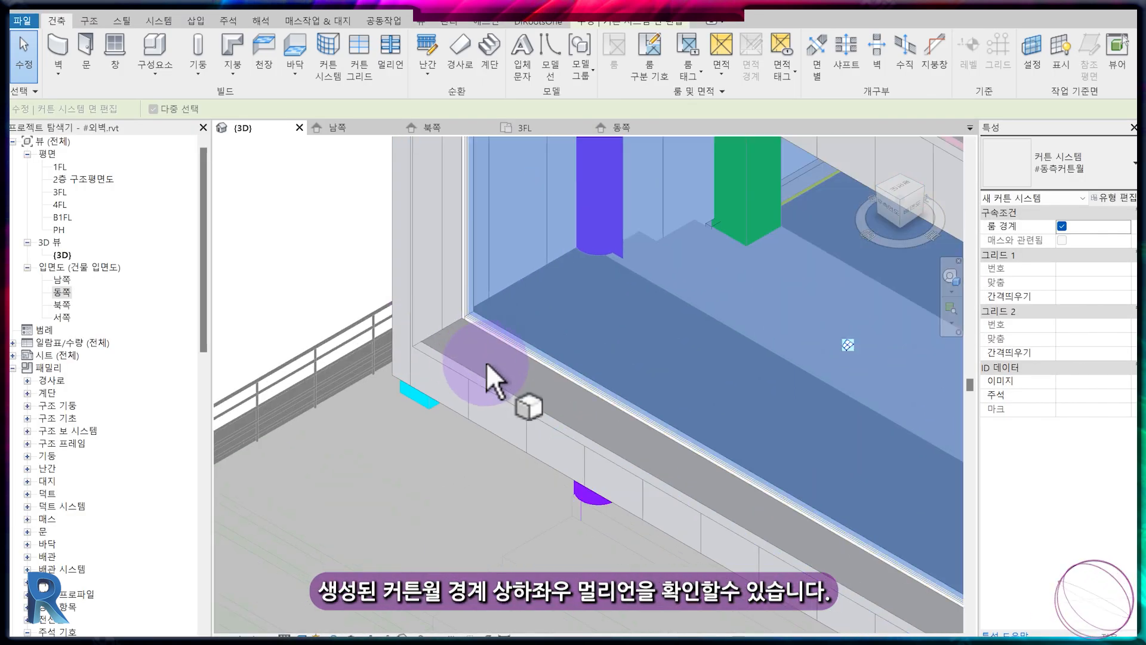
shift+middle_drag(492, 360, 519, 417)
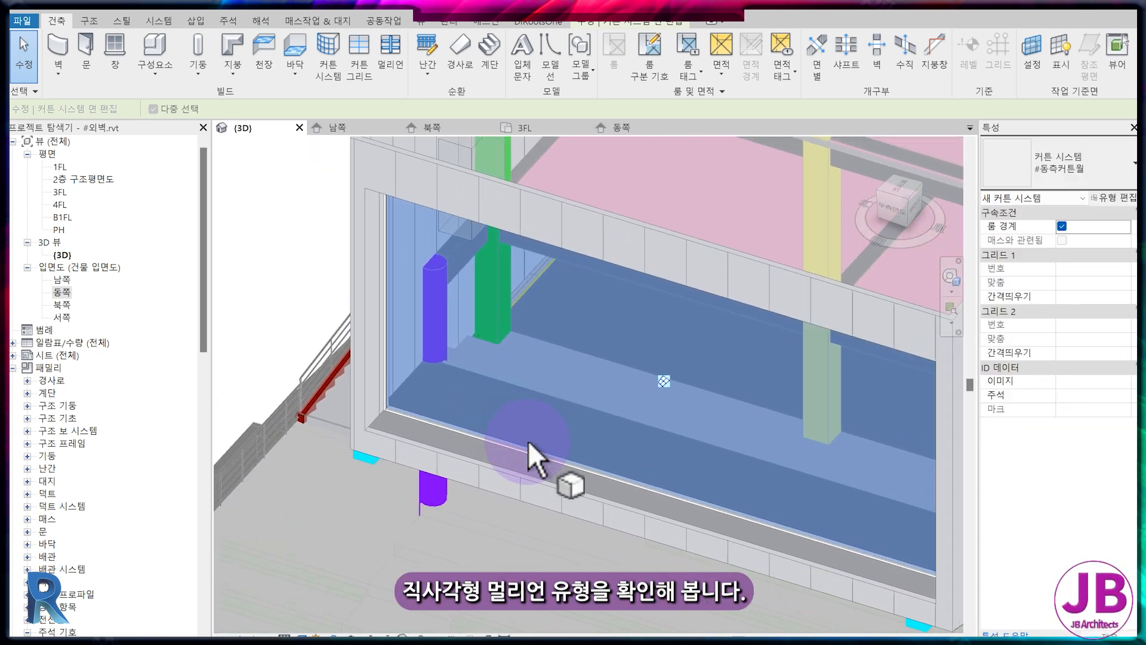
key(Escape)
Find 직사각형 멀리언 1 among the project's 커튼월 멀리언 families and examine its type properties.
click(34, 478)
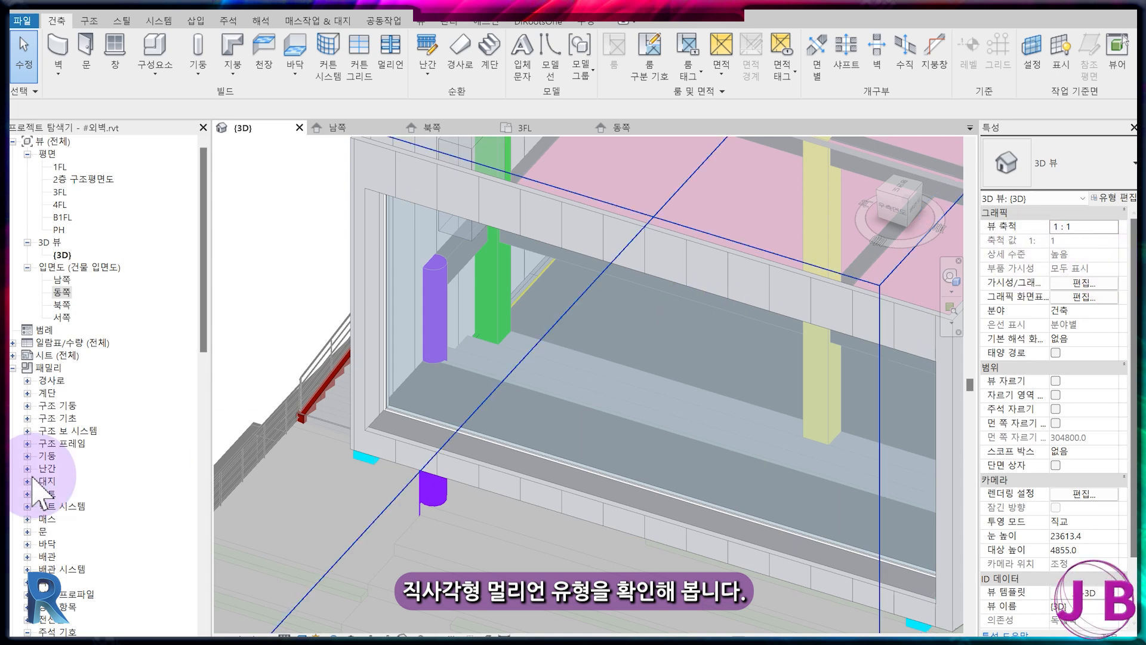
scroll(36, 483, down, 11)
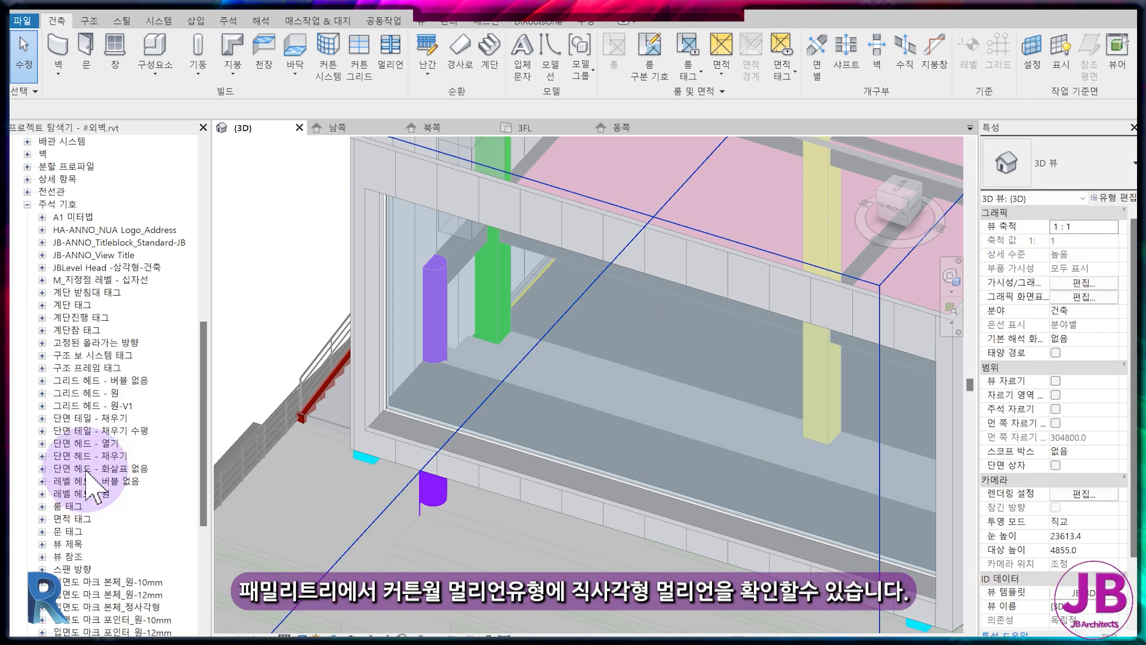
click(26, 204)
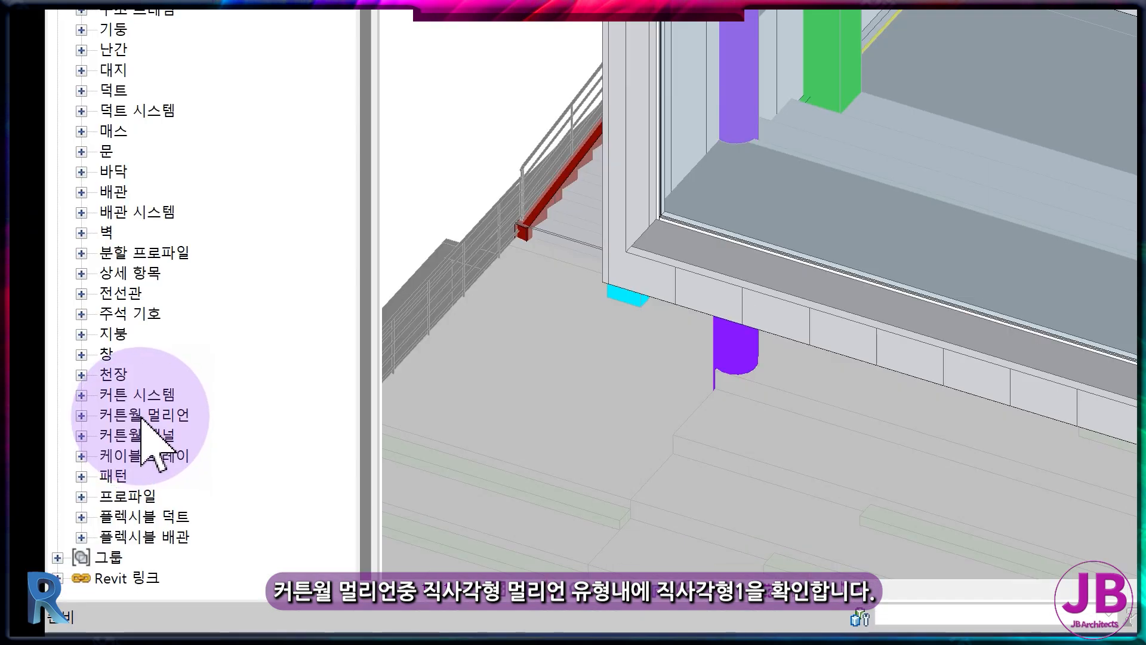
click(141, 416)
click(82, 416)
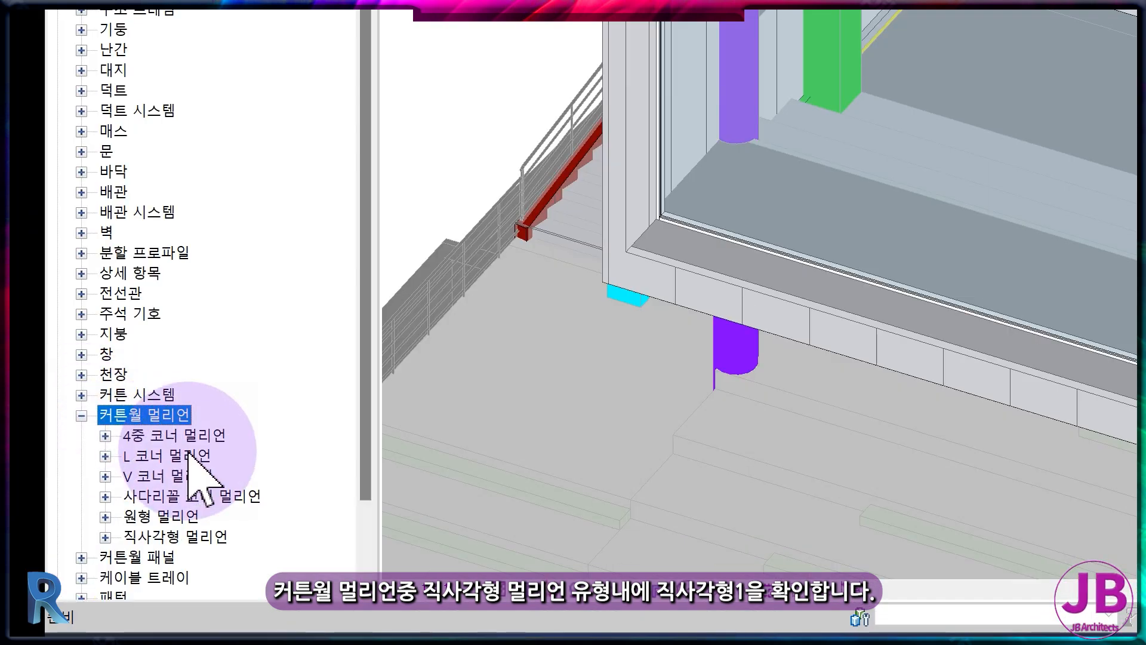
click(176, 536)
scroll(173, 537, down, 2)
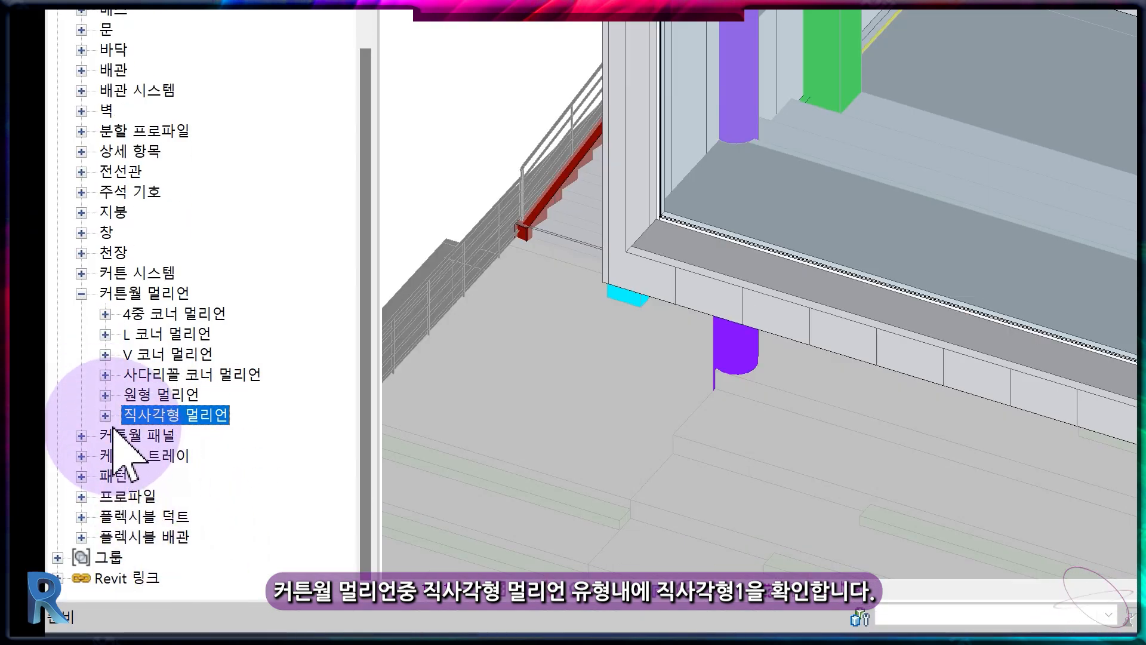
click(105, 415)
click(197, 435)
right_click(149, 435)
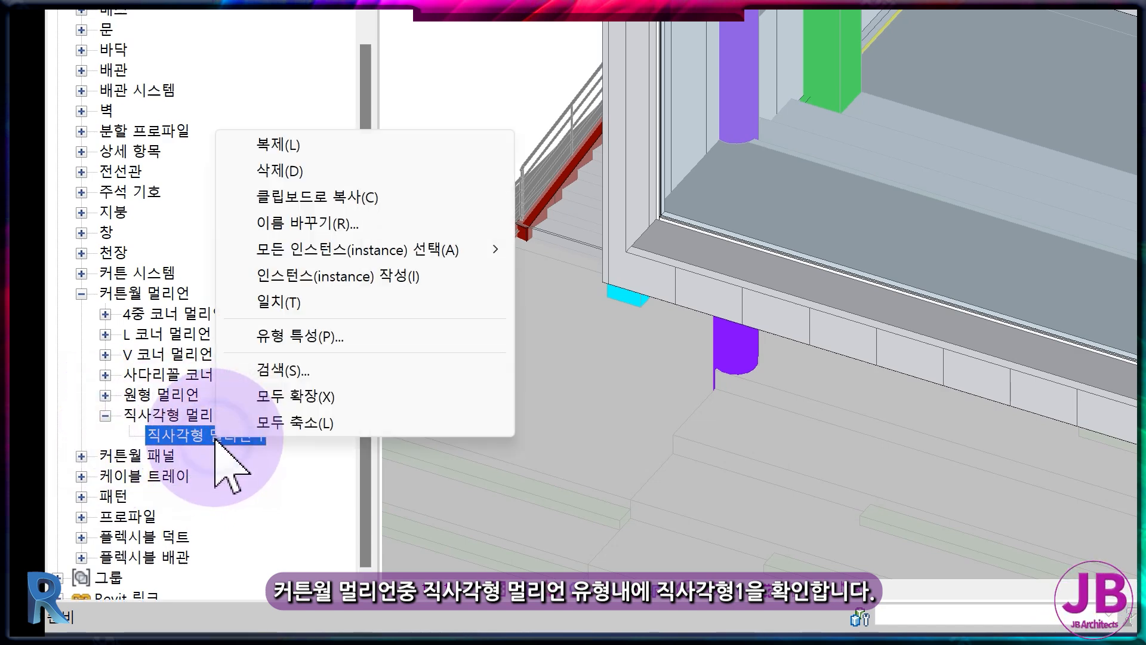
click(363, 336)
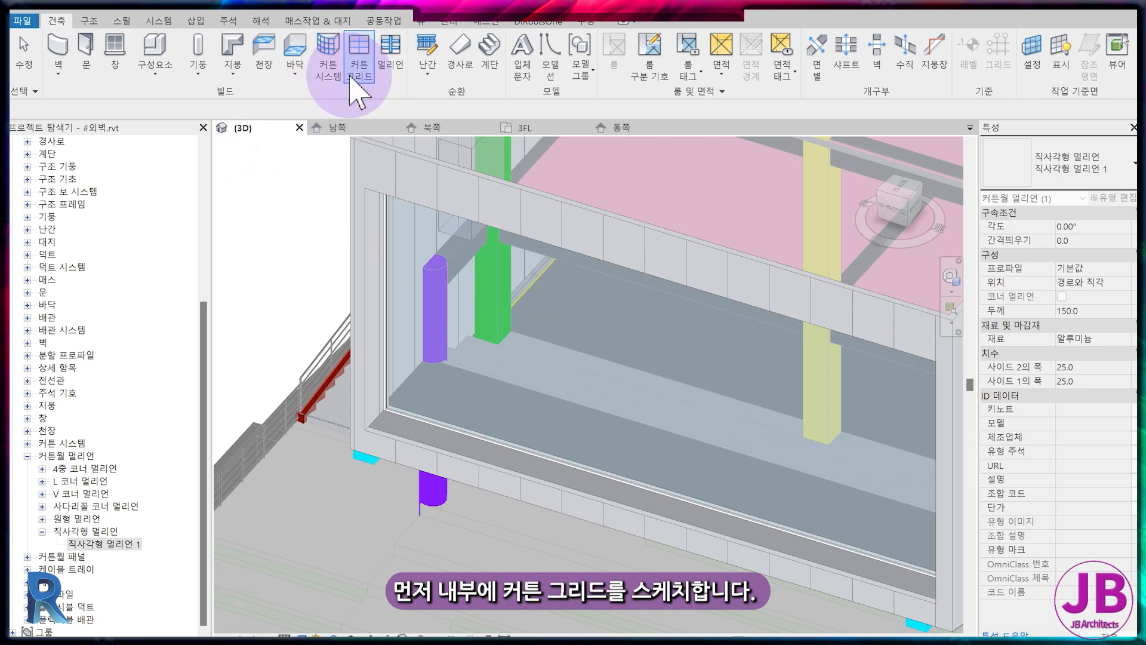
In the 동쪽 elevation, place four horizontal curtain grid lines roughly along the horizontal mullion lines of the linked CAD drawing.
click(618, 127)
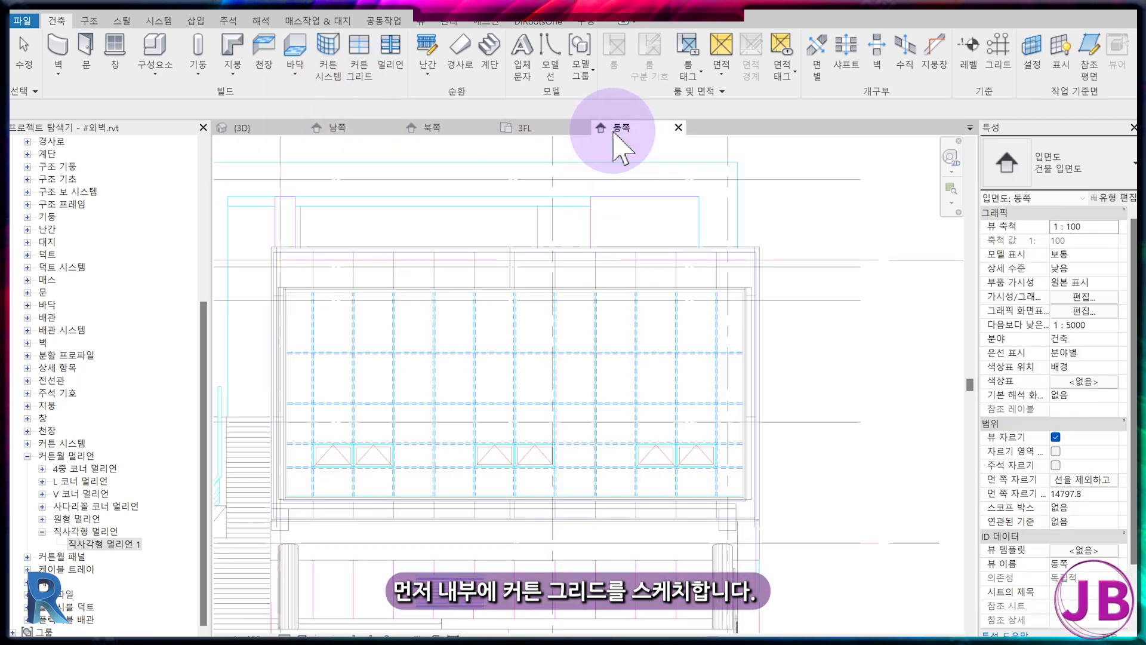
click(367, 76)
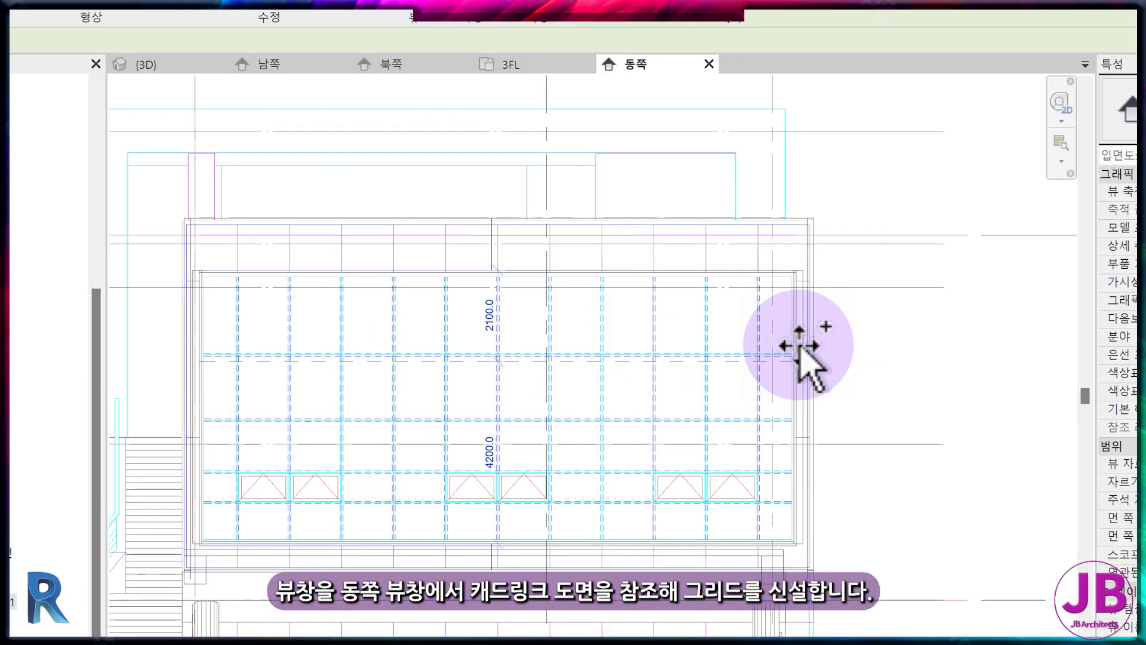
scroll(752, 354, up, 2)
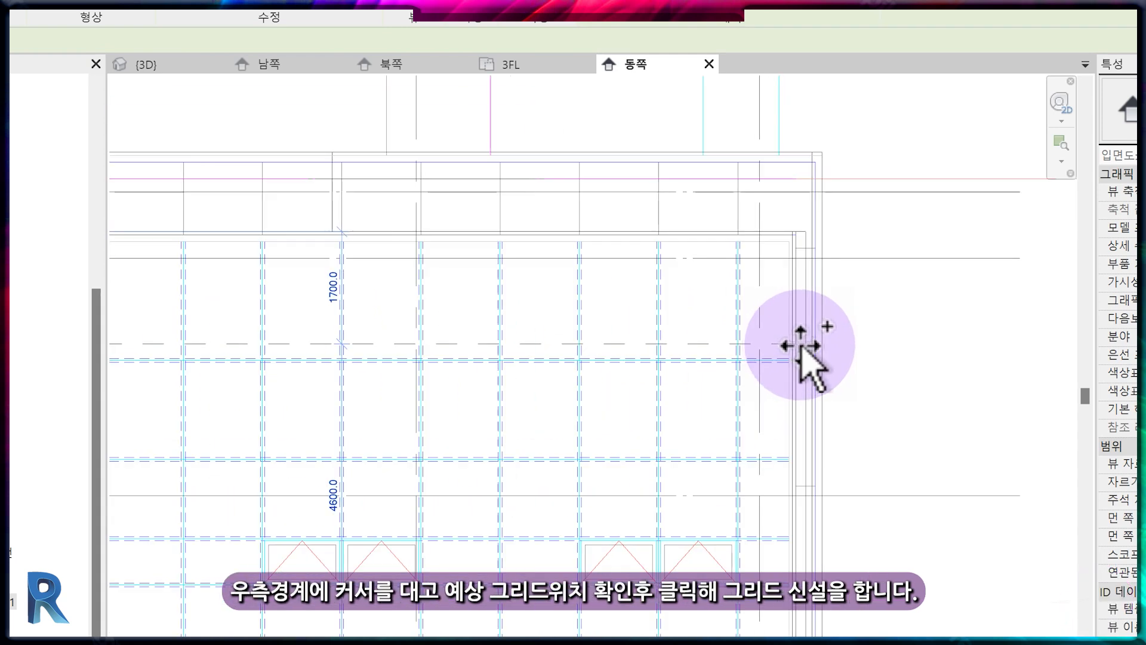
click(790, 466)
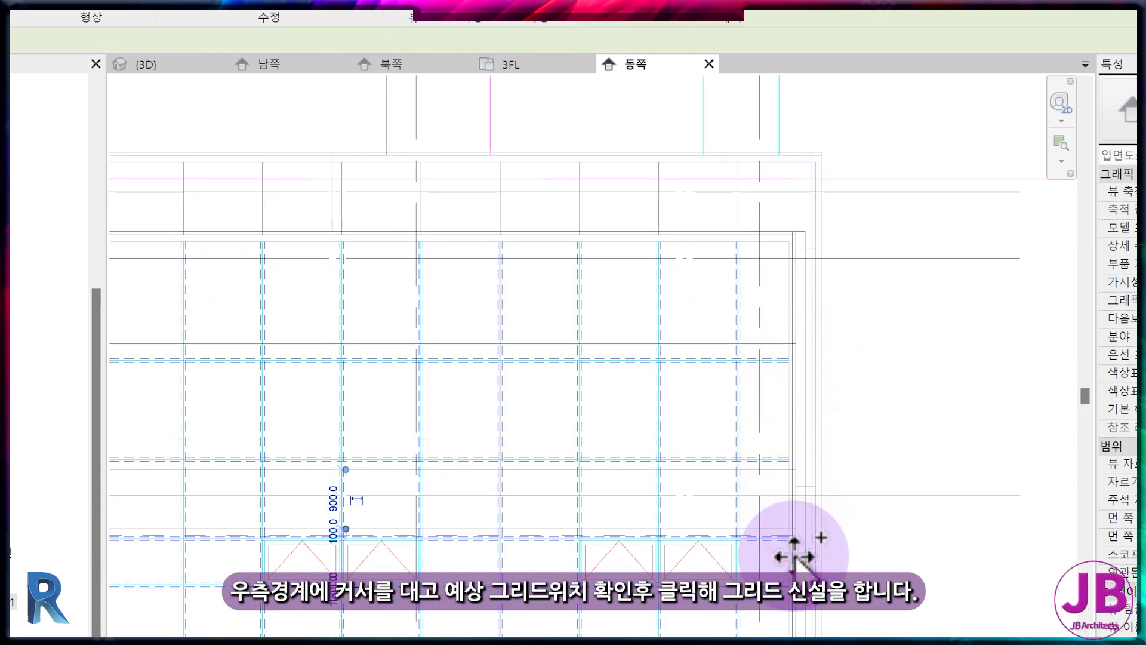
click(799, 615)
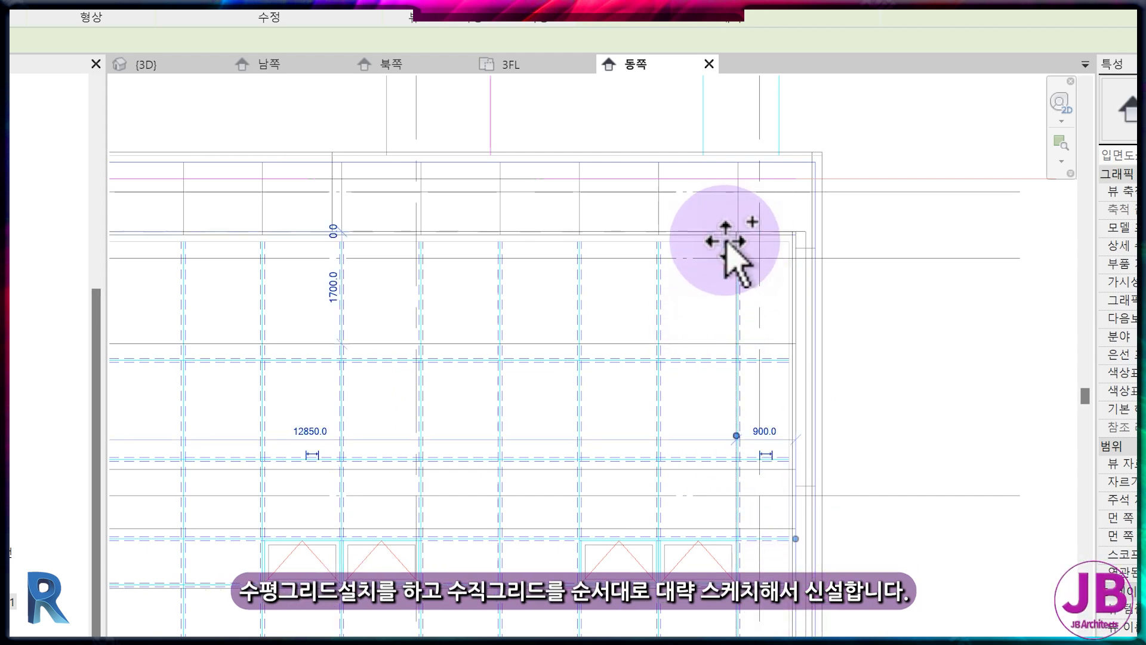
Place vertical curtain grid lines across the curtain system roughly along the CAD drawing's vertical mullion lines, about 1000 to 1500 mm apart.
click(652, 243)
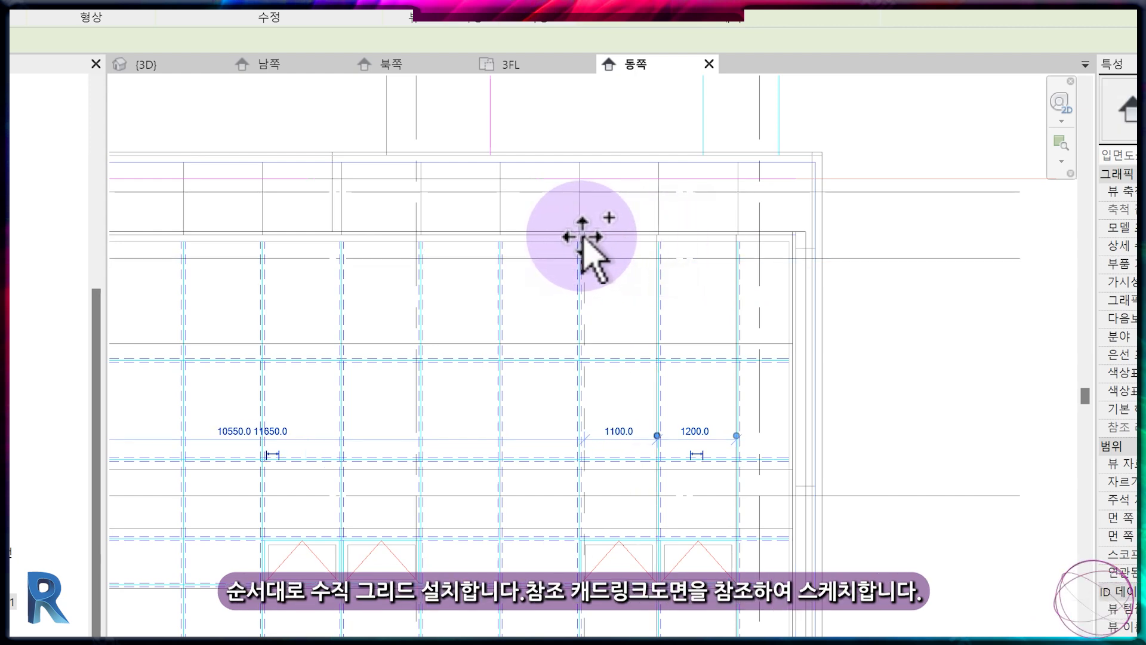
click(579, 238)
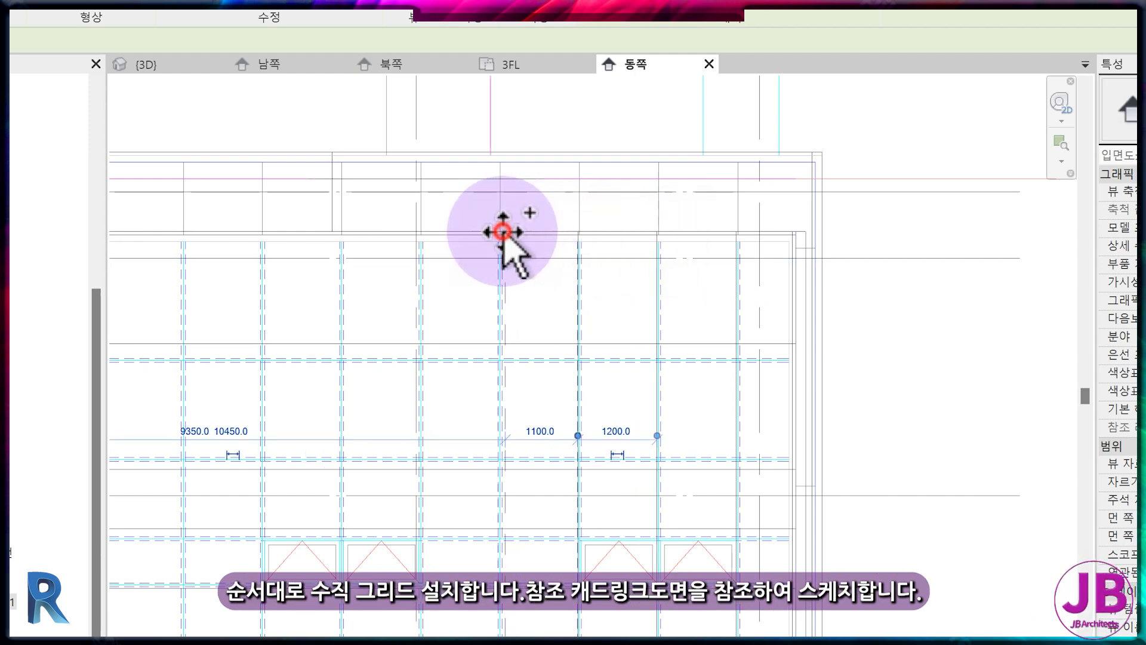
click(420, 239)
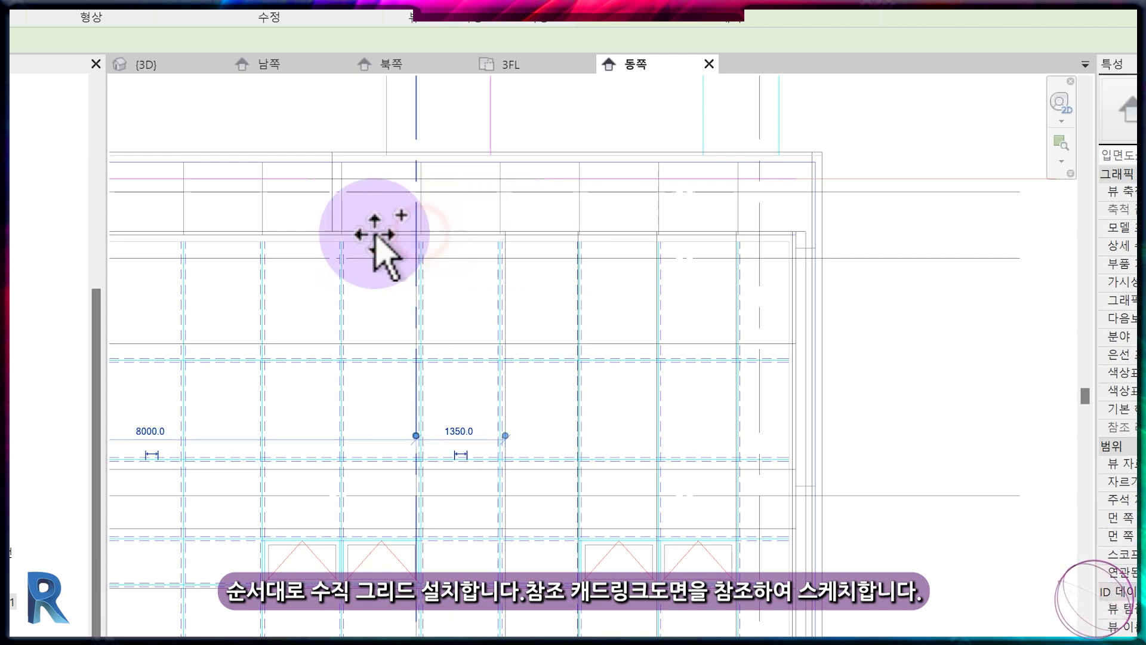
click(338, 233)
click(264, 234)
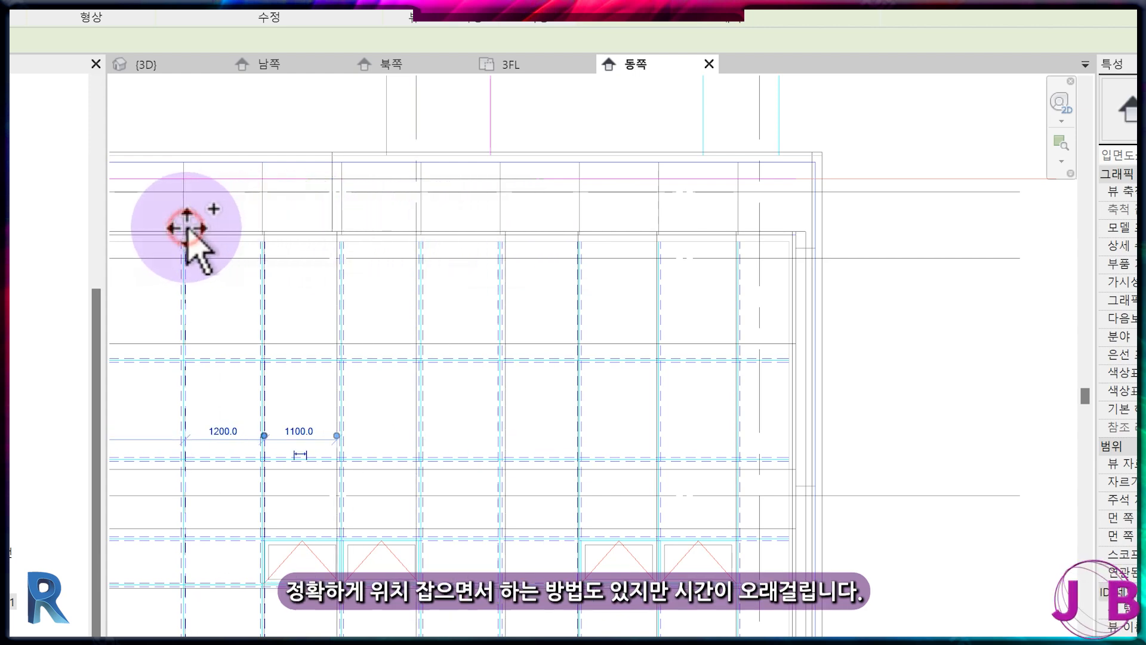
click(186, 228)
middle_drag(234, 287, 442, 289)
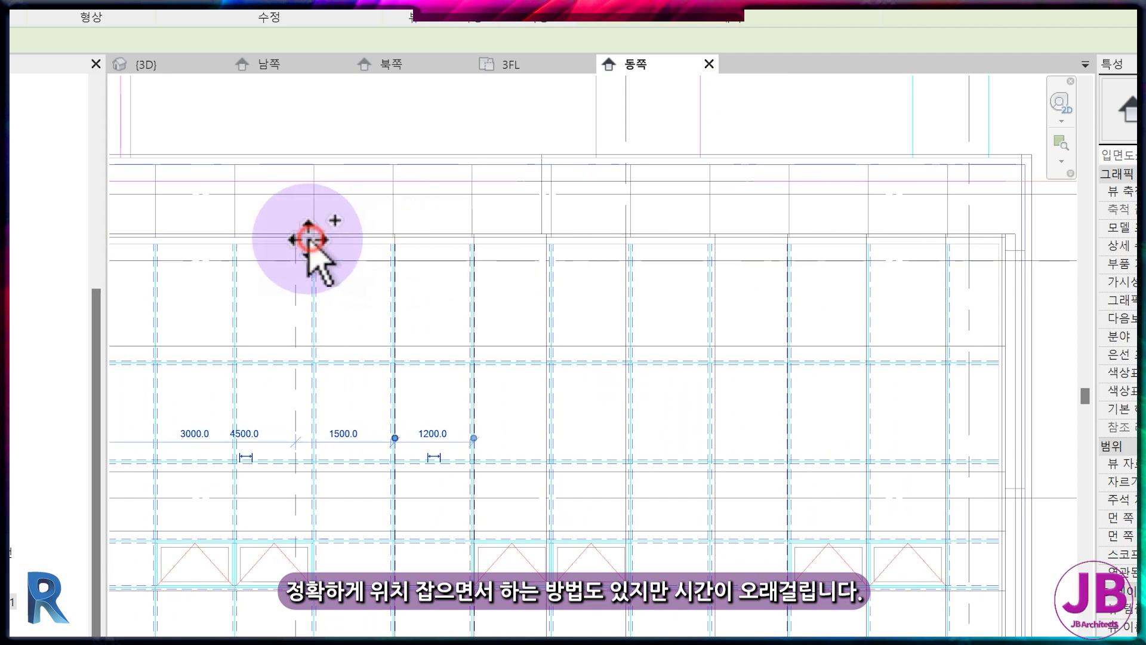
click(308, 241)
click(167, 238)
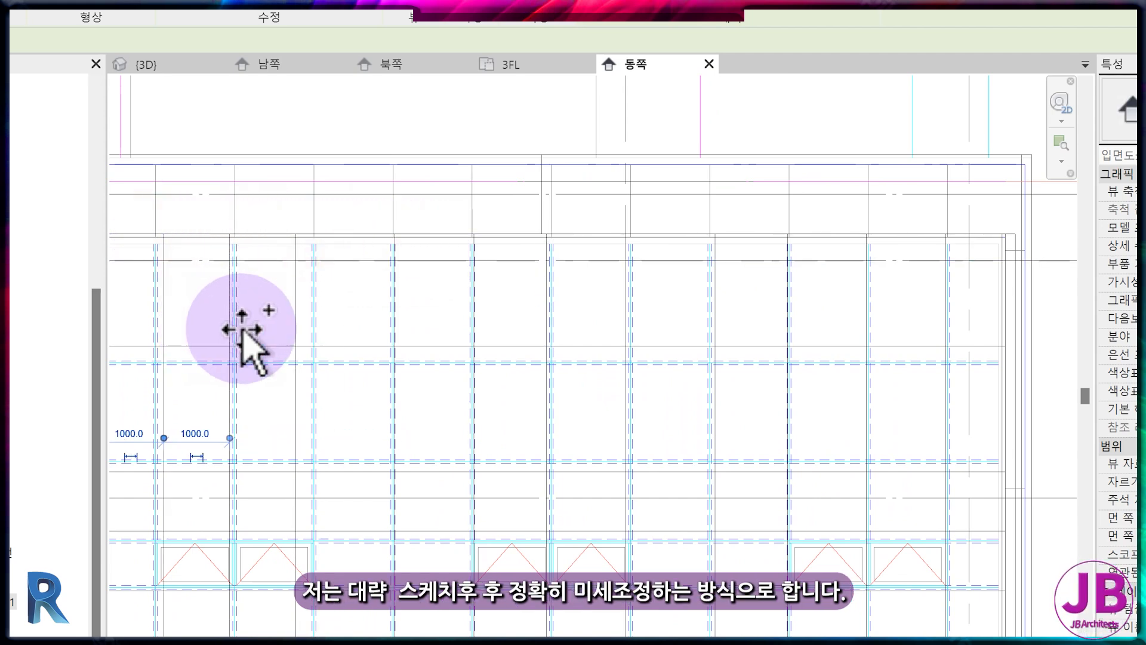
middle_drag(241, 328, 475, 355)
middle_drag(747, 455, 664, 510)
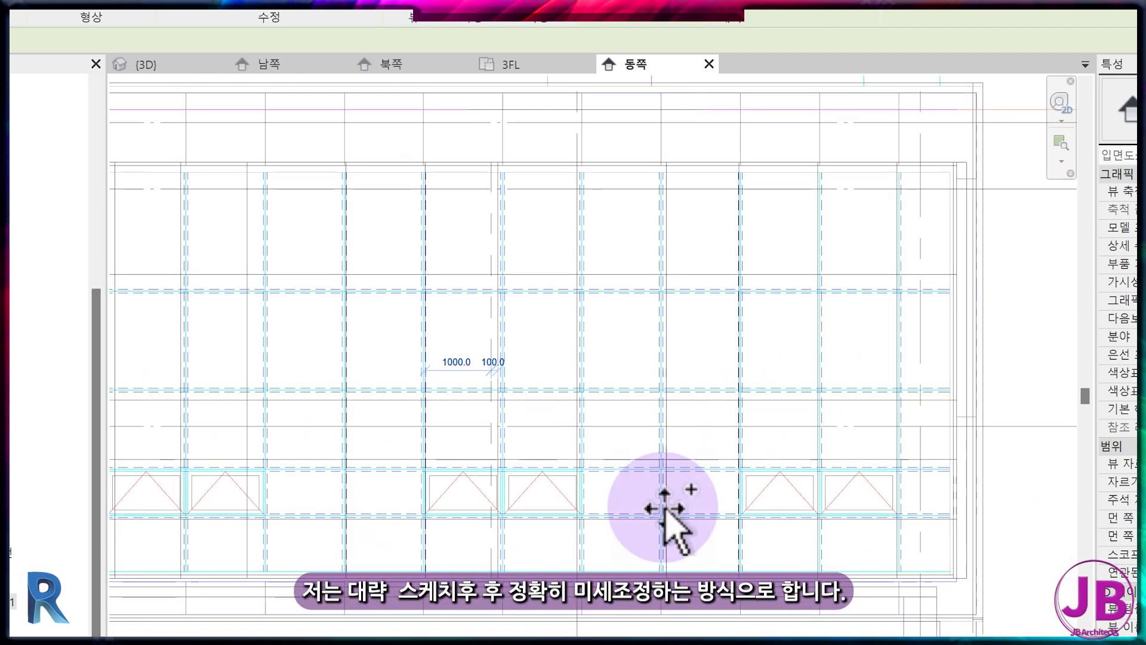
scroll(901, 540, up, 3)
key(Escape)
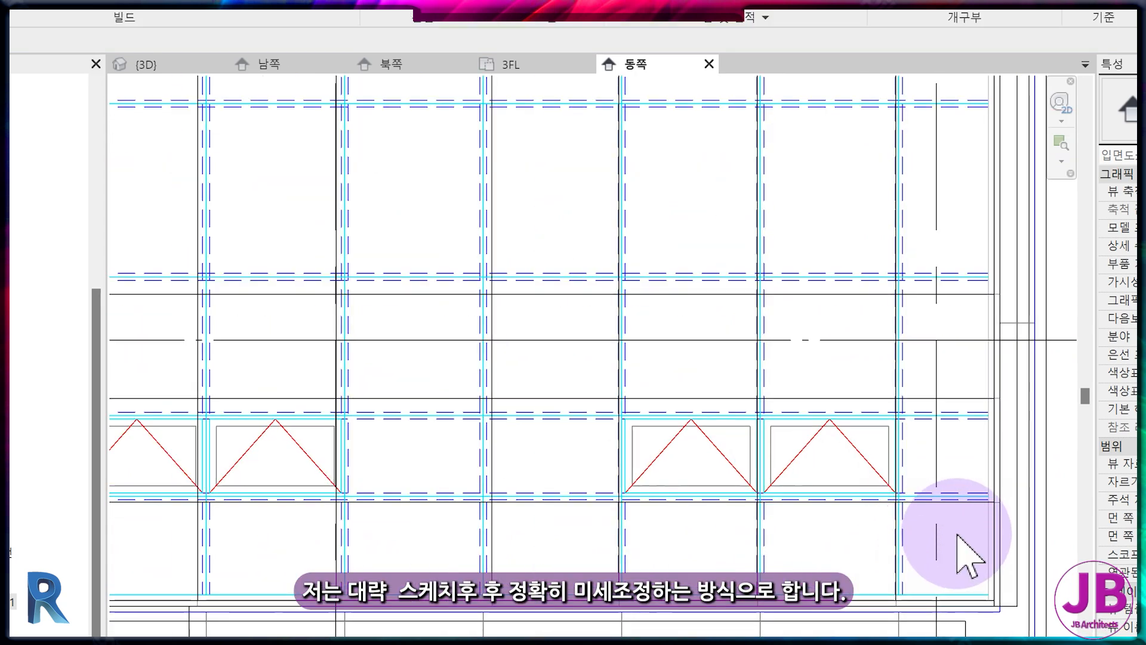
Align the three rightmost vertical curtain grid lines to the CAD mullion centre lines along the right-hand pair of vent windows.
scroll(955, 537, up, 4)
key(a)
key(l)
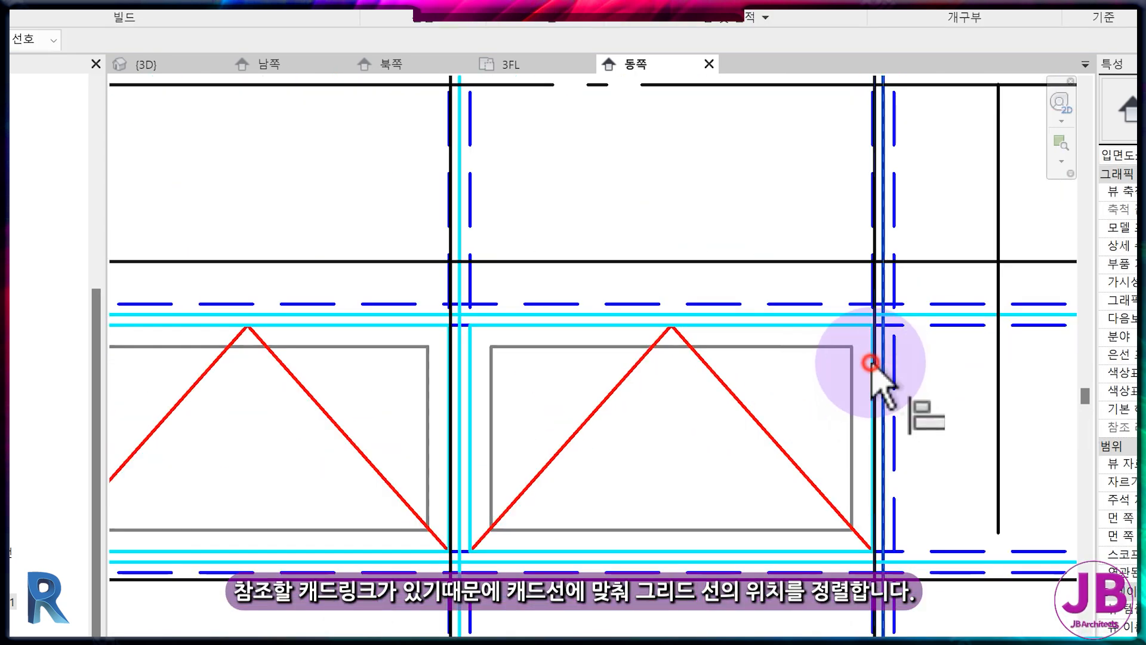
click(872, 362)
click(461, 387)
click(458, 385)
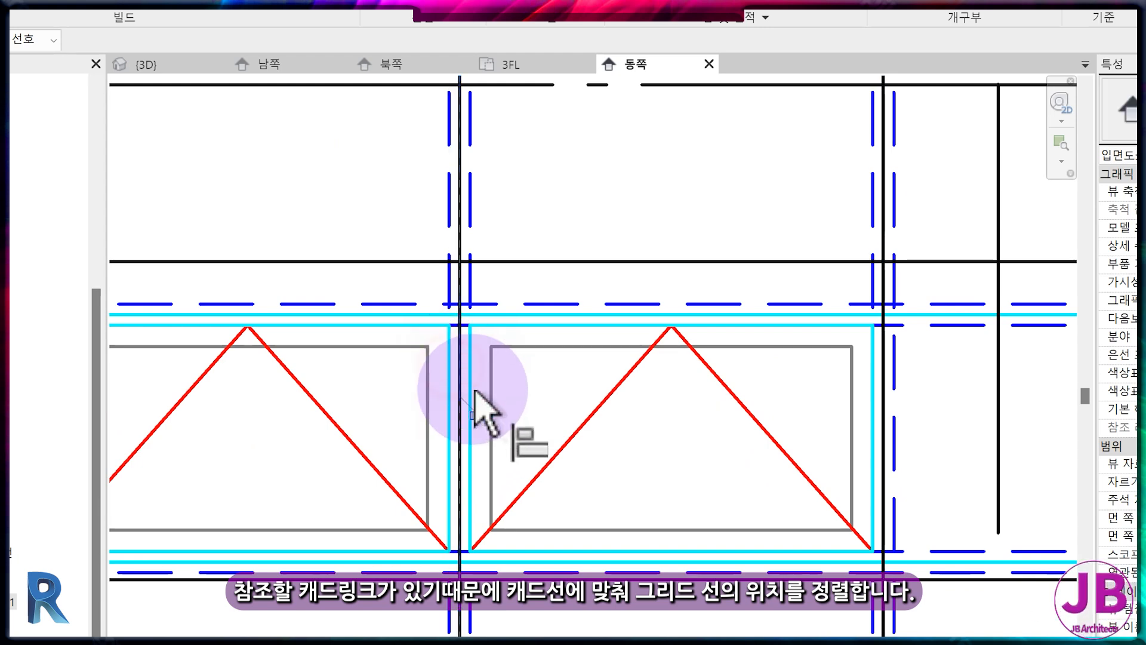
scroll(328, 473, down, 3)
scroll(378, 435, up, 4)
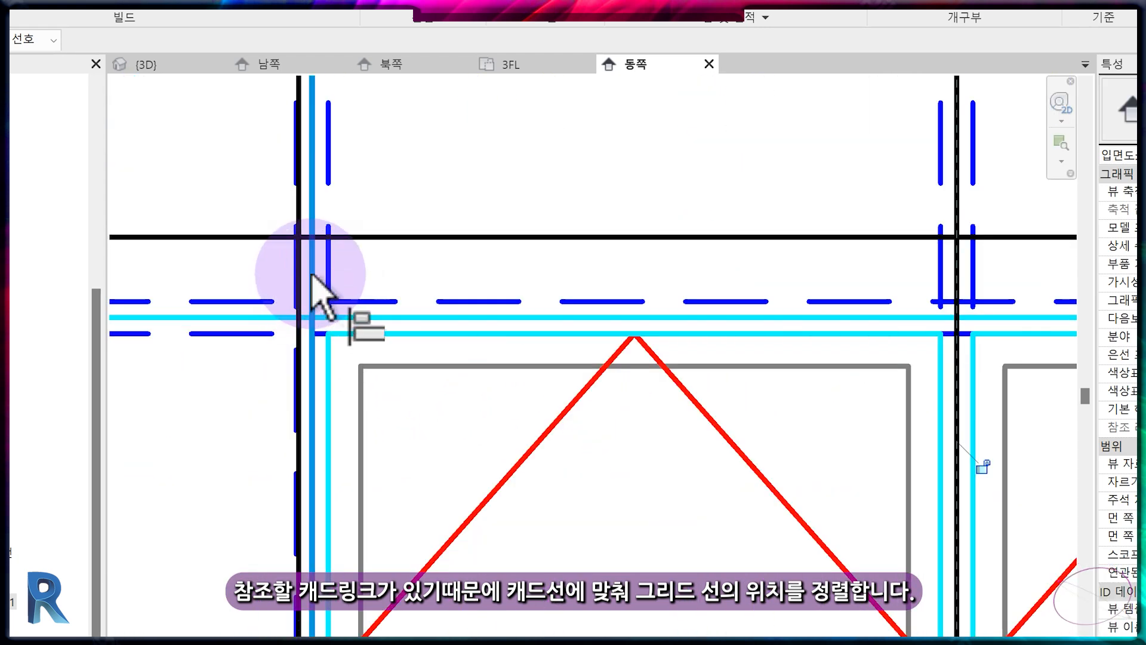
Align the next two vertical curtain grid lines, in the windowless bays and at the adjoining window's edge, to their CAD centre lines.
scroll(307, 277, down, 3)
middle_drag(302, 388, 700, 431)
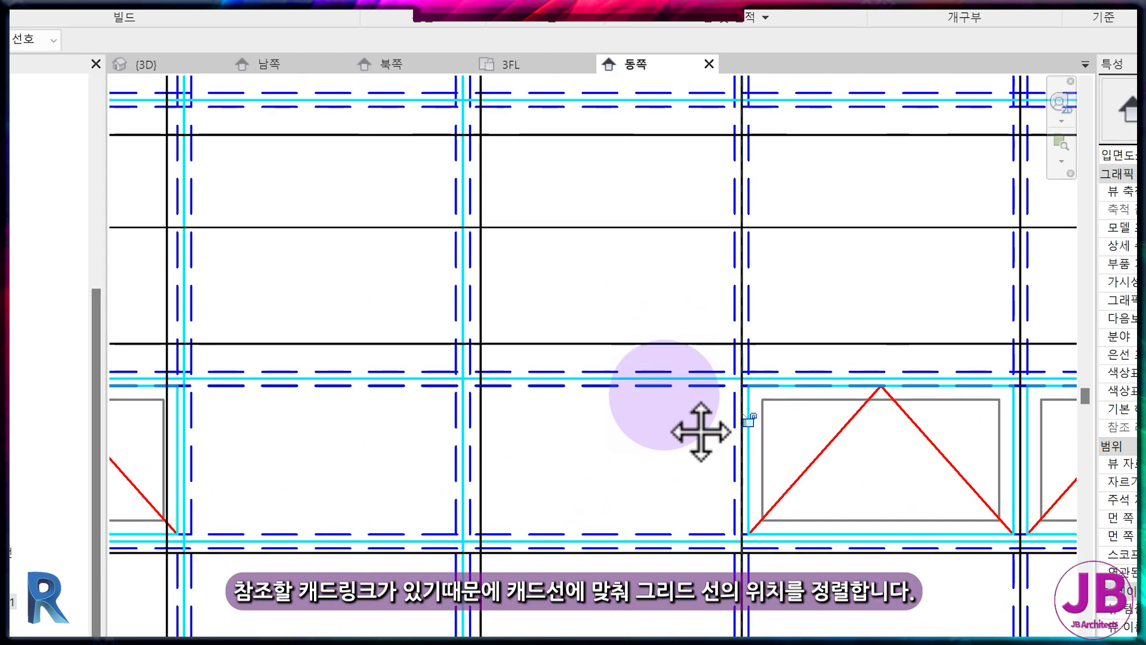
scroll(510, 411, up, 8)
click(366, 382)
click(420, 382)
scroll(442, 406, down, 6)
scroll(538, 461, up, 4)
click(456, 209)
click(415, 201)
scroll(382, 233, down, 5)
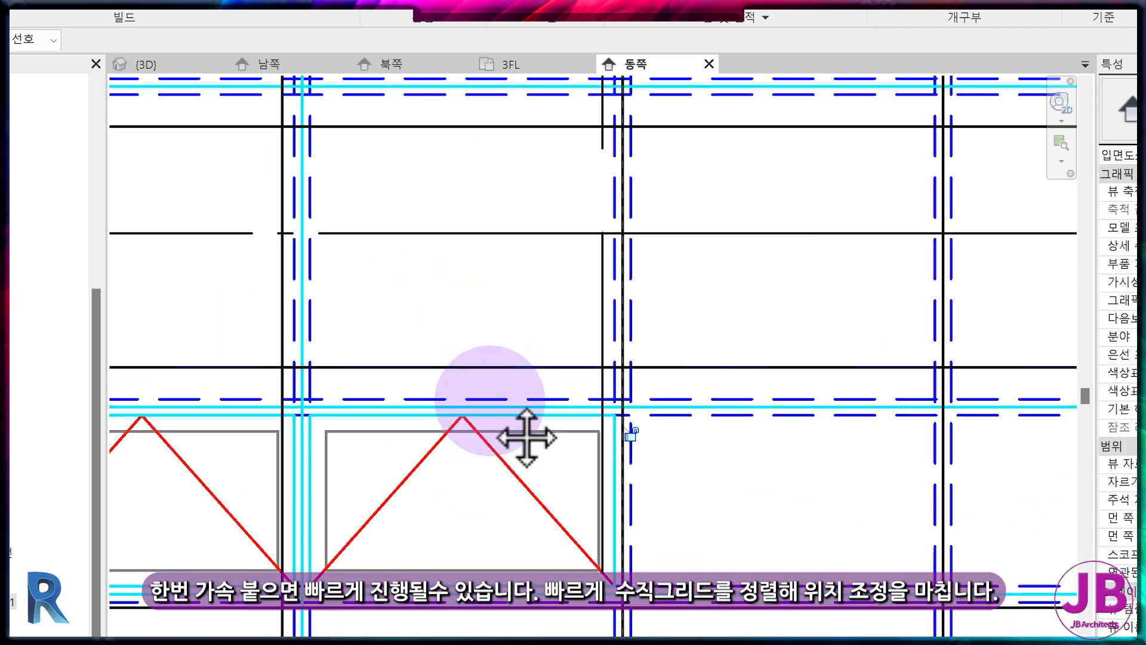
Align the vertical curtain grid line between the next two vent windows to its CAD centre line and leave the Align command.
middle_drag(490, 401, 692, 407)
scroll(508, 308, up, 2)
click(480, 294)
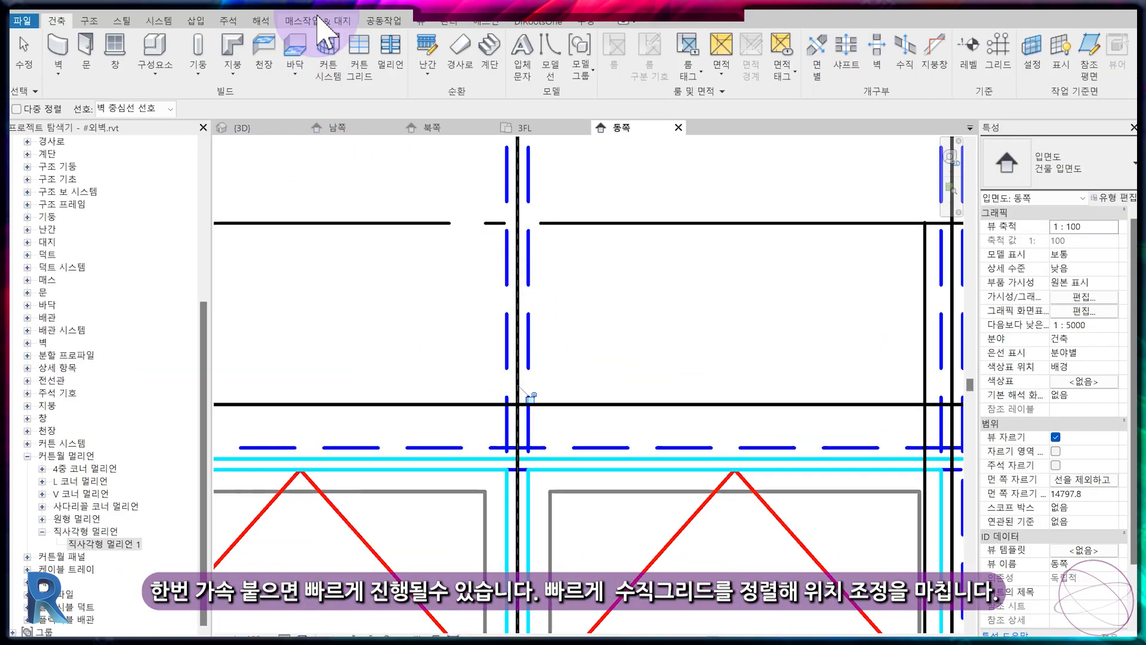
click(325, 8)
scroll(370, 459, down, 4)
middle_drag(316, 493, 587, 436)
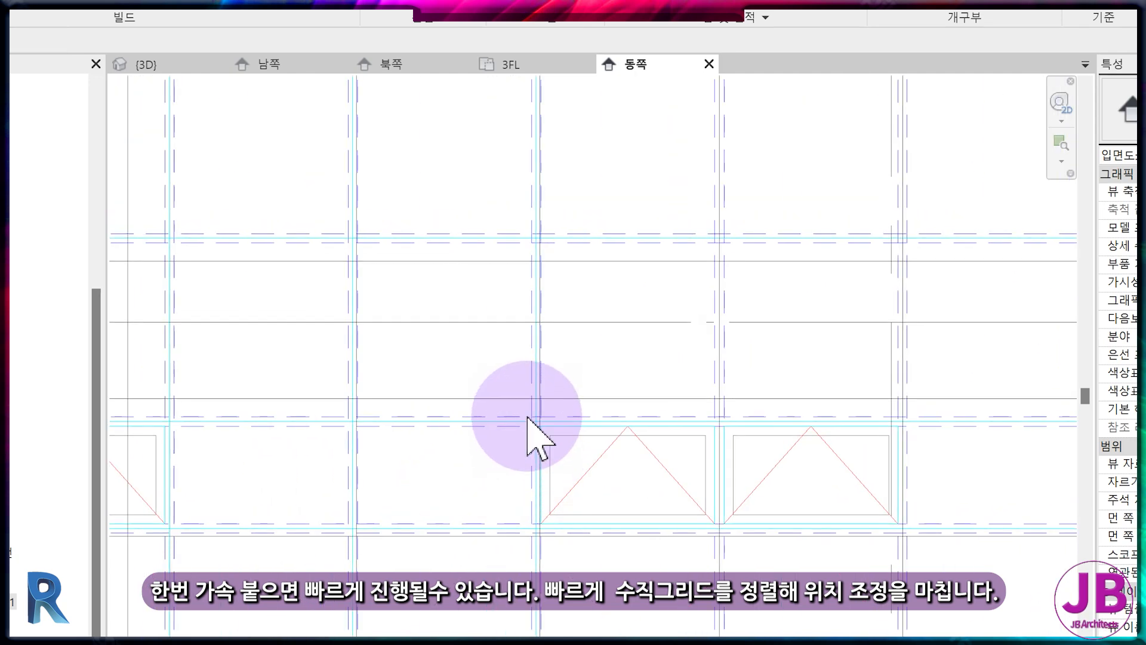
Align the vertical curtain grid lines in the east elevation with the mullion centre lines of the reference drawing.
scroll(540, 407, up, 4)
click(567, 274)
scroll(573, 358, down, 4)
middle_drag(573, 358, 633, 408)
scroll(512, 304, up, 3)
click(529, 197)
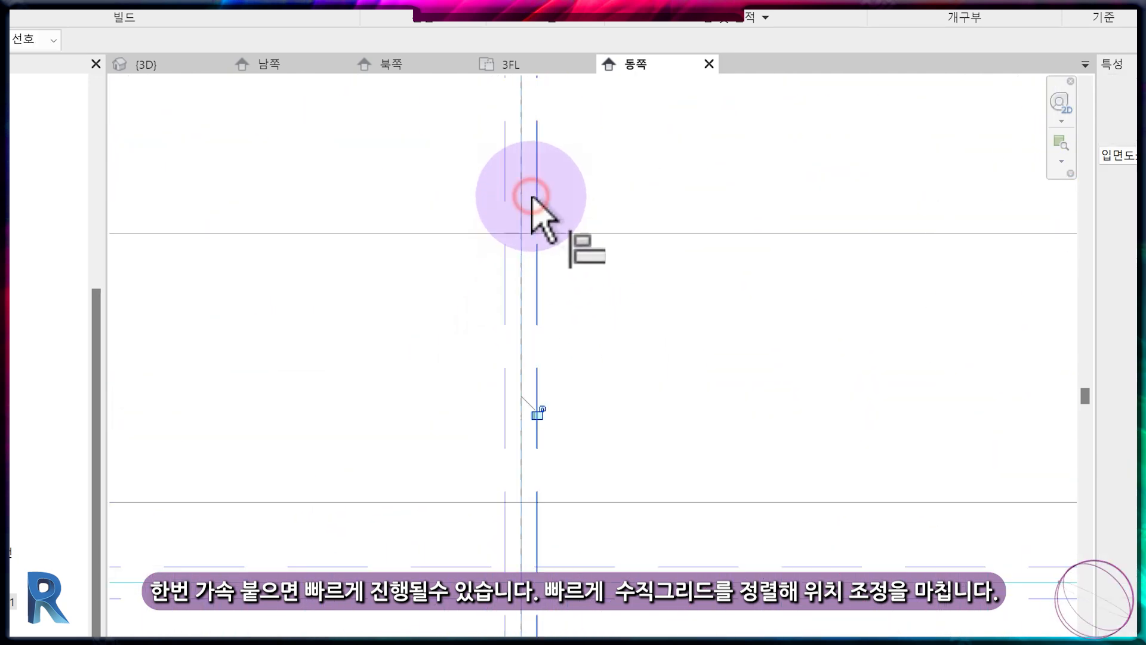
scroll(477, 299, down, 3)
middle_drag(465, 328, 417, 332)
scroll(565, 366, up, 3)
click(565, 365)
scroll(660, 409, down, 3)
middle_drag(661, 409, 440, 379)
scroll(729, 429, up, 3)
Align the horizontal curtain grid line above the window row with the drawing's dashed-edged mullion centre line.
middle_drag(729, 430, 547, 406)
scroll(555, 373, up, 3)
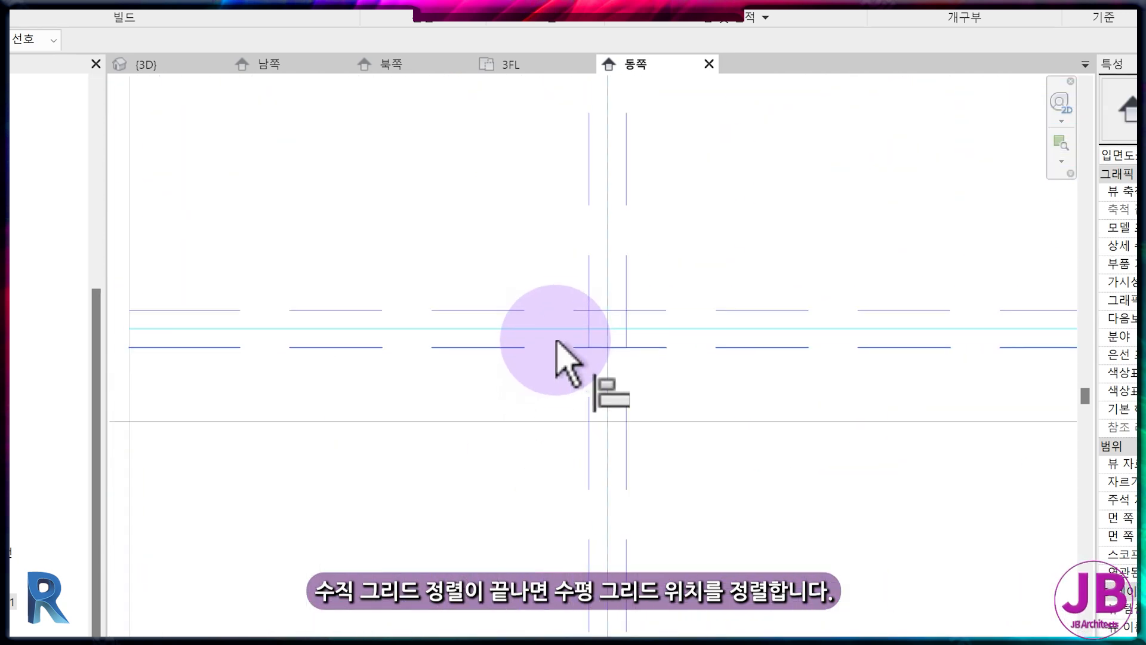
scroll(465, 418, down, 3)
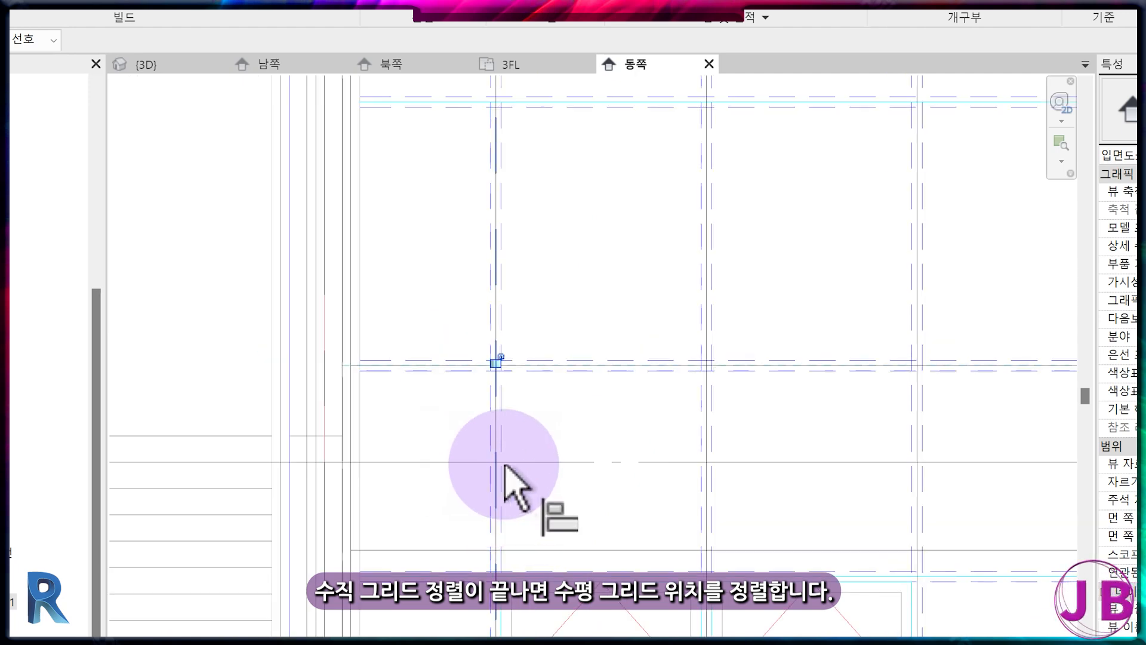
middle_drag(504, 486, 538, 627)
scroll(496, 370, up, 3)
scroll(495, 370, down, 2)
click(532, 325)
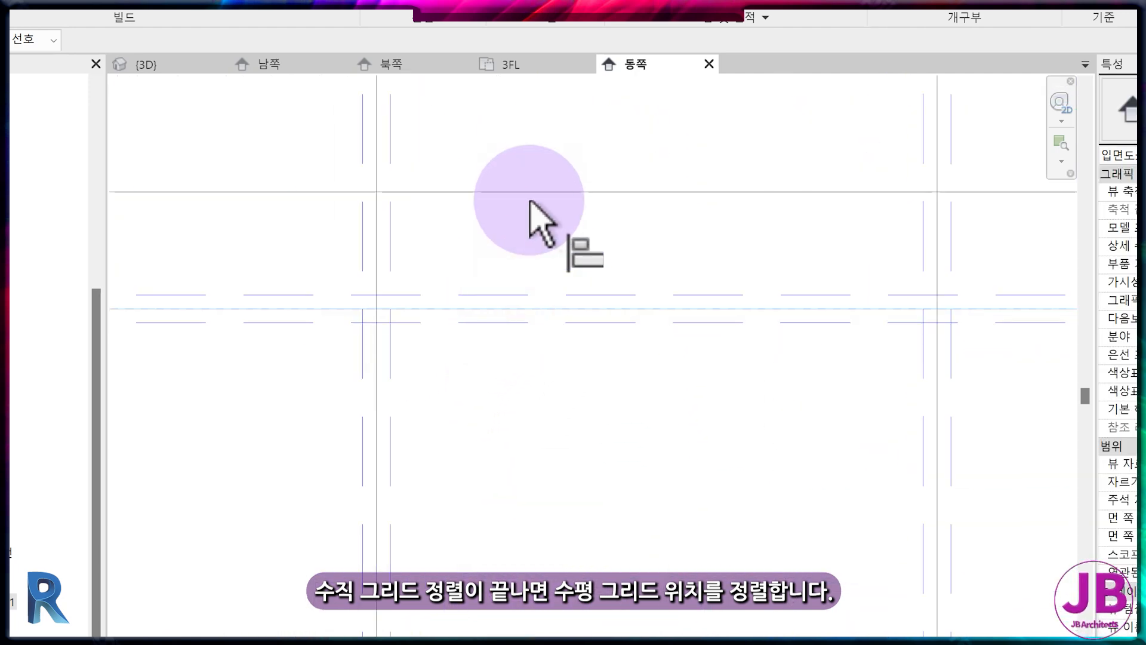
click(537, 197)
middle_drag(583, 456, 530, 596)
scroll(568, 430, down, 2)
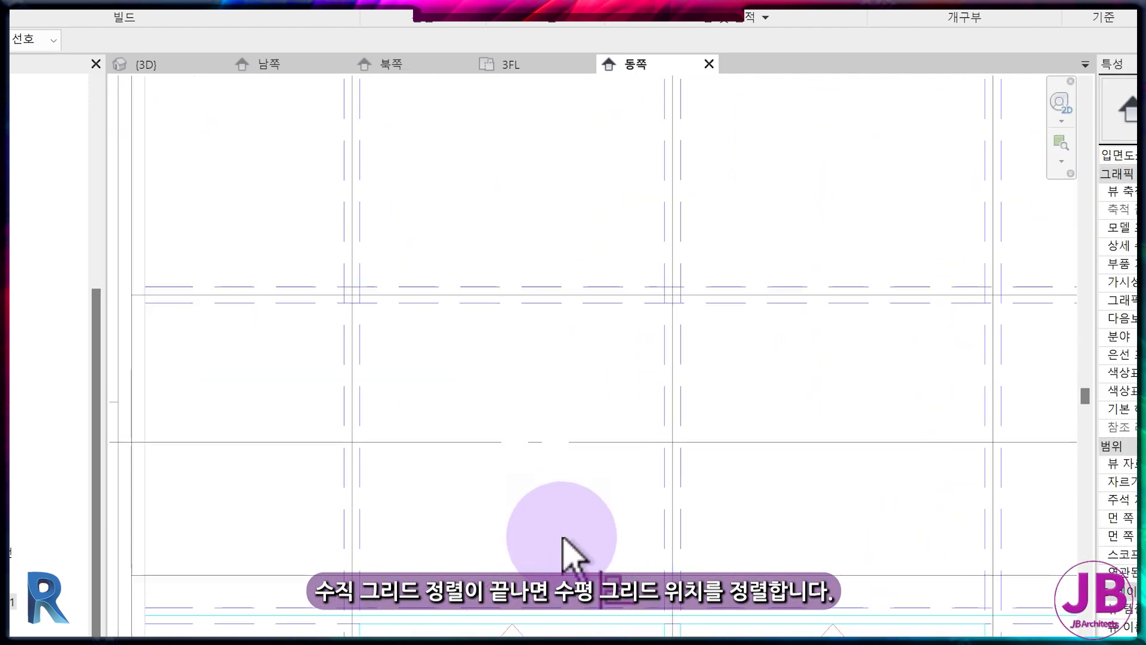
Align the horizontal curtain grid lines at the head and sill of the window row with their mullion centre lines.
scroll(567, 550, up, 2)
scroll(555, 477, down, 2)
middle_drag(573, 490, 661, 440)
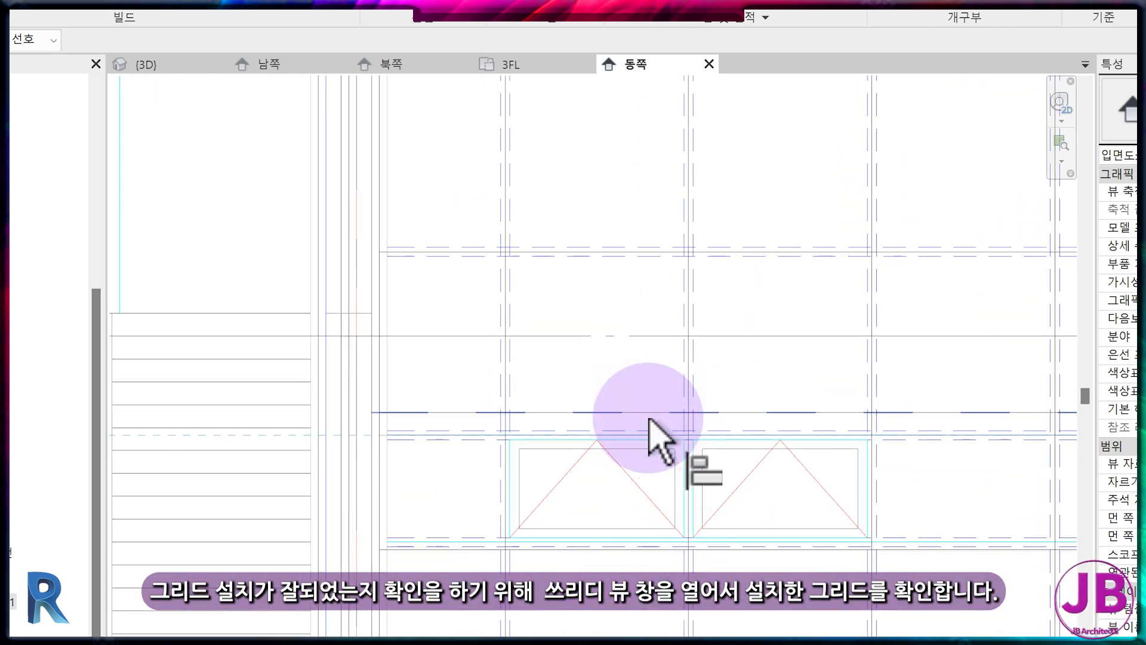
scroll(639, 567, up, 3)
middle_drag(638, 567, 716, 486)
scroll(556, 549, down, 3)
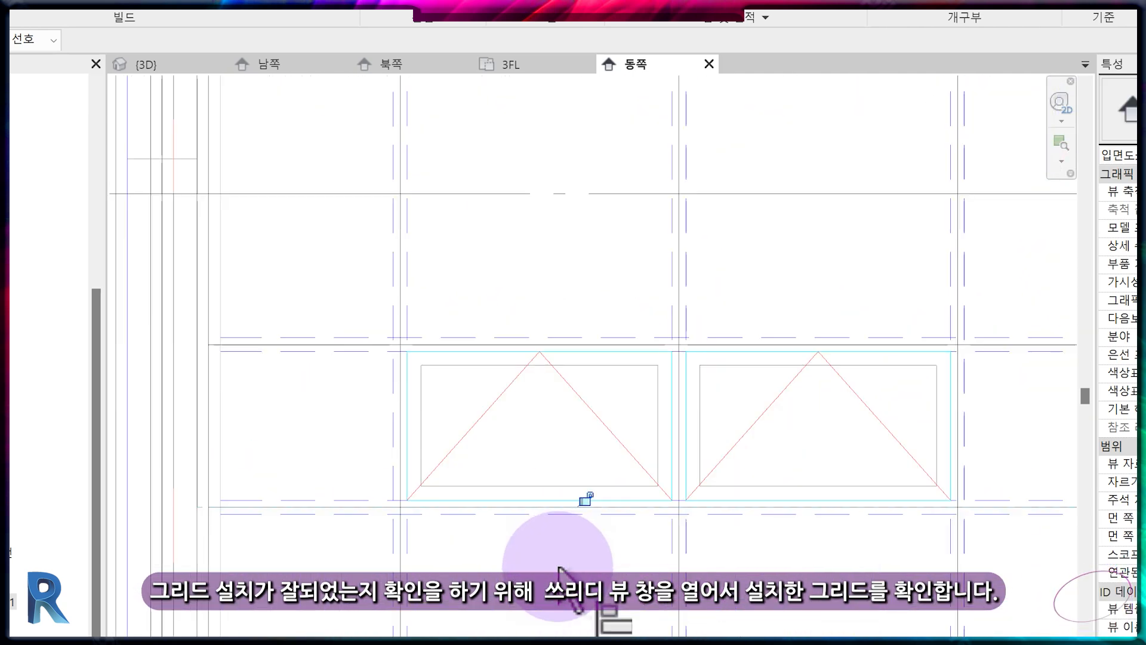
scroll(656, 597, up, 1)
scroll(686, 614, down, 2)
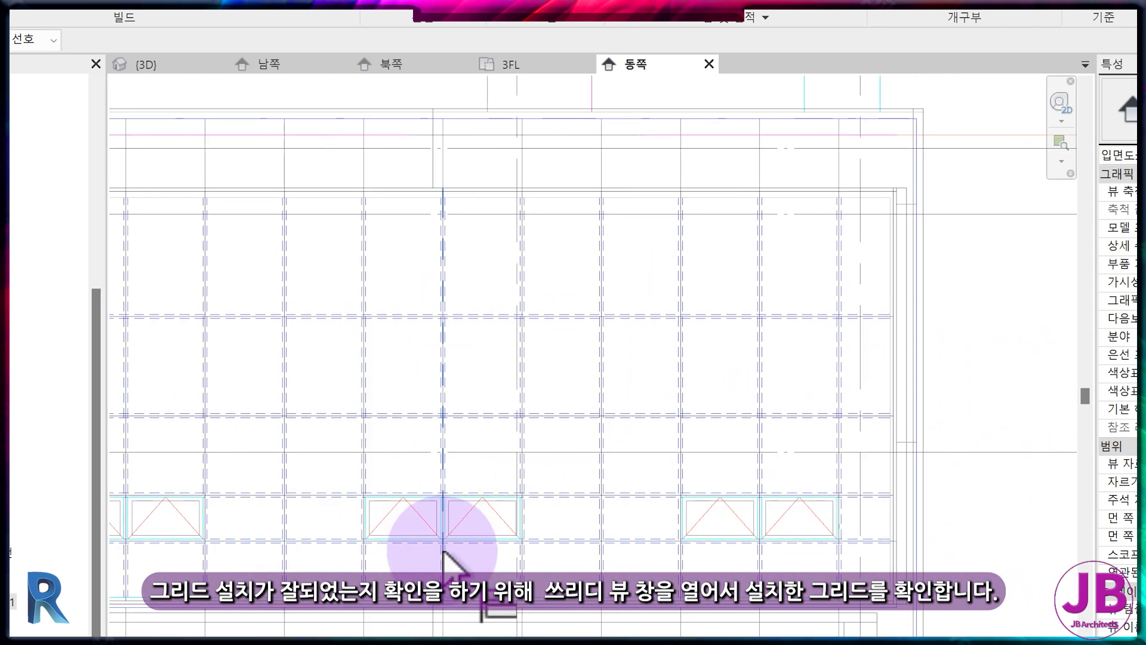
In the 3D view, edit the #동측커튼월 curtain system type, setting the Grid 1 mullion interior type to 직사각형 멀리언 1.
click(149, 58)
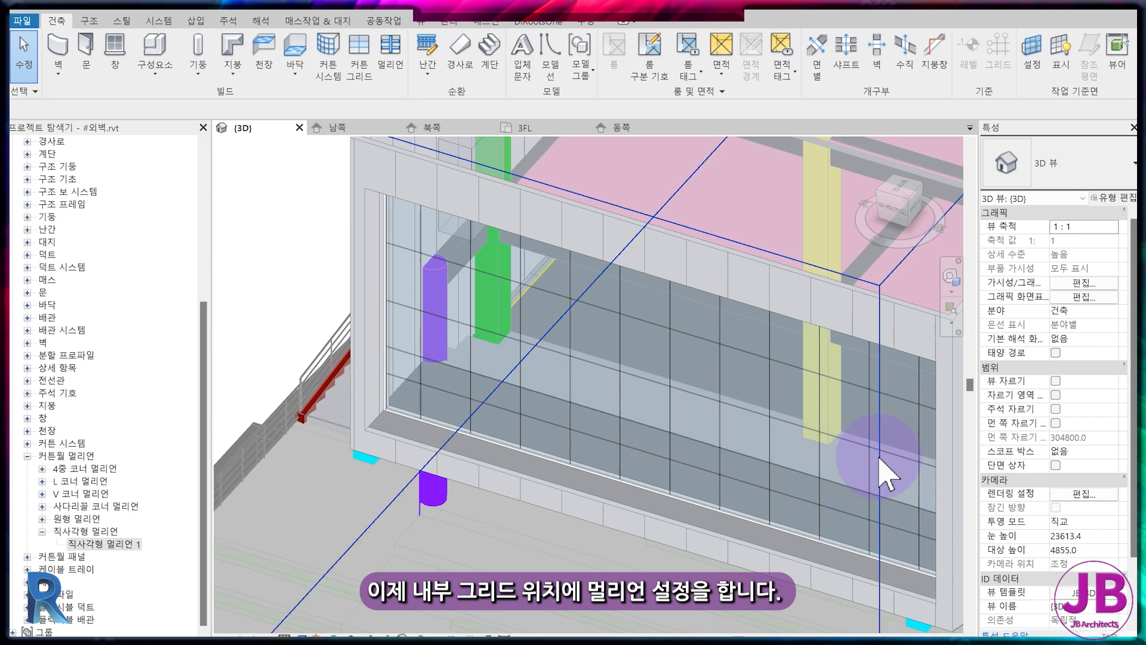
click(820, 391)
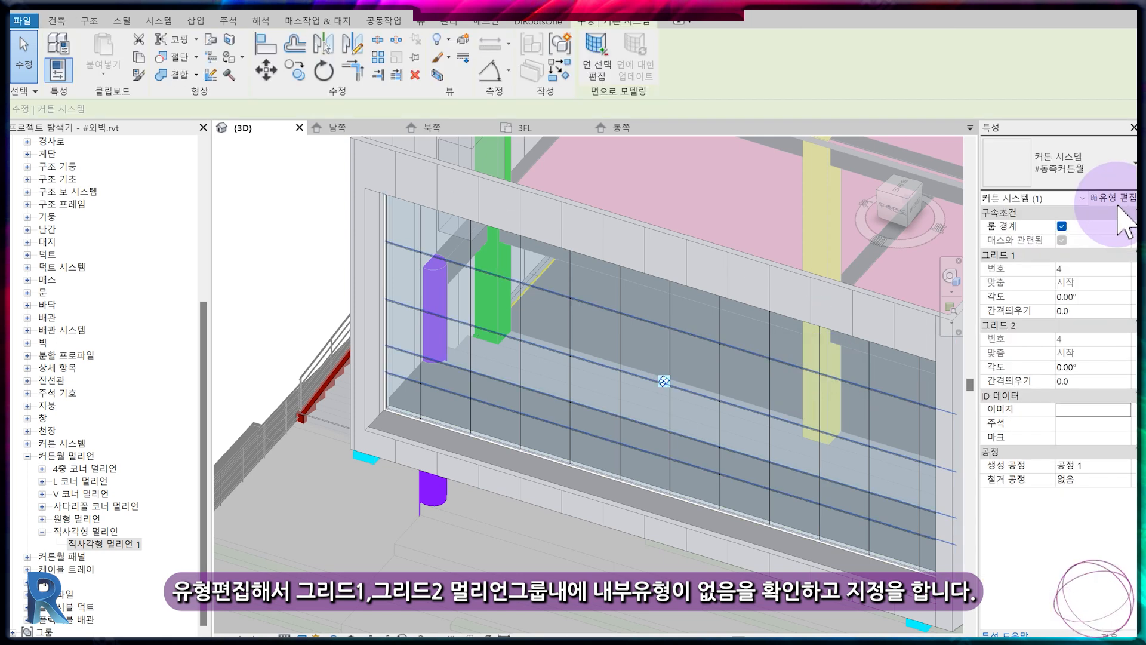
click(1113, 199)
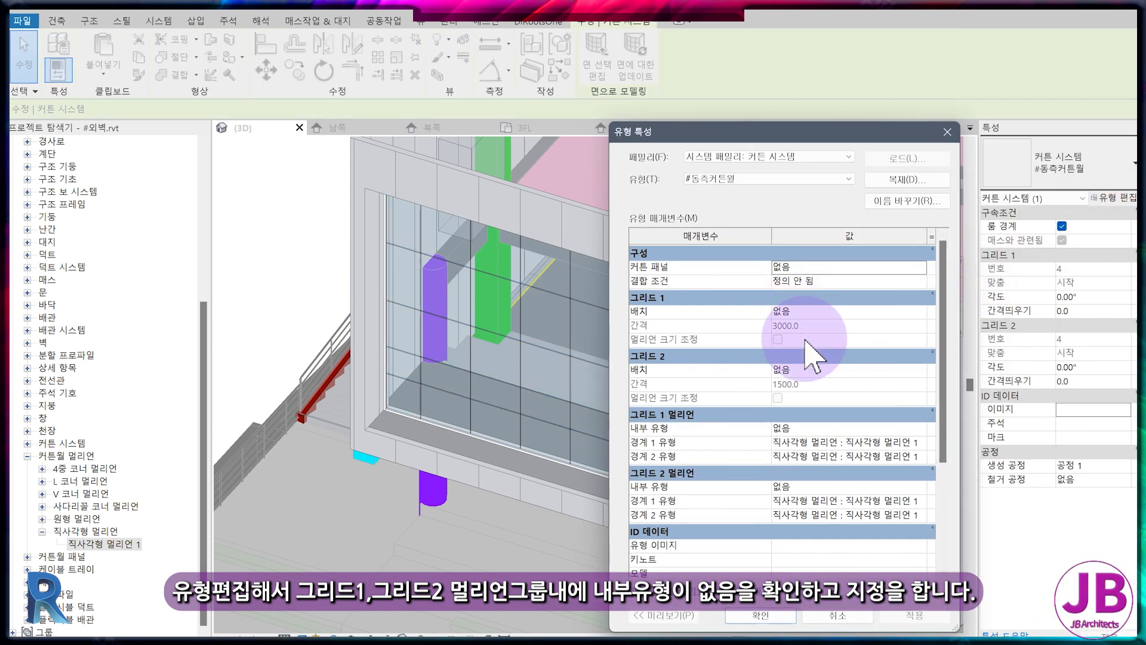
click(857, 430)
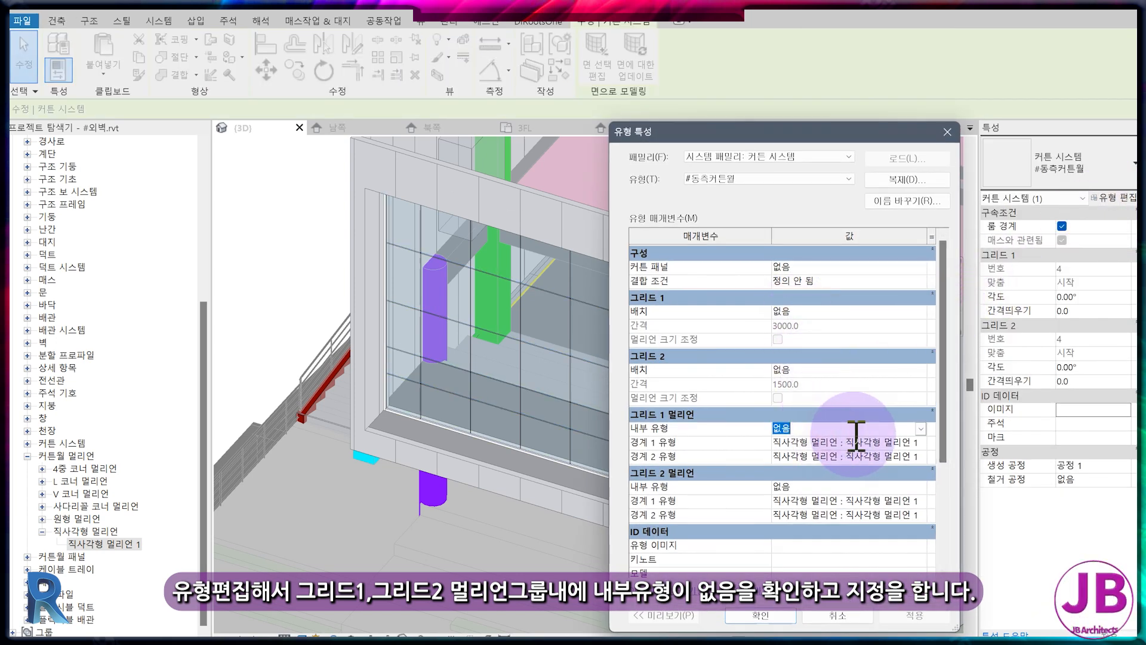
click(921, 429)
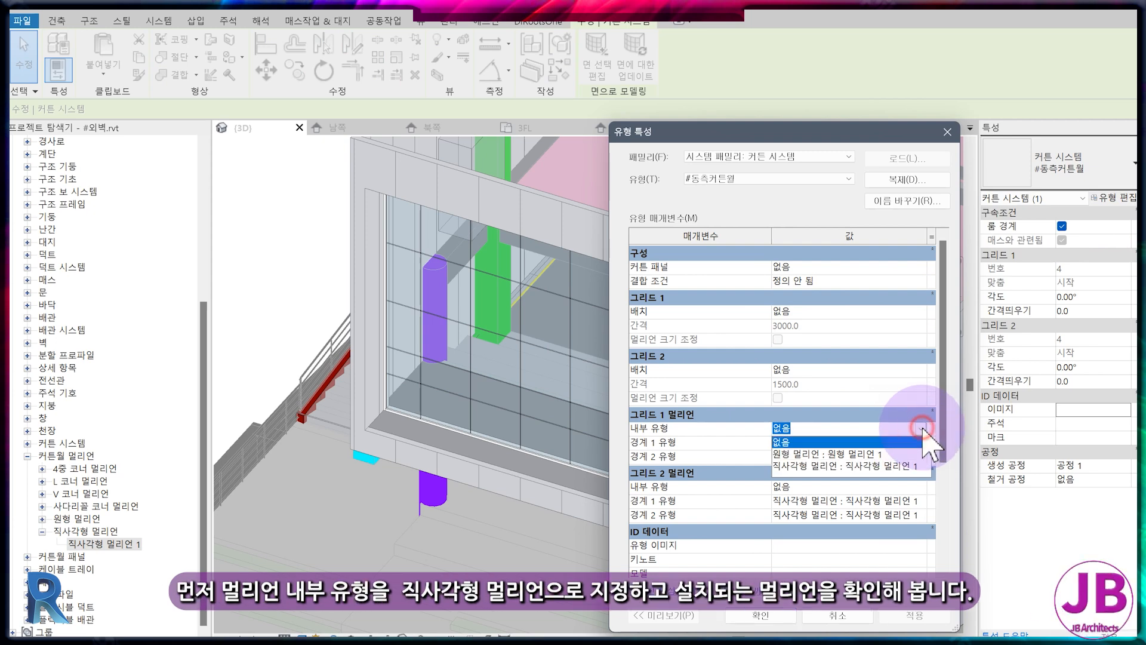
click(866, 466)
Set the Grid 2 mullion interior type to 직사각형 멀리언 1, apply the type changes and deselect the curtain system.
click(824, 487)
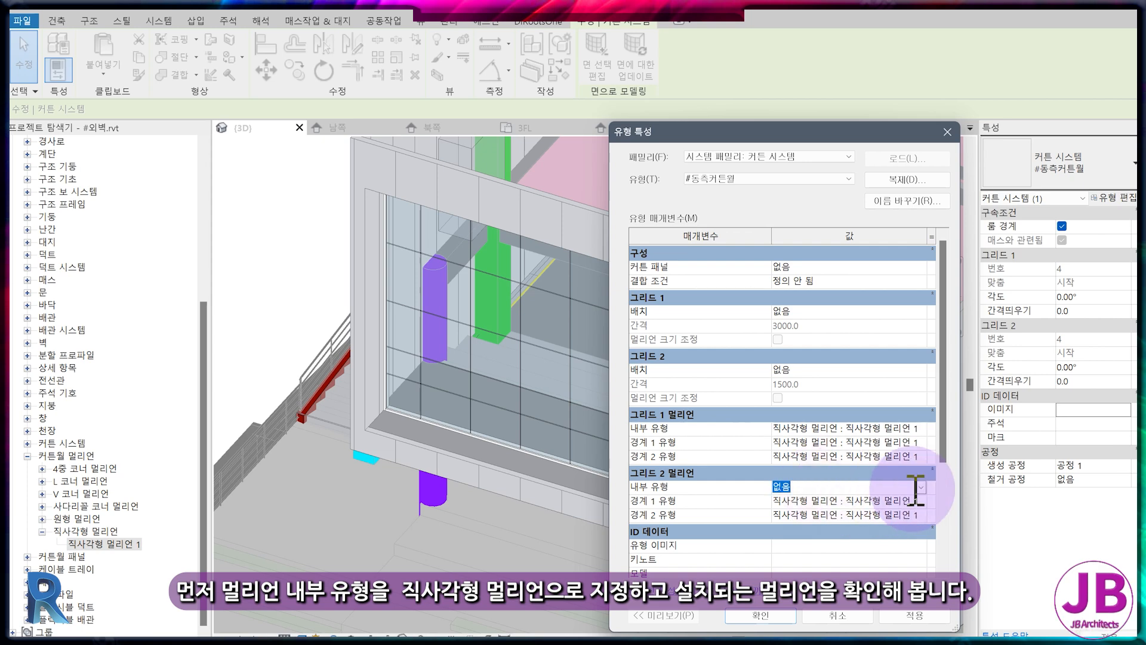
click(921, 486)
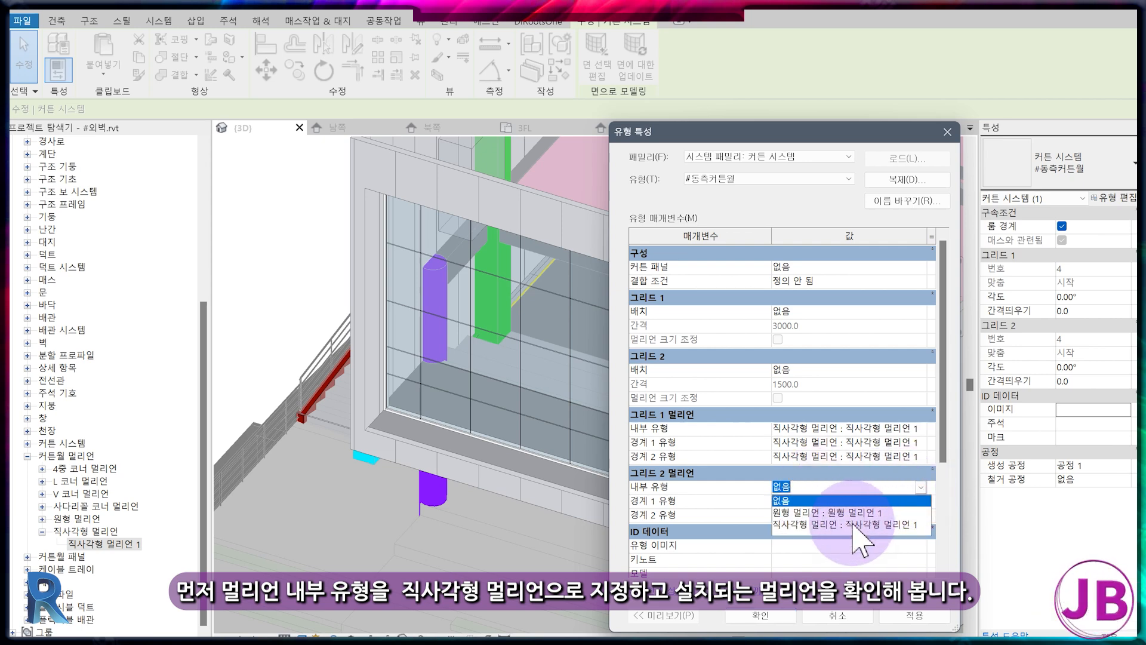
click(857, 536)
click(761, 615)
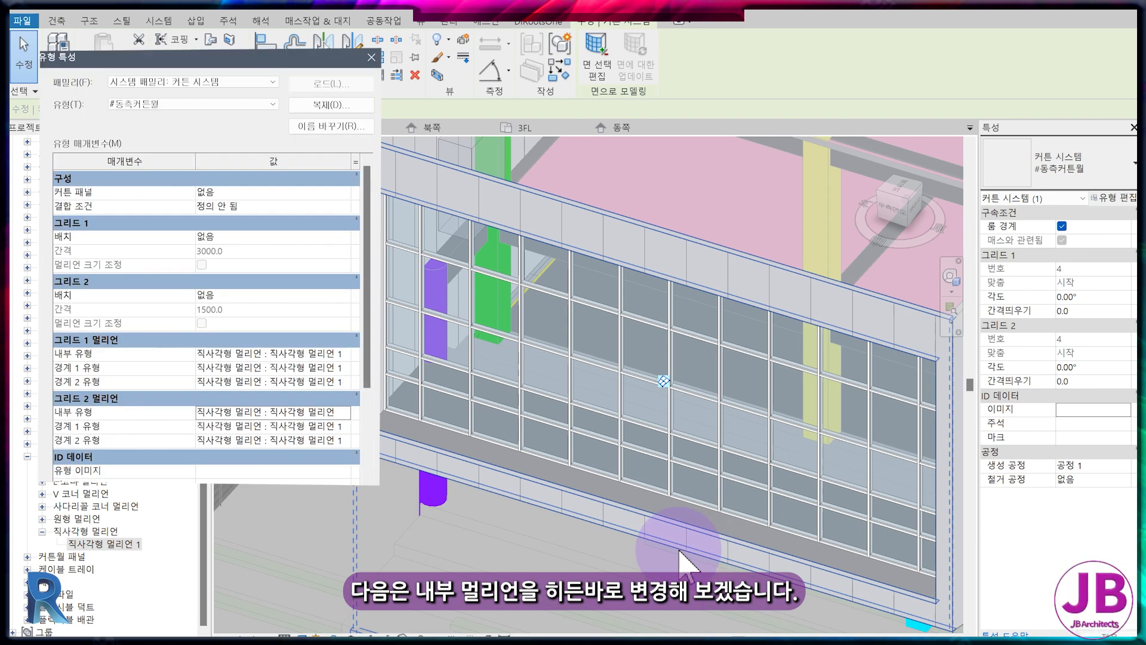
key(Escape)
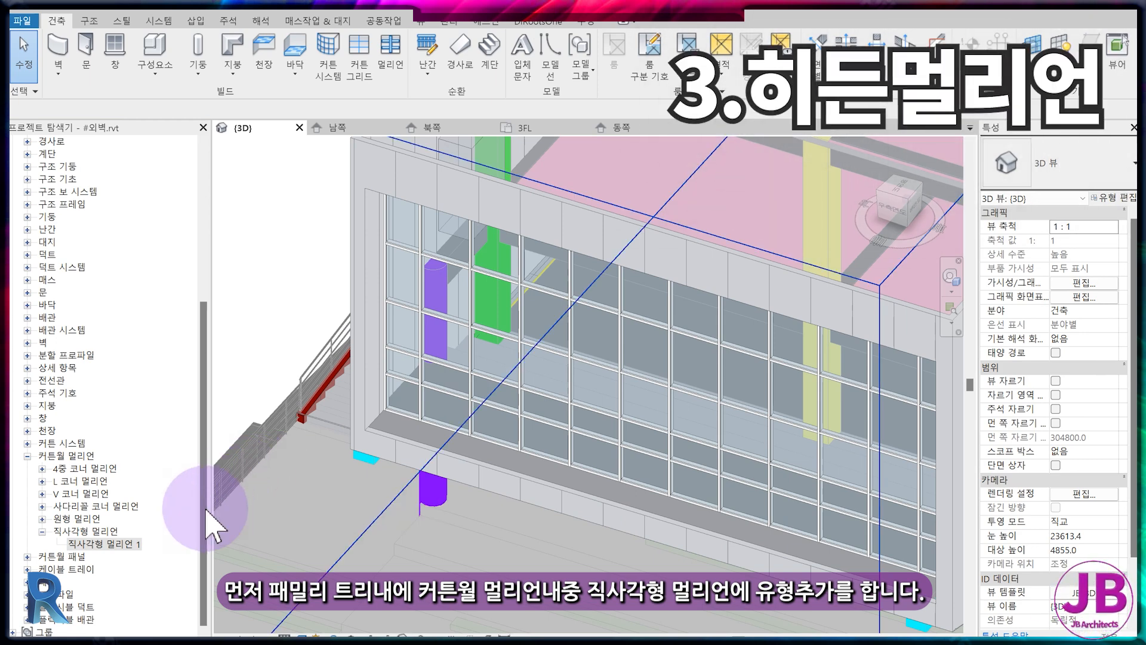
Add a new type named 히든멀리언 to the rectangular mullion (직사각형 멀리언) family.
right_click(91, 529)
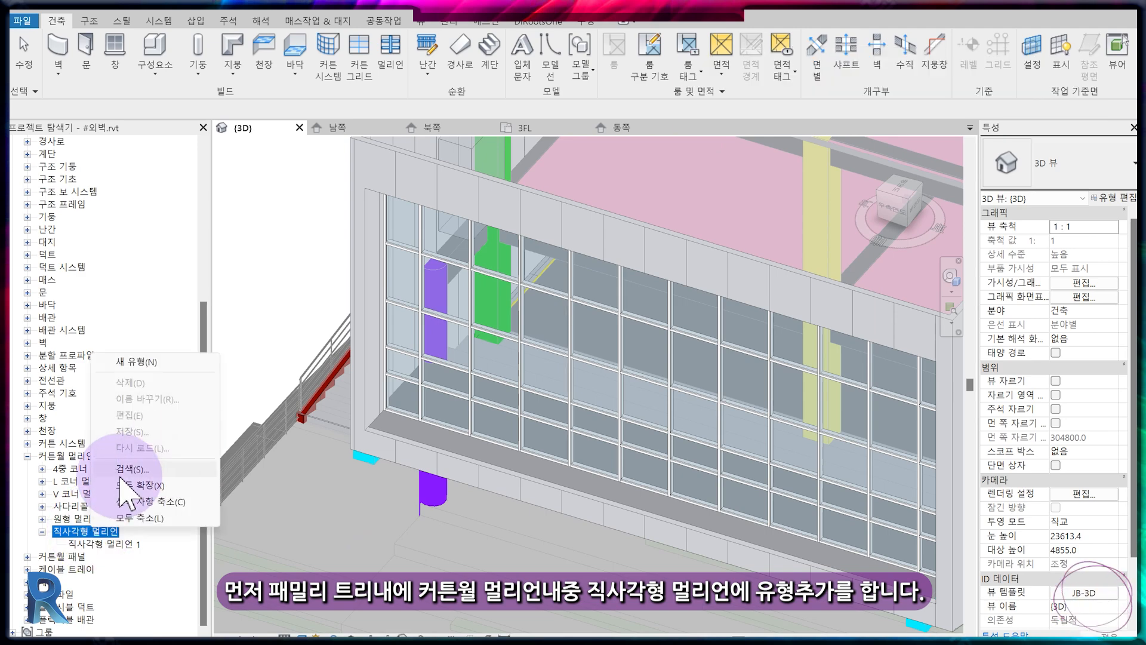
click(142, 362)
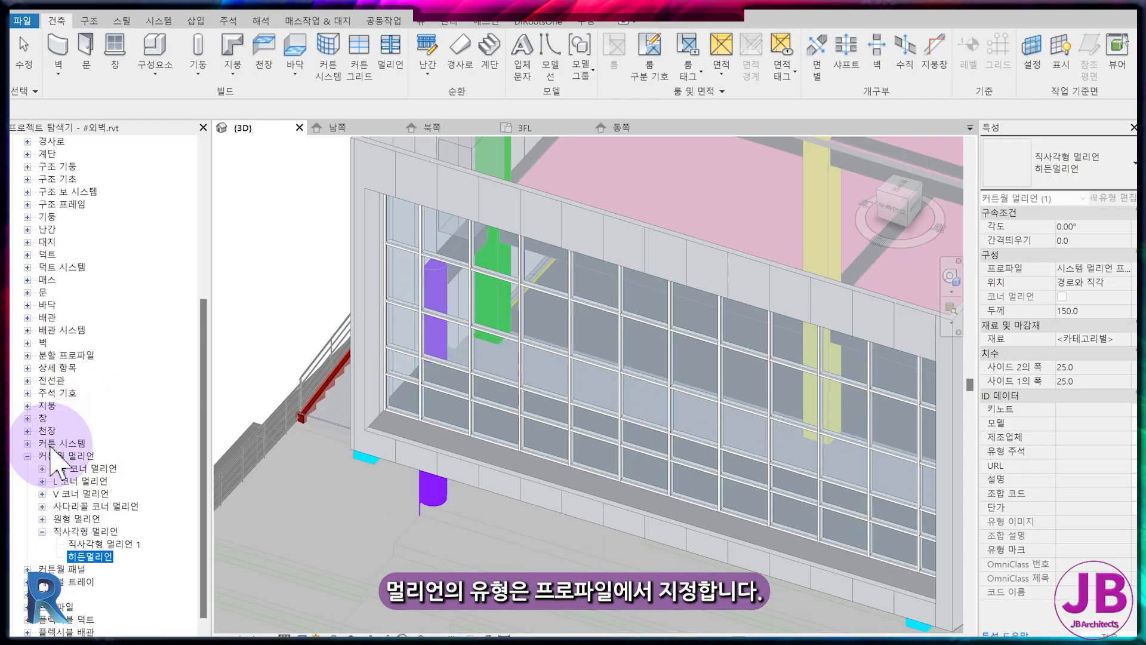
List the project's profile families, then load the open #JB-멀리언-V21 profile family into the project and close it.
click(40, 381)
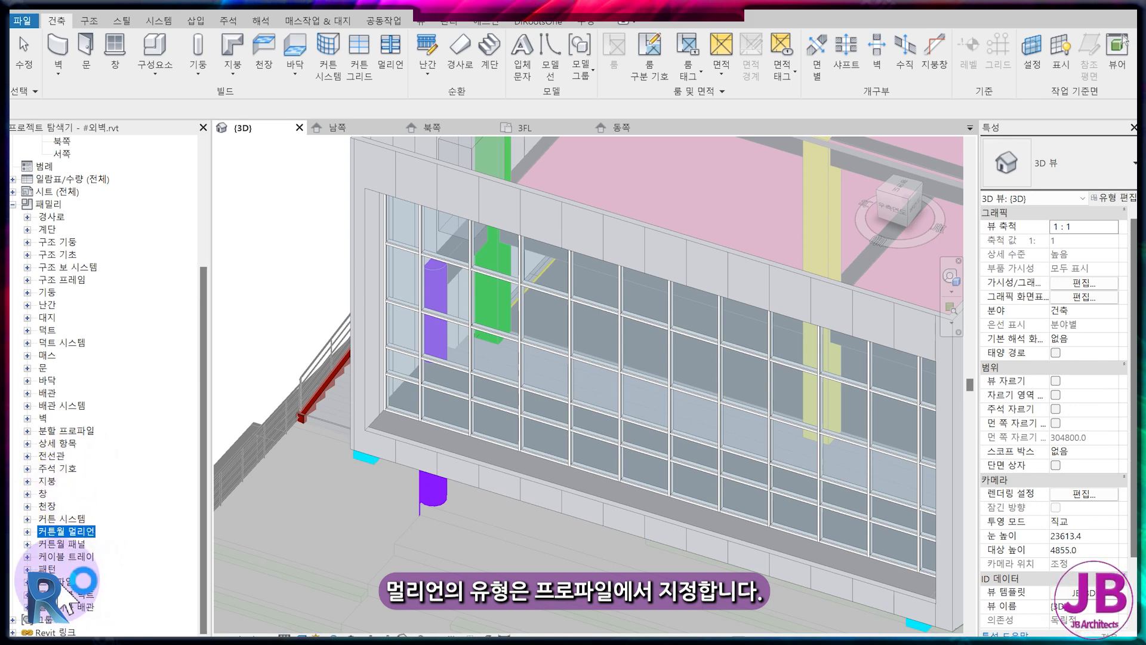
click(27, 581)
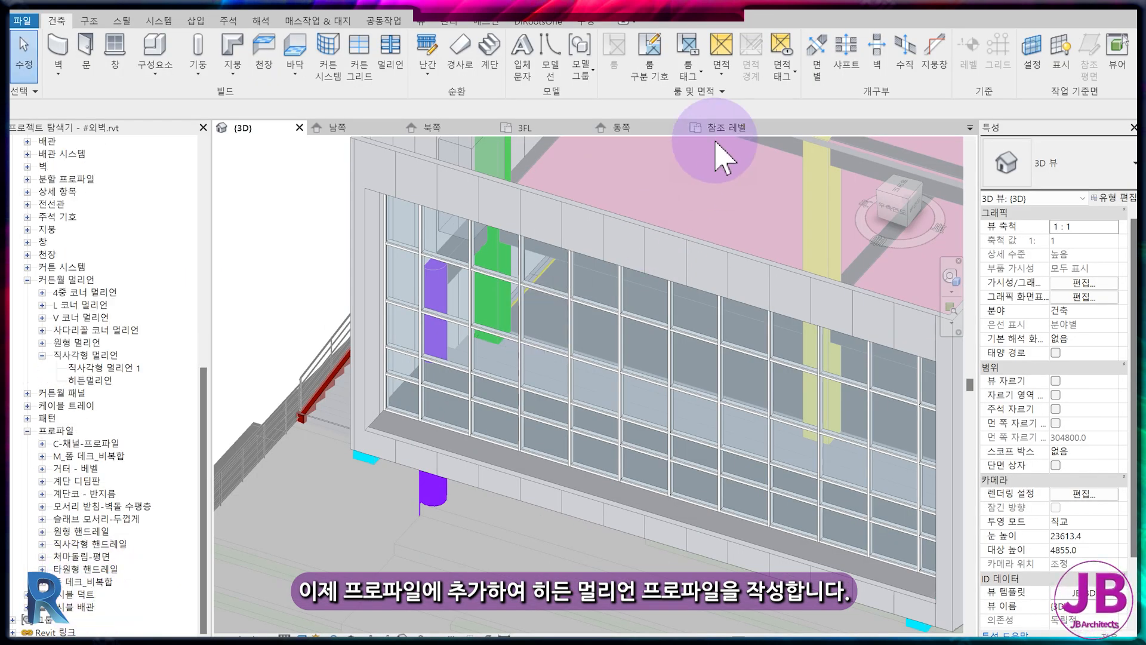
click(713, 132)
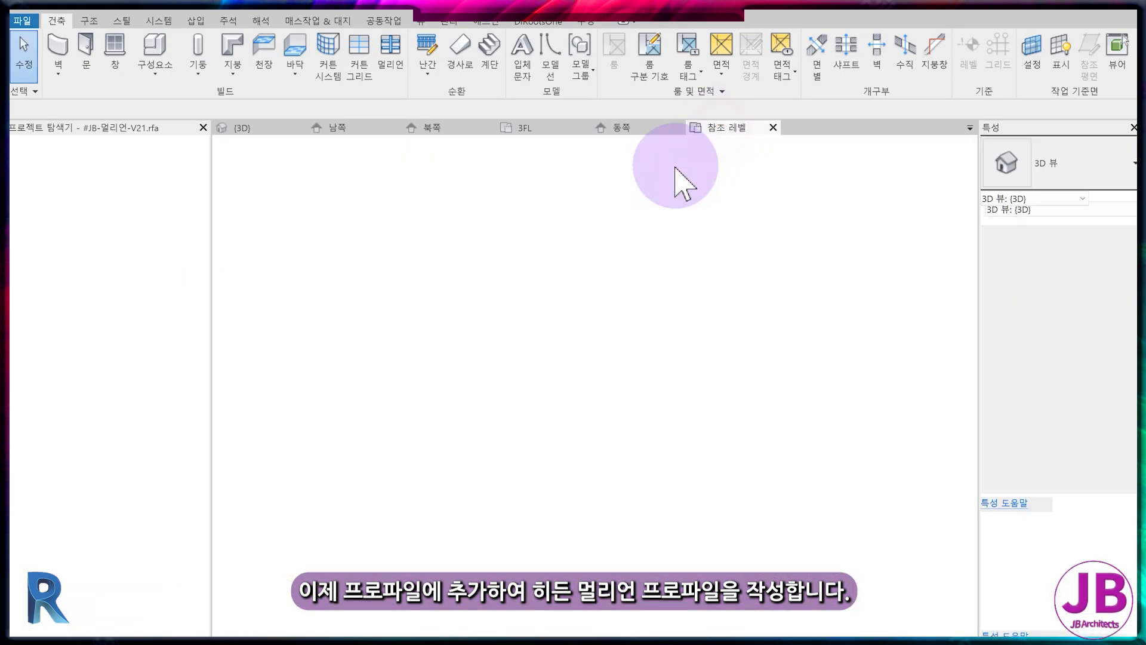
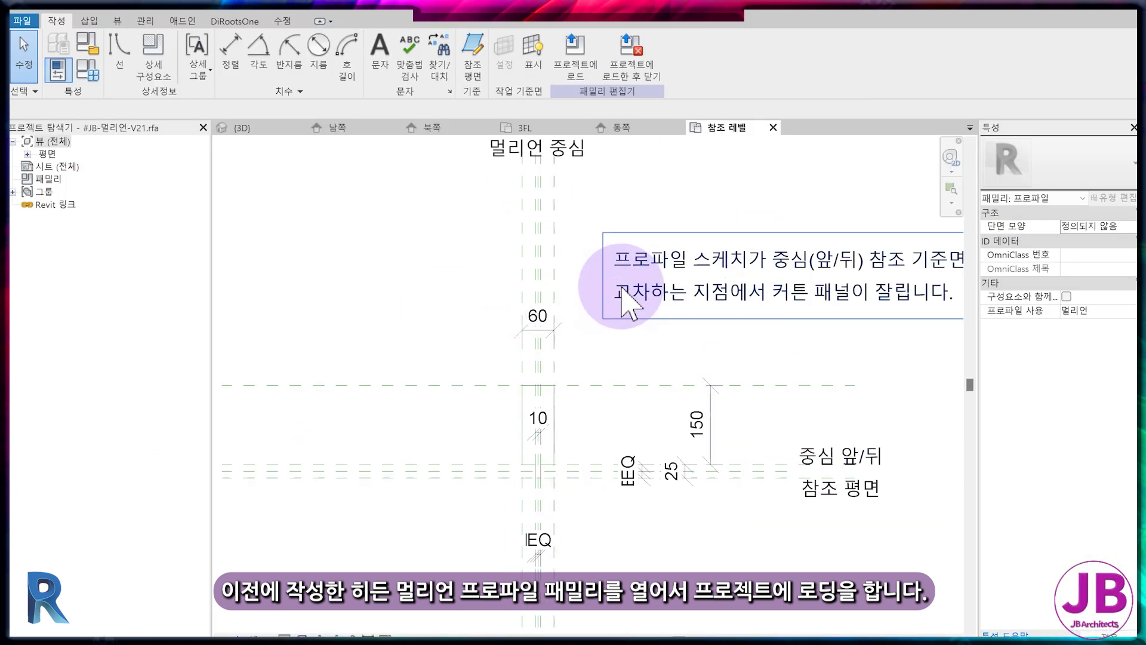
click(637, 60)
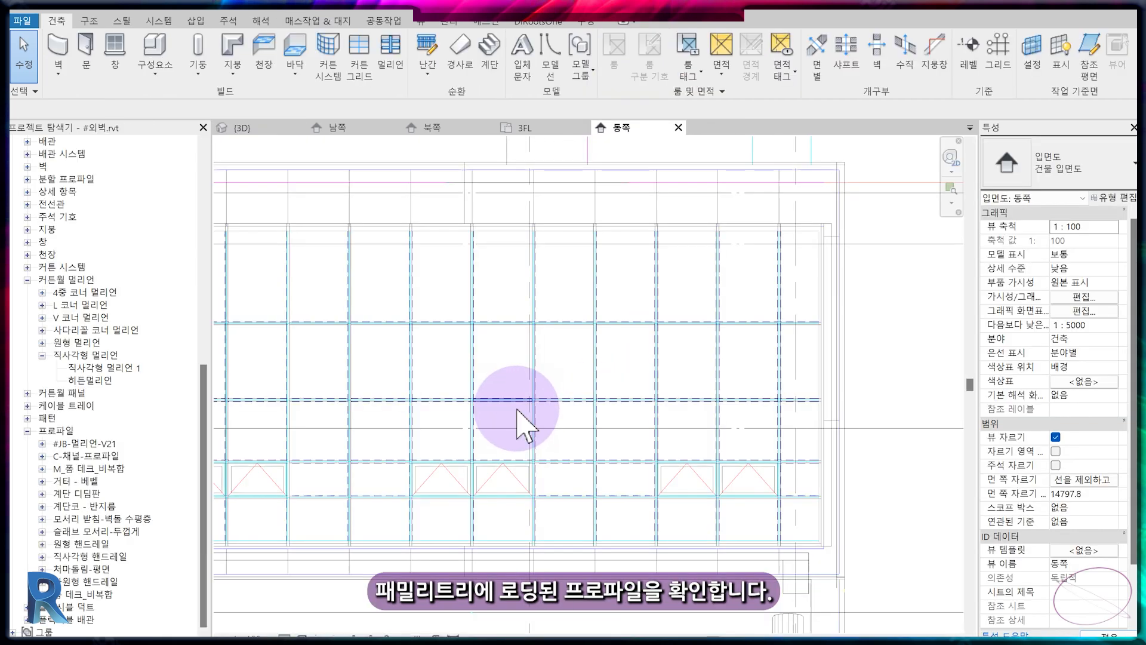
Examine the loaded #JB-멀리언-V21 profile in the family list and its type properties.
scroll(77, 508, down, 1)
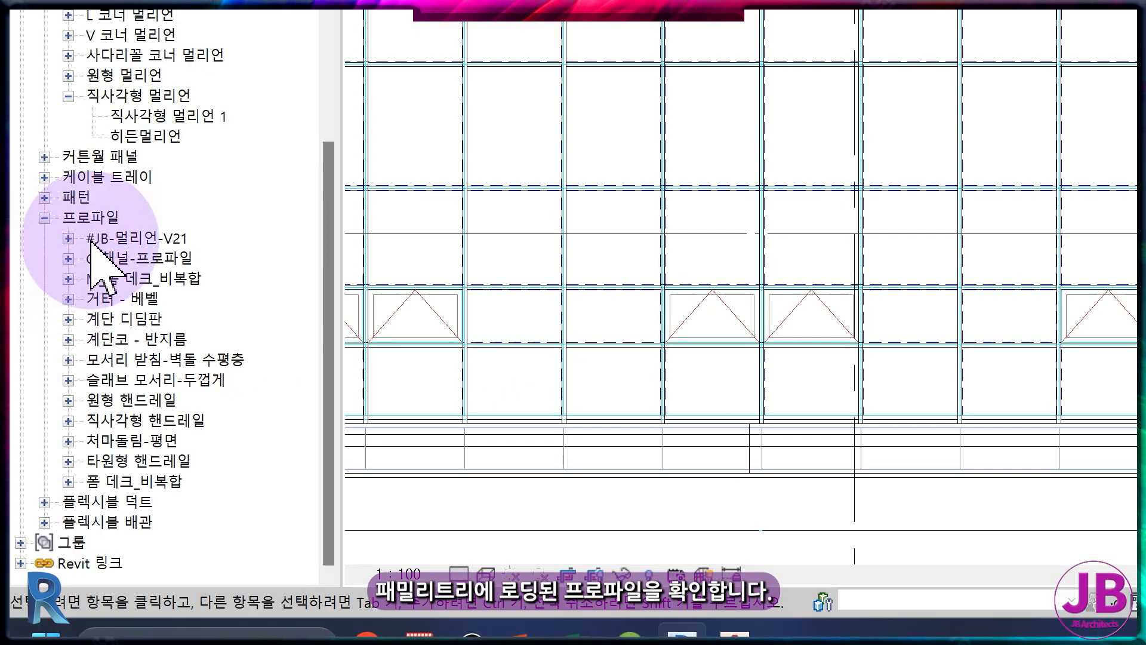
click(47, 431)
click(68, 238)
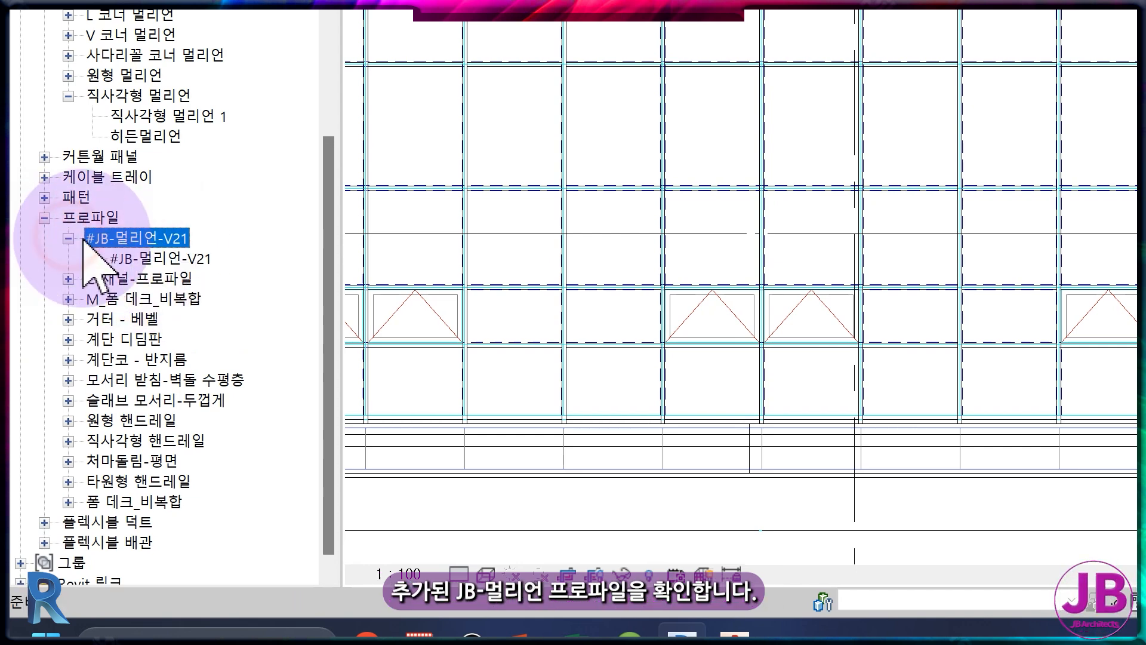
click(138, 258)
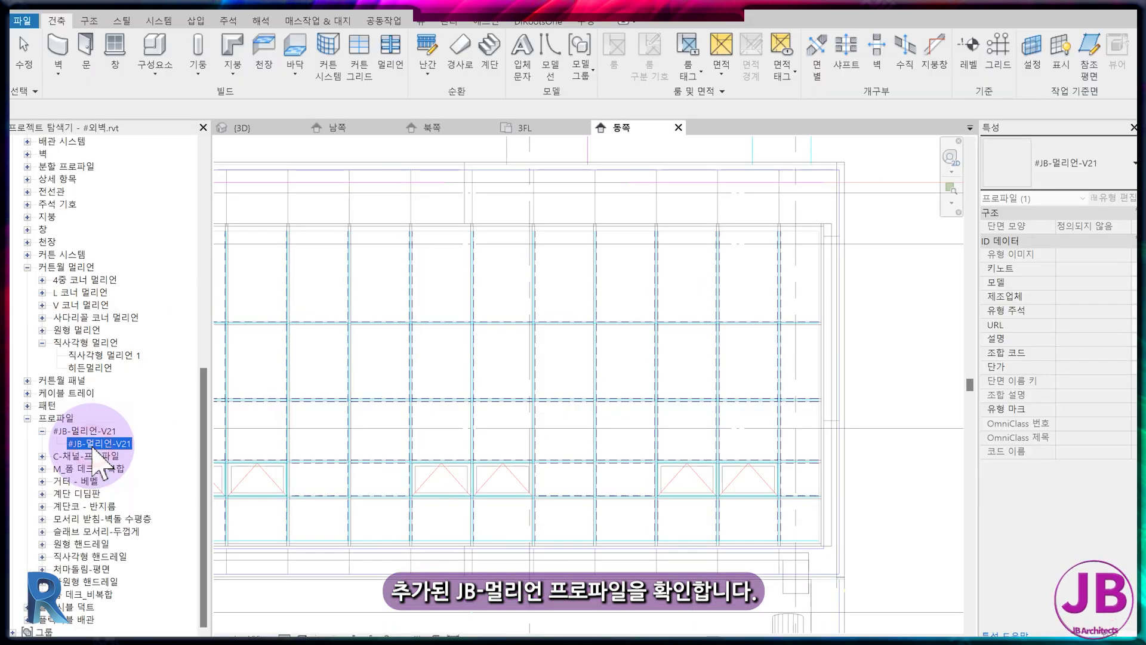
double_click(95, 445)
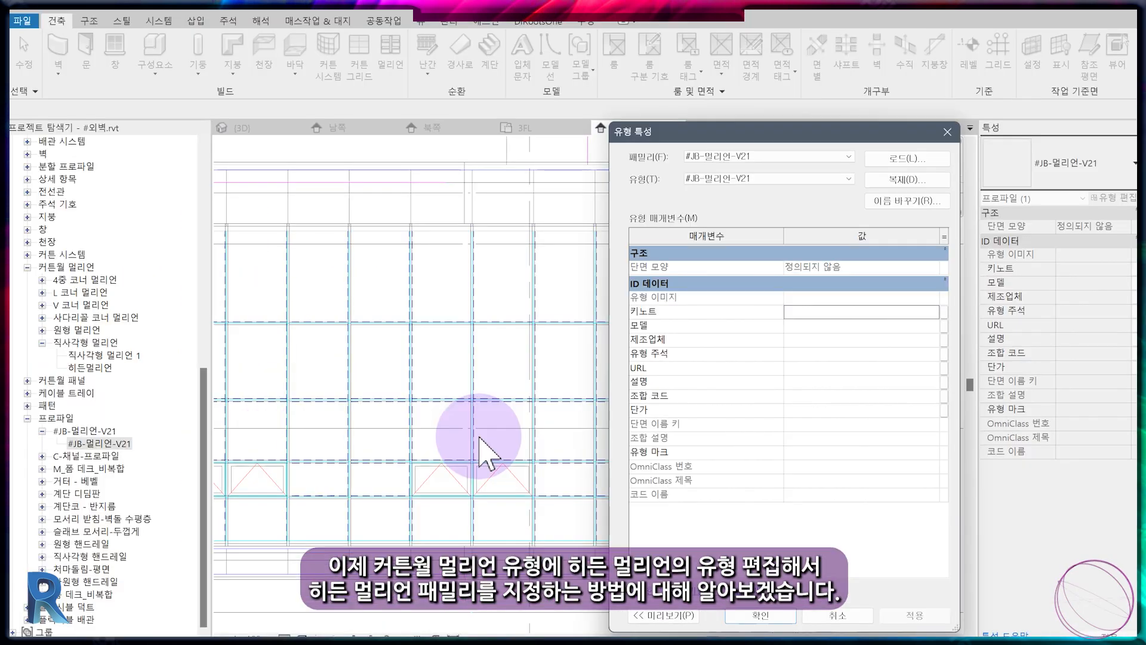
key(Escape)
Set the profile of the 히든멀리언 mullion type to #JB-멀리언-V21 and open the 3D view to check the curtain wall.
click(106, 369)
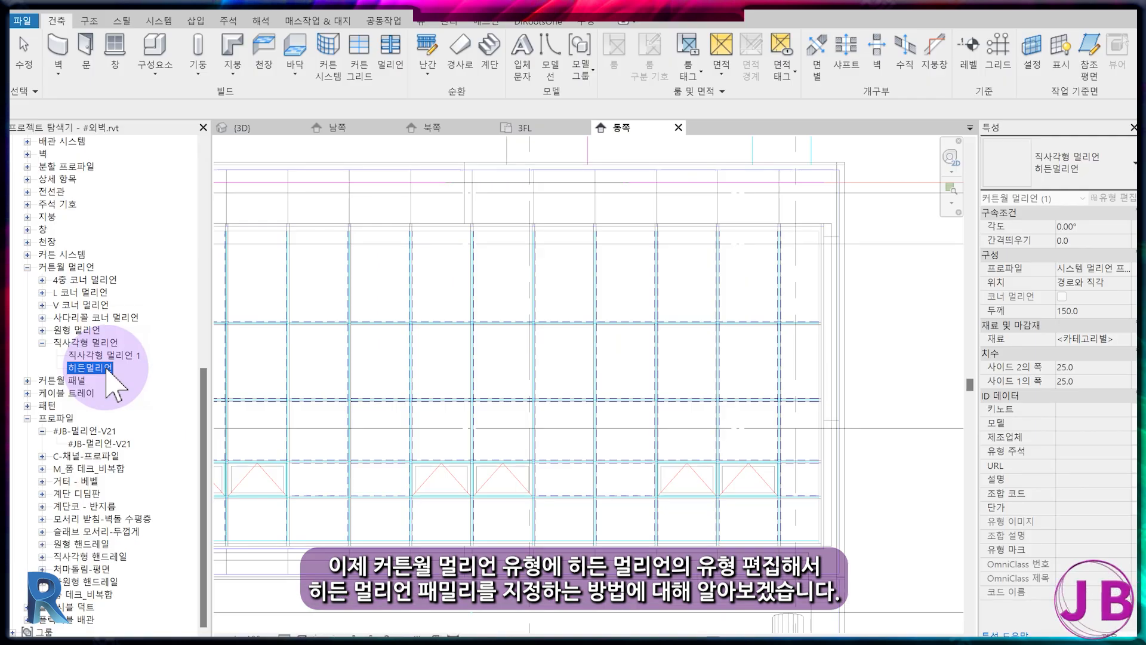
right_click(108, 372)
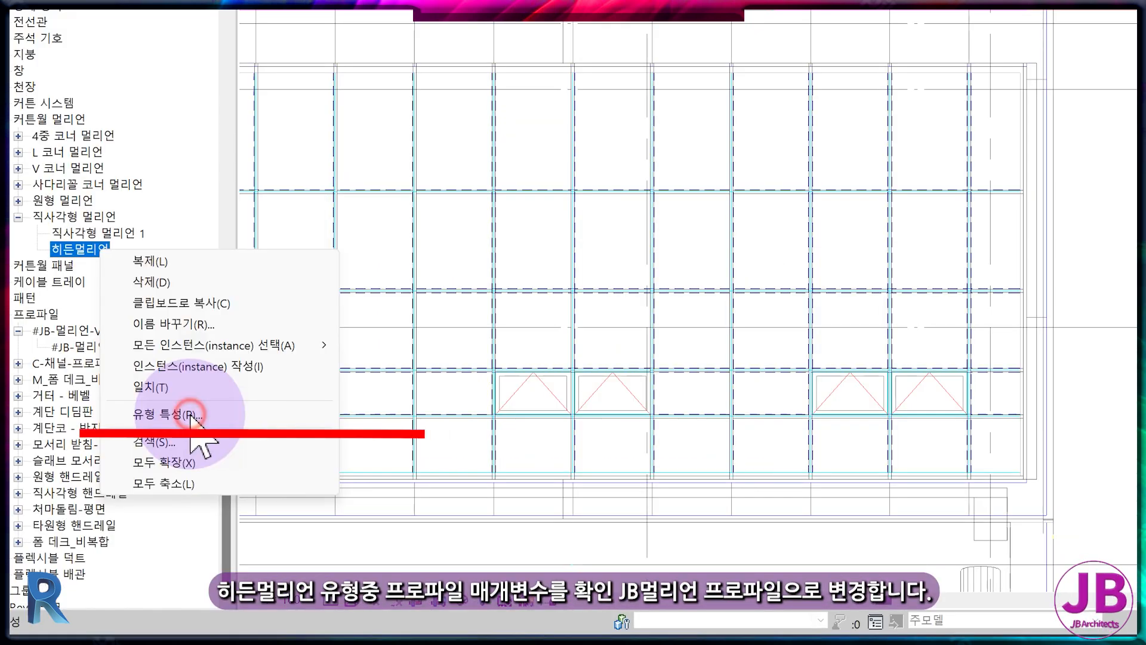
click(190, 414)
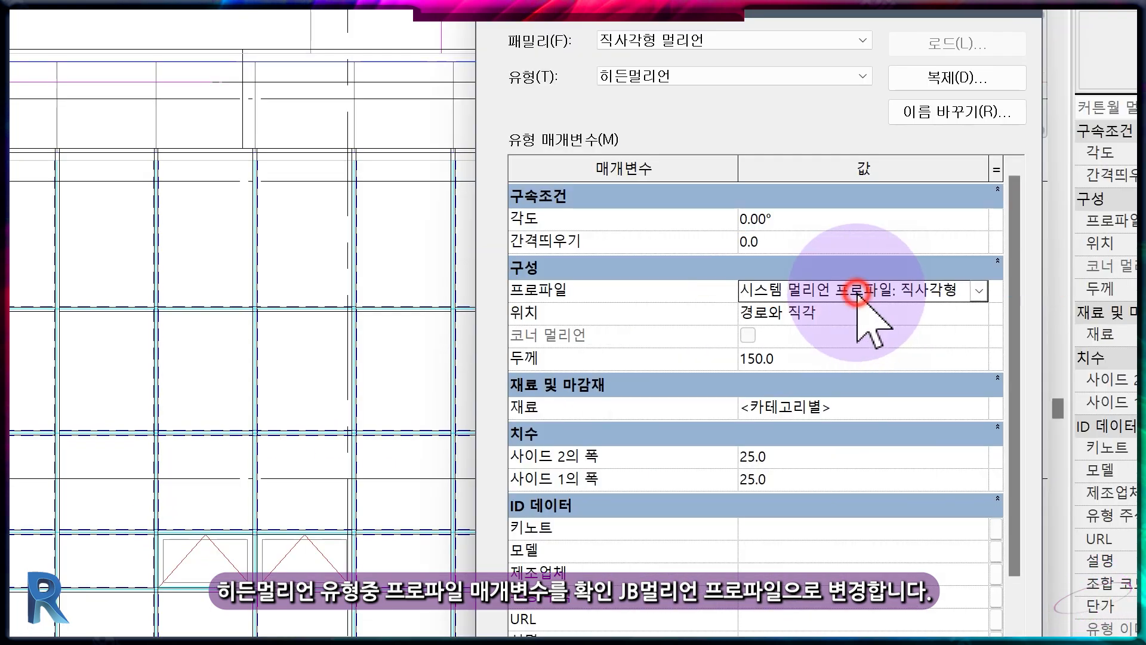
click(979, 291)
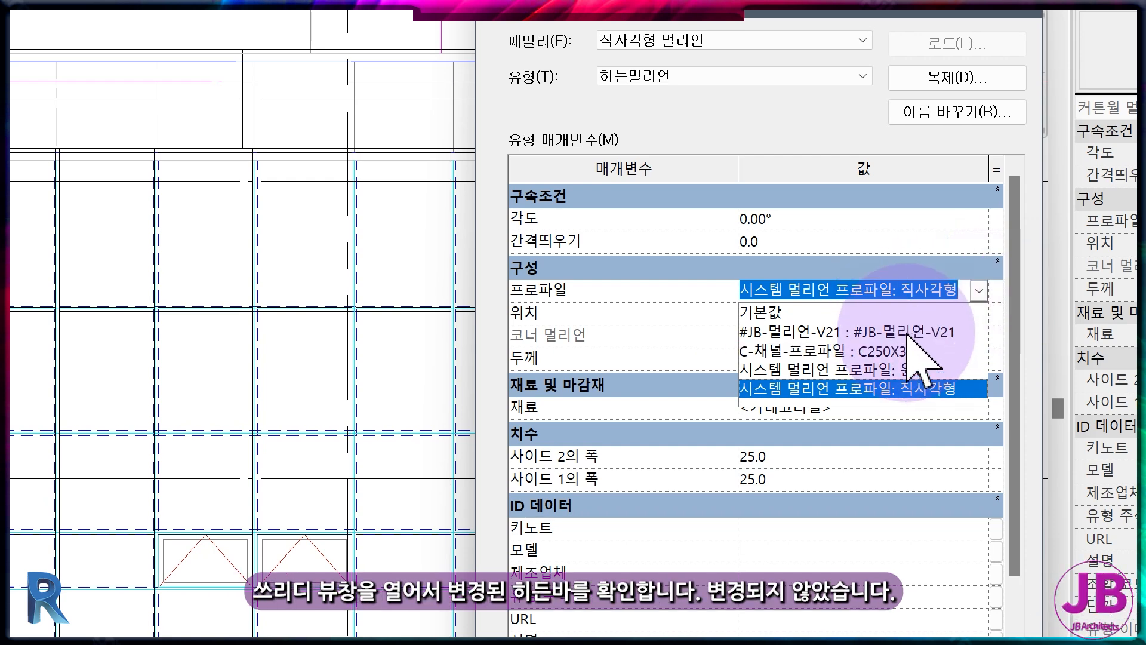
click(923, 332)
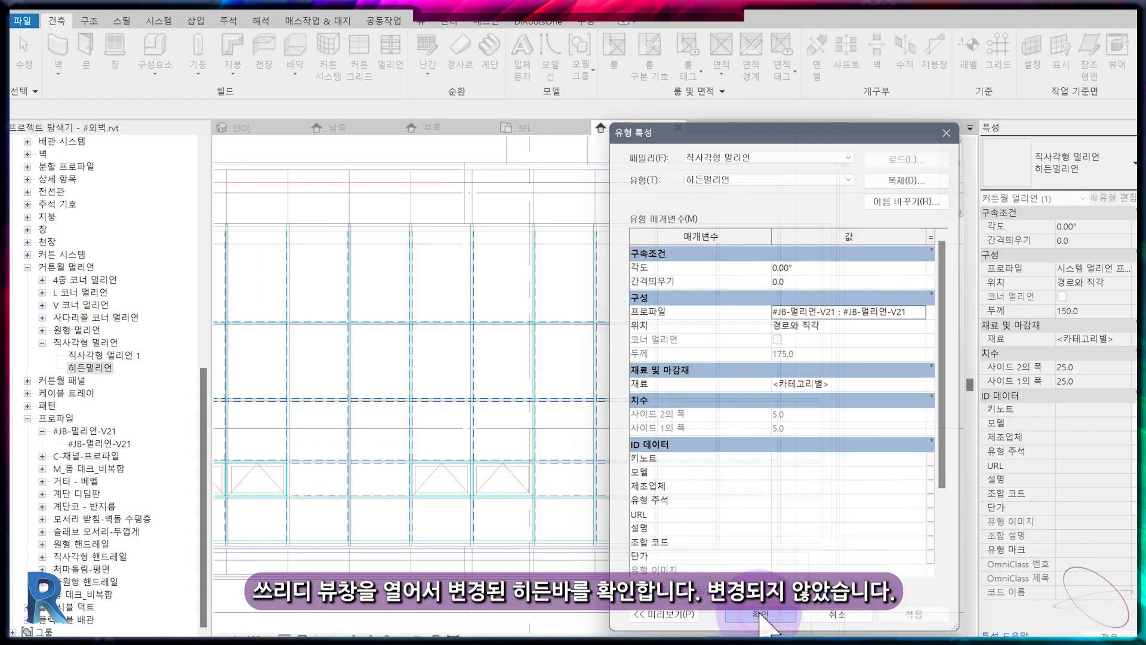
click(755, 620)
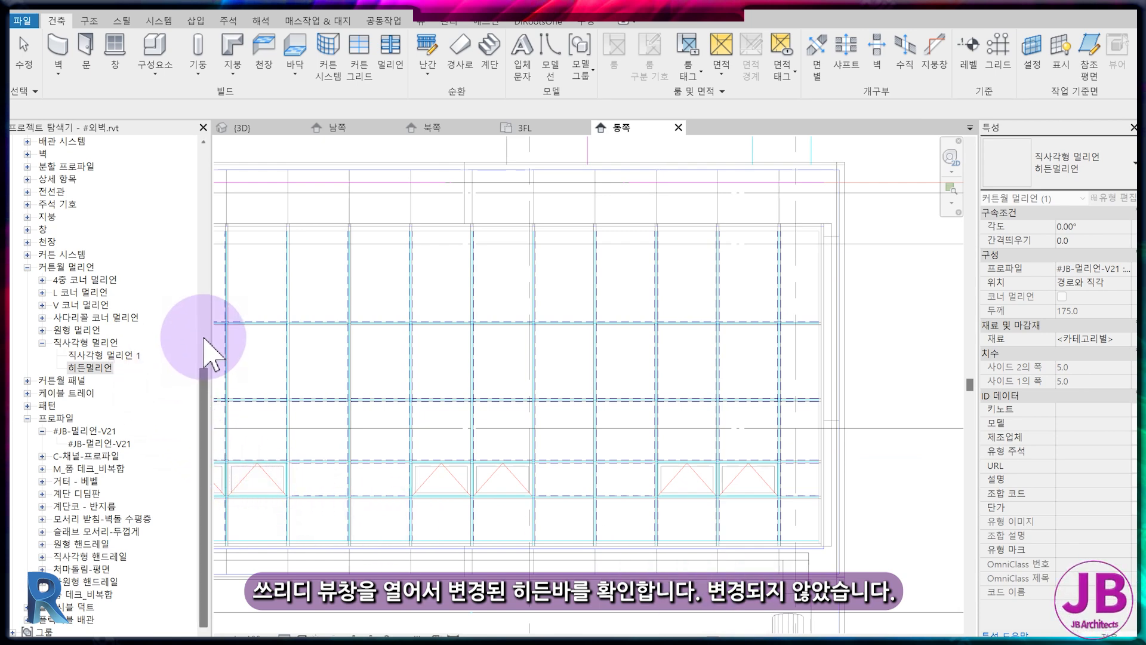
click(263, 128)
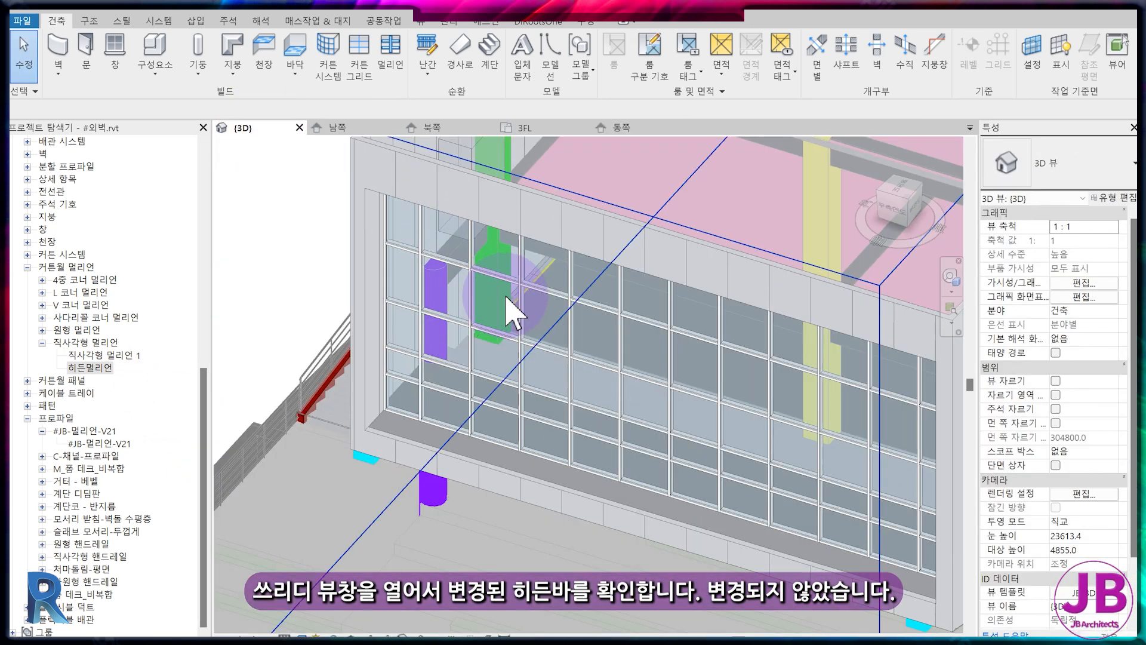
Set the interior types of both Grid 1 and Grid 2 mullions in the #동측커튼월 curtain system to 직사각형 멀리언 : 히든멀리언.
click(566, 292)
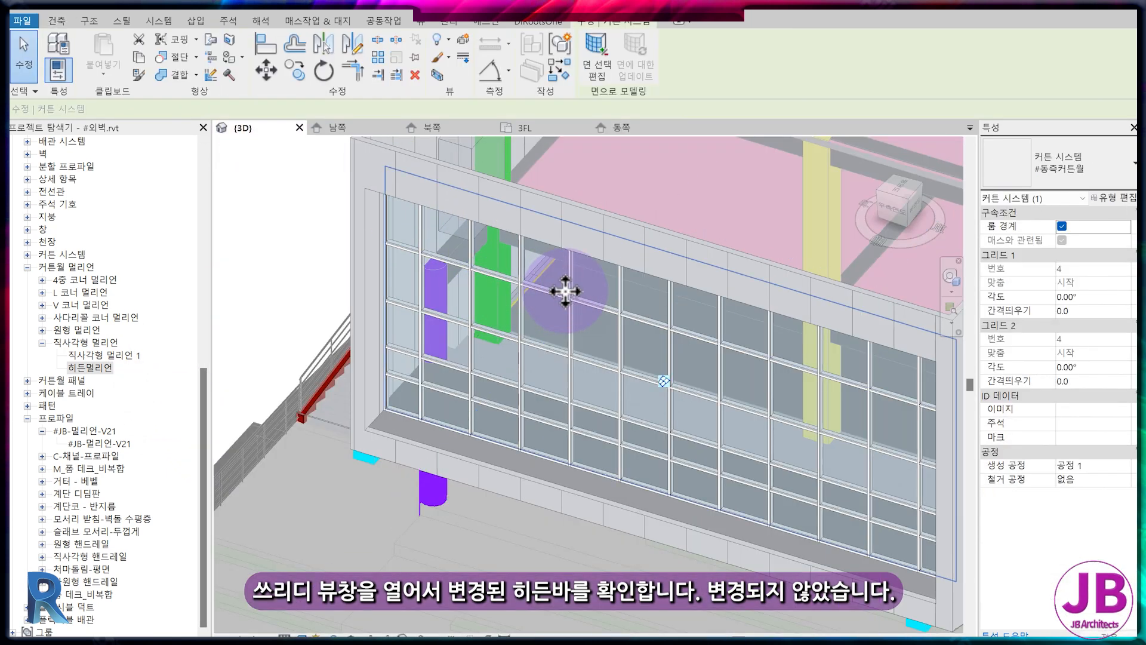
click(1109, 200)
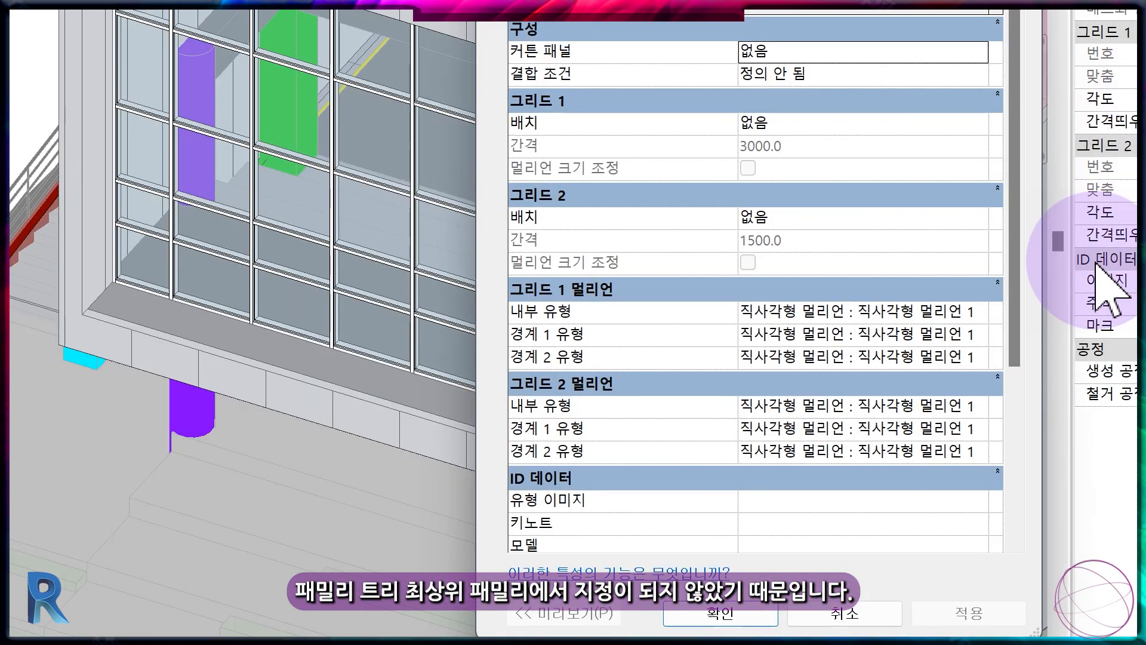
click(920, 428)
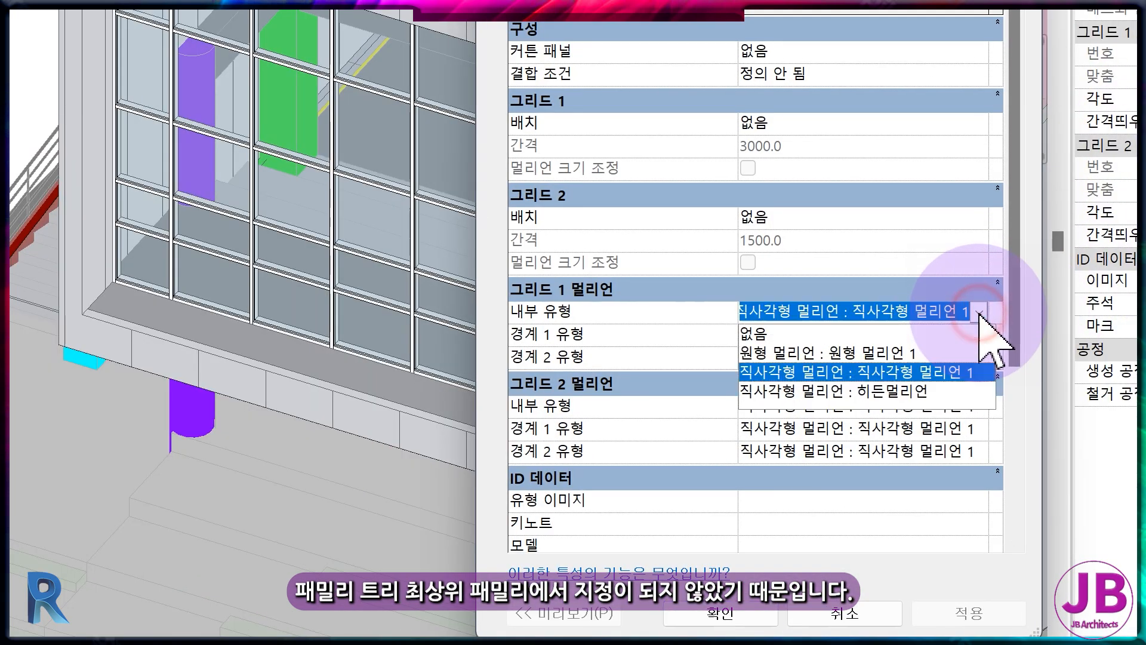
click(876, 389)
click(931, 412)
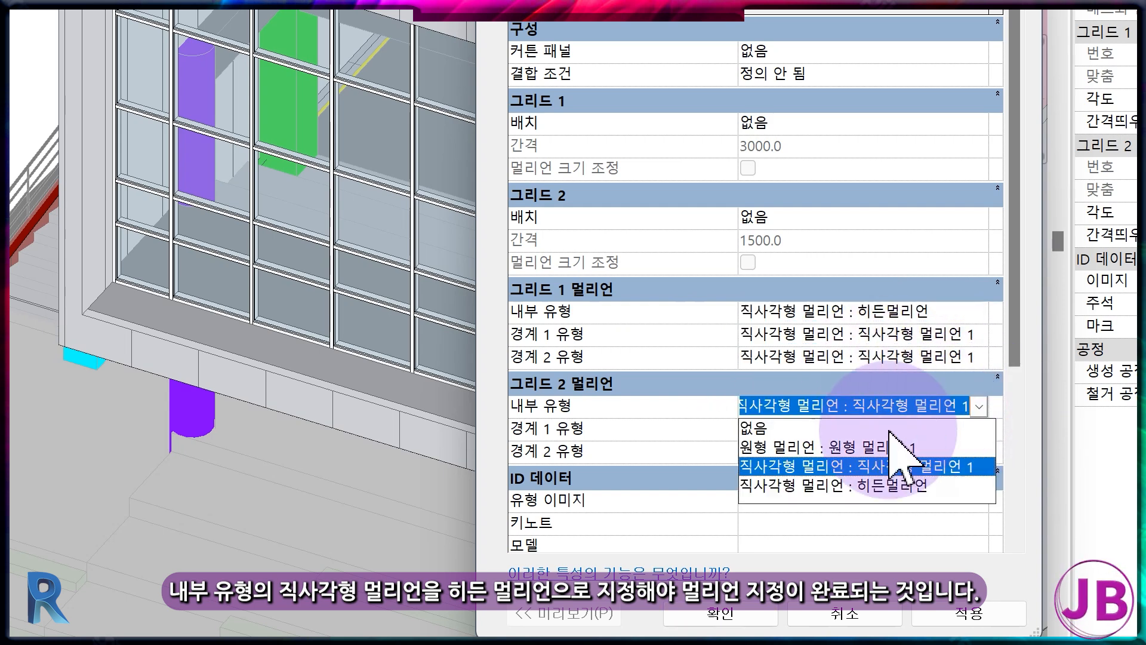
click(898, 486)
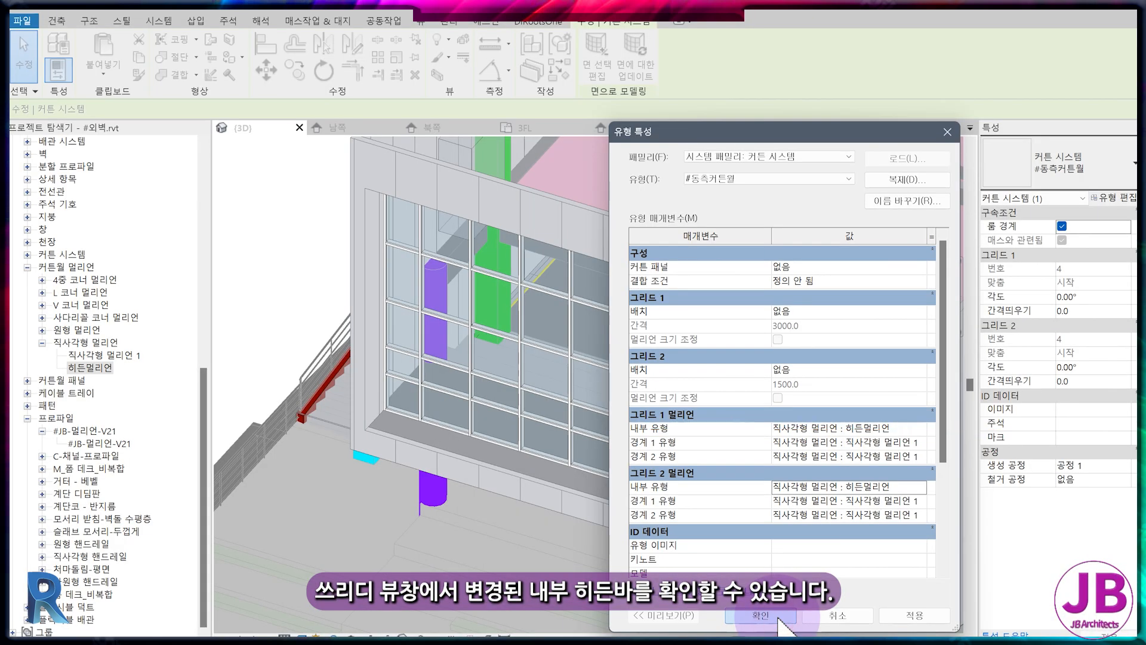
click(708, 615)
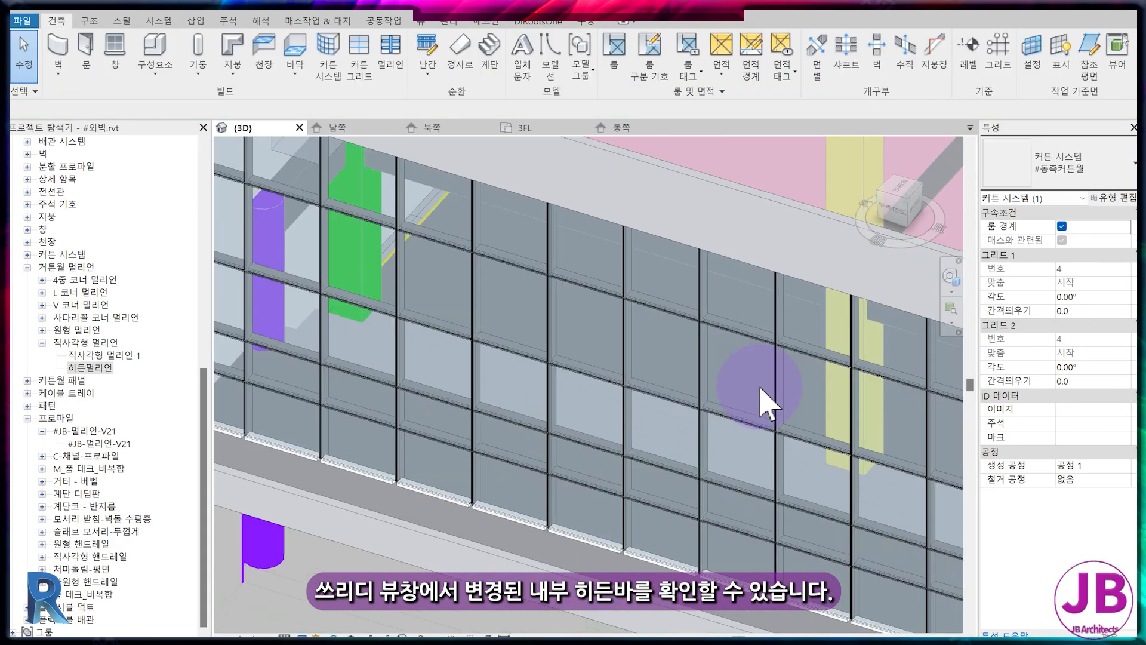
Examine the hidden interior mullions across the east curtain wall in 3D, up close and from the opposite corner.
scroll(767, 406, up, 3)
key(Escape)
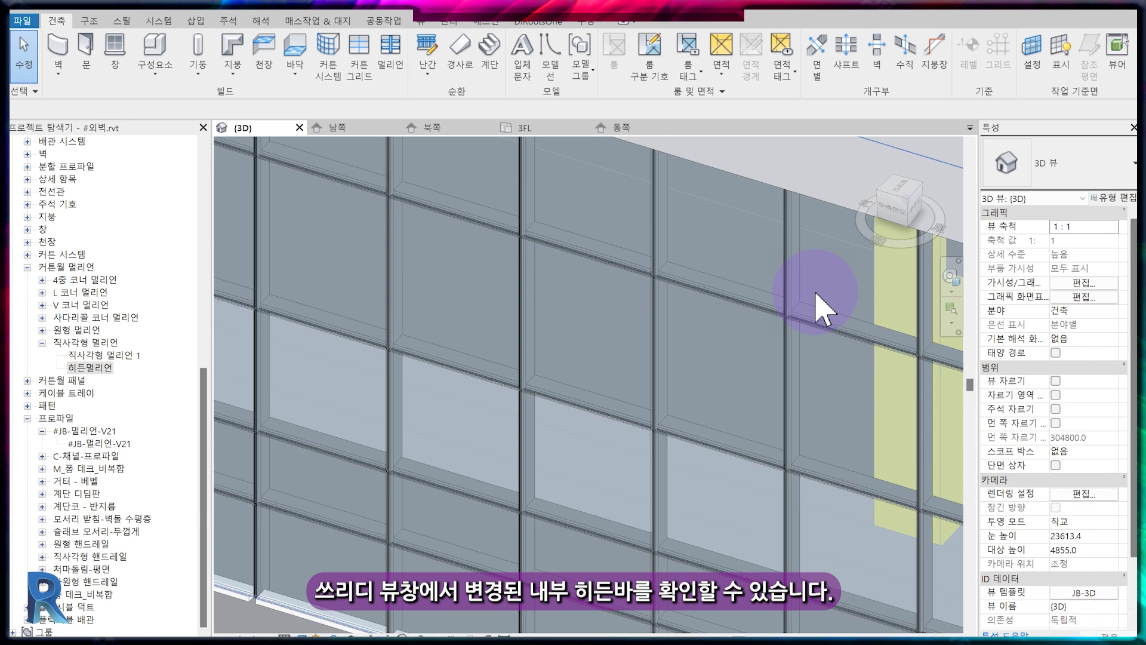
scroll(687, 403, down, 5)
middle_drag(691, 435, 656, 489)
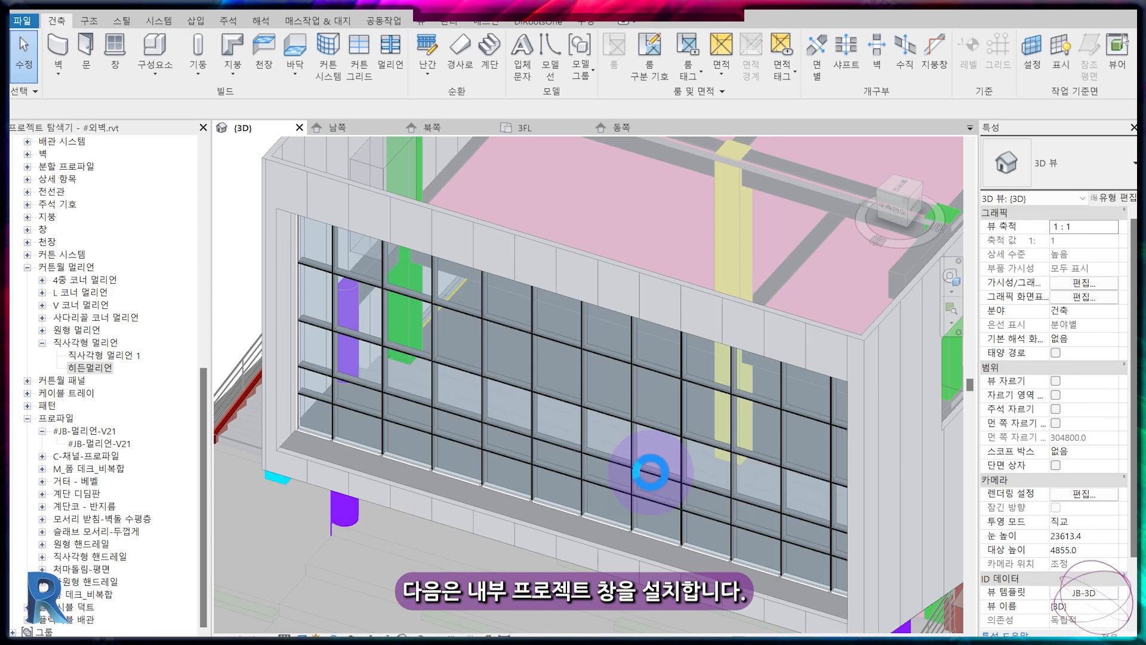
scroll(650, 472, down, 6)
shift+middle_drag(396, 199, 545, 389)
scroll(499, 429, up, 6)
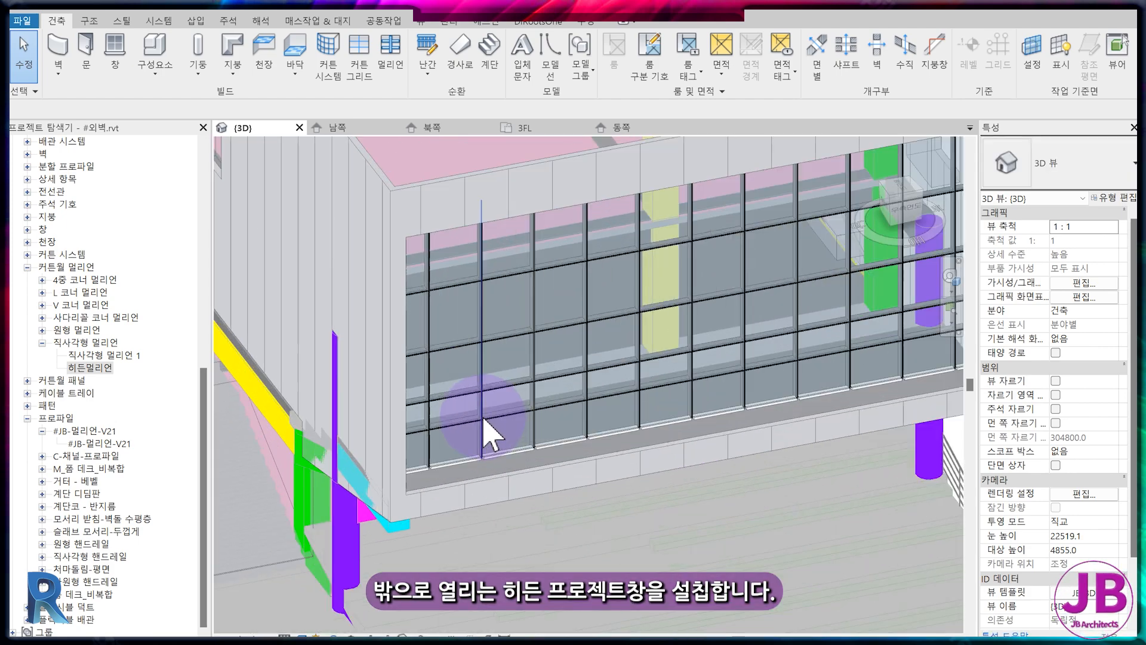
scroll(624, 404, up, 6)
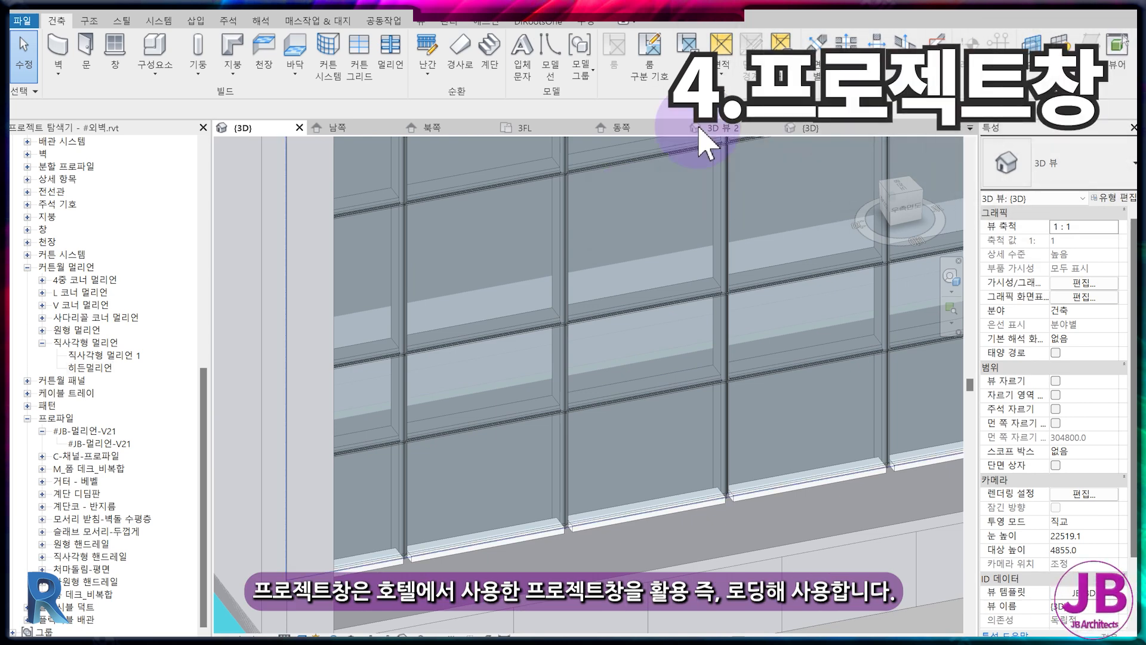
In the #70-건축-v2 project's 3D view, open the #커튼월패널-V2 project window family for editing, load it into #외벽.rvt and close it.
click(720, 129)
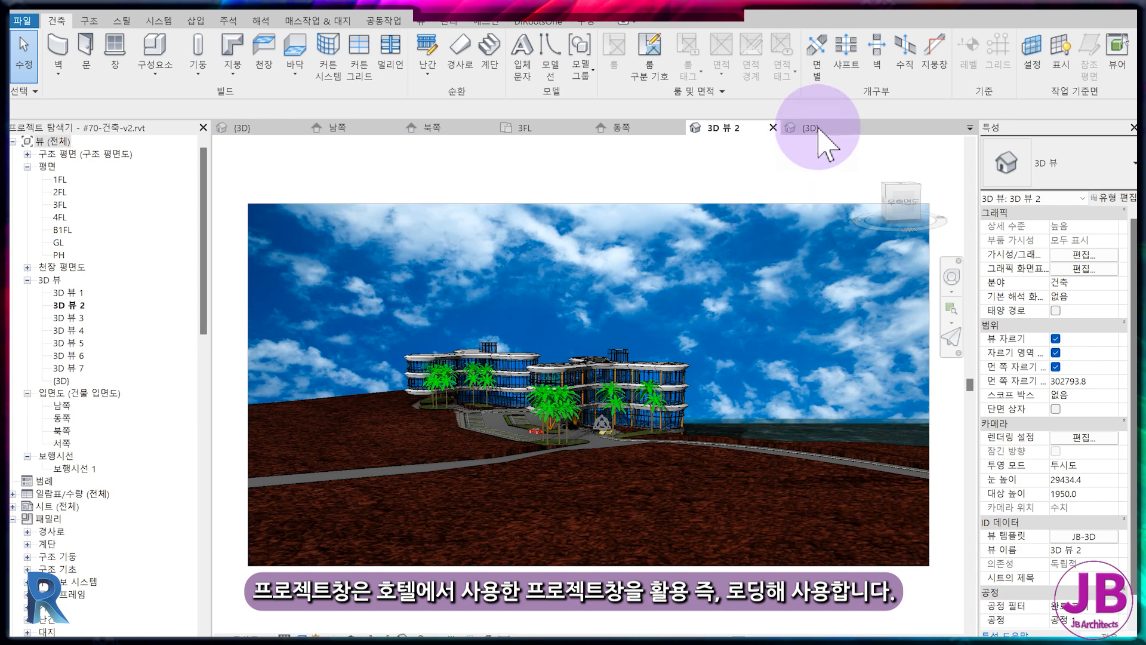
click(812, 130)
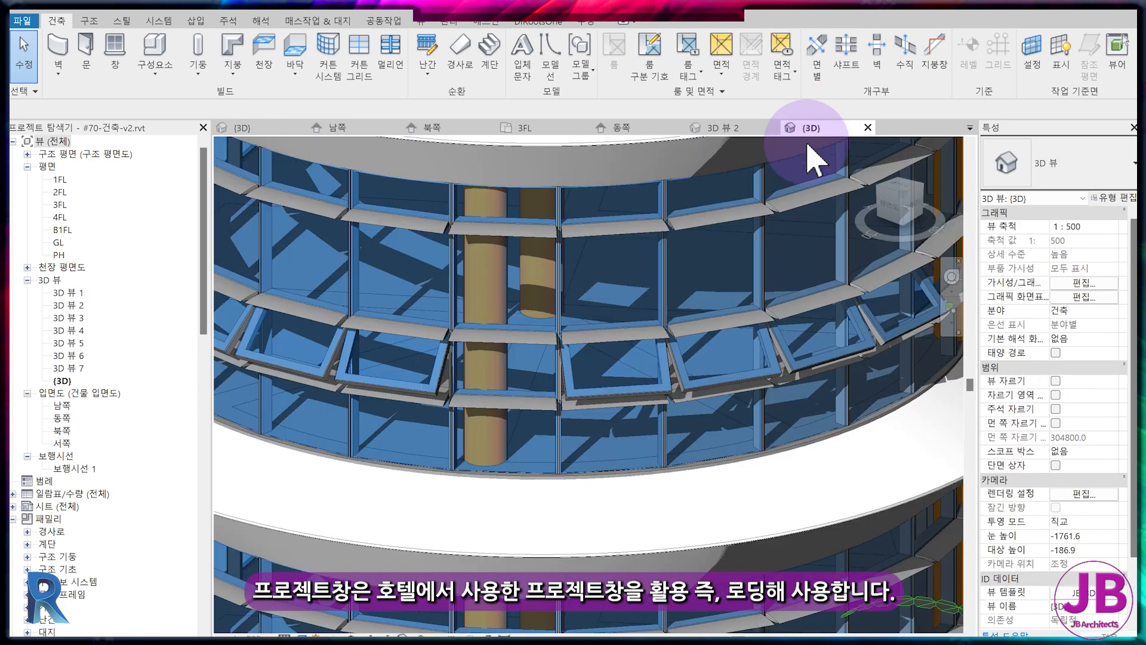
click(701, 390)
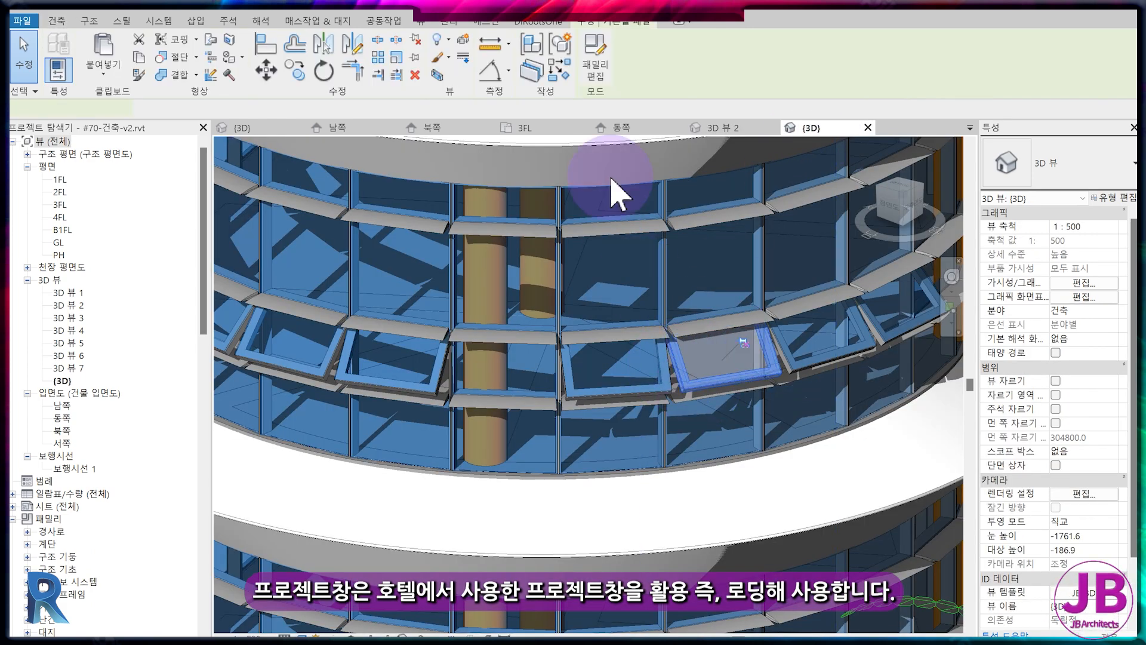
click(597, 67)
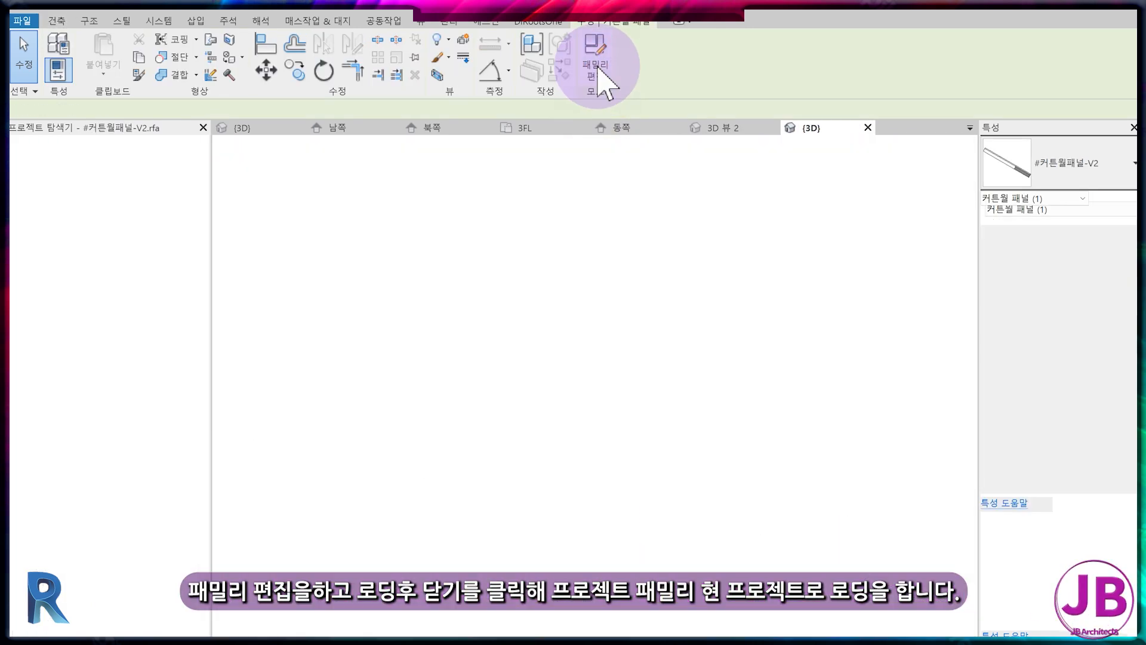
click(930, 73)
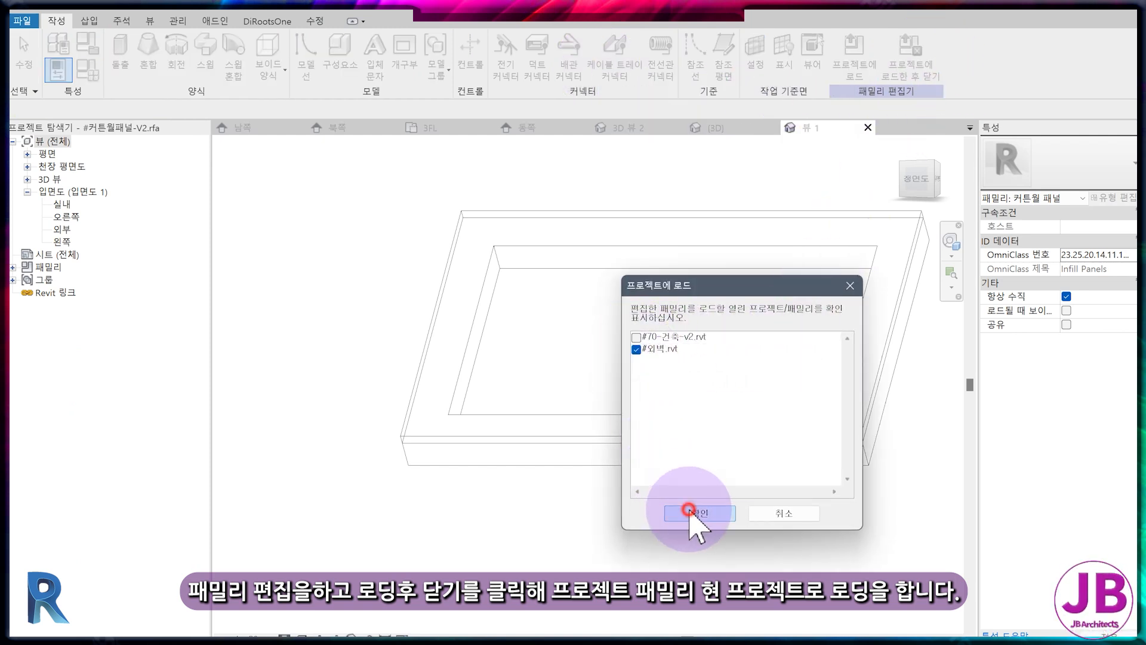
click(694, 514)
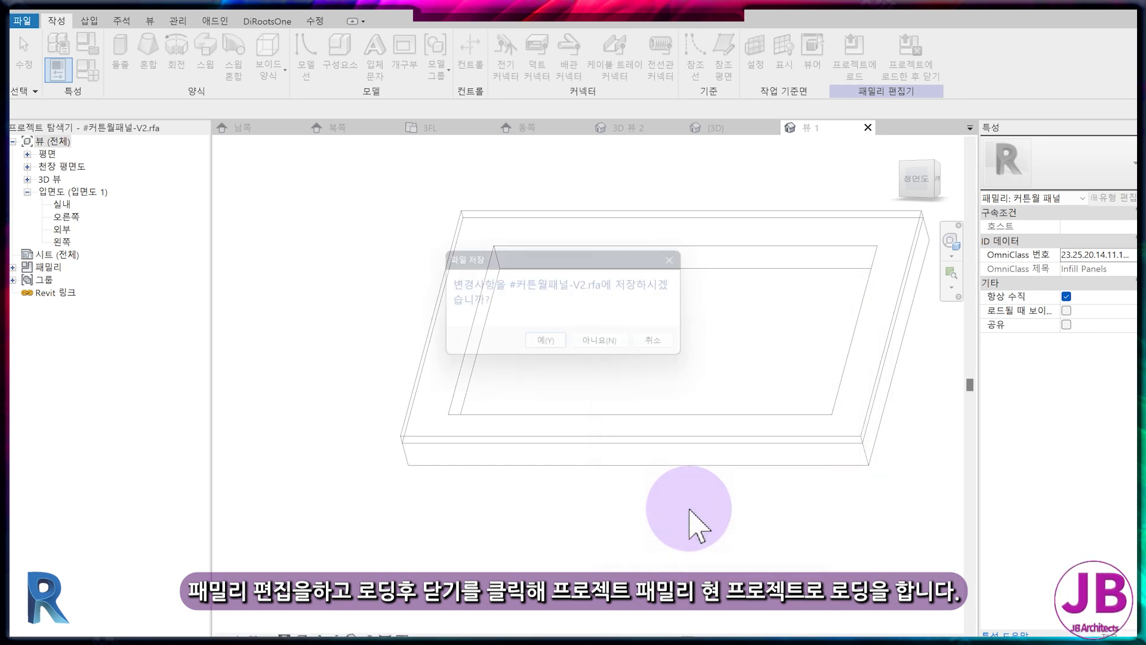
click(563, 352)
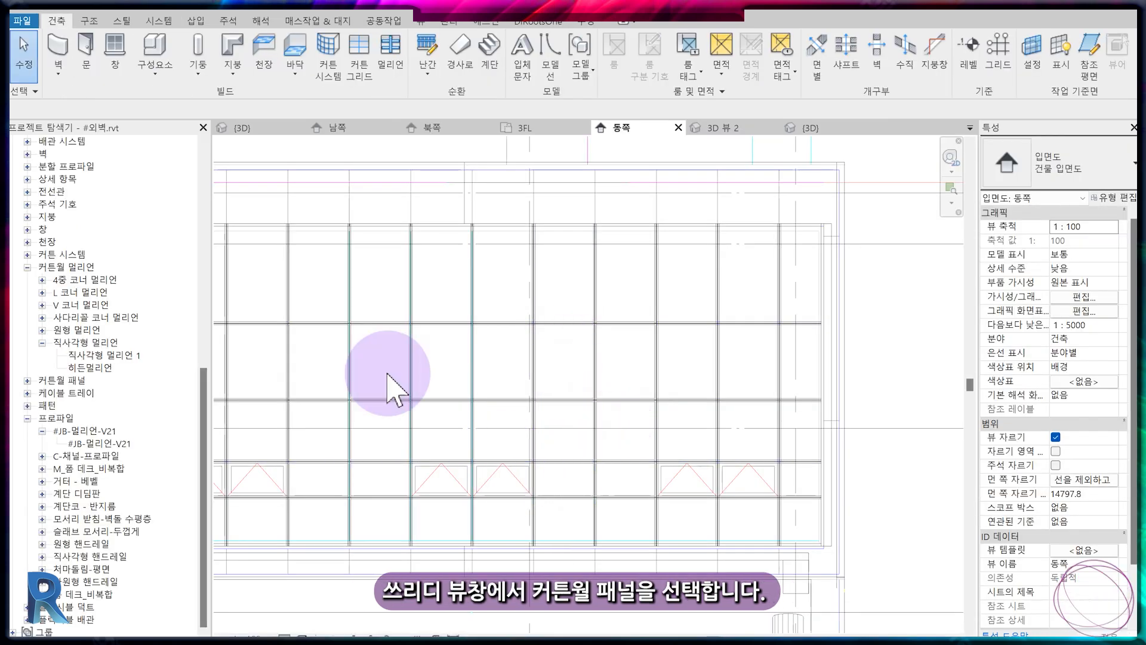
In the #외벽 3D view, change the glass panel in the second row from the bottom, second bay from the near corner, to #커튼월패널-V2.
click(251, 130)
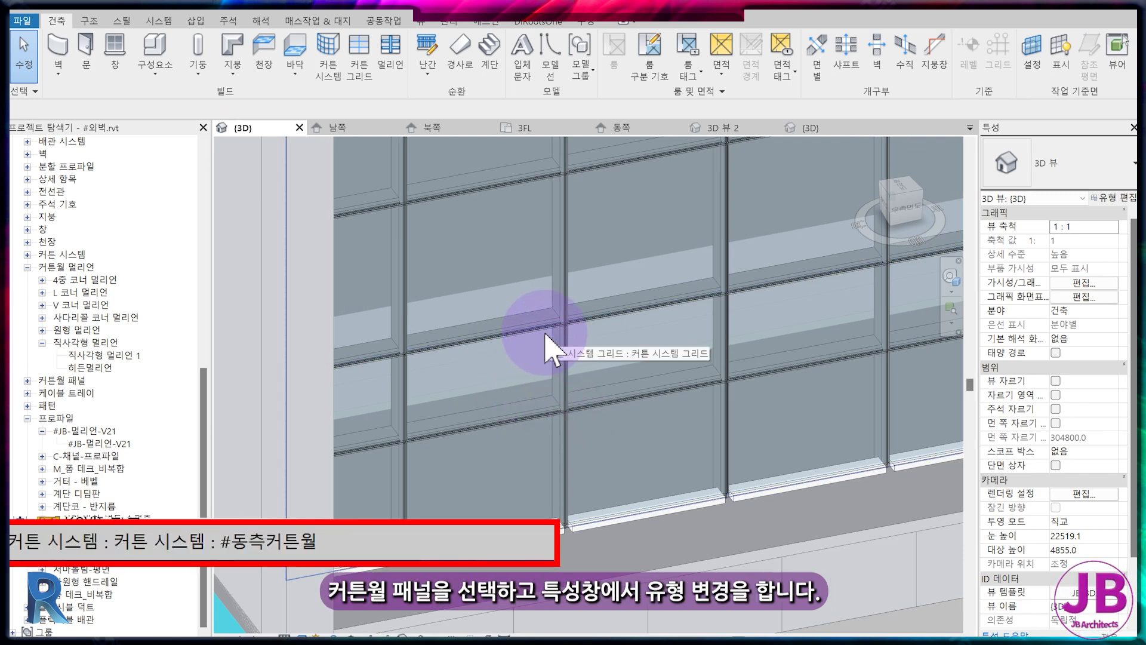
key(Tab)
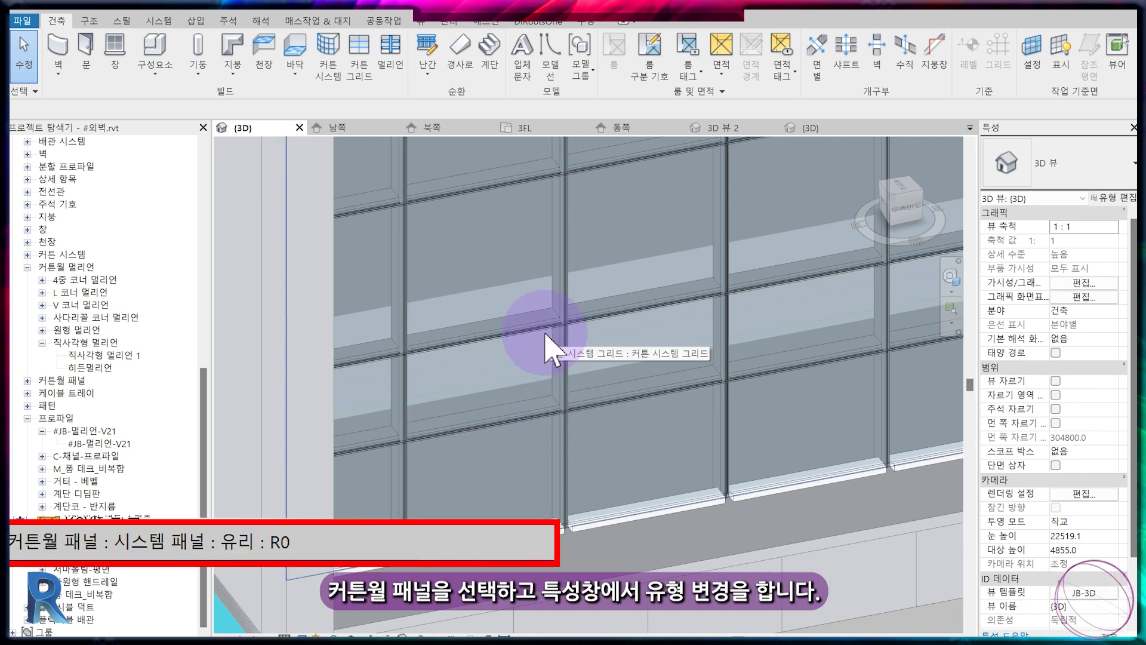
click(546, 335)
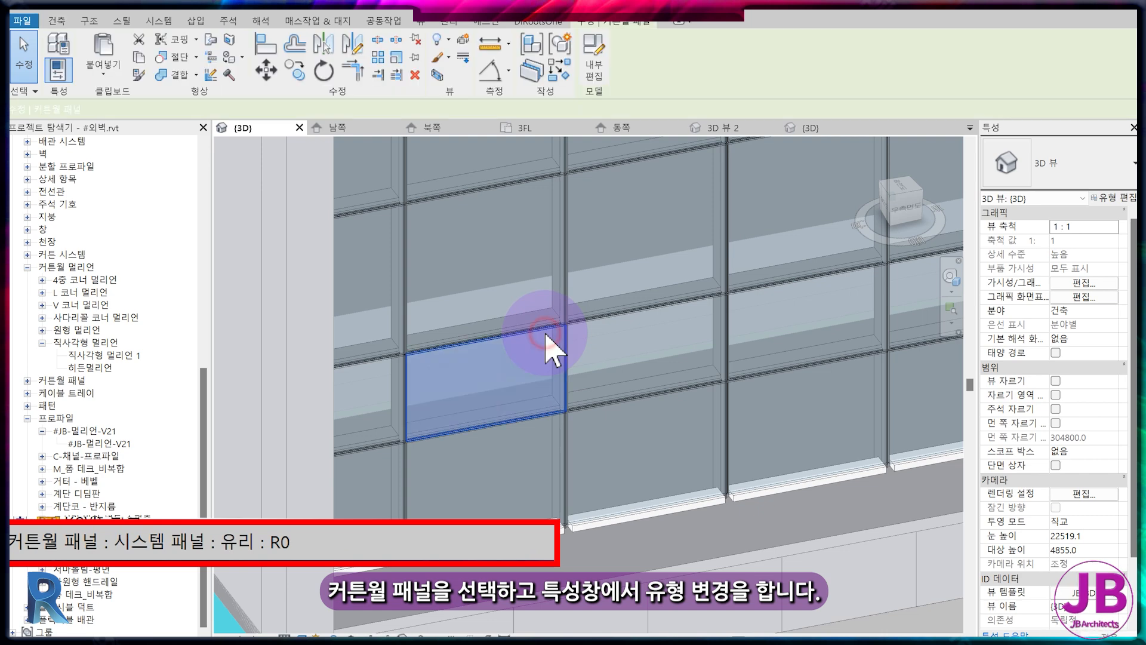
click(1098, 178)
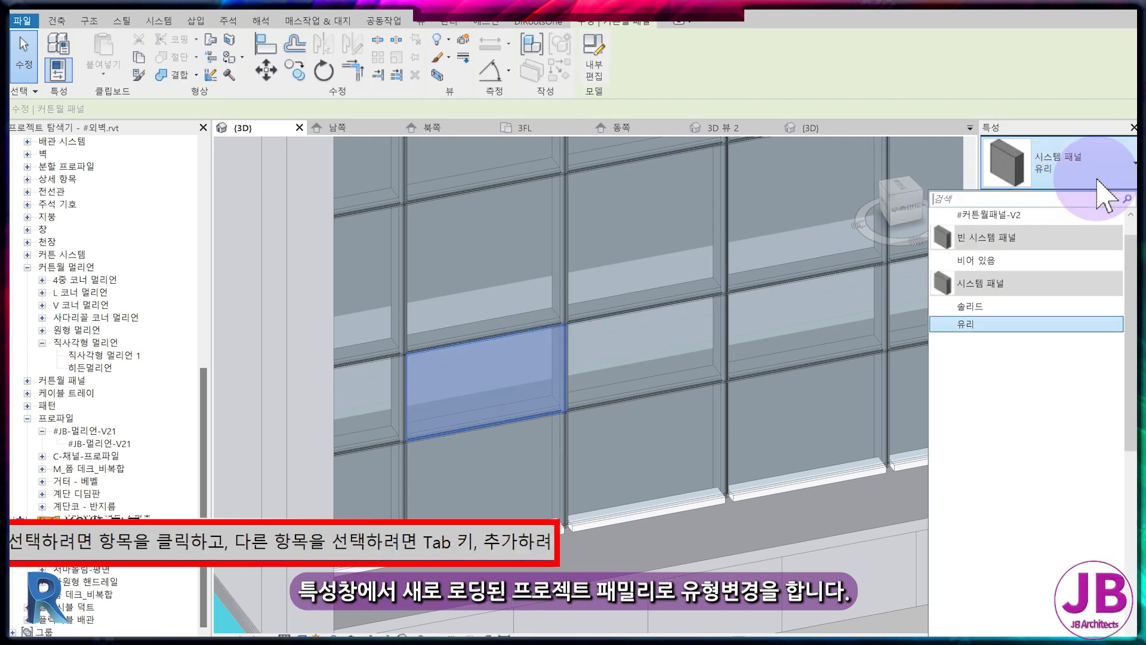
click(1092, 230)
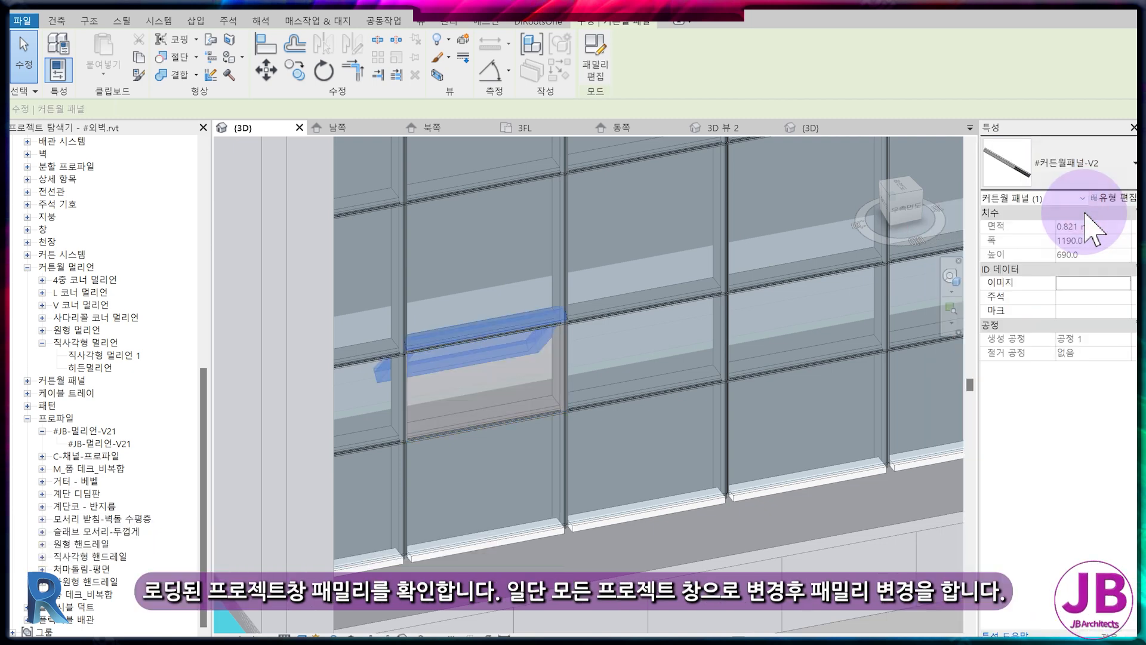
click(673, 373)
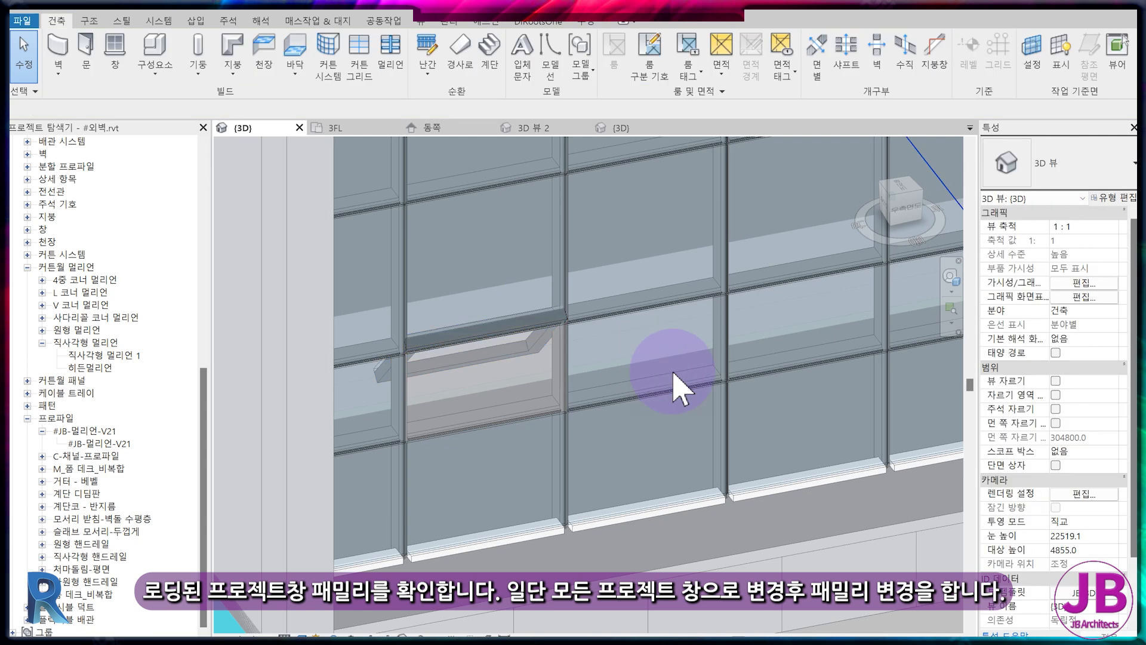
Change the glass panel beside the first project window, in the third bay of the same row, to #커튼월패널-V2.
click(672, 308)
click(671, 309)
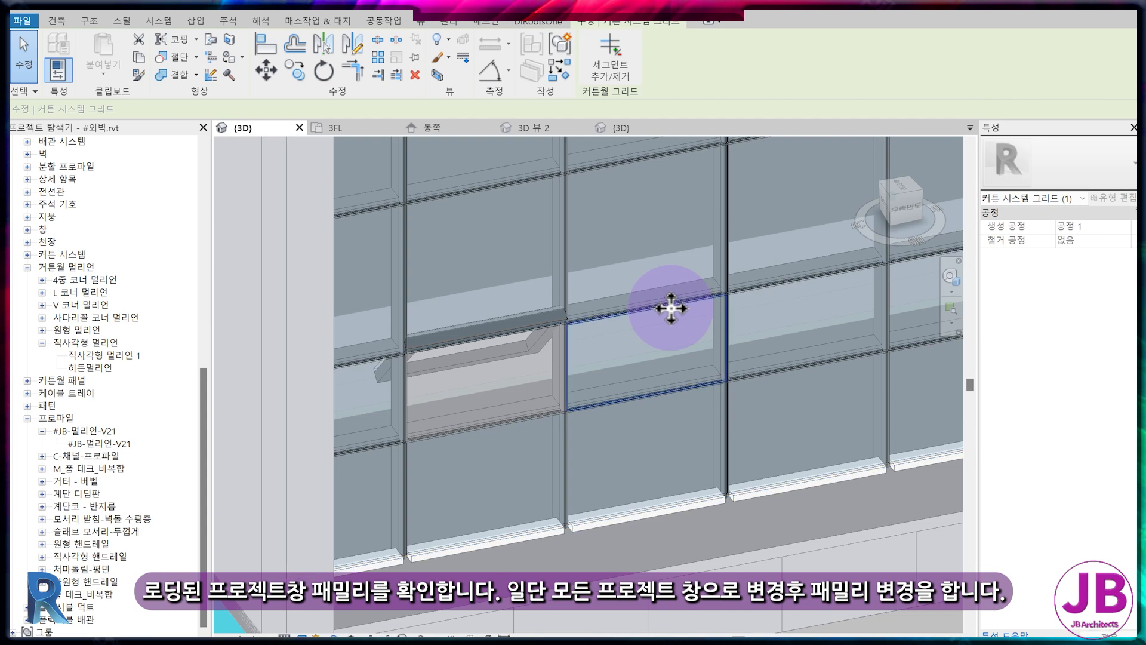
key(Tab)
click(680, 323)
click(1051, 167)
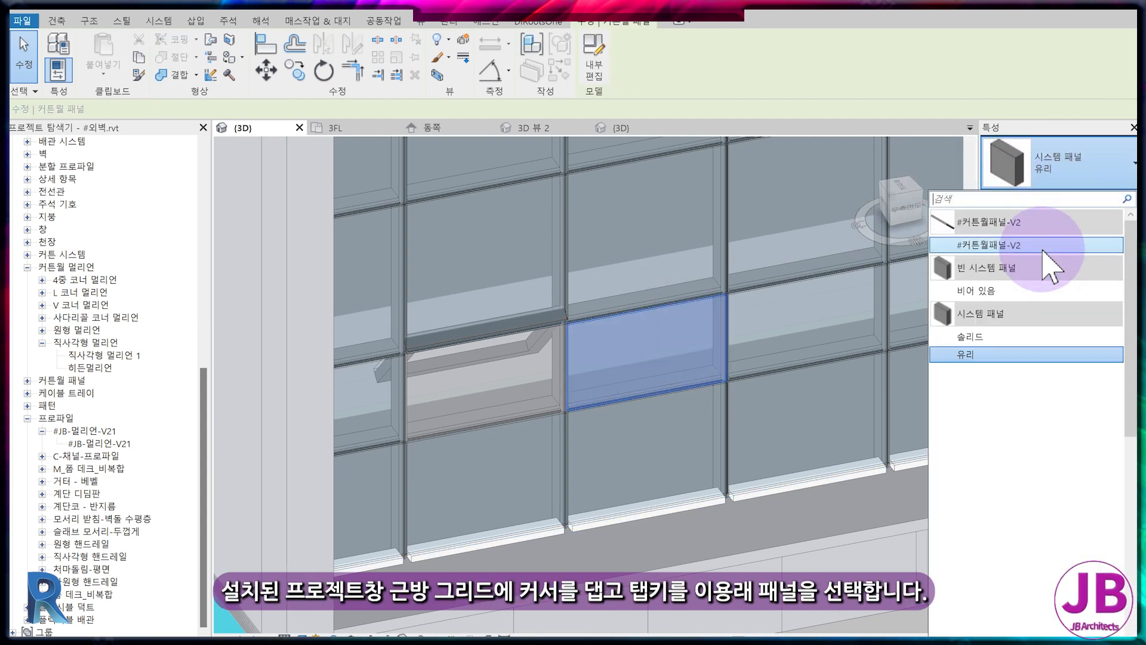
click(1045, 246)
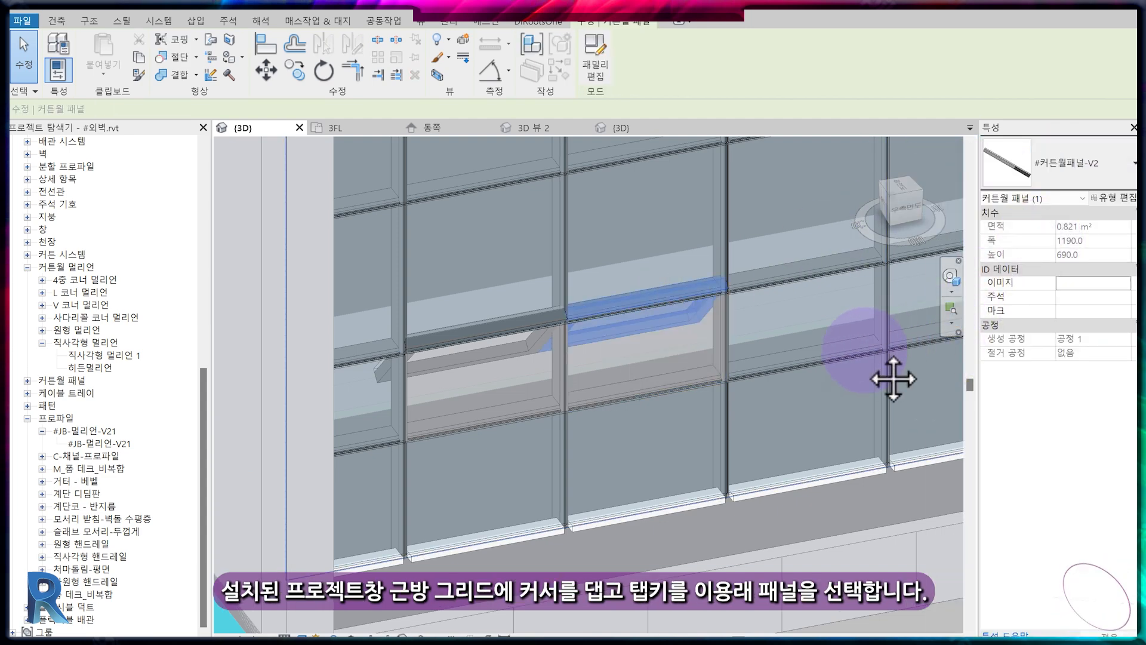
Select two adjacent glass panels mid-wall and two near the far end of the same row, and change all four to #커튼월패널-V2.
middle_drag(893, 378, 647, 450)
click(813, 402)
key(Tab)
click(820, 418)
middle_drag(821, 418, 558, 460)
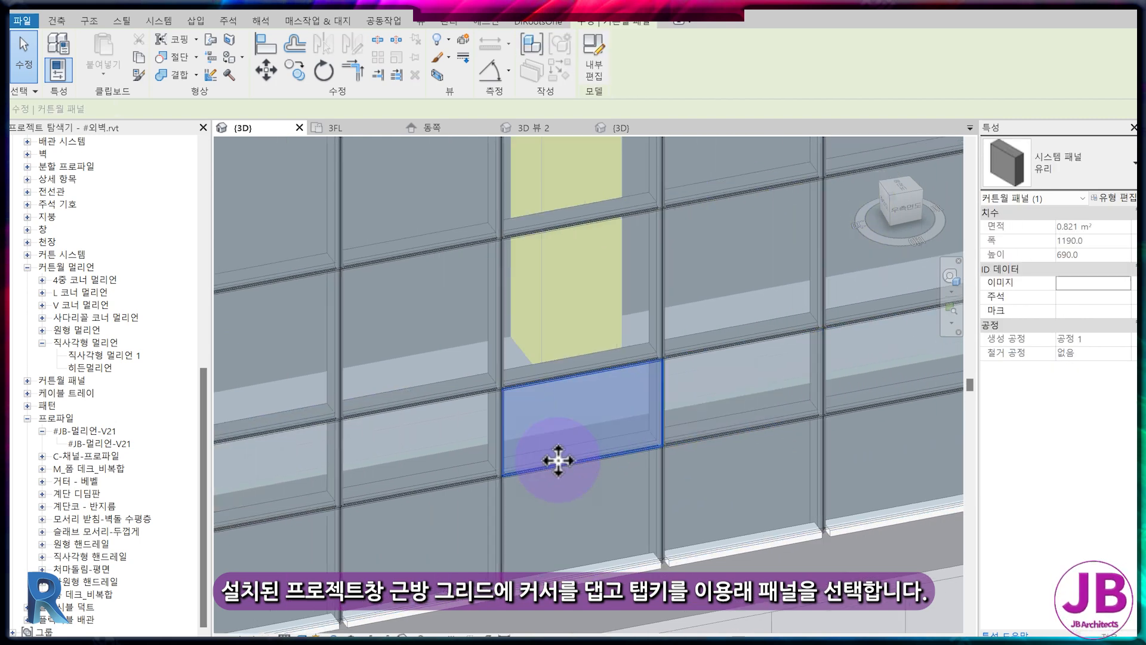
ctrl+click(727, 355)
middle_drag(729, 358, 499, 389)
middle_drag(729, 340, 687, 372)
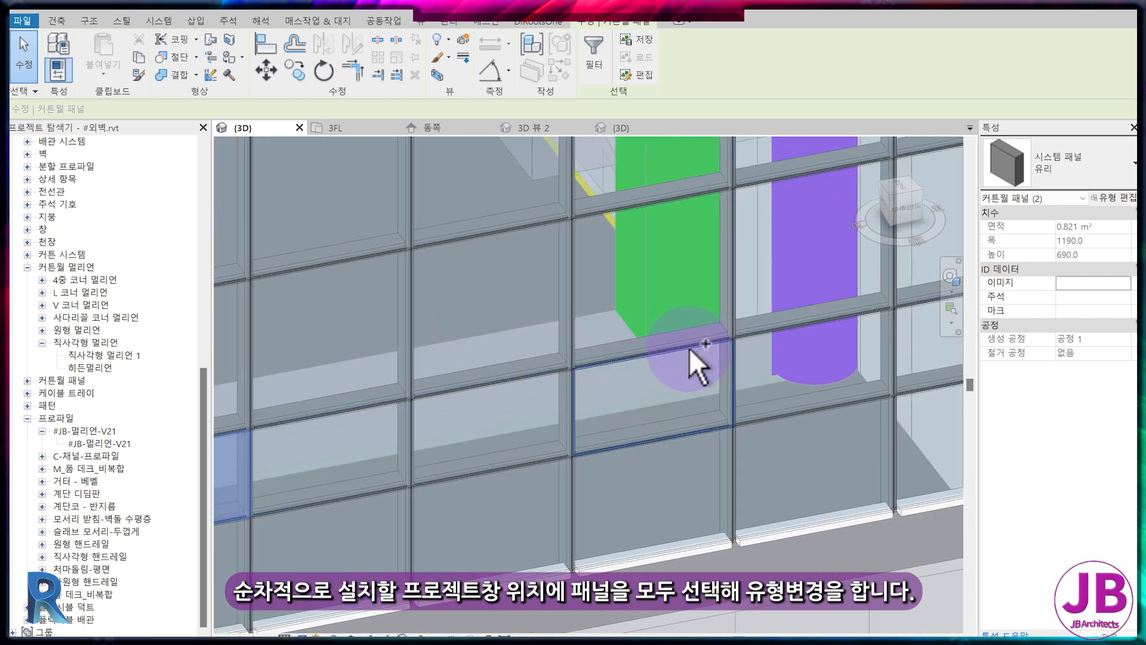
ctrl+click(692, 365)
ctrl+click(838, 321)
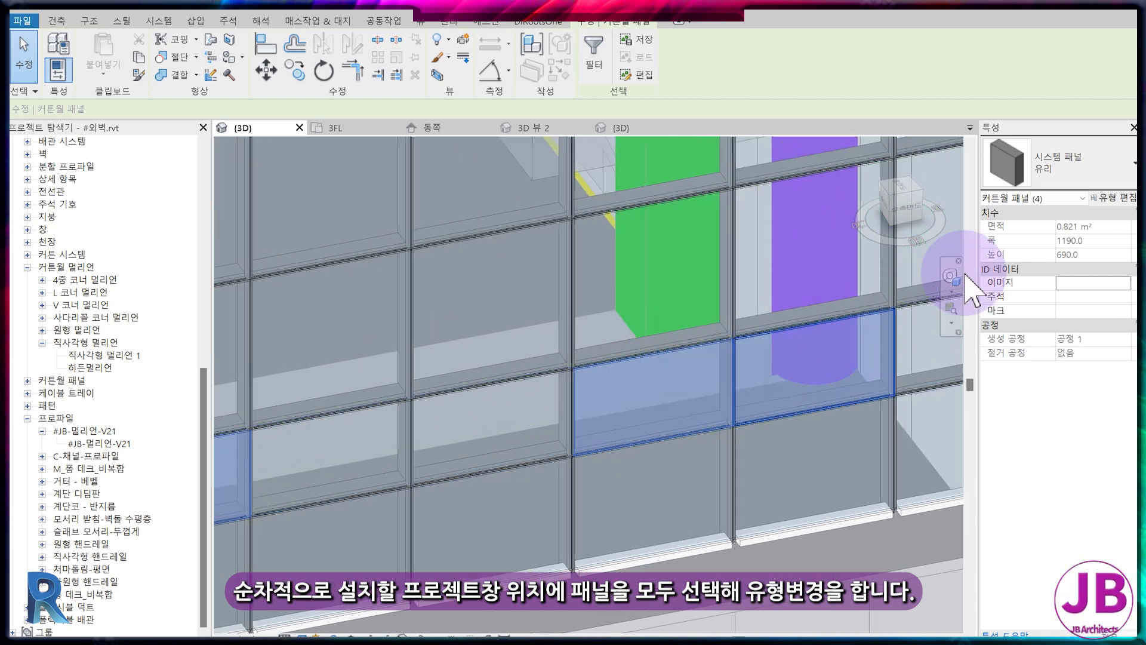
click(1096, 176)
click(1085, 244)
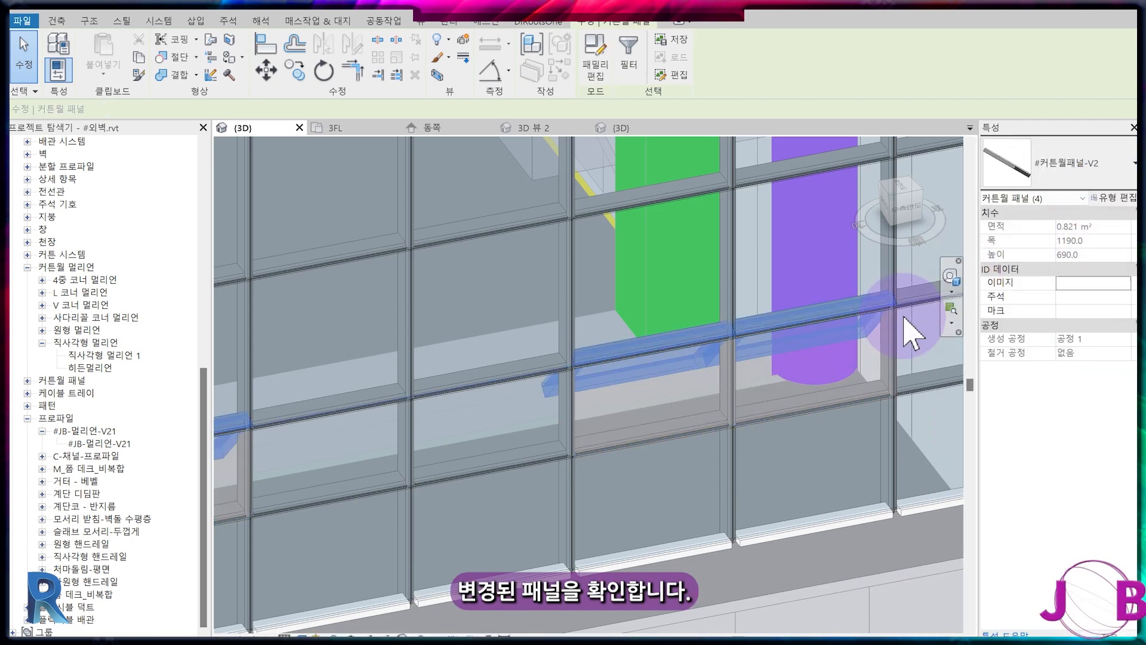
key(Escape)
Turn off the forced mass display in the 3D view by switching it to show mass by view settings (뷰 설정별 매스 표시).
scroll(856, 371, down, 2)
scroll(857, 382, down, 2)
shift+middle_drag(627, 456, 460, 501)
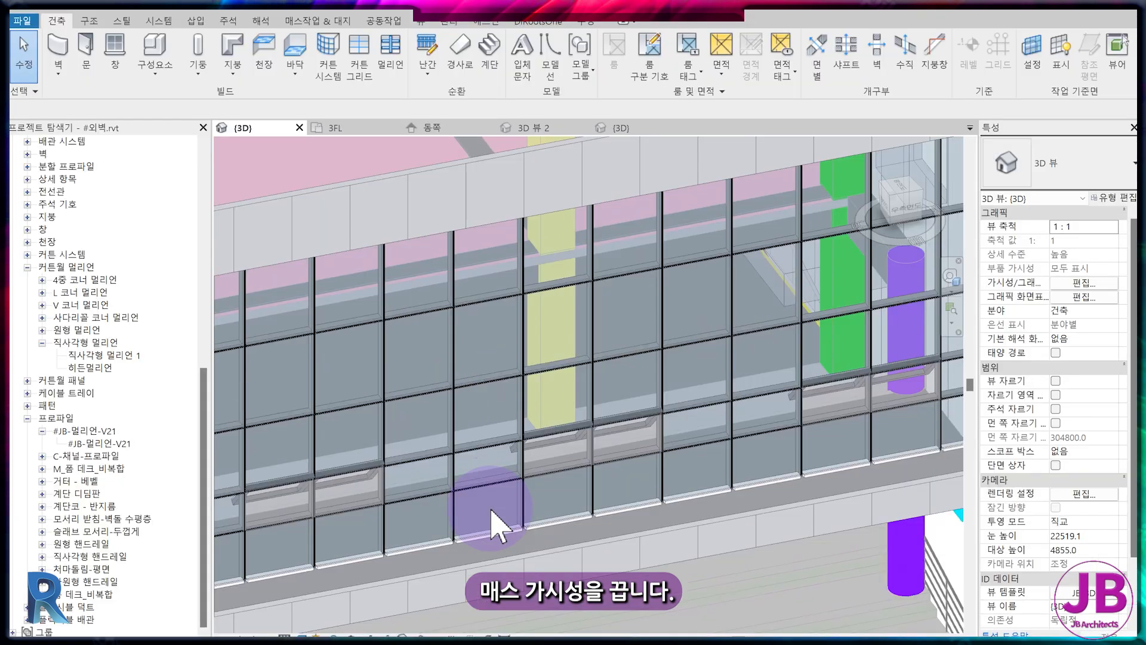
scroll(471, 441, down, 2)
middle_drag(479, 437, 446, 404)
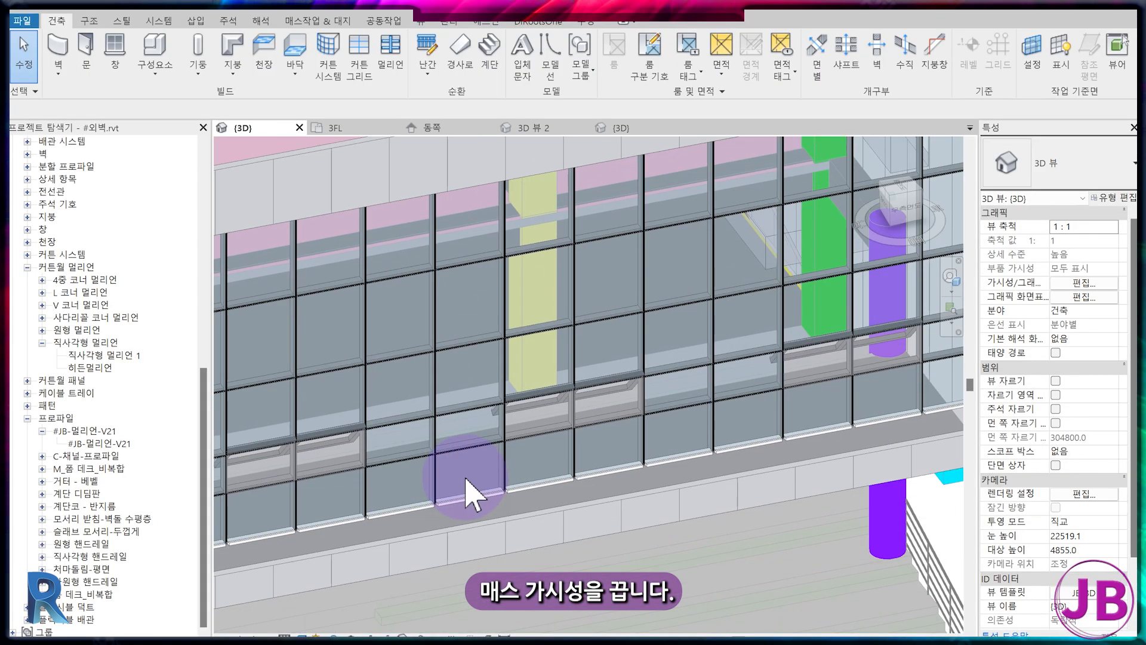
scroll(446, 403, down, 3)
middle_drag(526, 481, 542, 476)
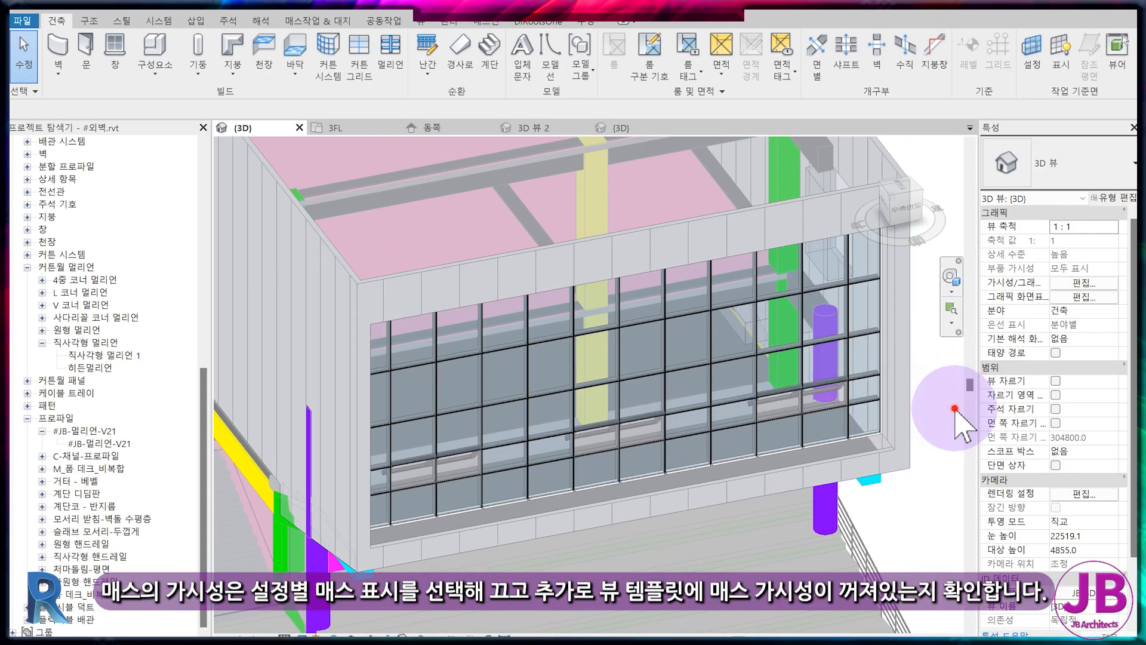
click(316, 21)
click(78, 70)
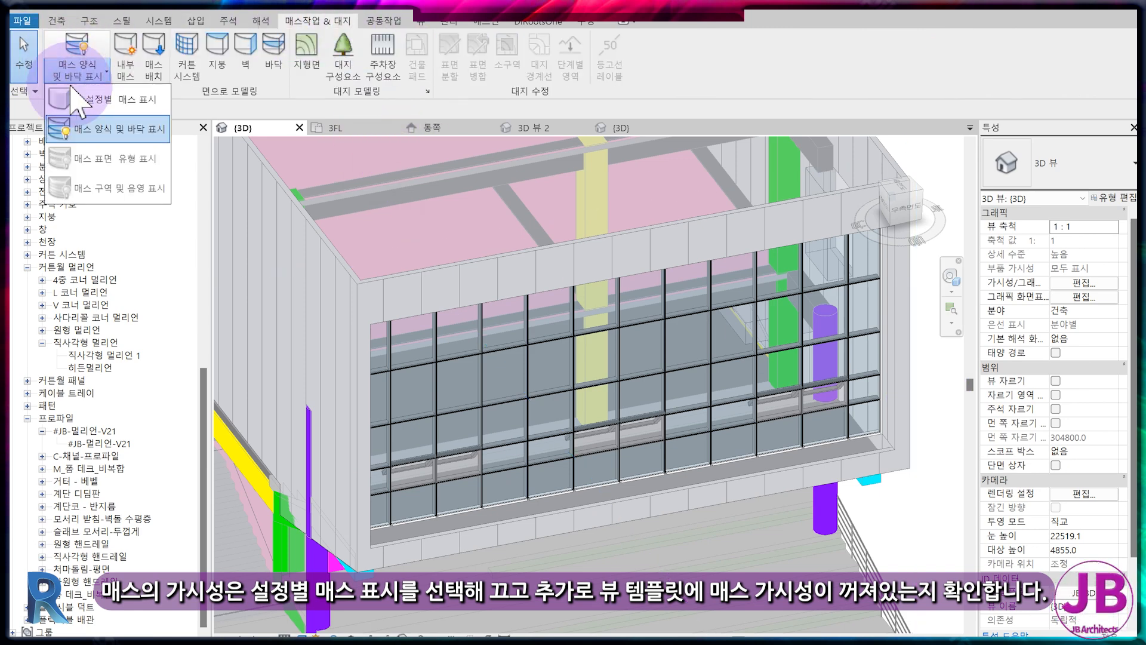
click(78, 99)
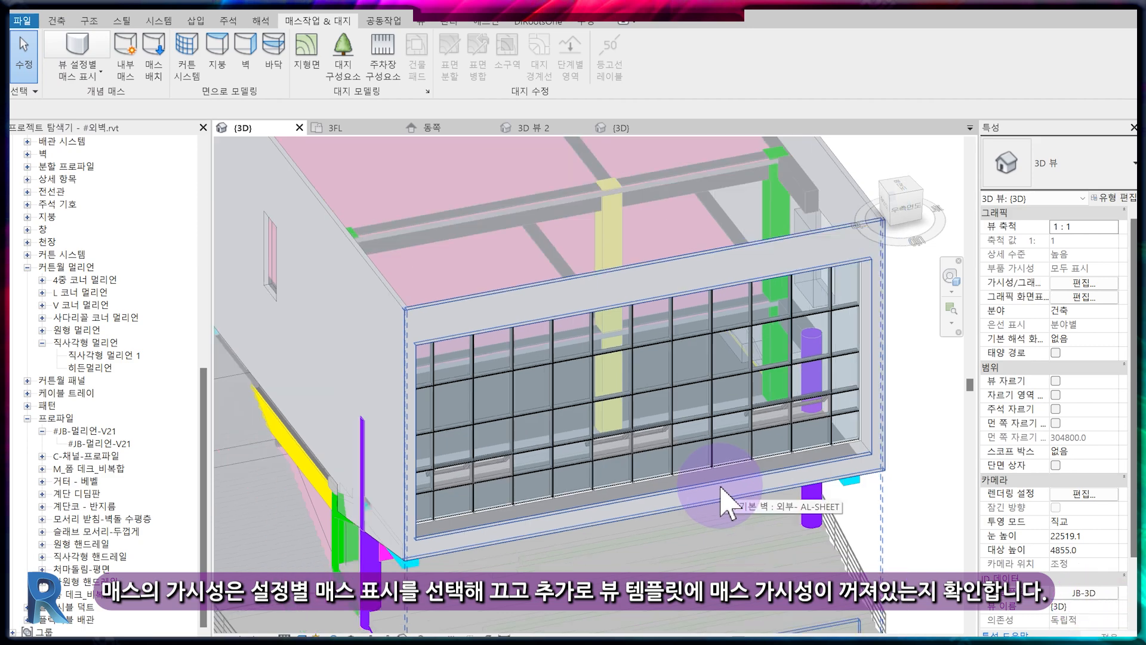
Turn off the mass (매스) category's visibility in the JB-3D view template and apply the template change.
scroll(722, 502, down, 3)
click(1084, 593)
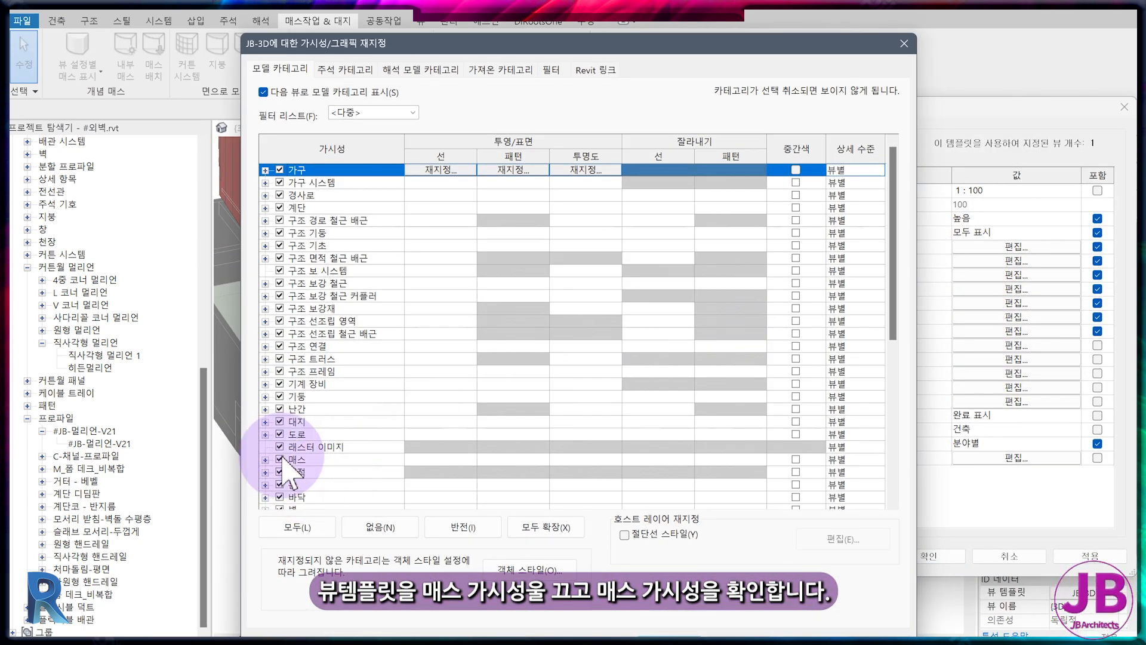
click(279, 459)
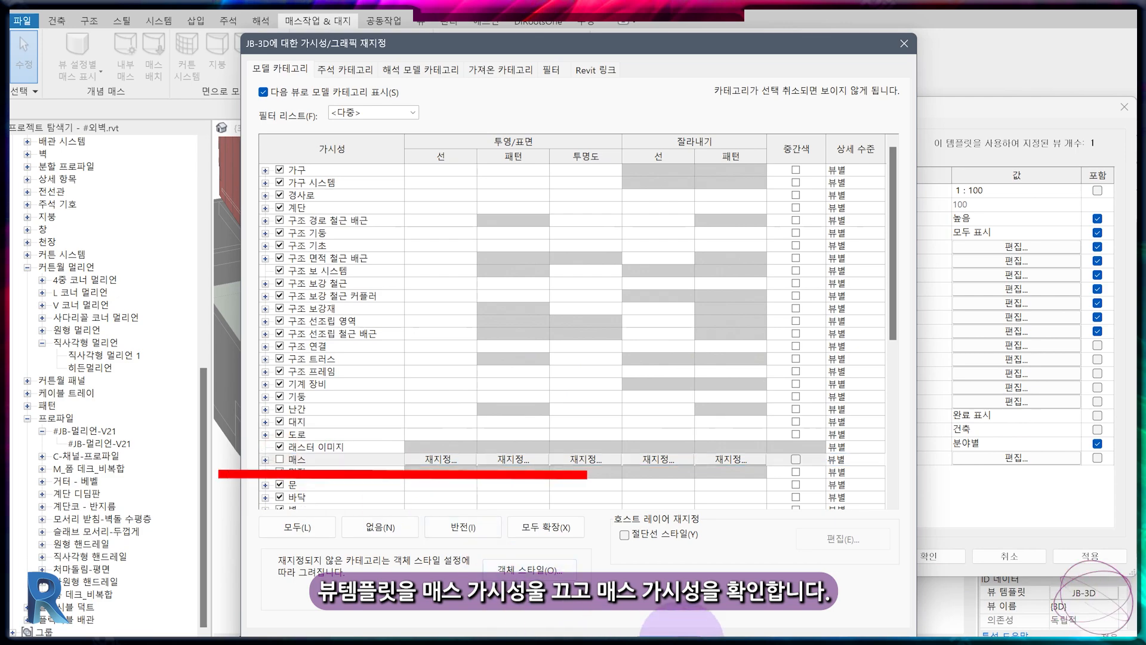
click(681, 627)
click(928, 555)
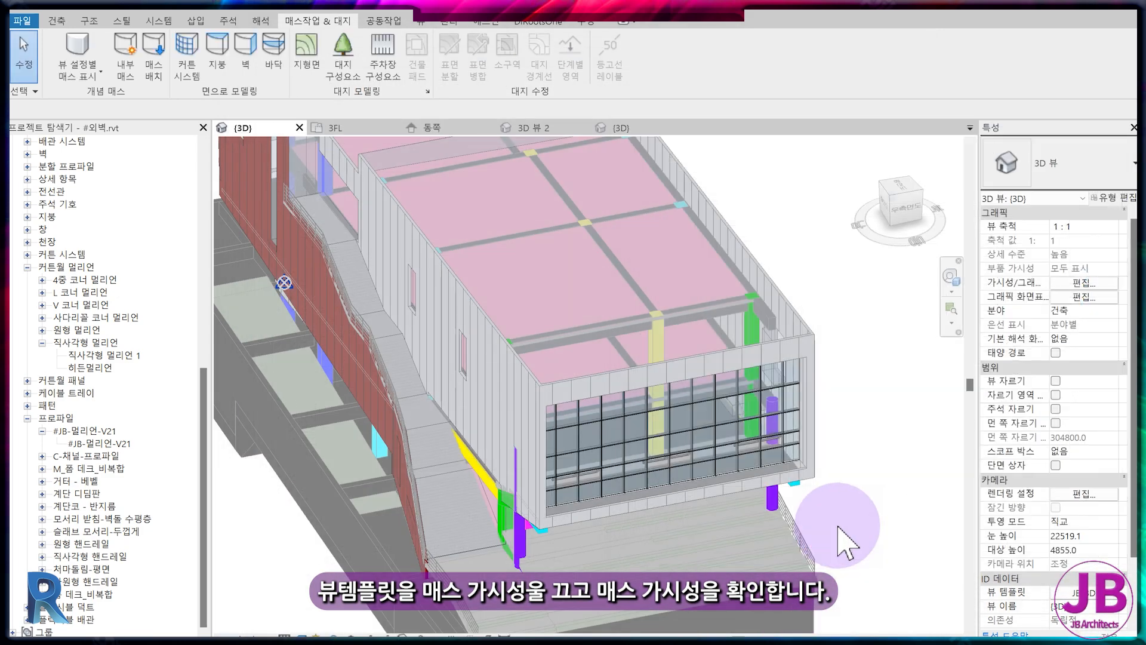
Open the #커튼월패널-V2 family of a project window in the curtain wall for editing and show its 오른쪽 elevation.
scroll(674, 496, up, 3)
scroll(674, 495, up, 2)
middle_drag(396, 473, 551, 511)
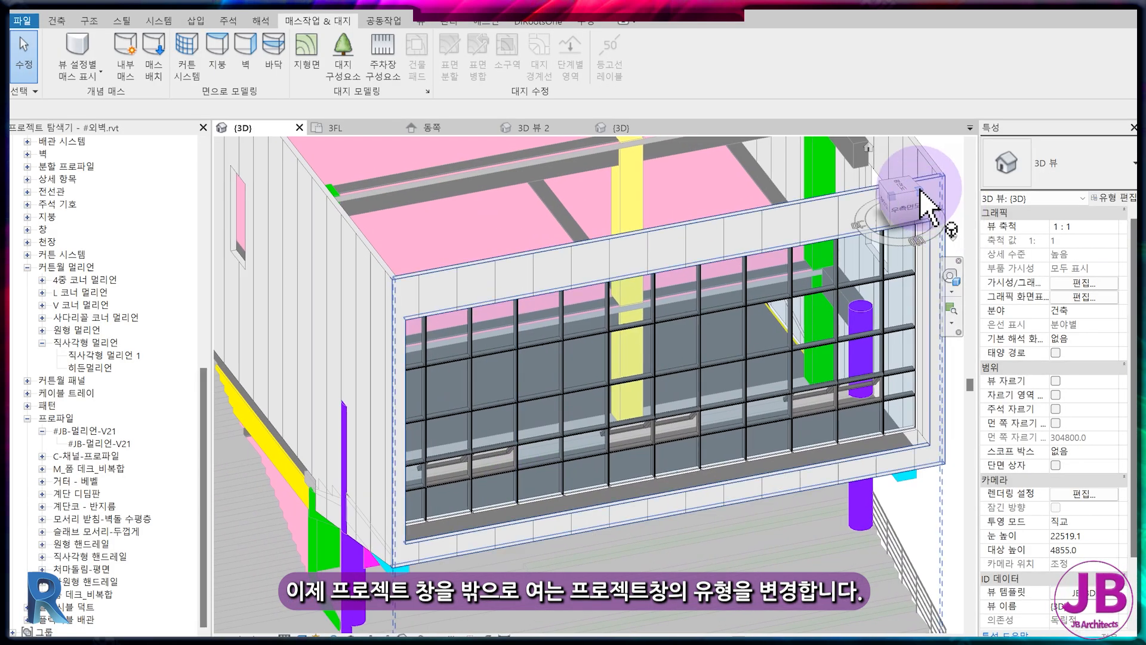
click(1031, 43)
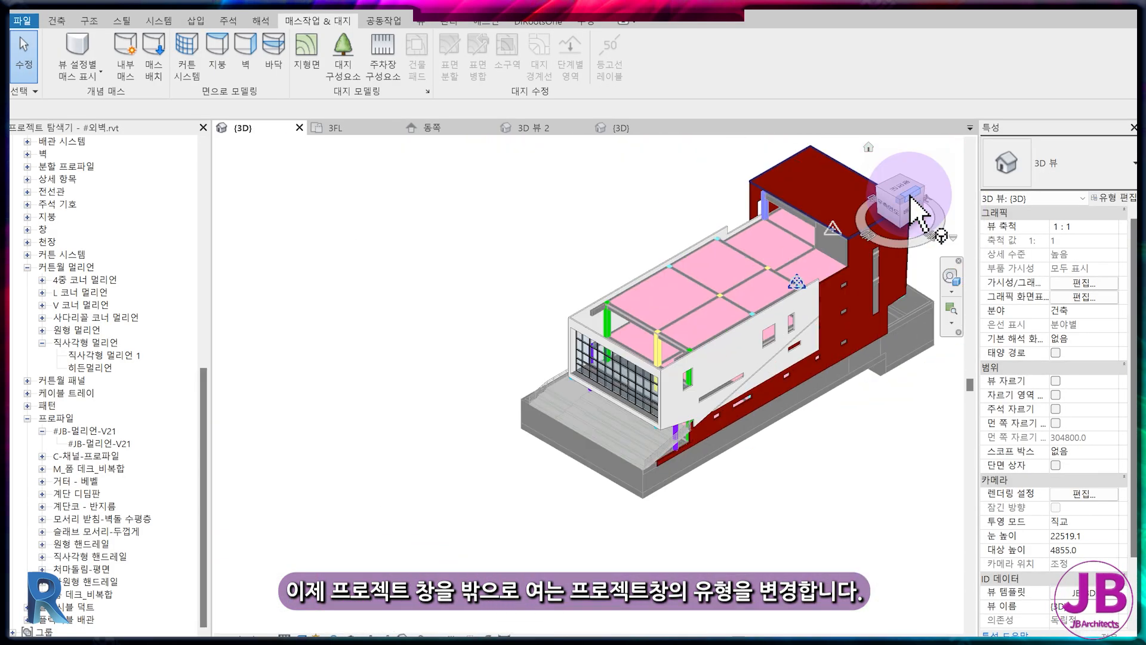
scroll(473, 460, up, 3)
scroll(626, 281, up, 3)
click(630, 281)
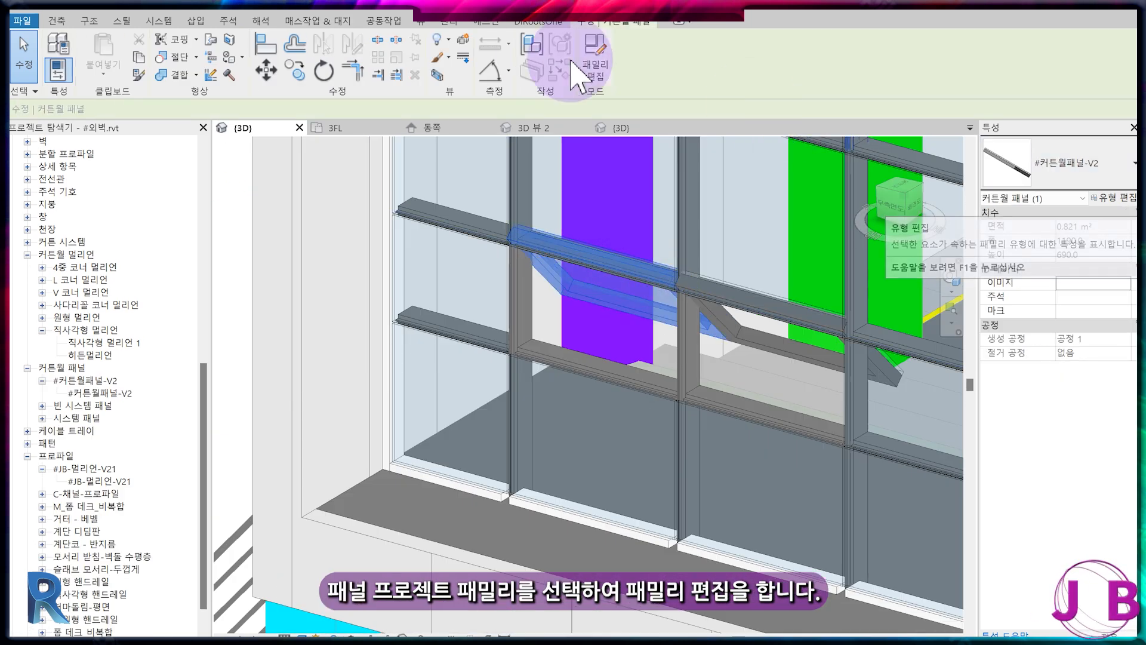
click(605, 55)
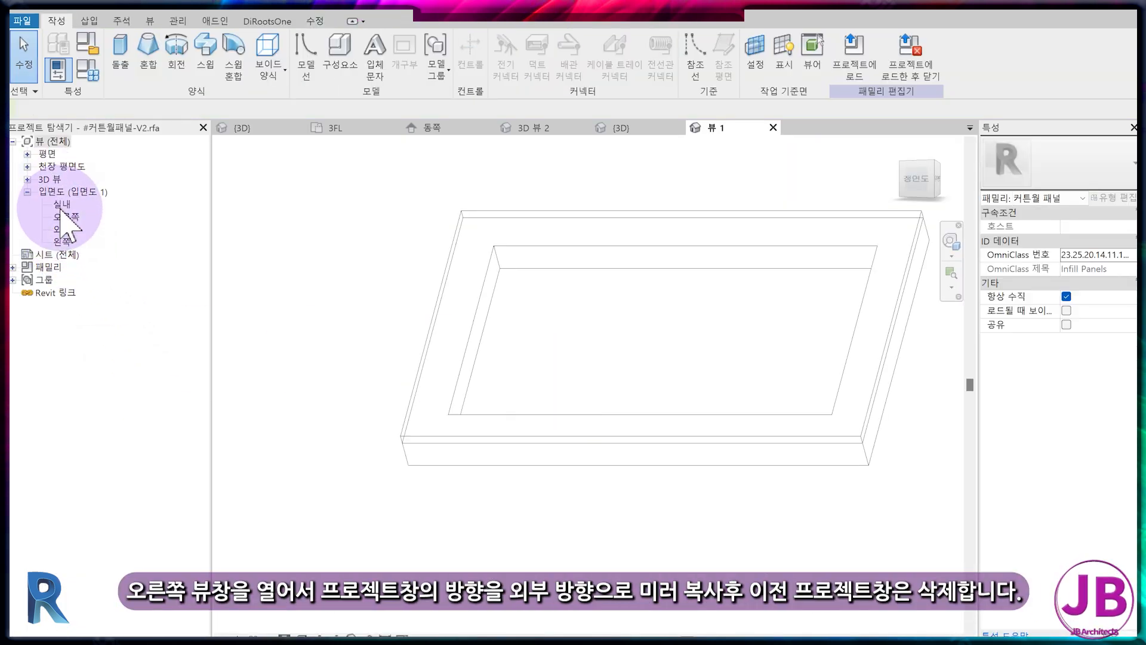
double_click(66, 217)
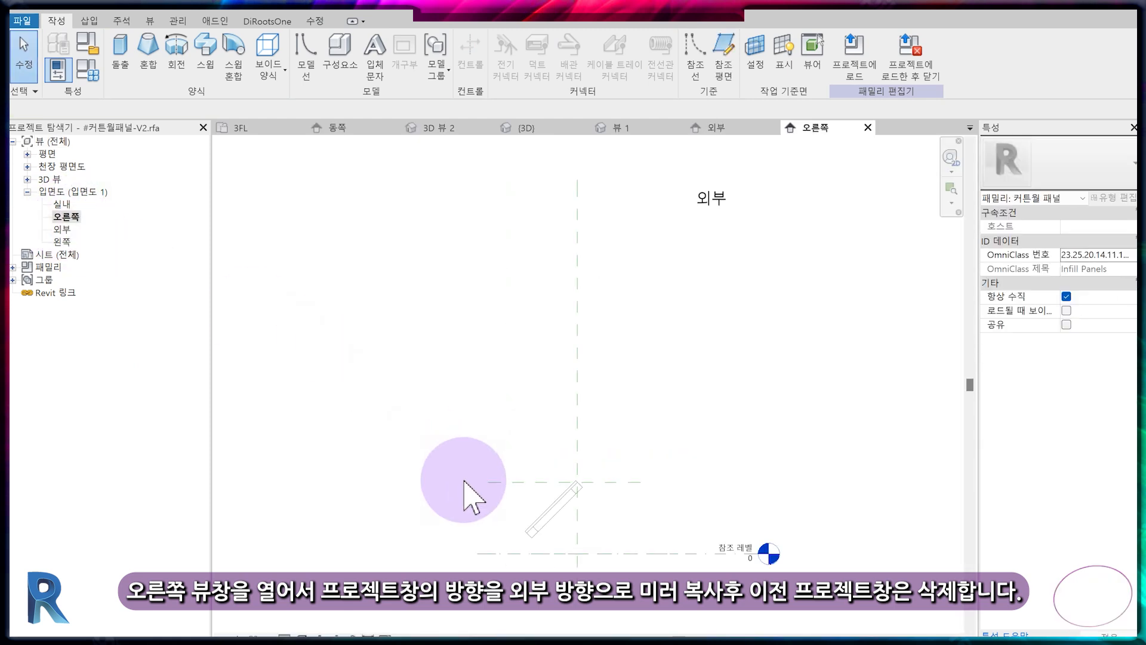
Mirror a copy of the tilted 창패널-V3 window to the exterior about an axis drawn along the vertical reference plane, and delete the original.
middle_drag(575, 499, 535, 399)
click(525, 428)
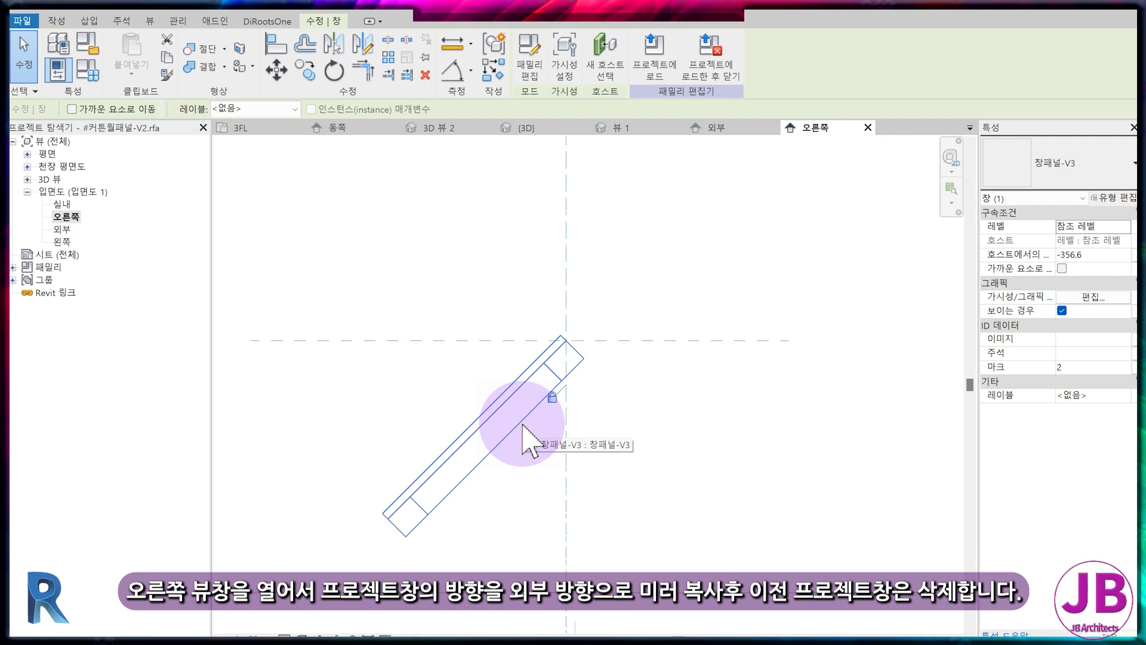
click(368, 48)
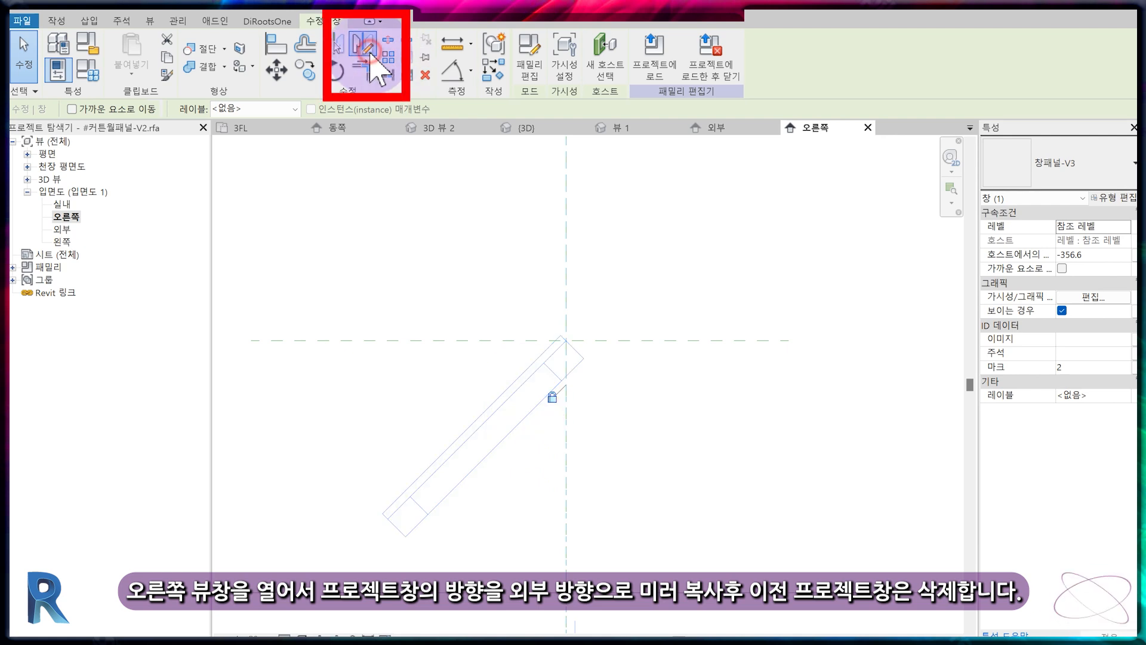
click(566, 227)
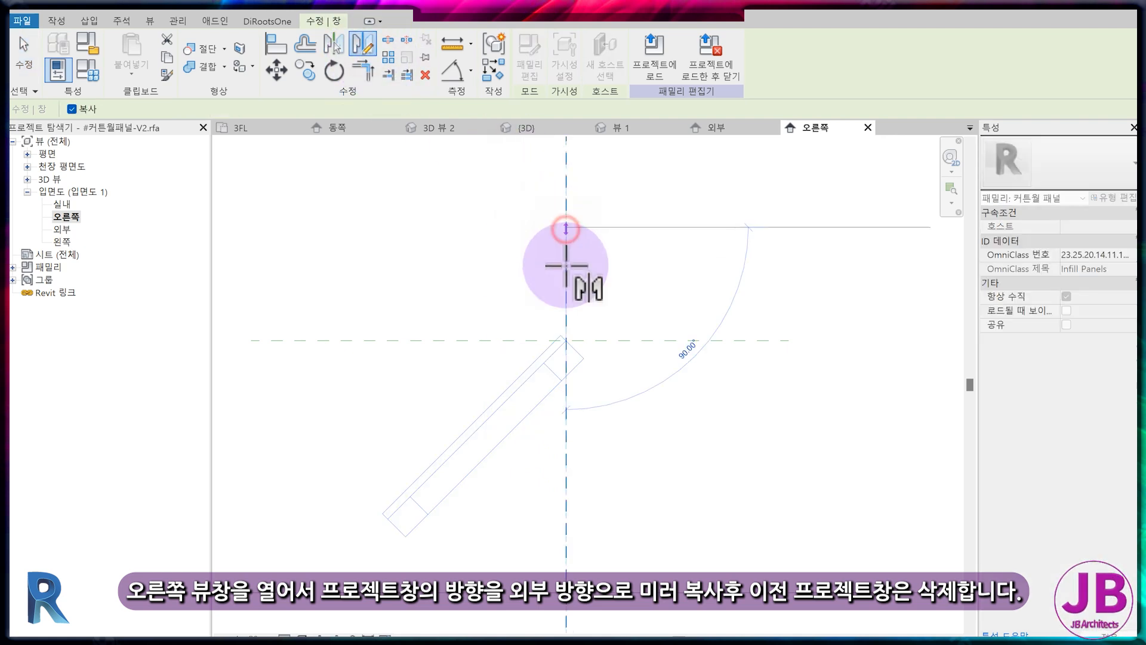
click(566, 456)
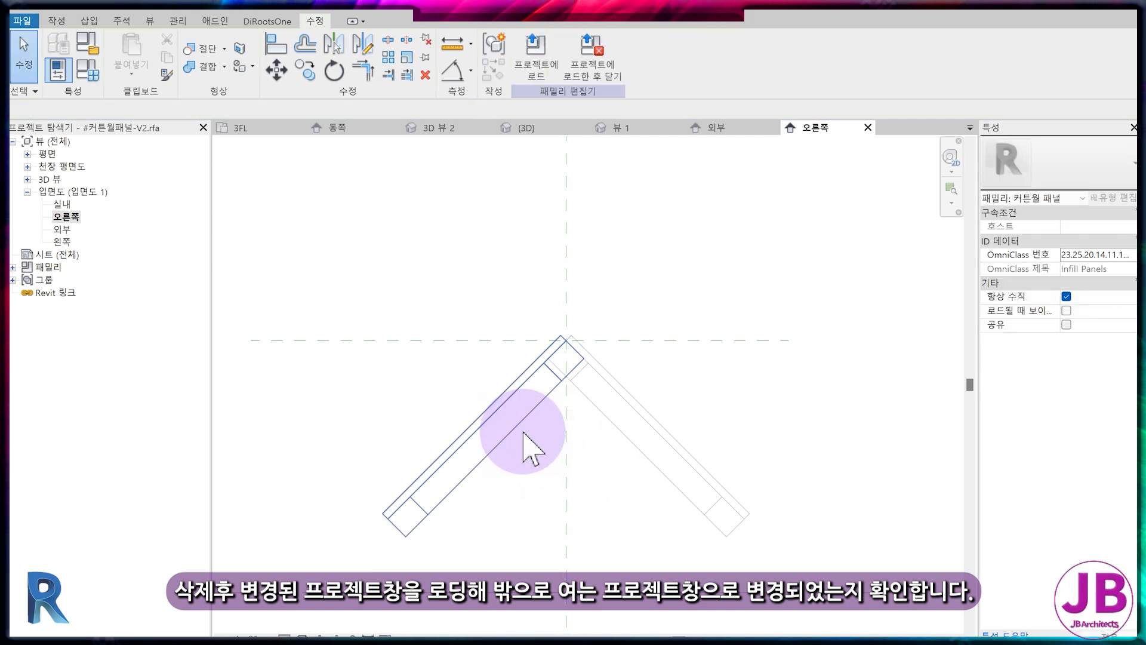
key(Delete)
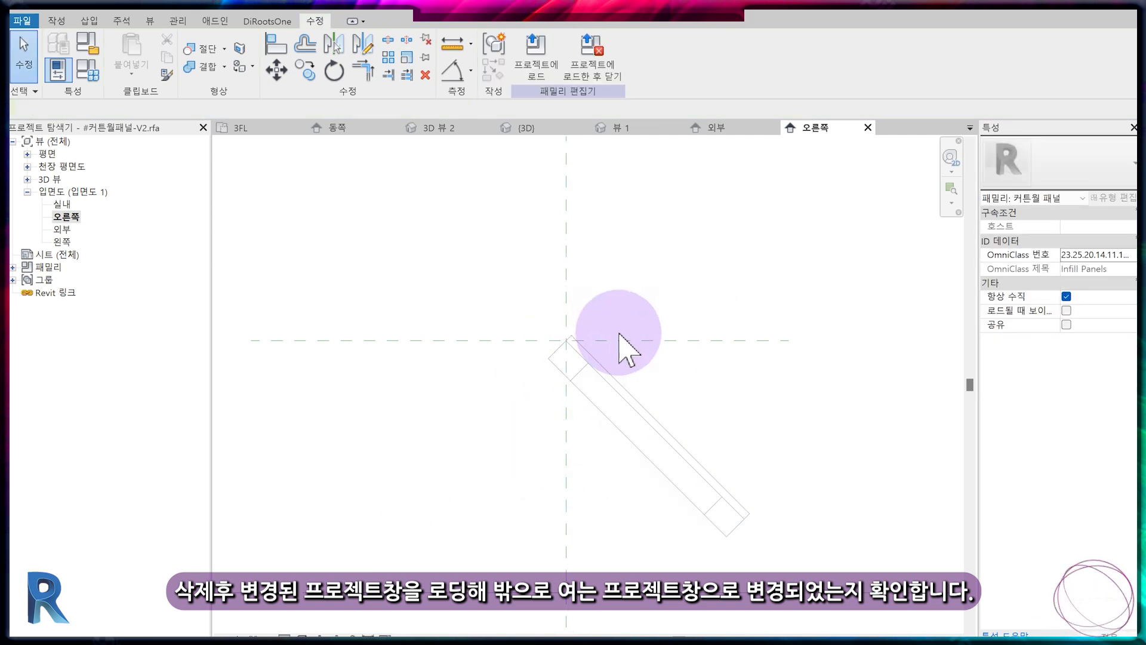
Load the edited panel family into #외벽.rvt and close it, replacing the existing family file and overwriting the existing version with its parameter values.
click(592, 57)
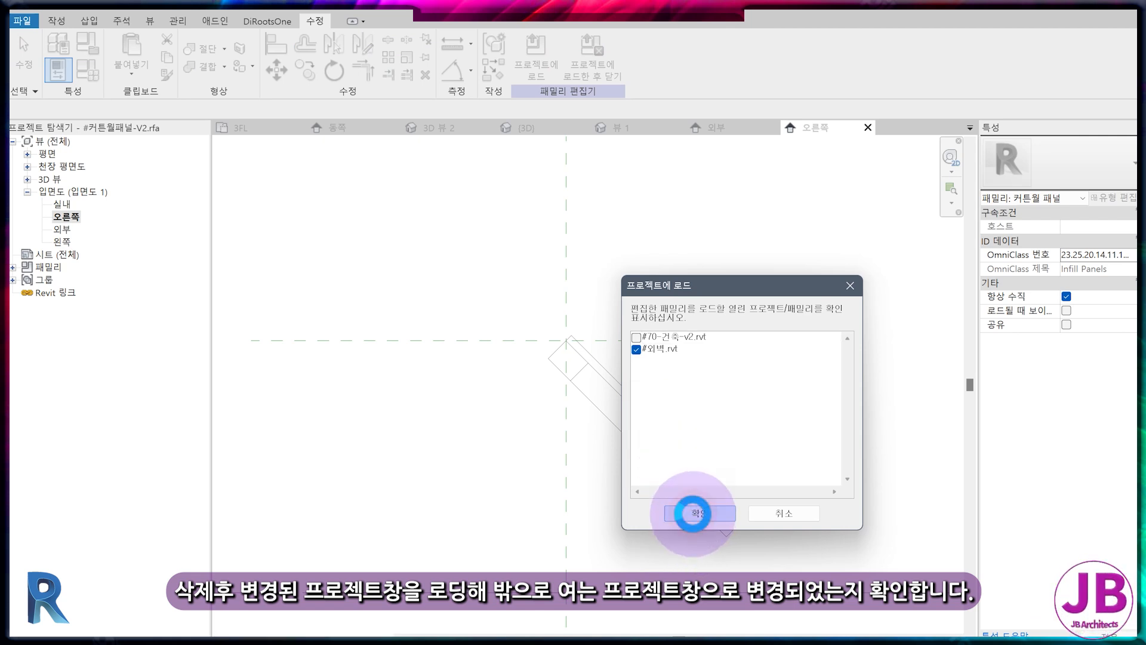
click(693, 514)
click(549, 351)
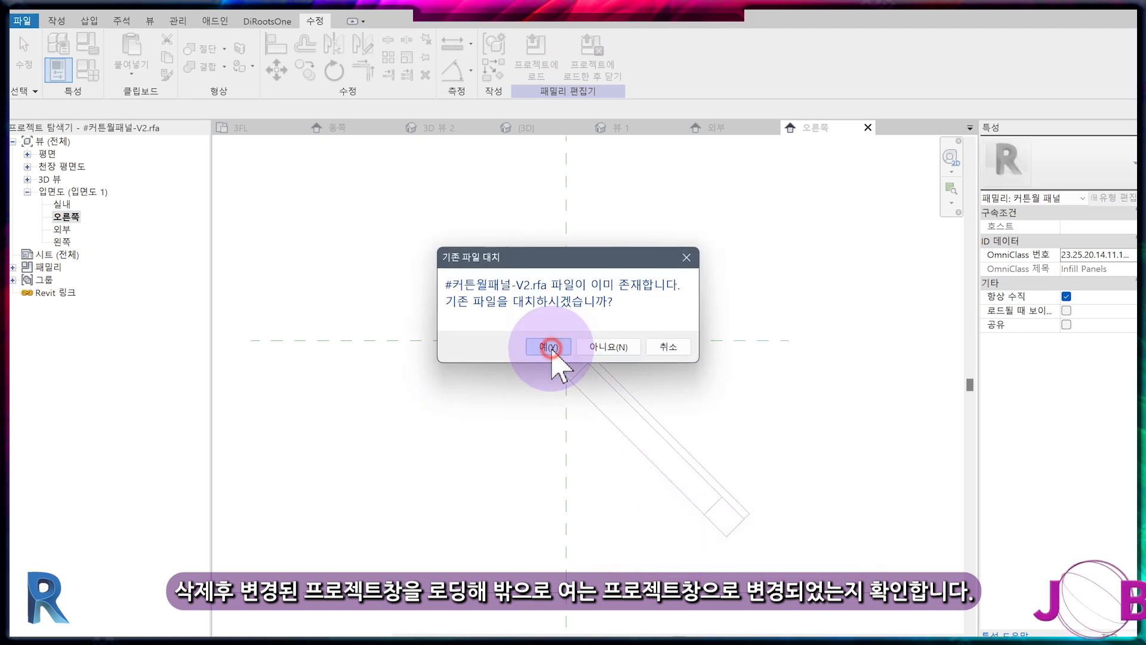
click(549, 348)
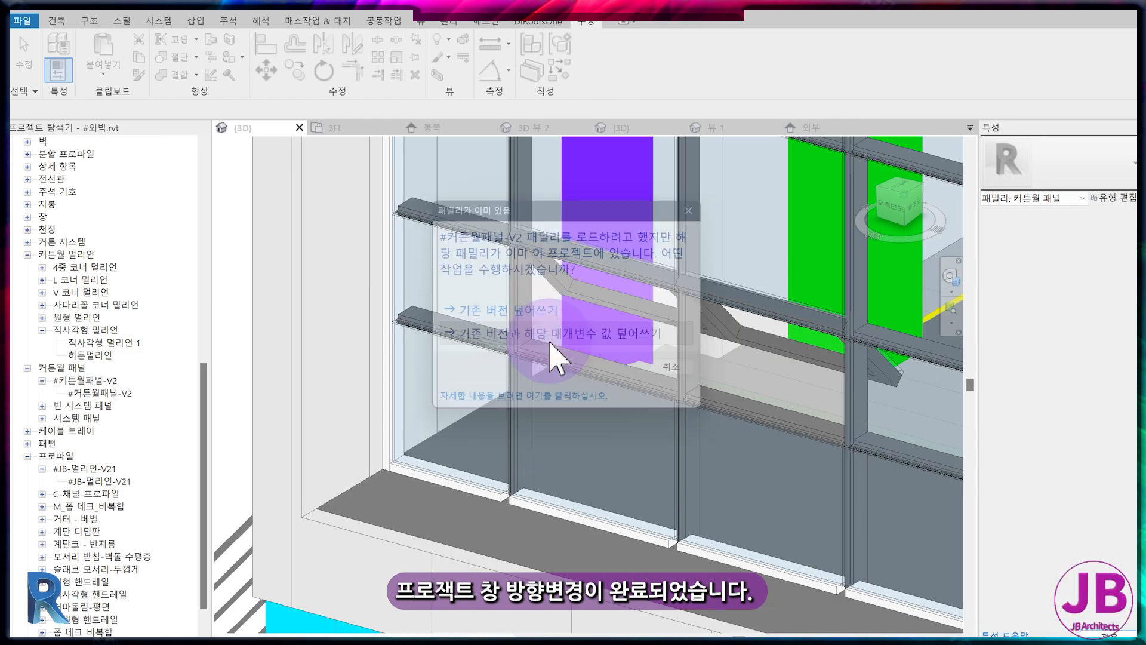
click(550, 342)
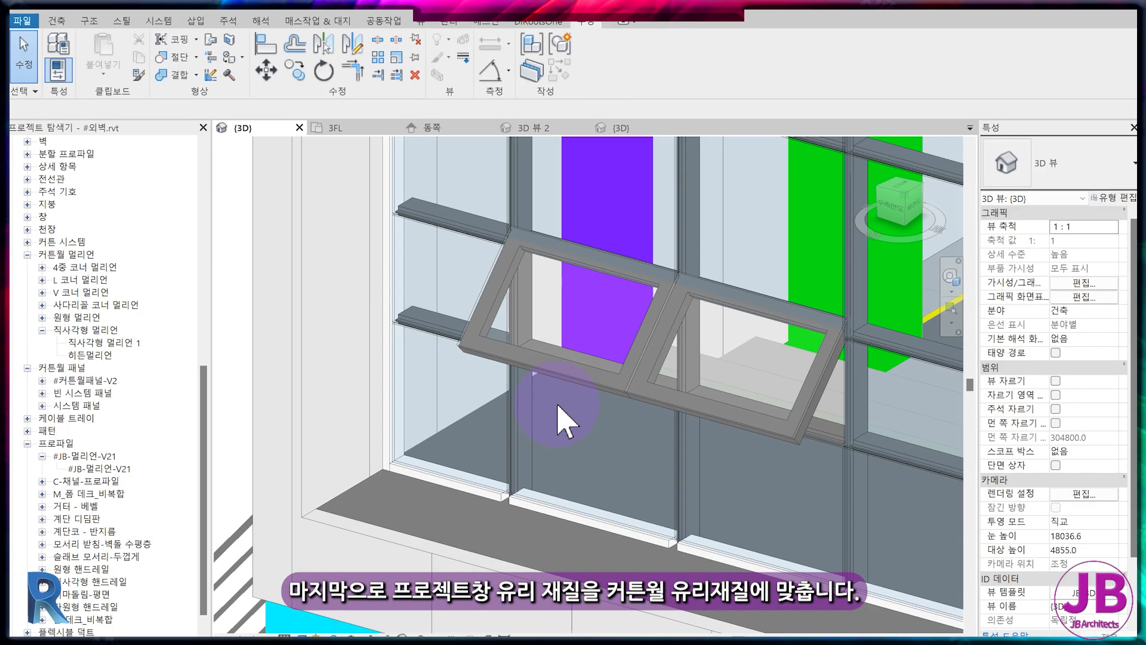
Set the 각도 type parameter of the #커튼월패널-V2 project windows to 0°.
scroll(550, 420, down, 3)
middle_drag(671, 499, 600, 477)
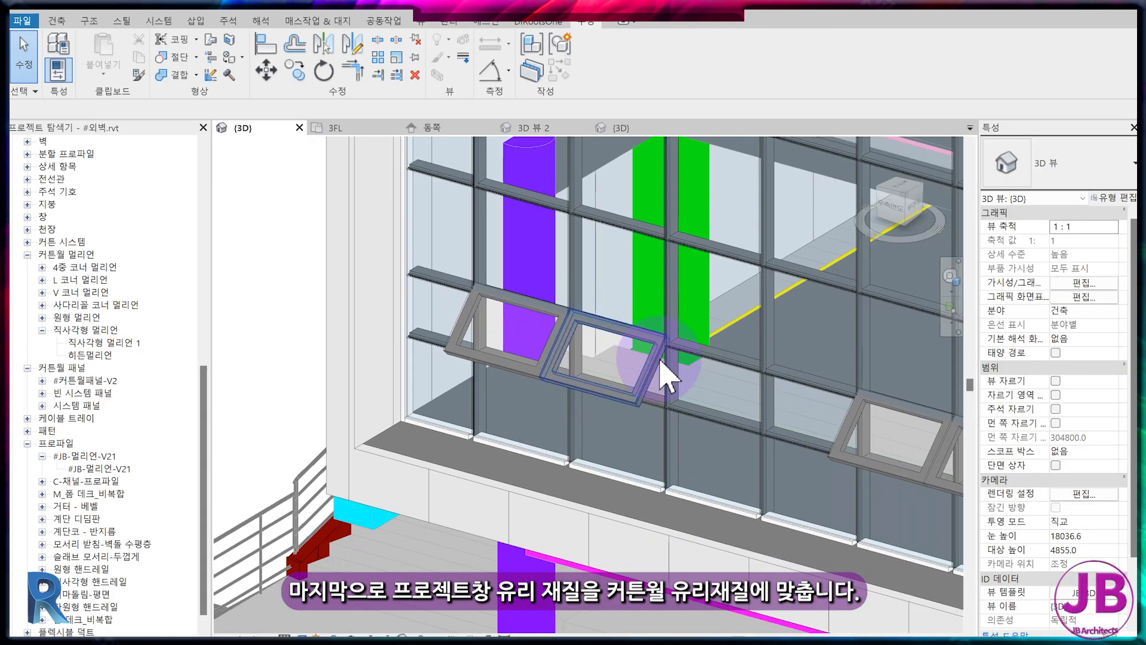
click(660, 363)
click(1126, 197)
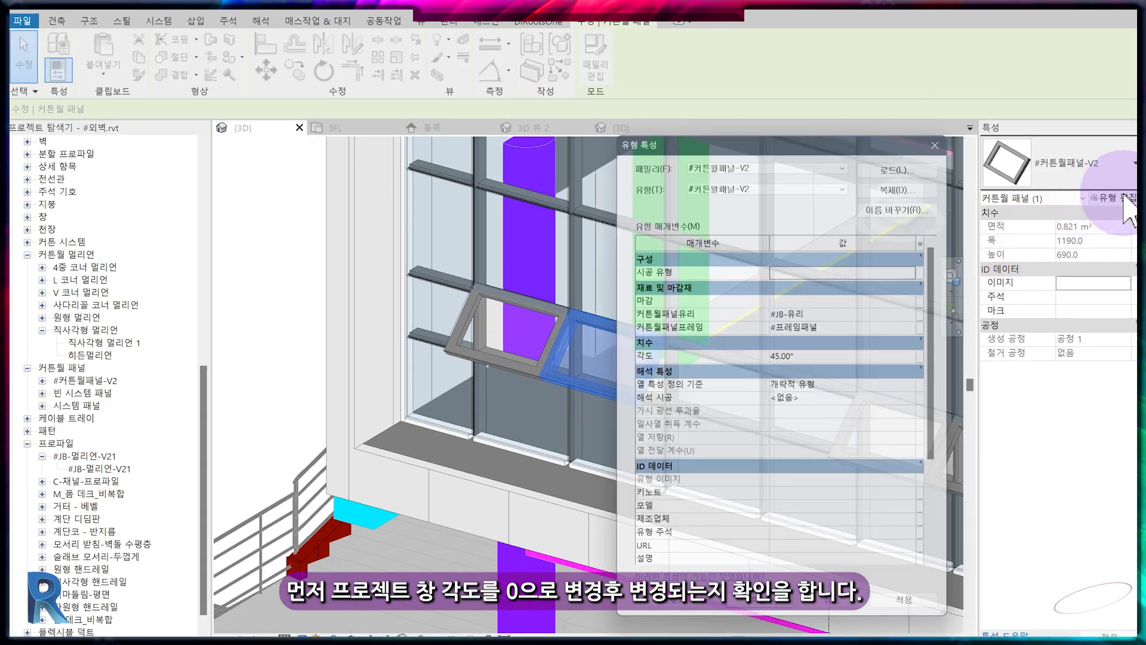
click(820, 354)
text(0)
key(Return)
key(Escape)
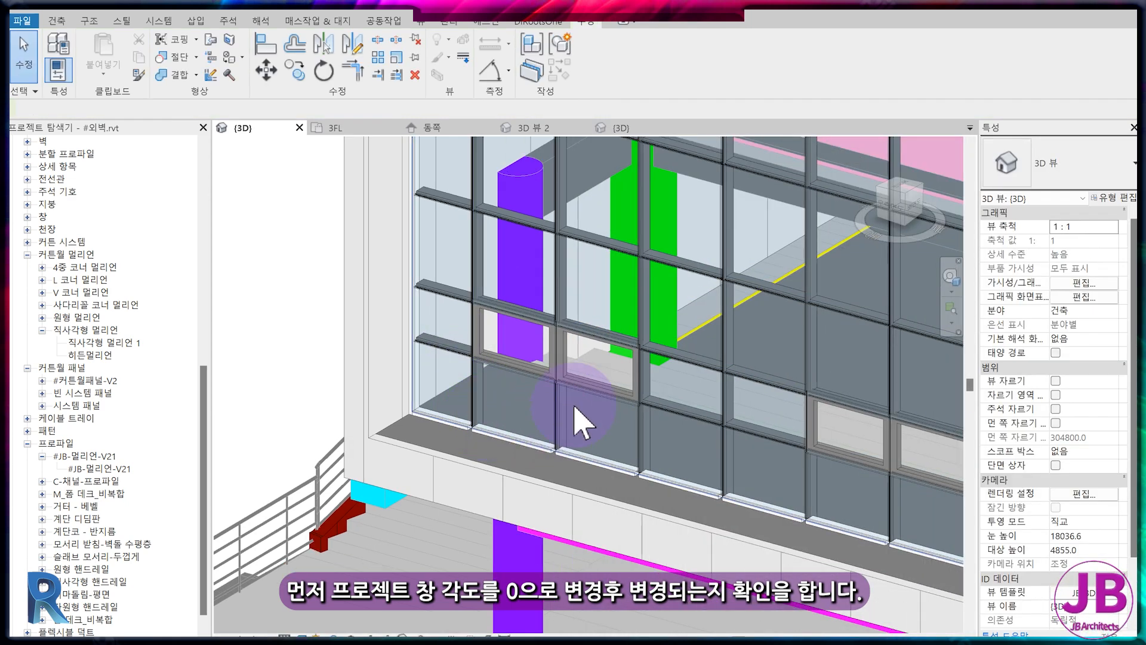
Change the 커튼월패널유리 material of the #커튼월패널-V2 type to 유리, matching the curtain wall glass.
click(595, 396)
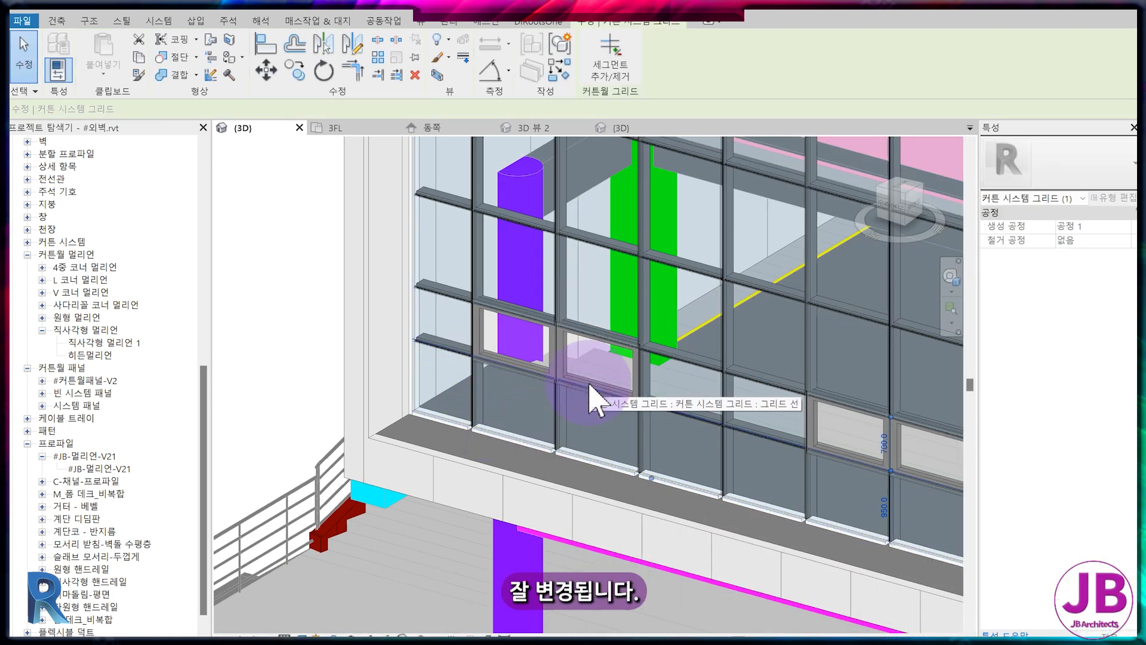
click(627, 345)
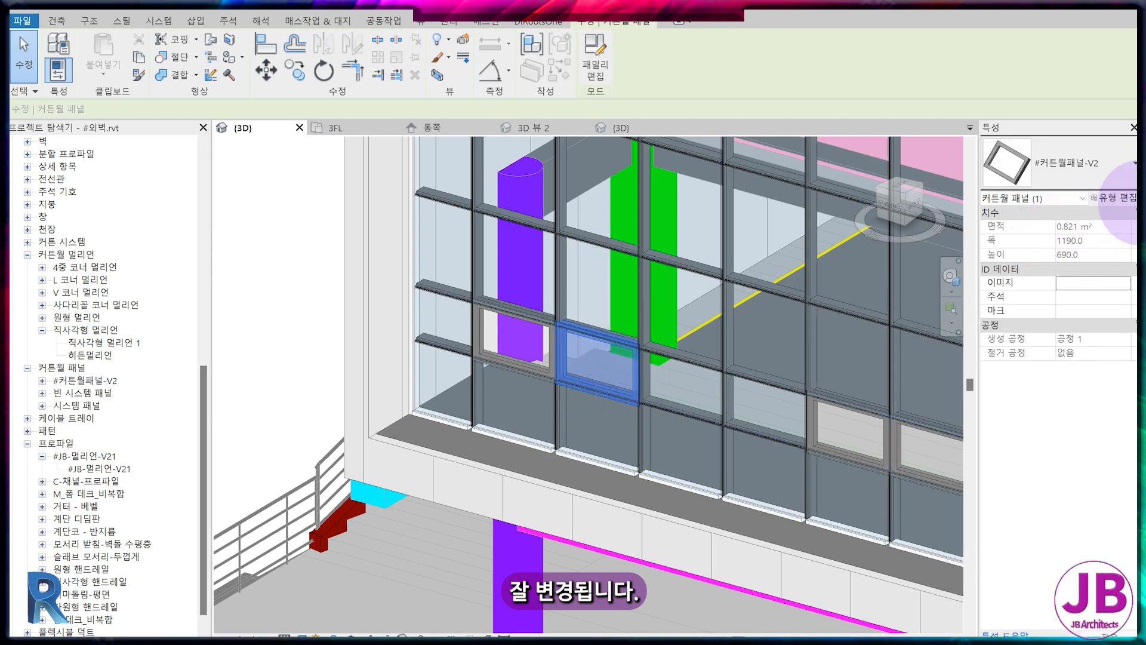
click(1123, 197)
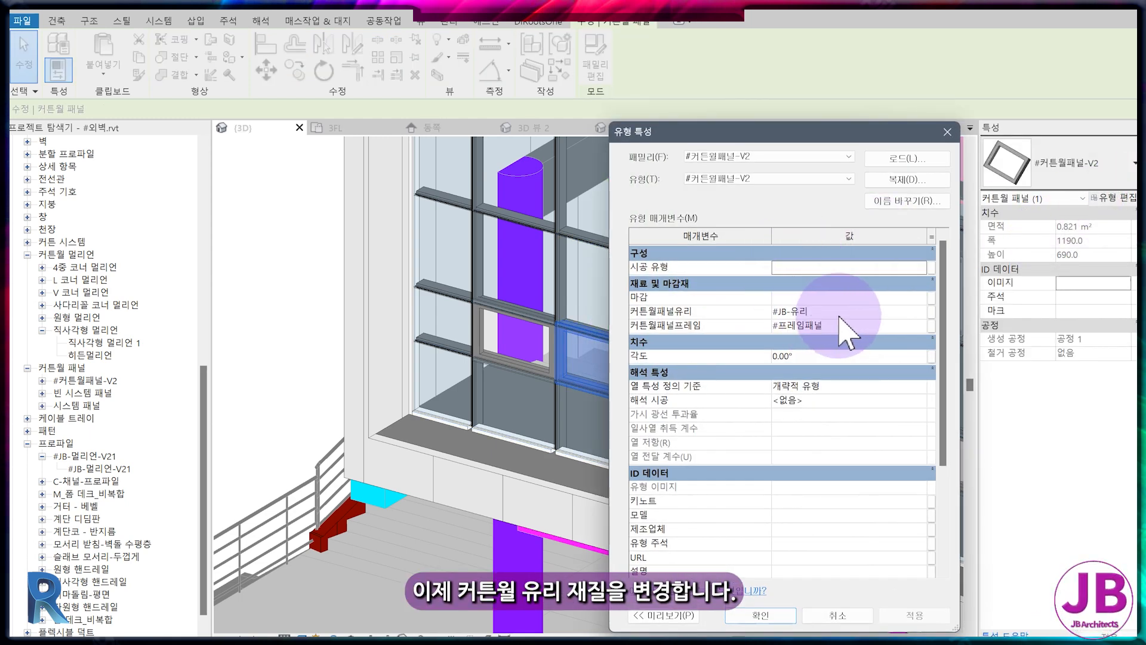
click(923, 313)
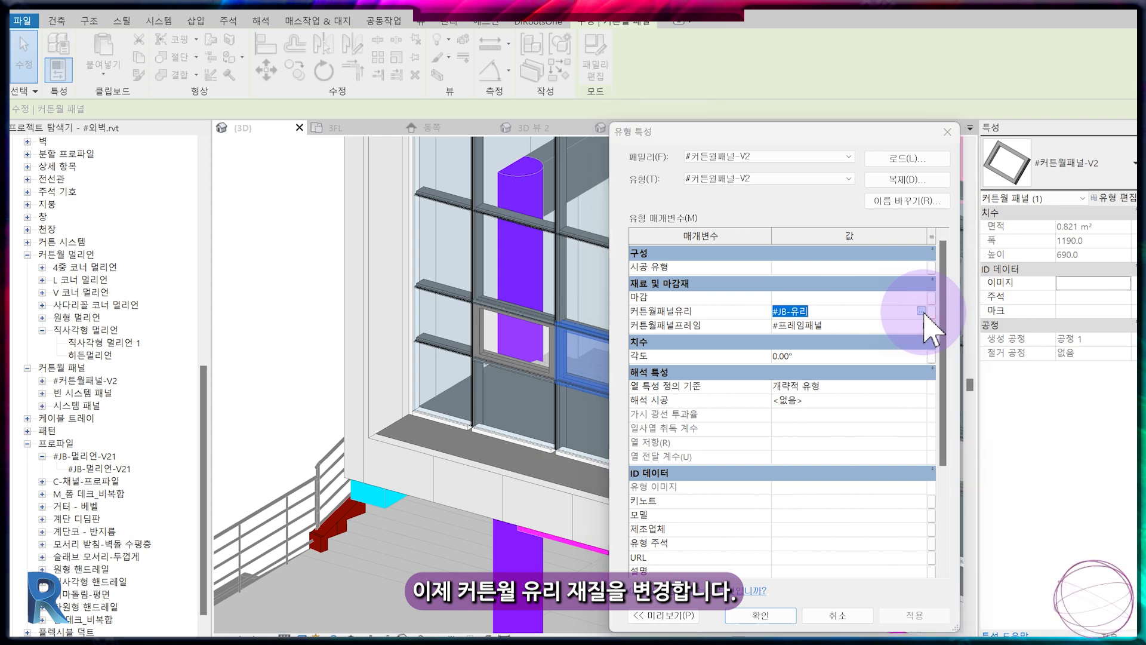
click(192, 377)
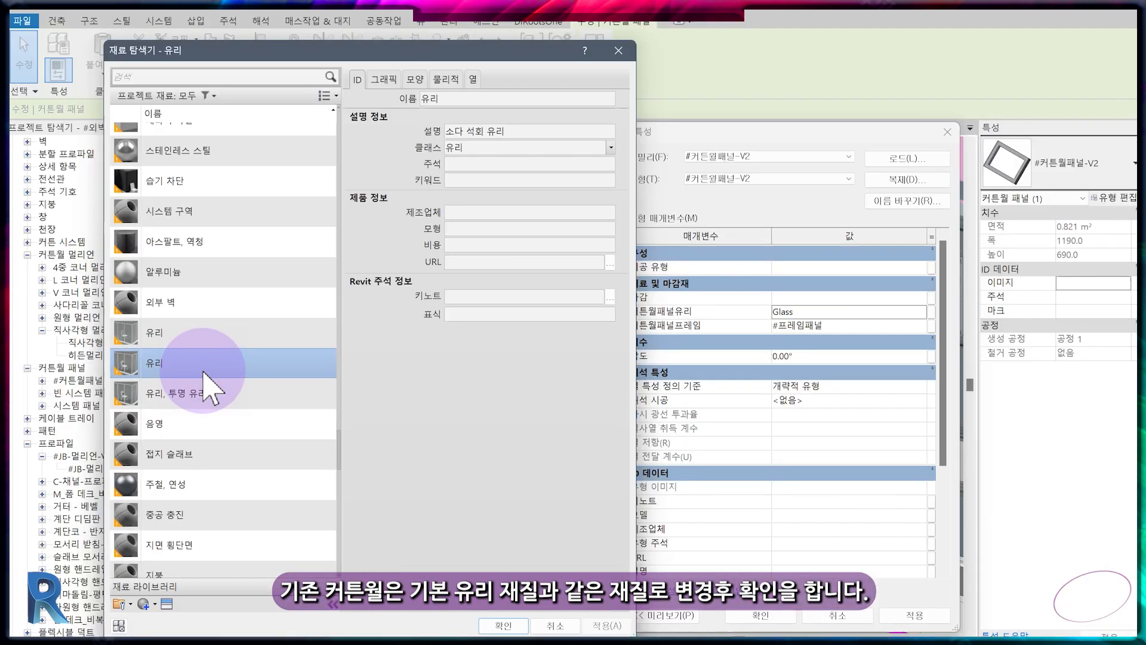
double_click(191, 377)
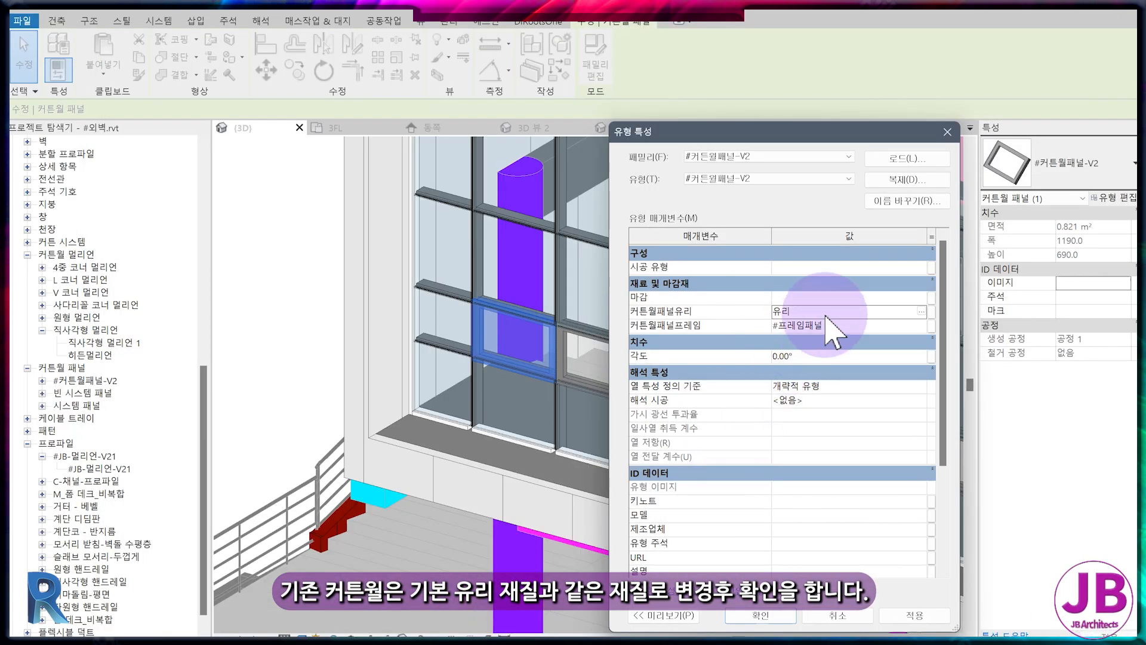
click(770, 614)
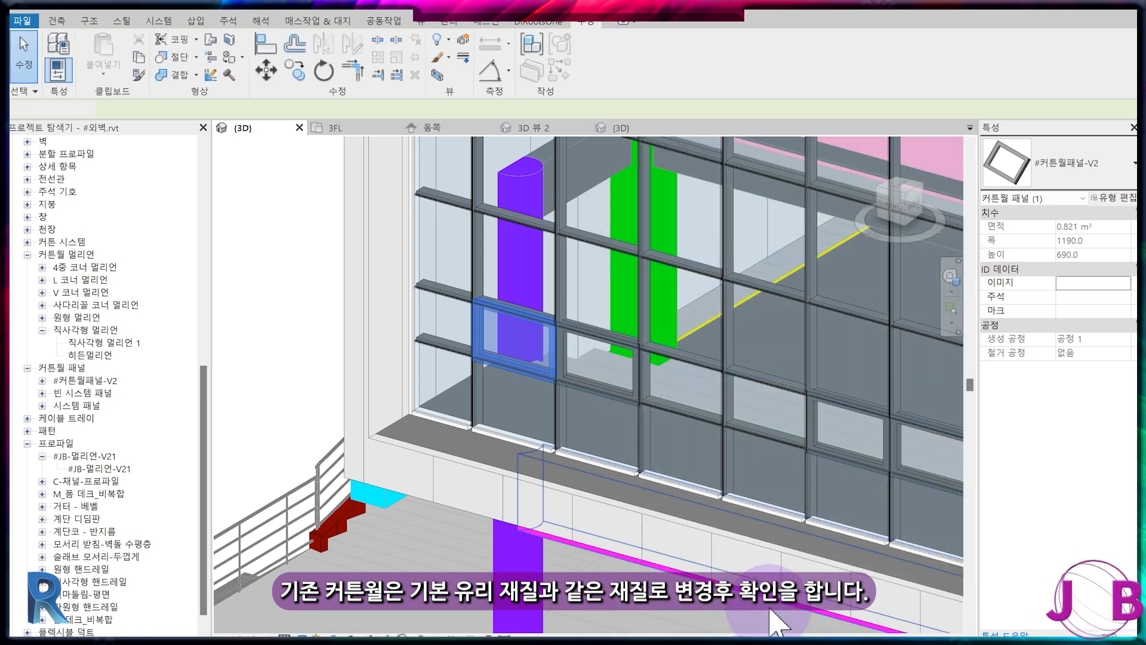
key(Escape)
Give the #커튼월패널-V2 type a non-zero 각도 value to swing the project windows open.
scroll(722, 544, up, 3)
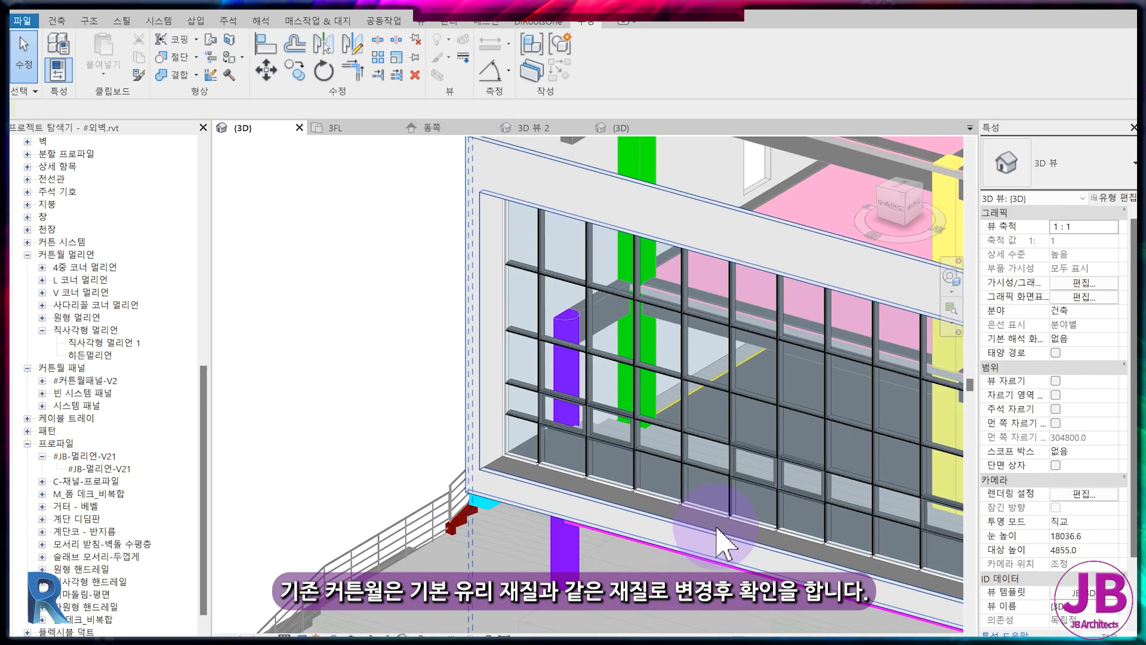
click(762, 485)
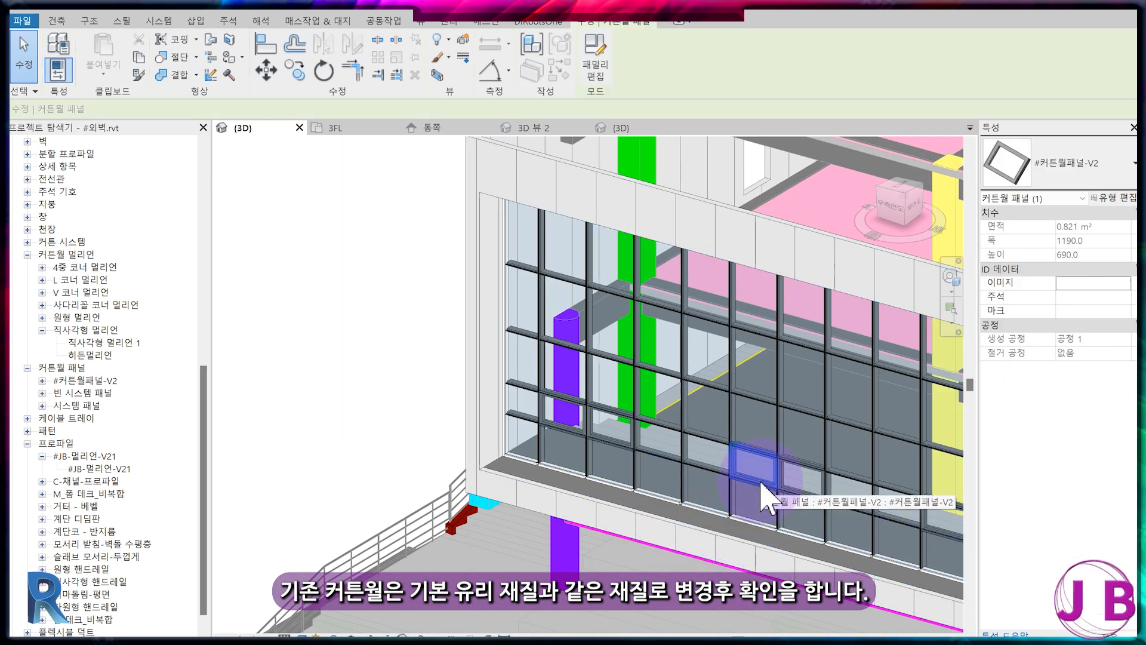
click(1127, 203)
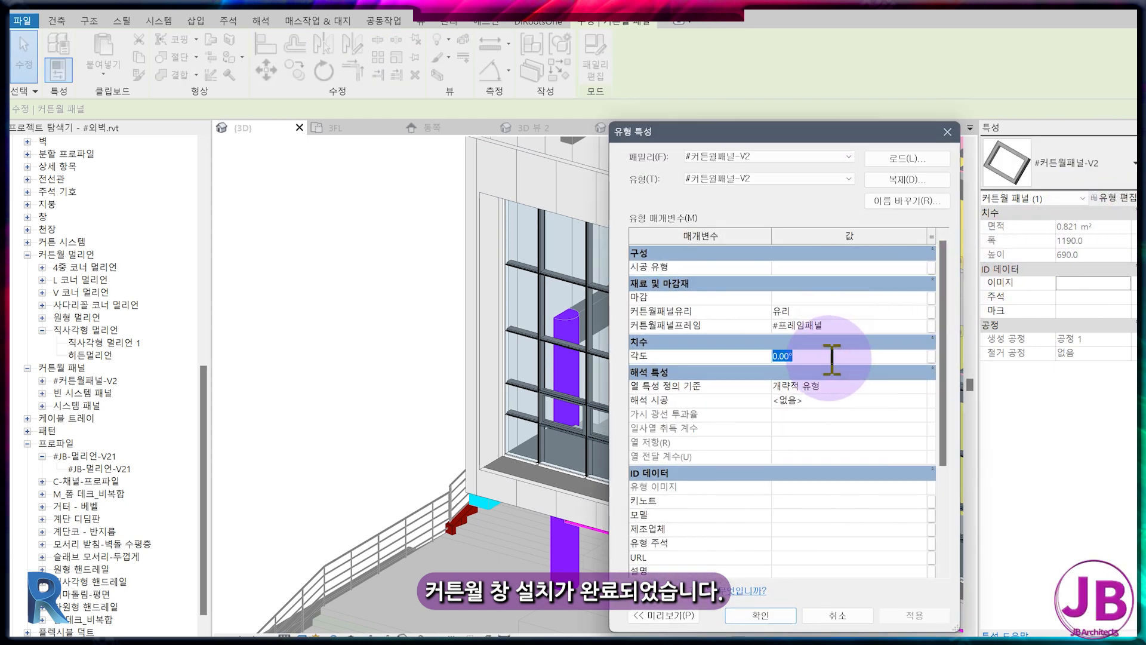
key(Return)
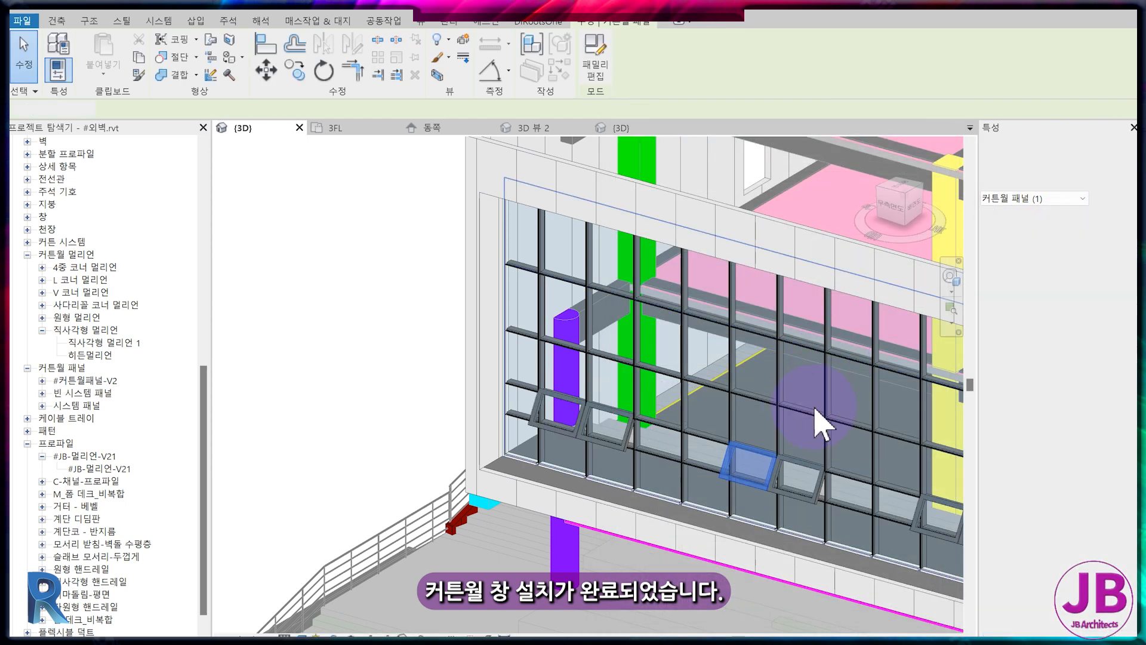
scroll(776, 454, down, 3)
key(Escape)
middle_drag(742, 499, 540, 452)
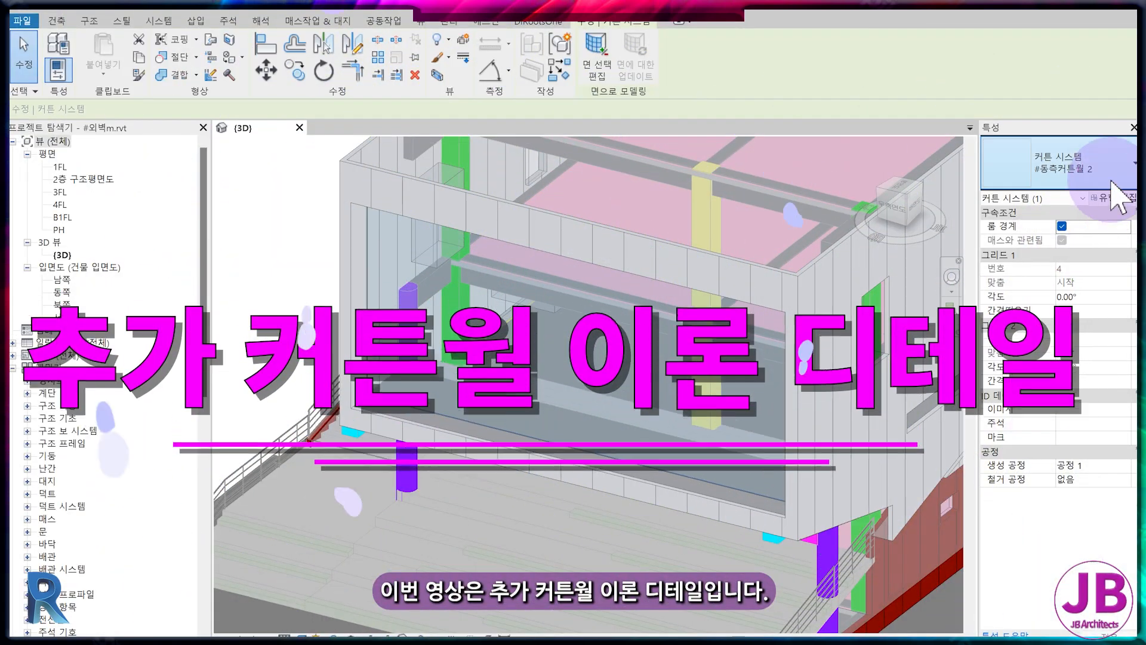
Set the Grid 1 mullion 경계 1 유형 of #동측커튼월 2 to 직사각형 멀리언 : 직사각형 멀리언 1 and inspect where it is placed.
click(1112, 197)
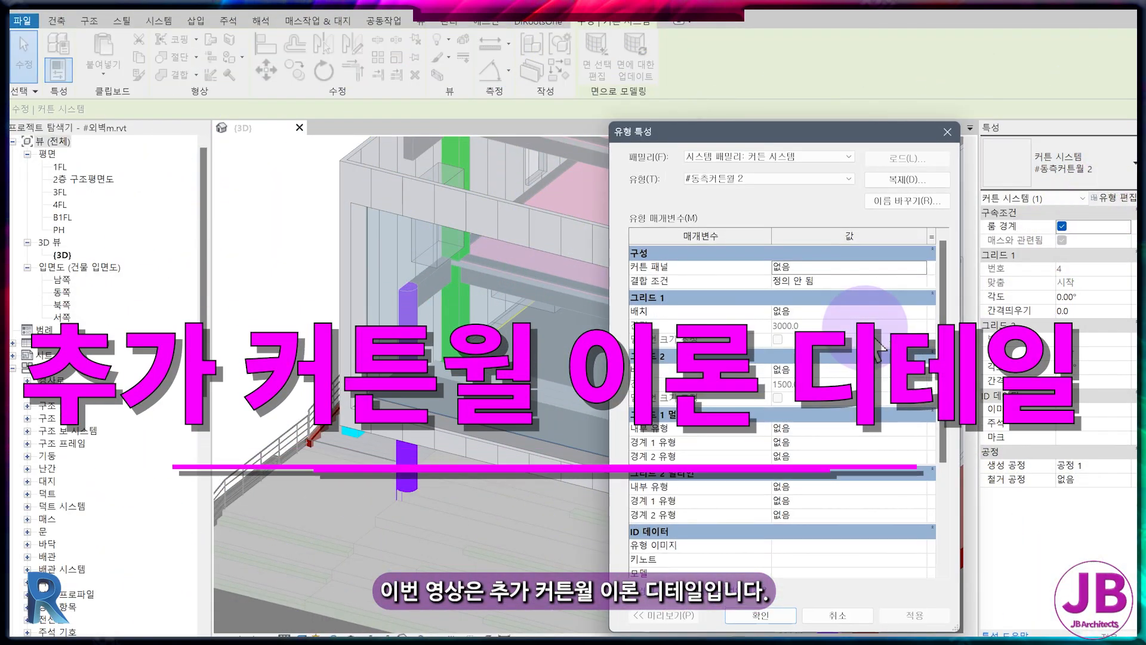
click(847, 443)
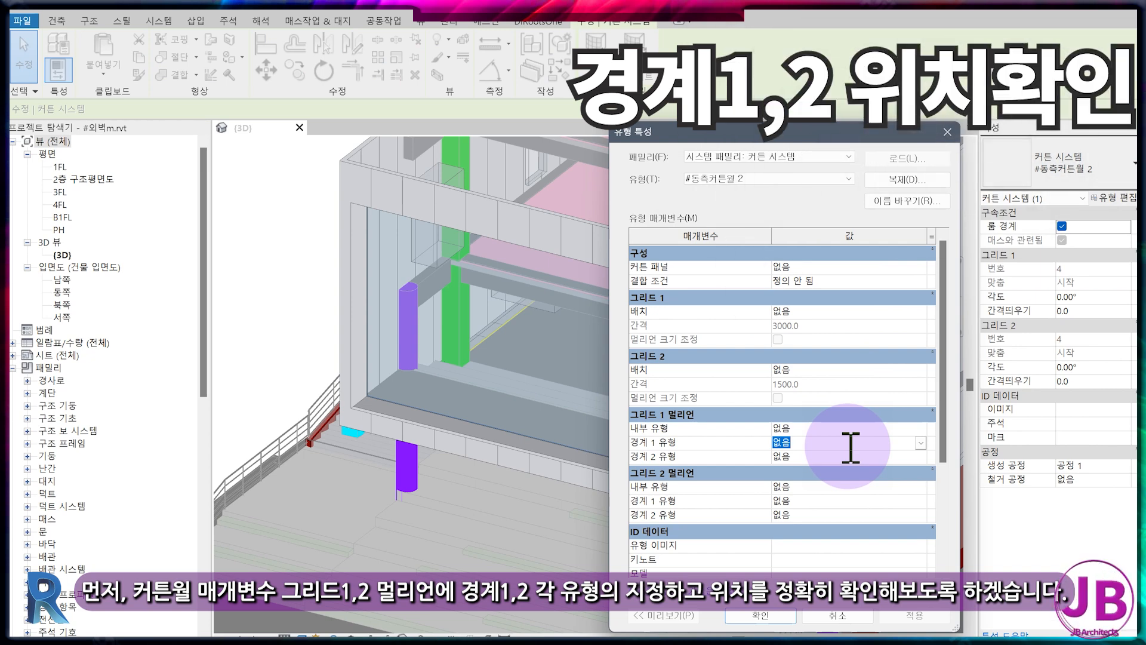
click(921, 444)
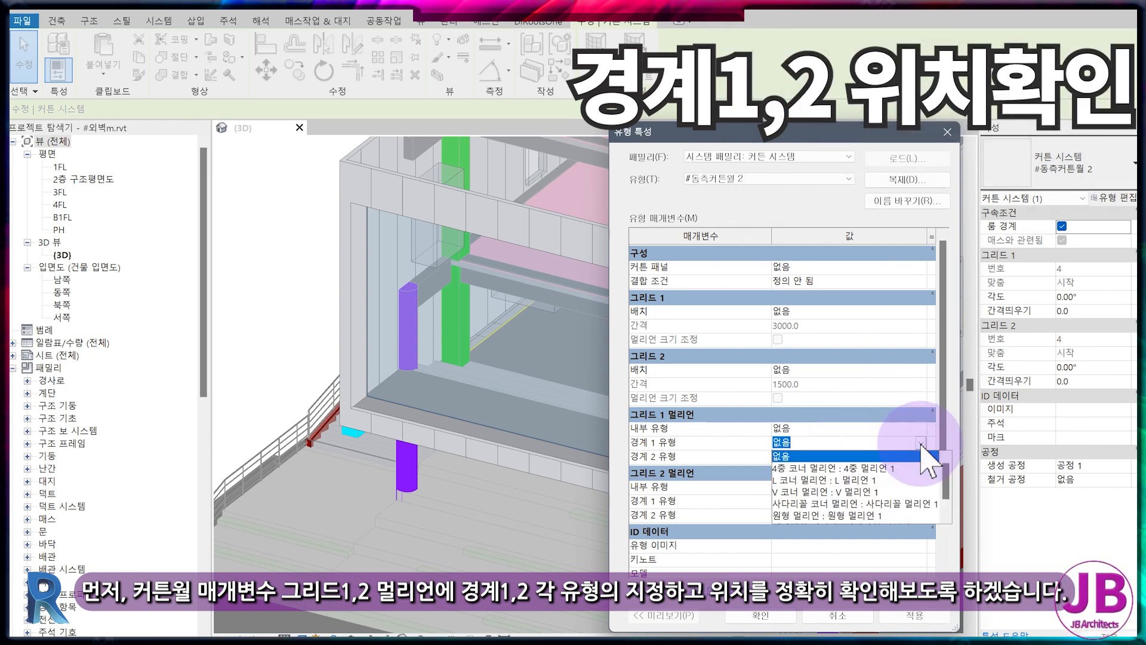
click(888, 507)
click(736, 627)
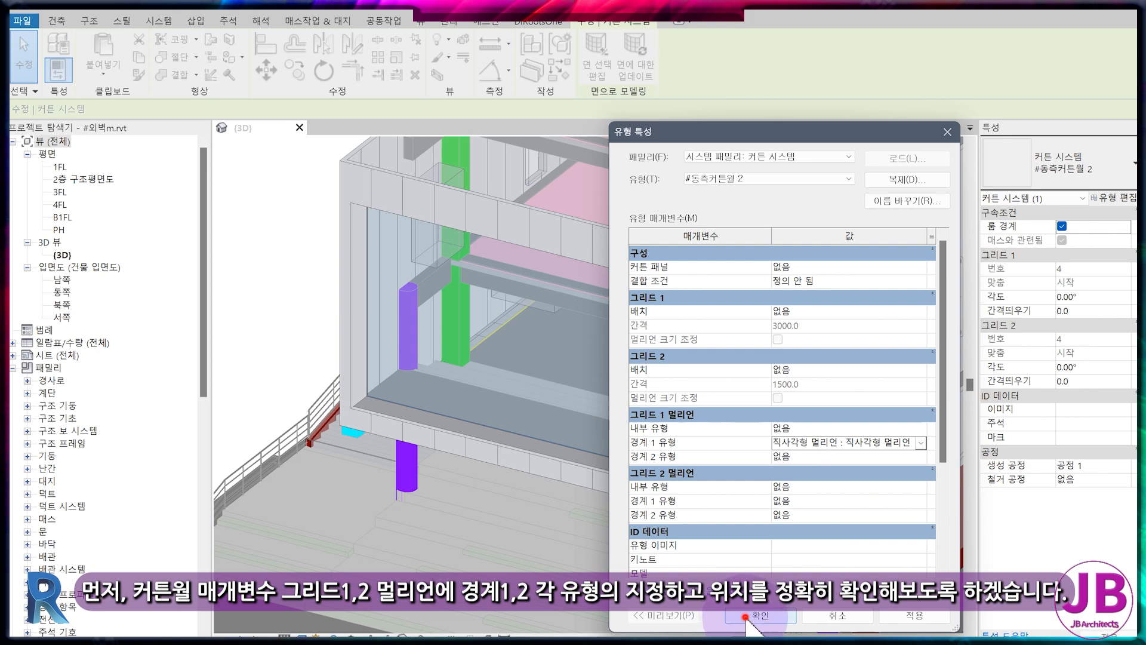
scroll(348, 403, up, 4)
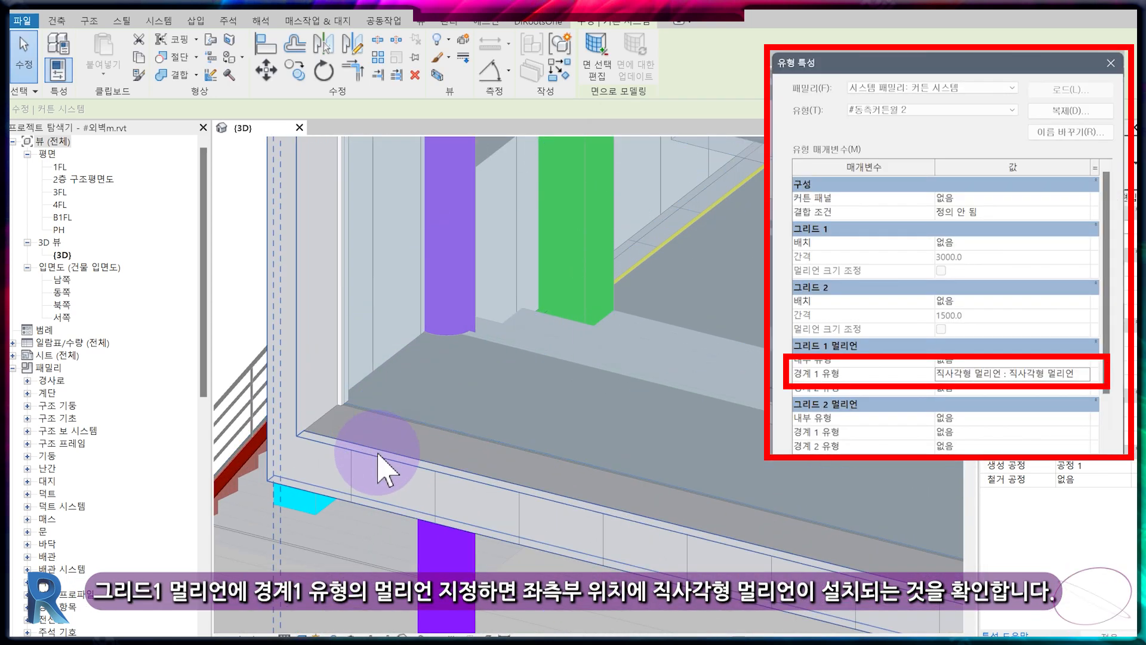
shift+middle_drag(378, 453, 623, 481)
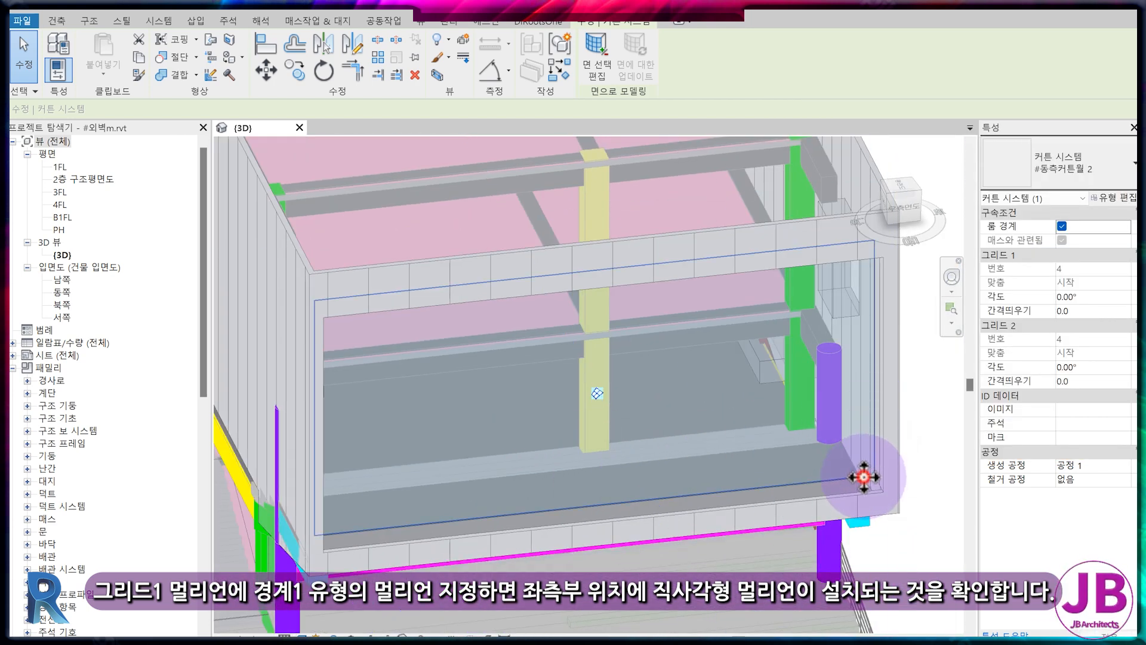
Set the Grid 1 mullion 경계 2 유형 of #동측커튼월 2 to 직사각형 멀리언 : 직사각형 멀리언 1 and check its position.
click(1114, 198)
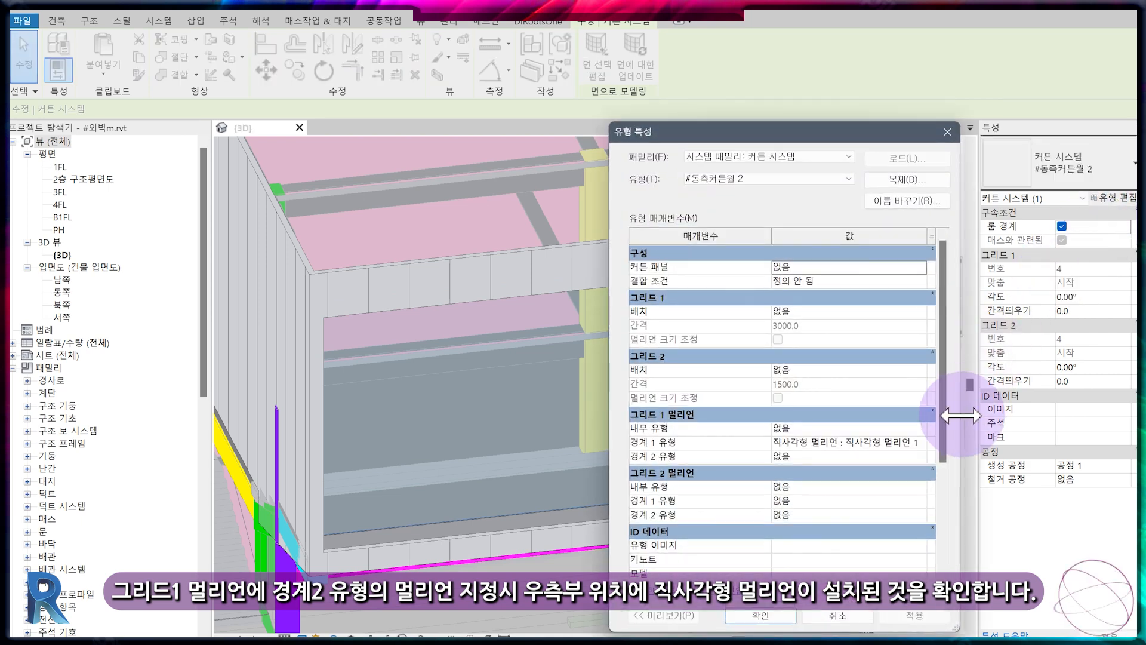
click(921, 456)
click(882, 518)
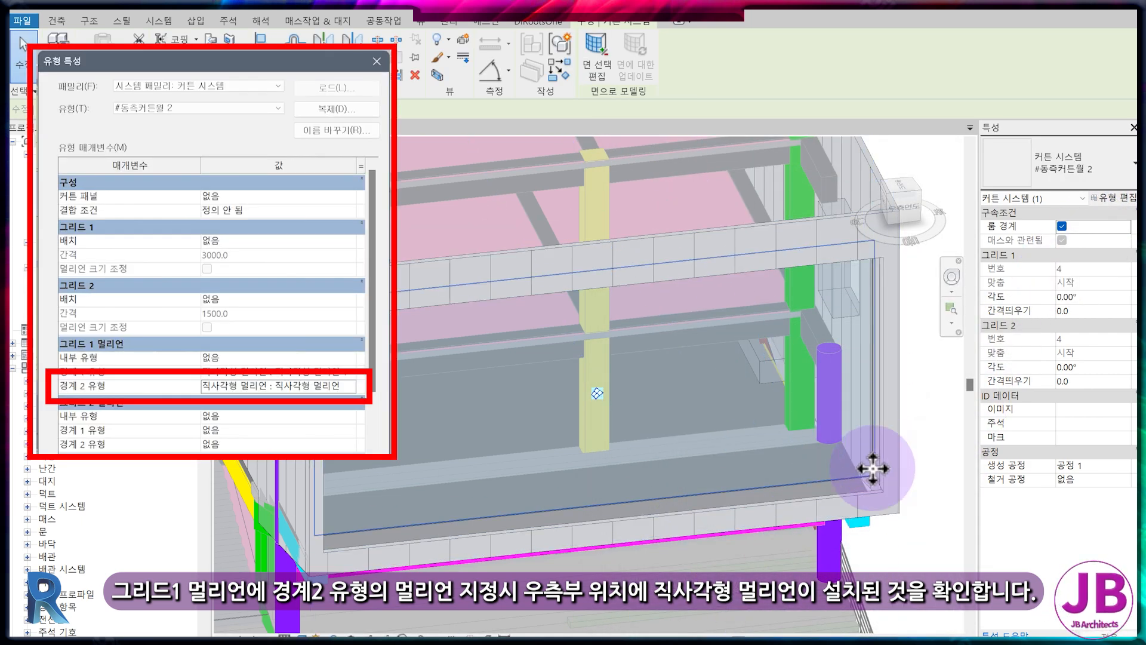
shift+middle_drag(790, 497, 686, 486)
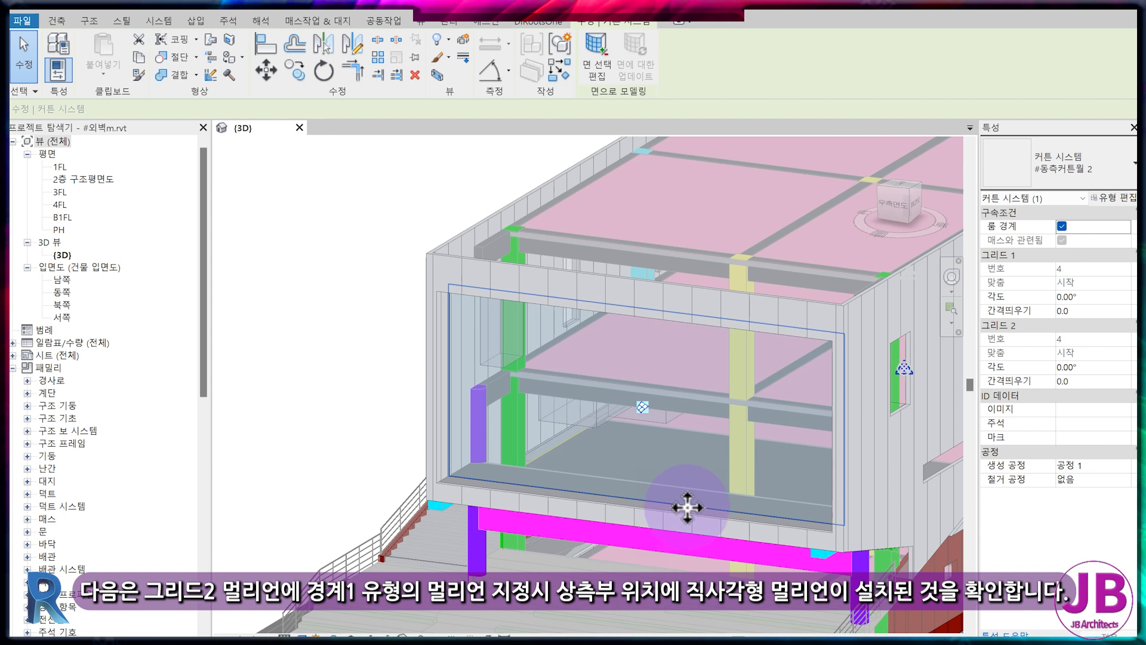
Set the Grid 2 mullion 경계 1 유형 of #동측커튼월 2 to 직사각형 멀리언 : 직사각형 멀리언 1 and view it from below.
click(1107, 198)
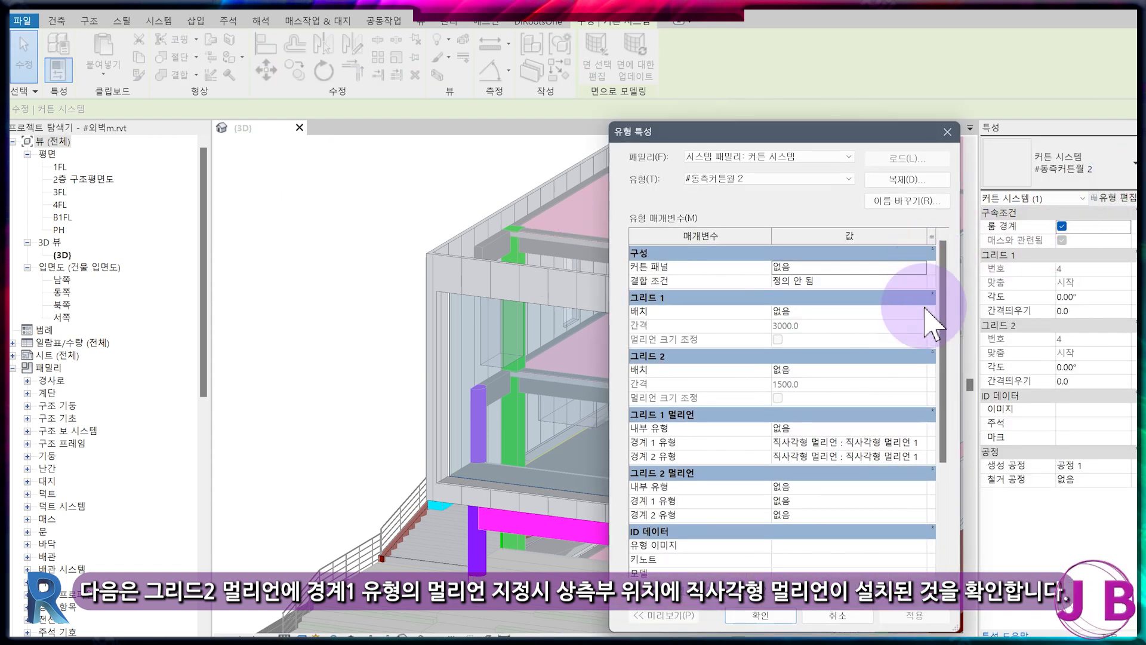
click(922, 501)
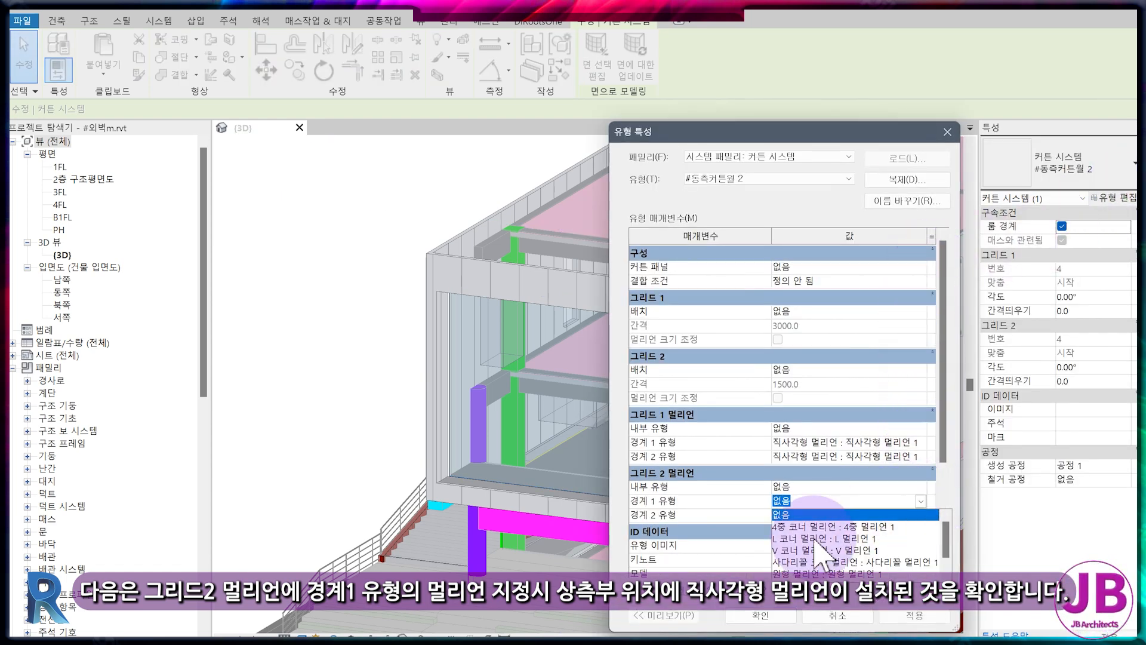
click(853, 562)
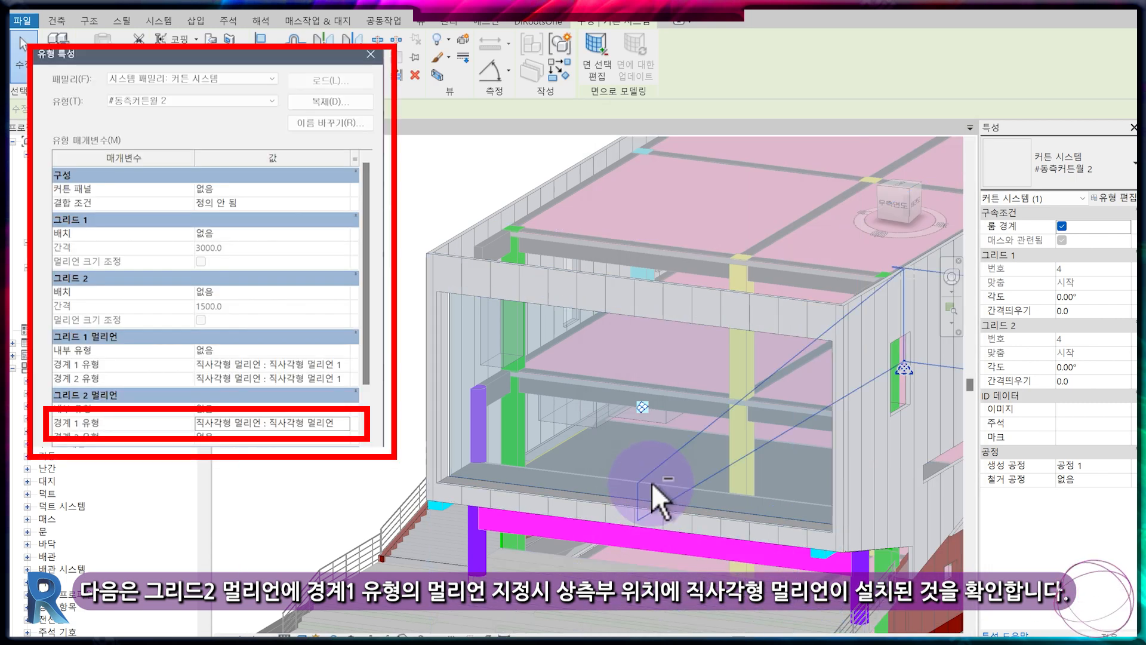
shift+middle_drag(651, 481, 664, 343)
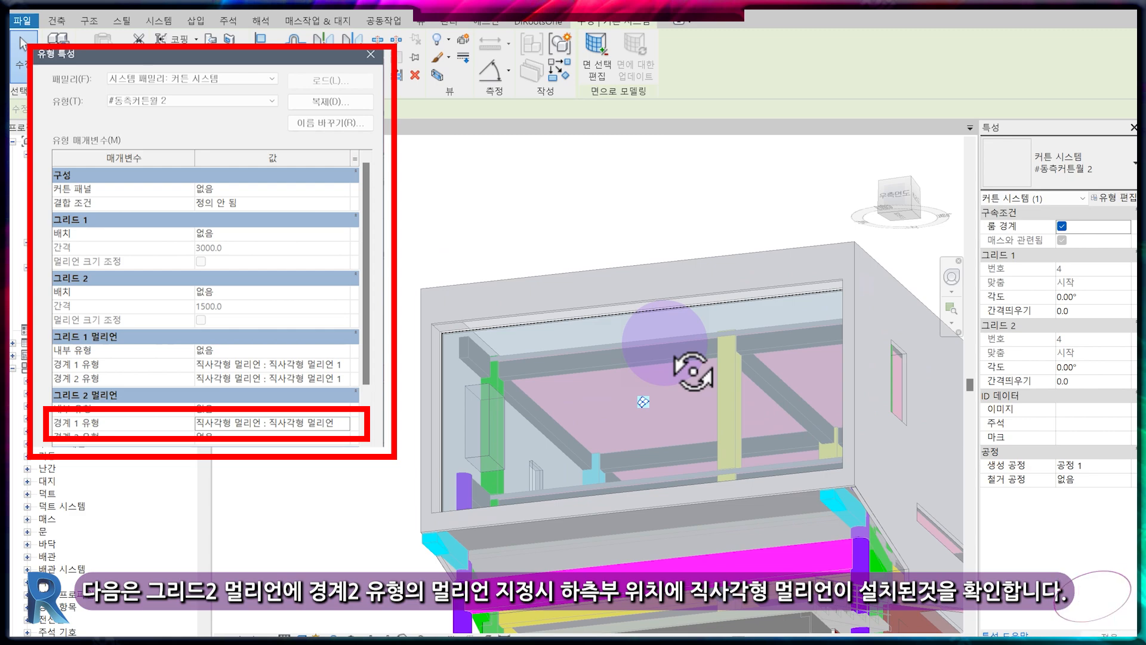
shift+middle_drag(664, 345, 647, 503)
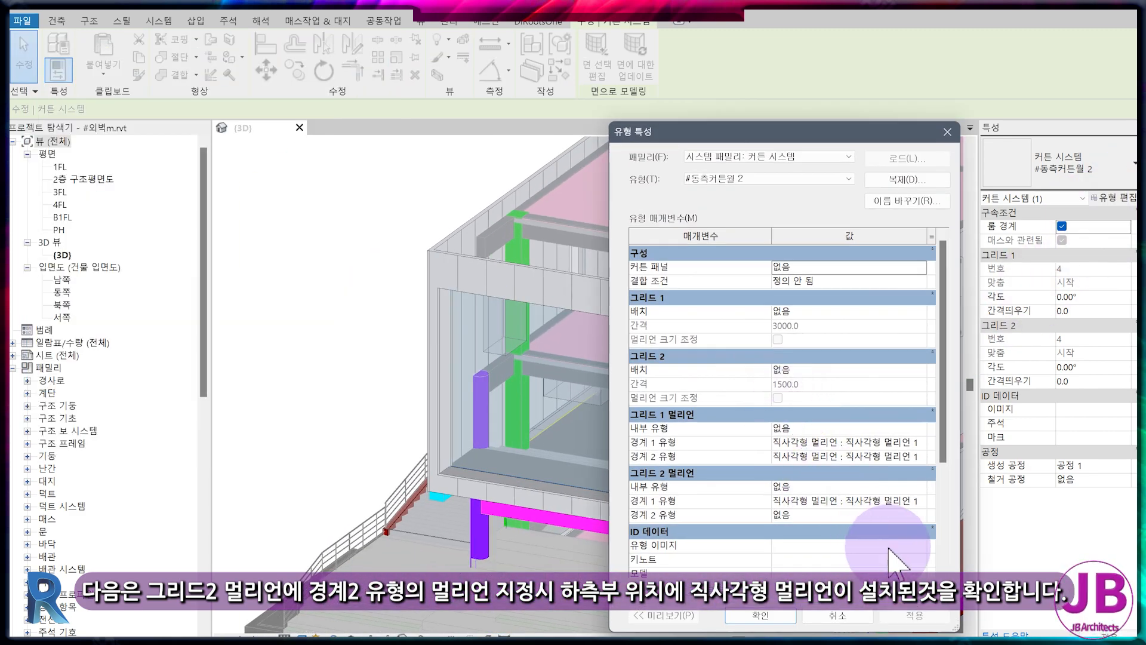
Set the Grid 2 mullion 경계 2 유형 of #동측커튼월 2 to 직사각형 멀리언 : 직사각형 멀리언 1, inspect it and clear the selection.
click(917, 511)
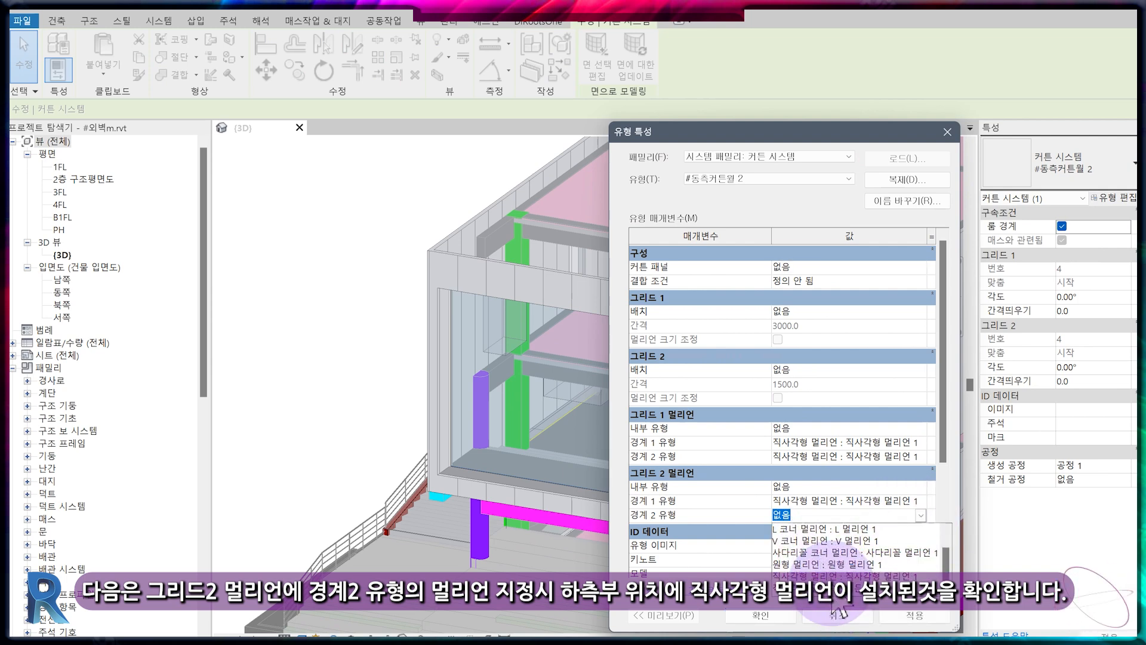
click(854, 575)
click(760, 615)
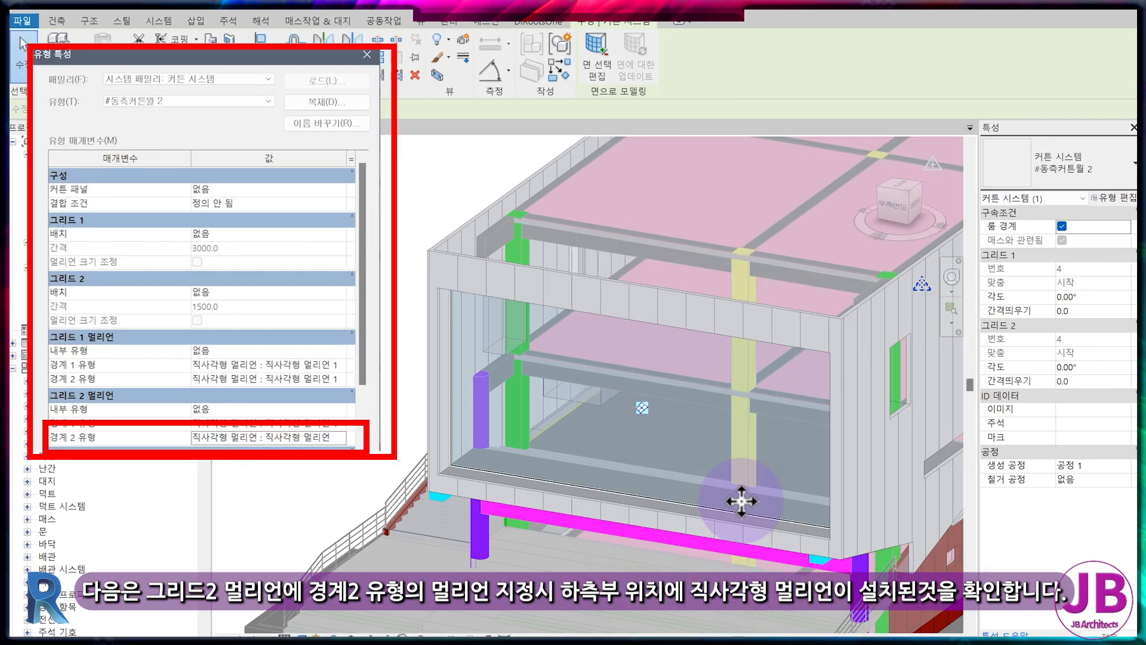
click(714, 510)
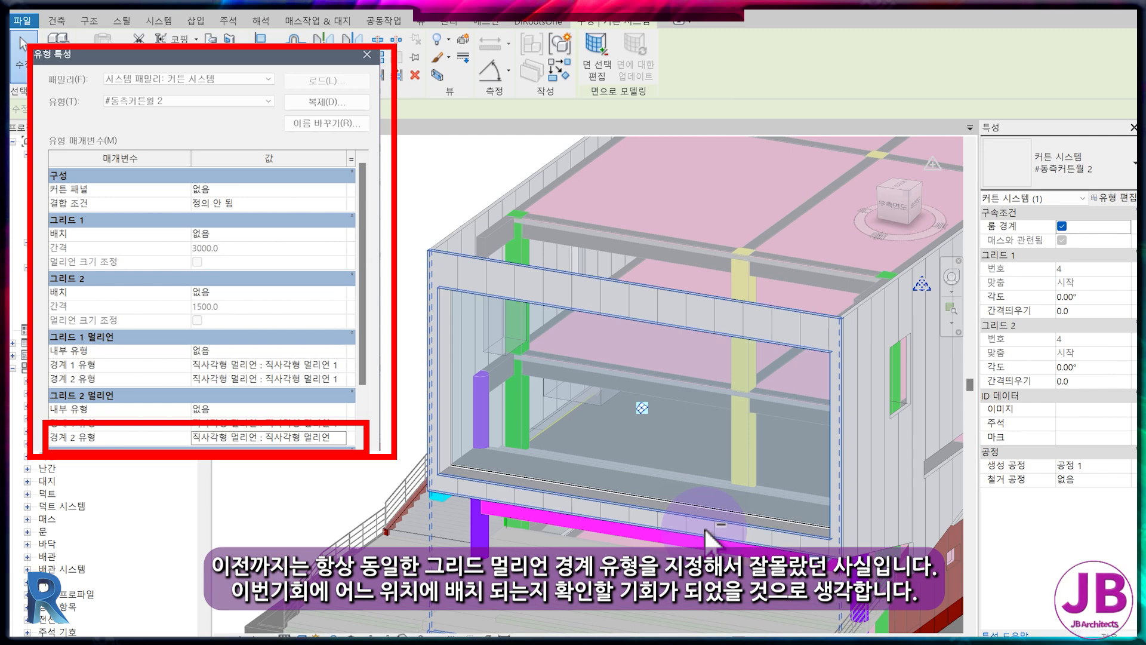
shift+middle_drag(705, 528, 675, 517)
key(Escape)
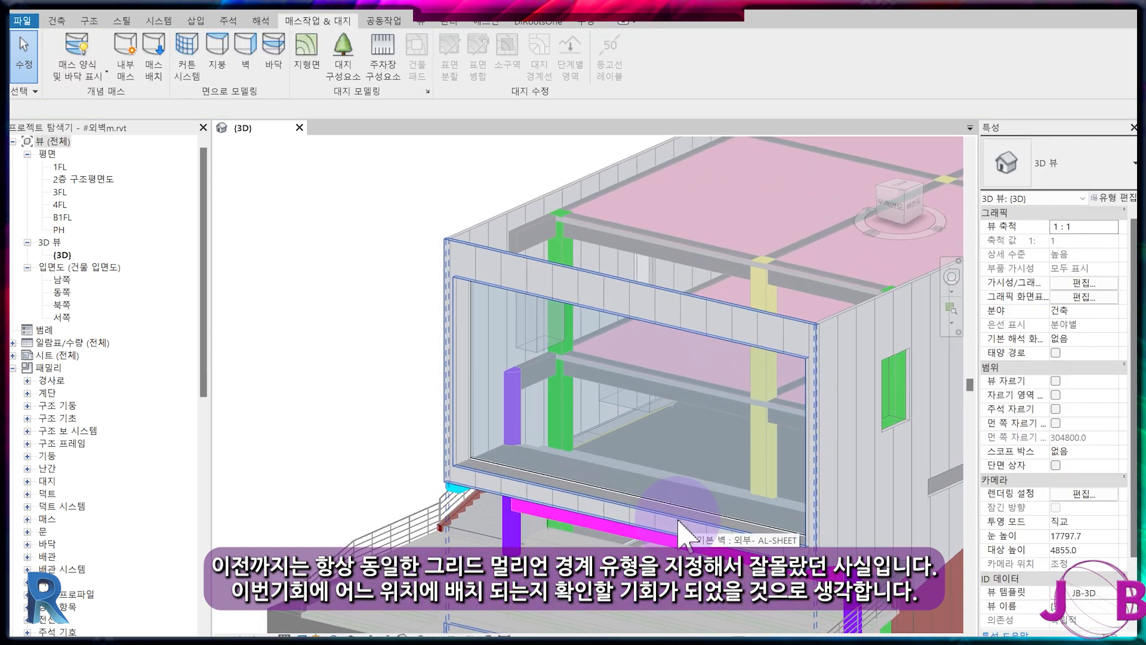
Expand the 커튼 시스템, 커튼월 멀리언, 커튼월 패널 and 프로파일 families in the project to review their types.
scroll(89, 448, down, 5)
click(27, 518)
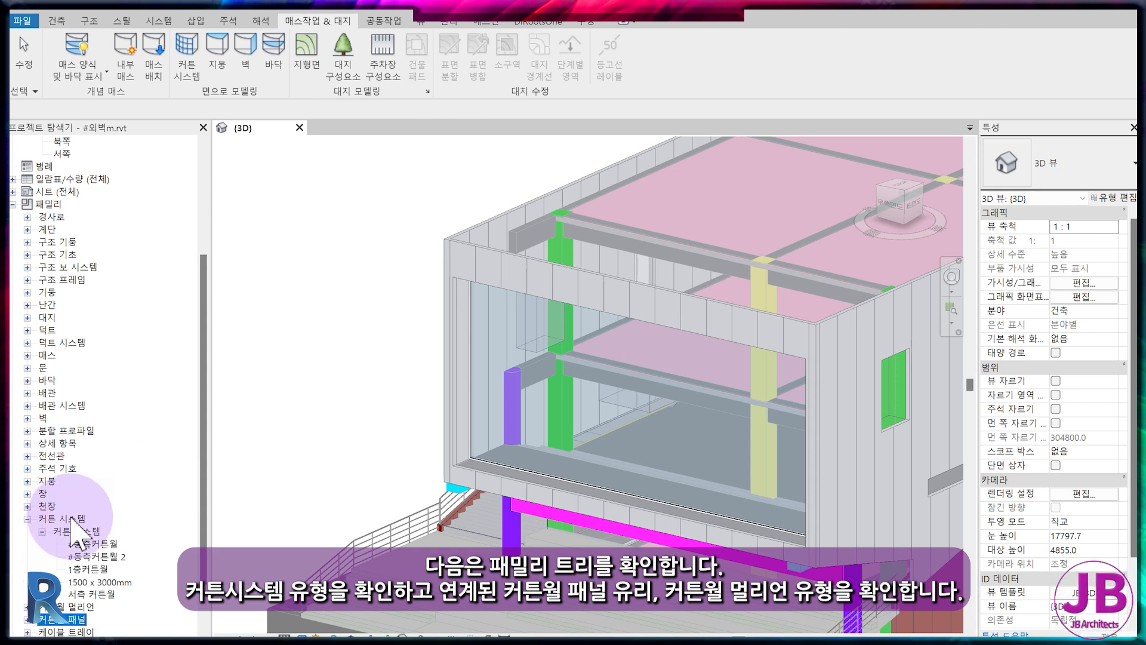
scroll(71, 518, down, 2)
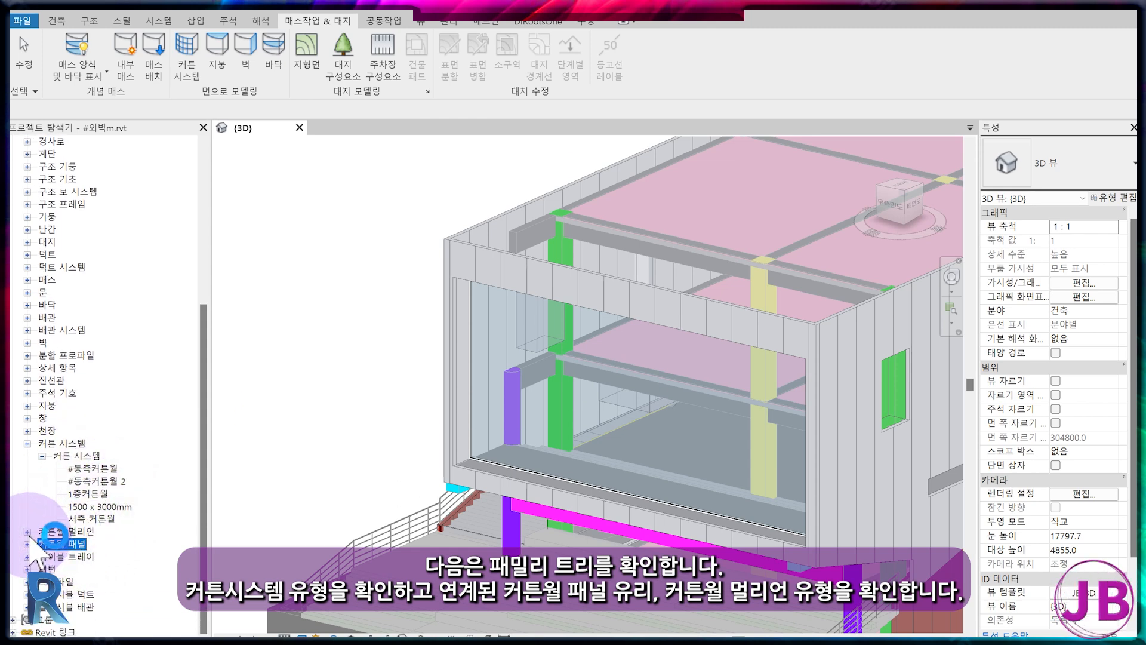
click(27, 531)
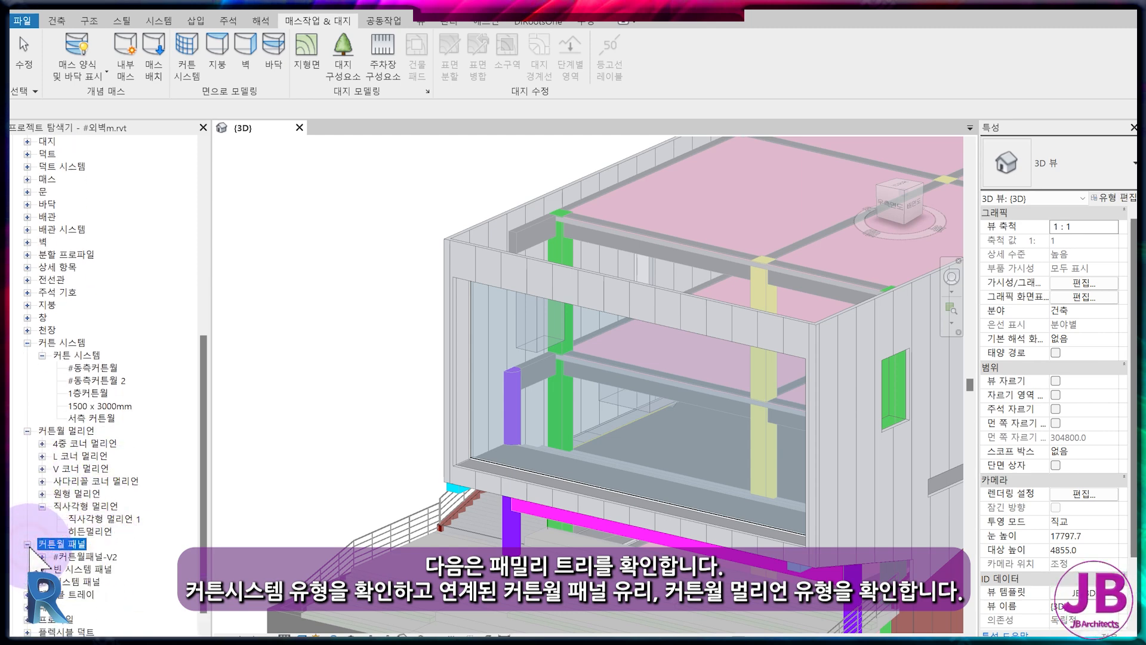
scroll(132, 508, down, 1)
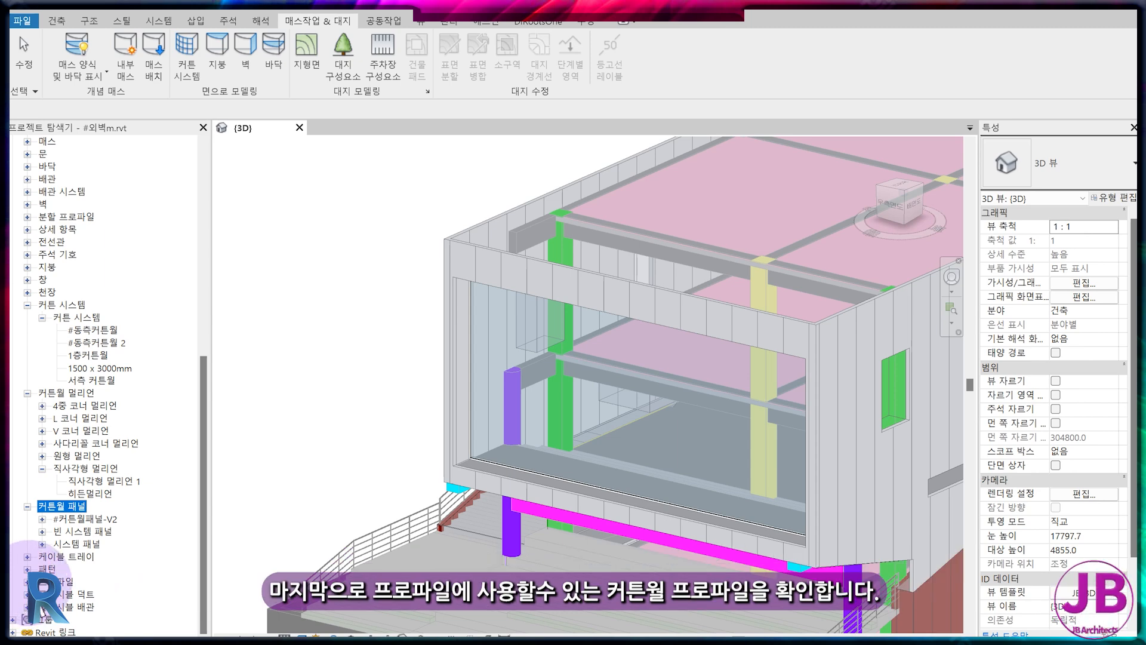
click(26, 581)
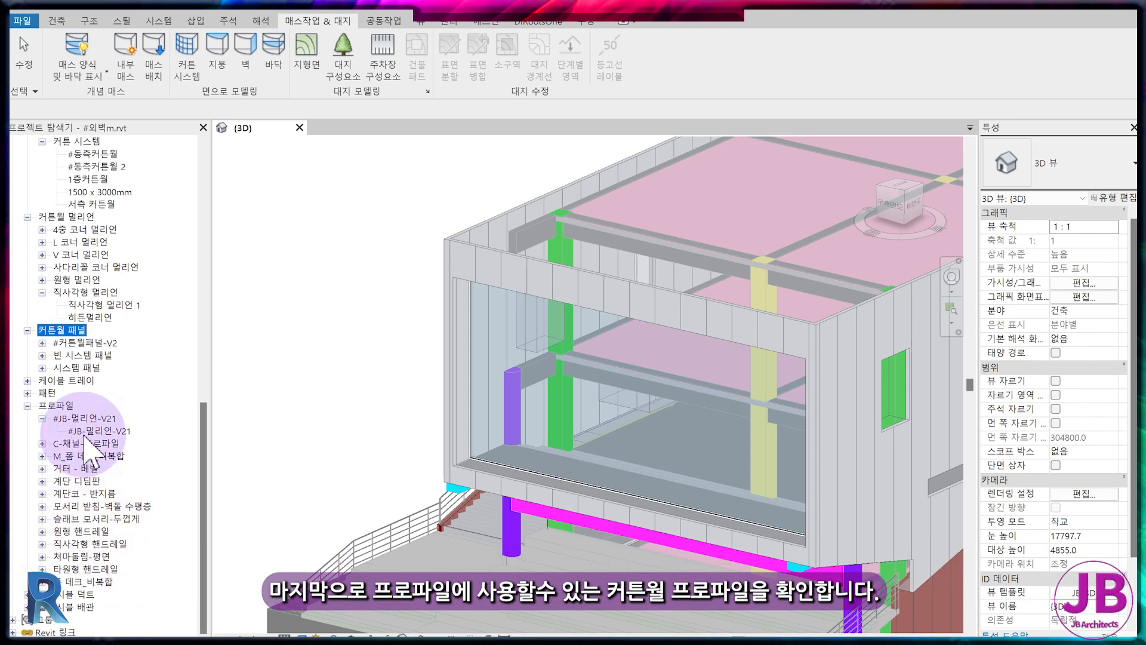
Examine the #JB-멀리언-V21 profile family and its type among the project's profiles.
click(90, 431)
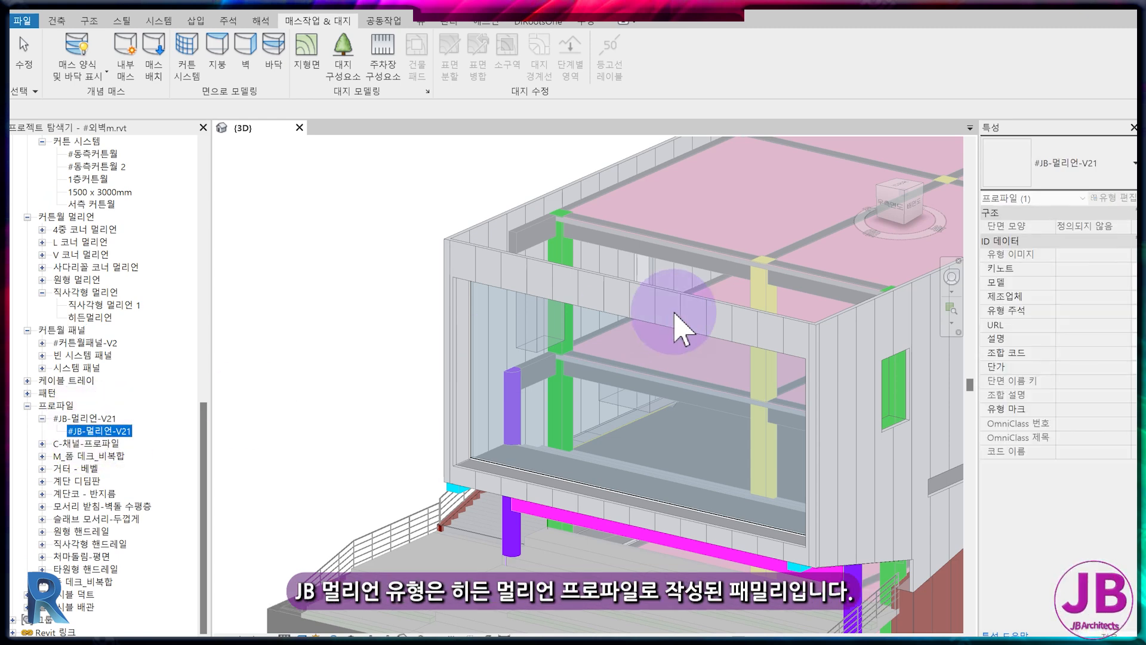
click(104, 418)
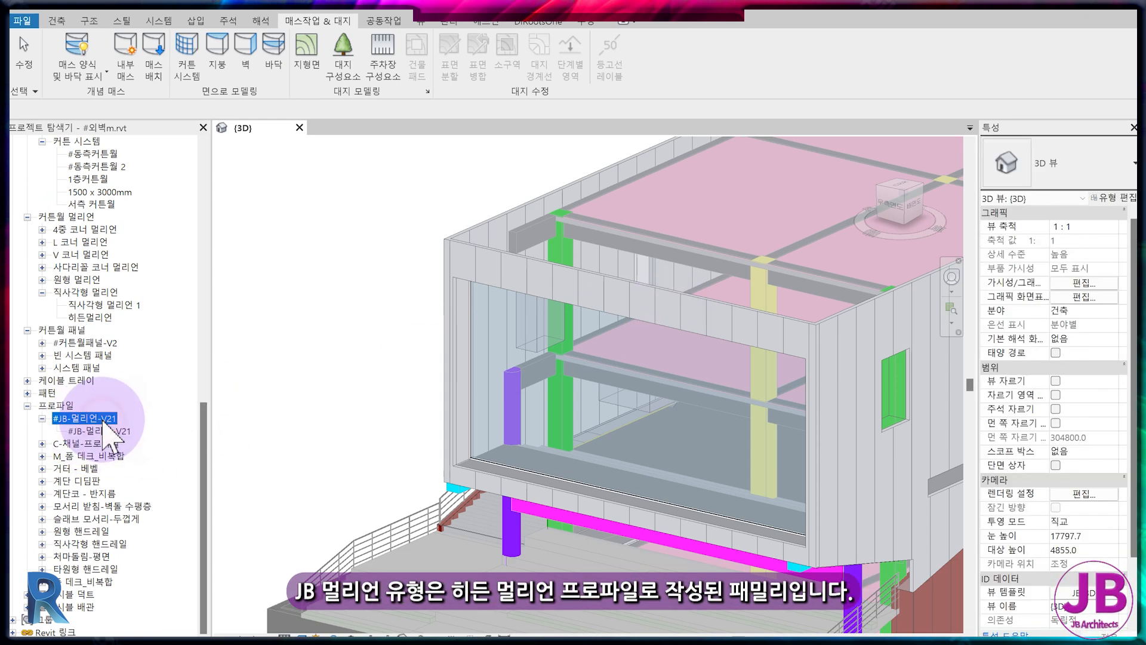
click(1101, 198)
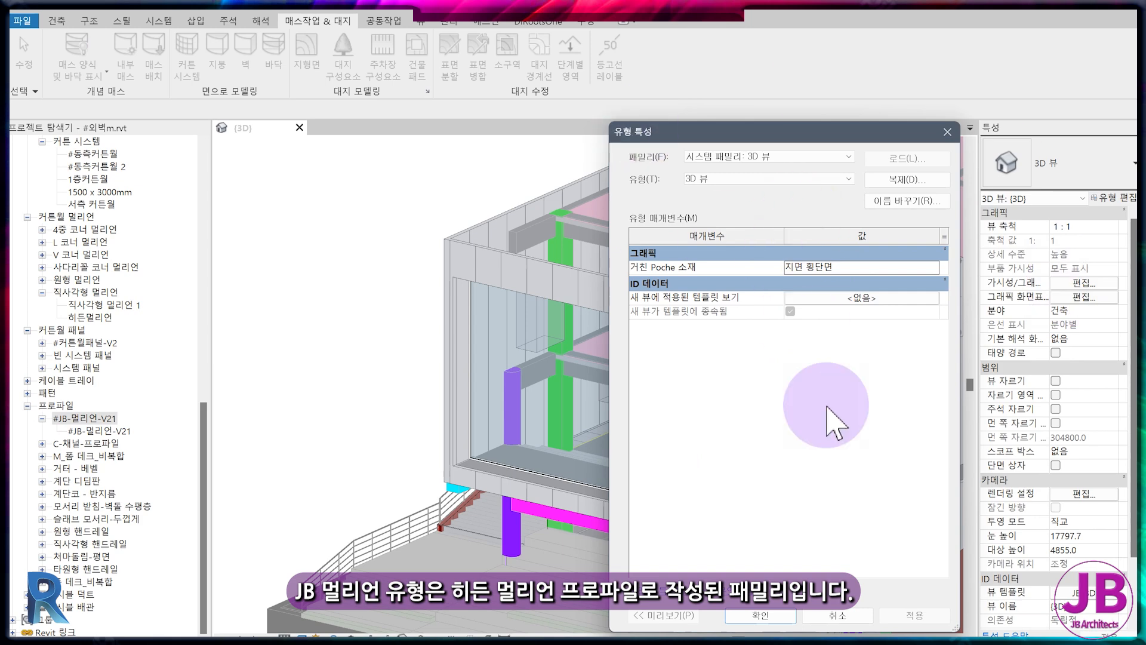
click(761, 615)
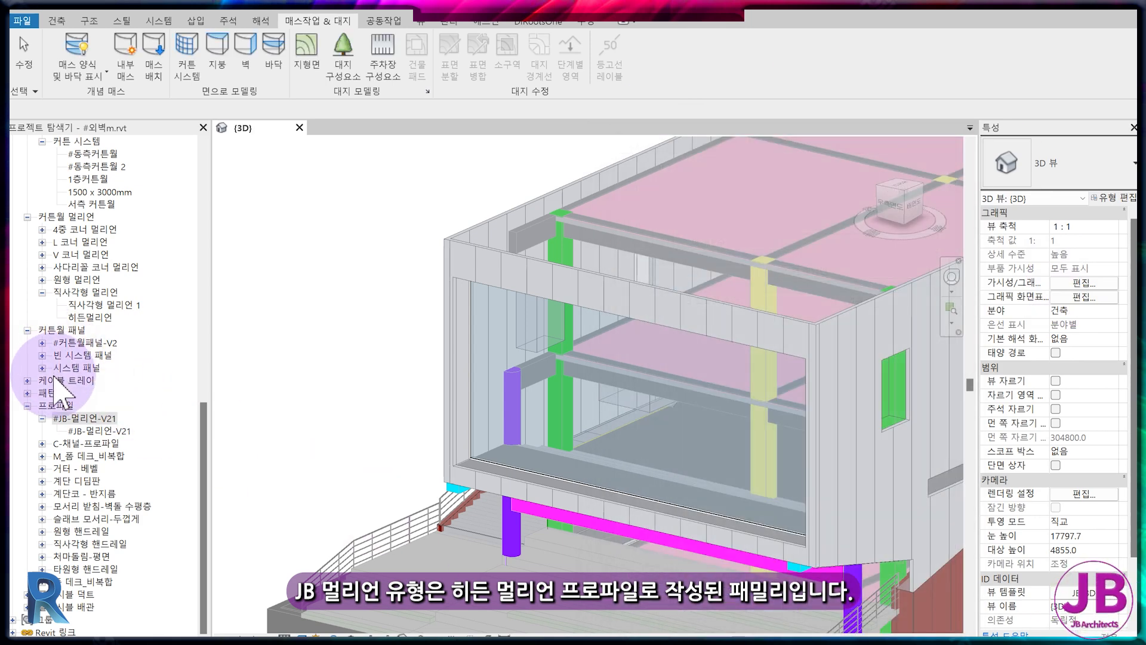
Open the type properties of 직사각형 멀리언 1 and review the types available in the 직사각형 멀리언 family.
click(90, 304)
right_click(82, 305)
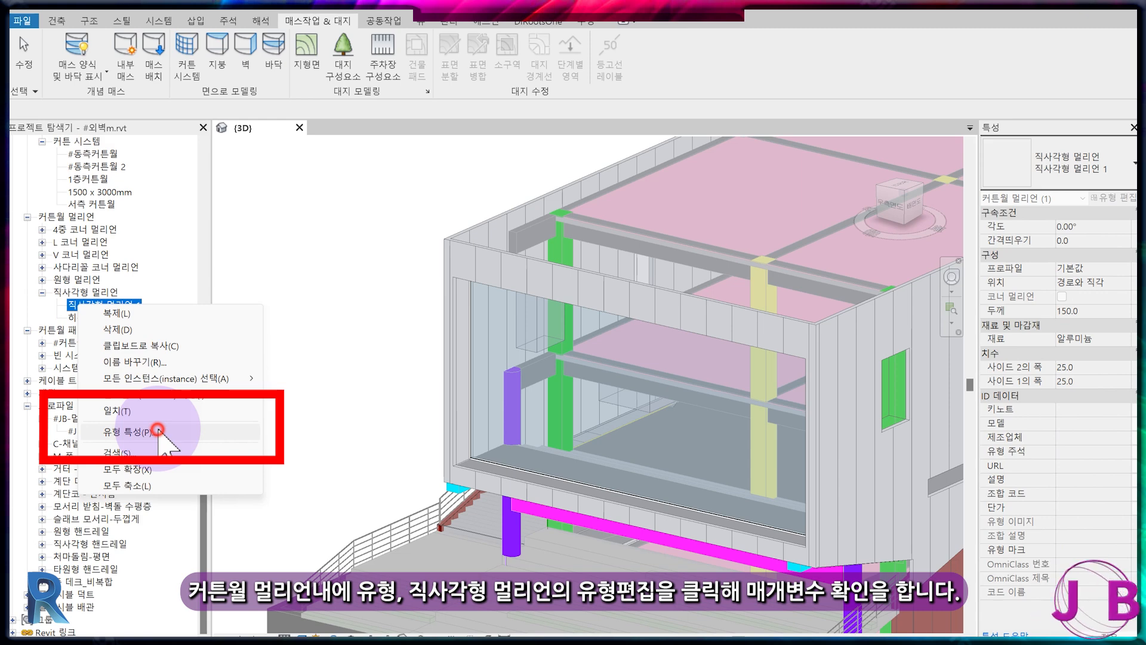
click(158, 430)
click(751, 178)
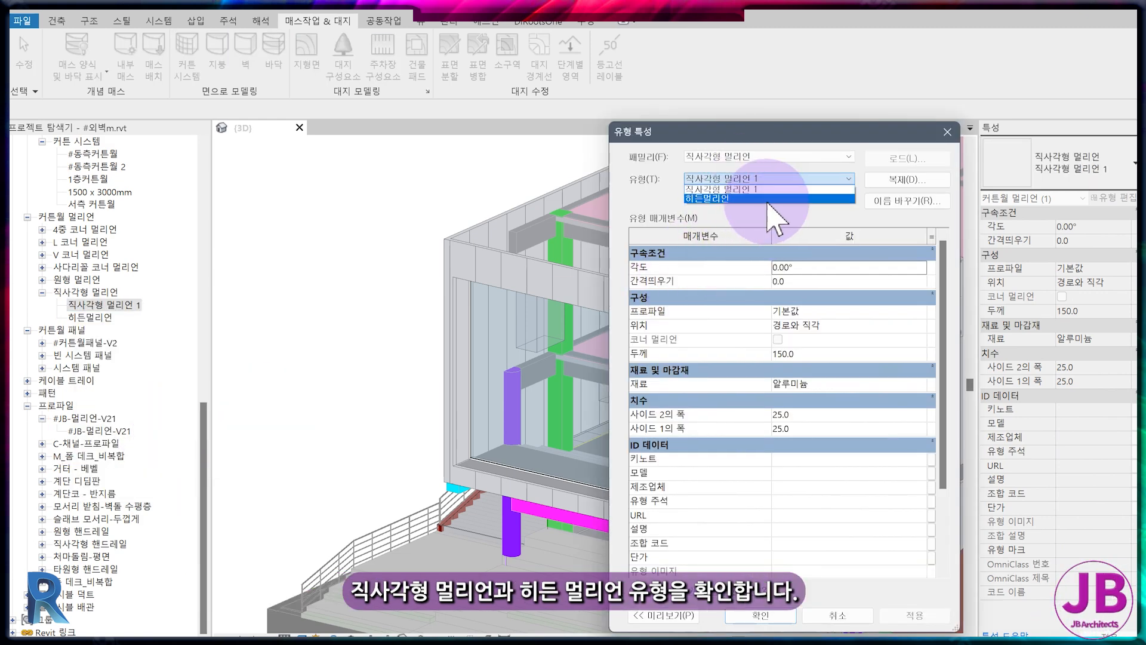
click(756, 190)
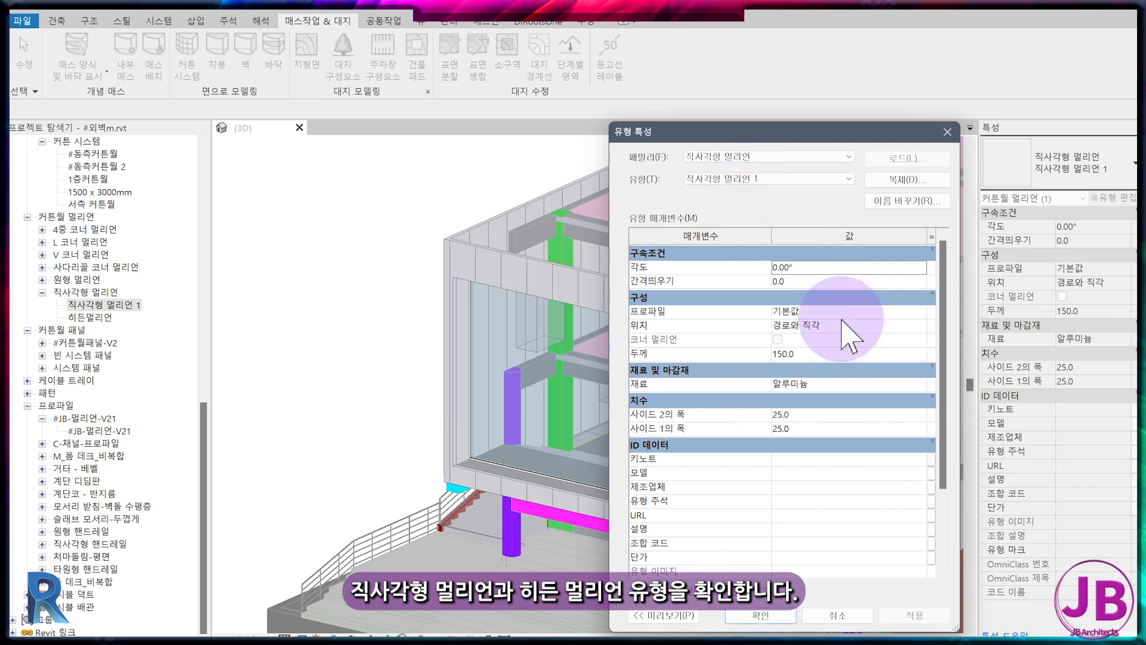
Review the 프로파일 options of 직사각형 멀리언 1, keep 기본값 and close its type properties.
click(836, 312)
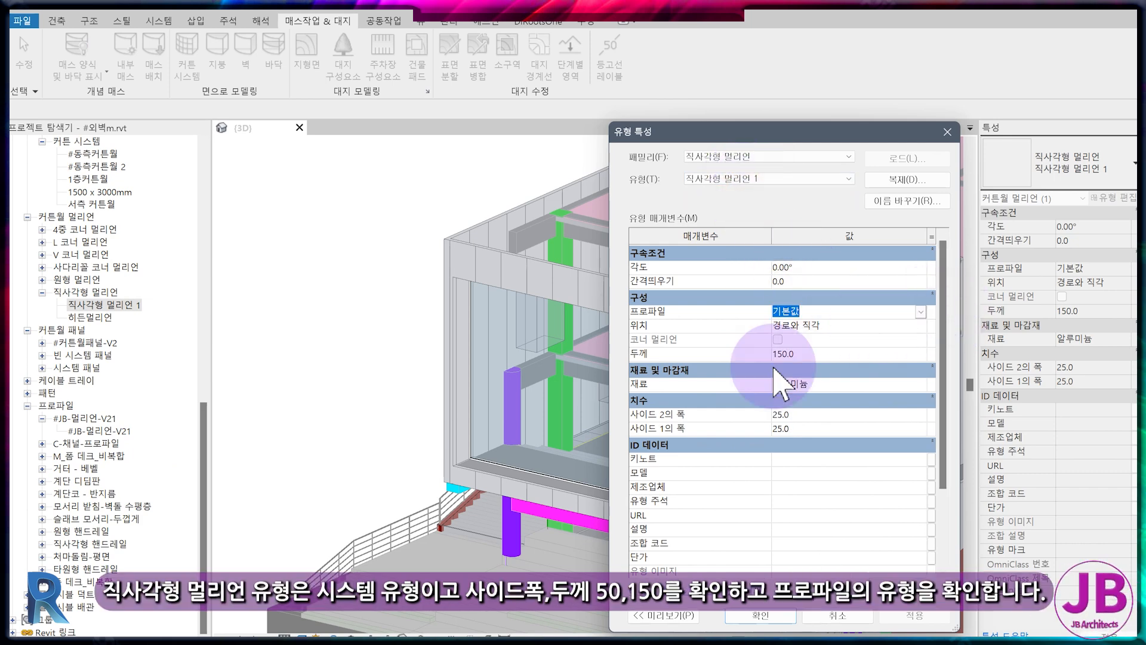
click(921, 313)
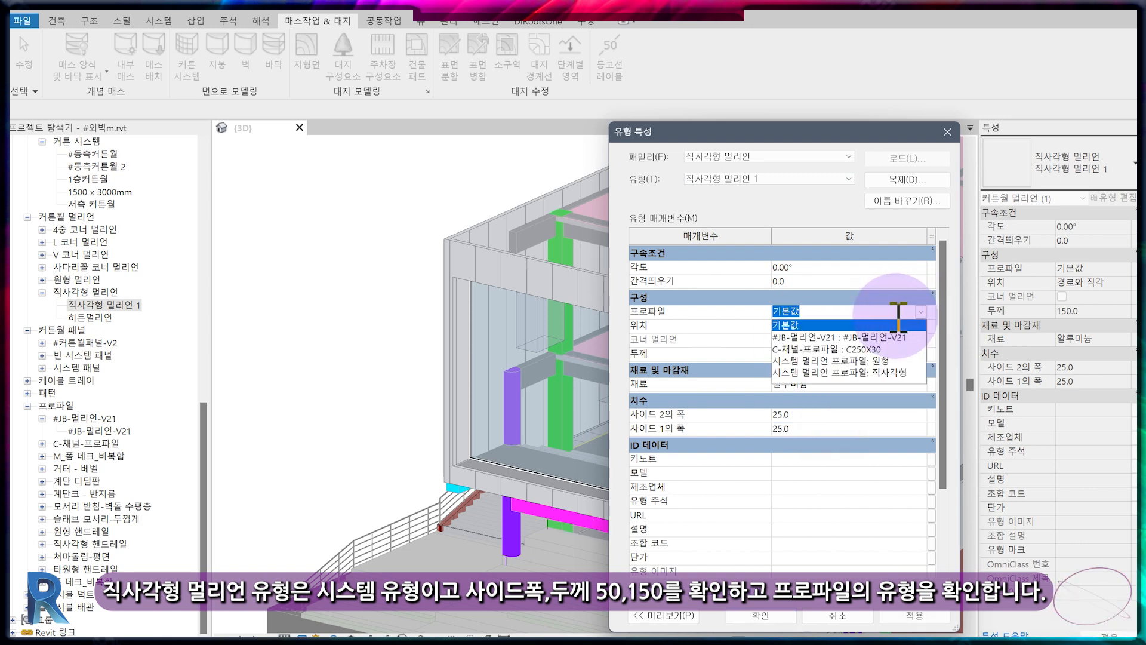
click(898, 317)
click(776, 615)
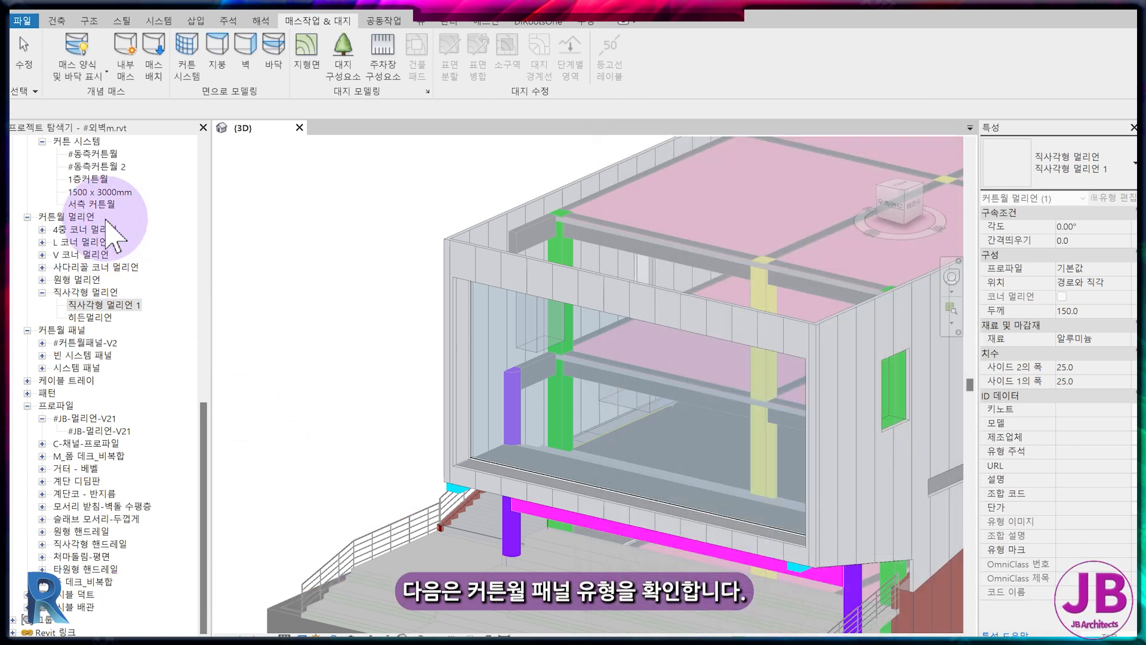
Examine the #커튼월패널-V2 family and its type under 커튼월 패널, including the type's properties.
scroll(107, 223, up, 1)
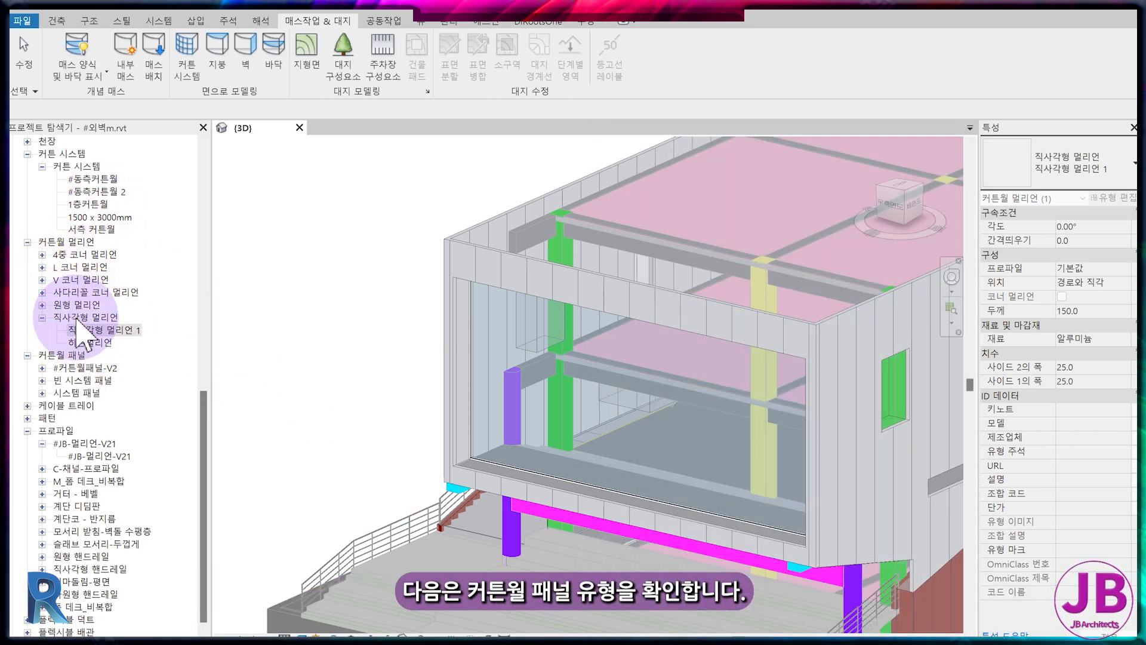
click(67, 369)
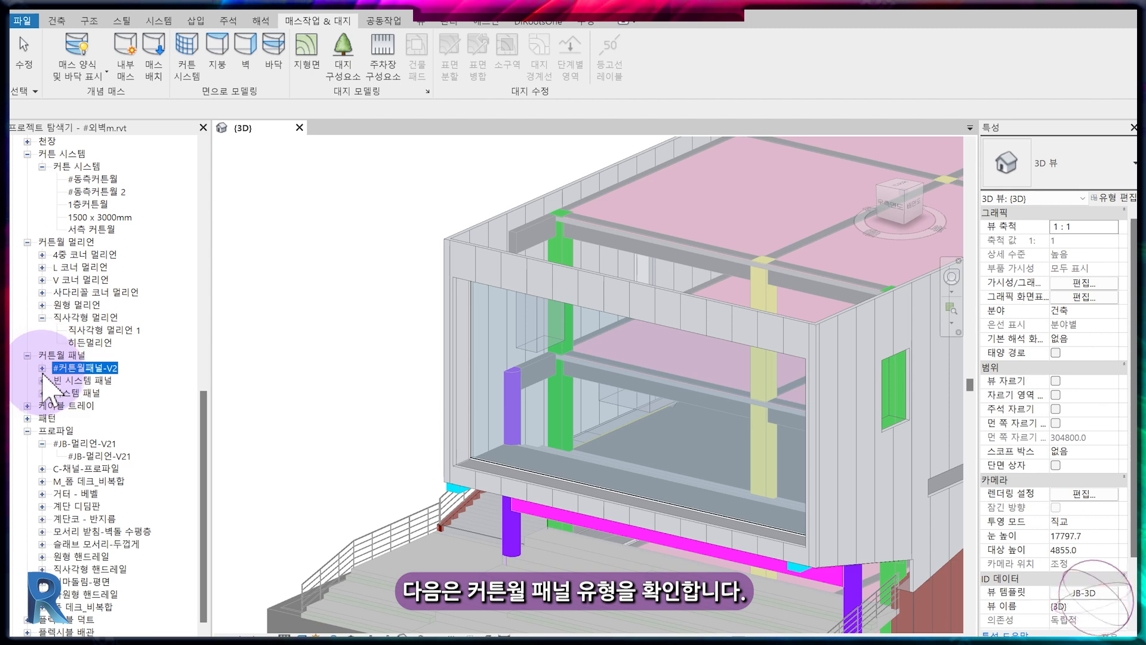
click(42, 368)
click(95, 379)
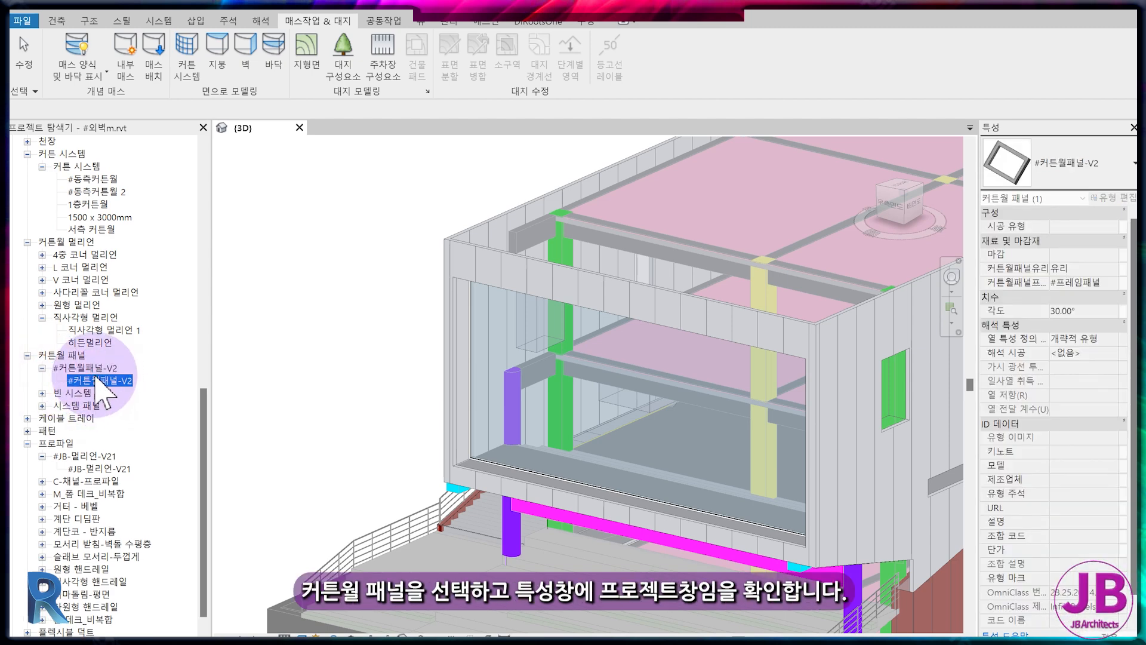
click(94, 367)
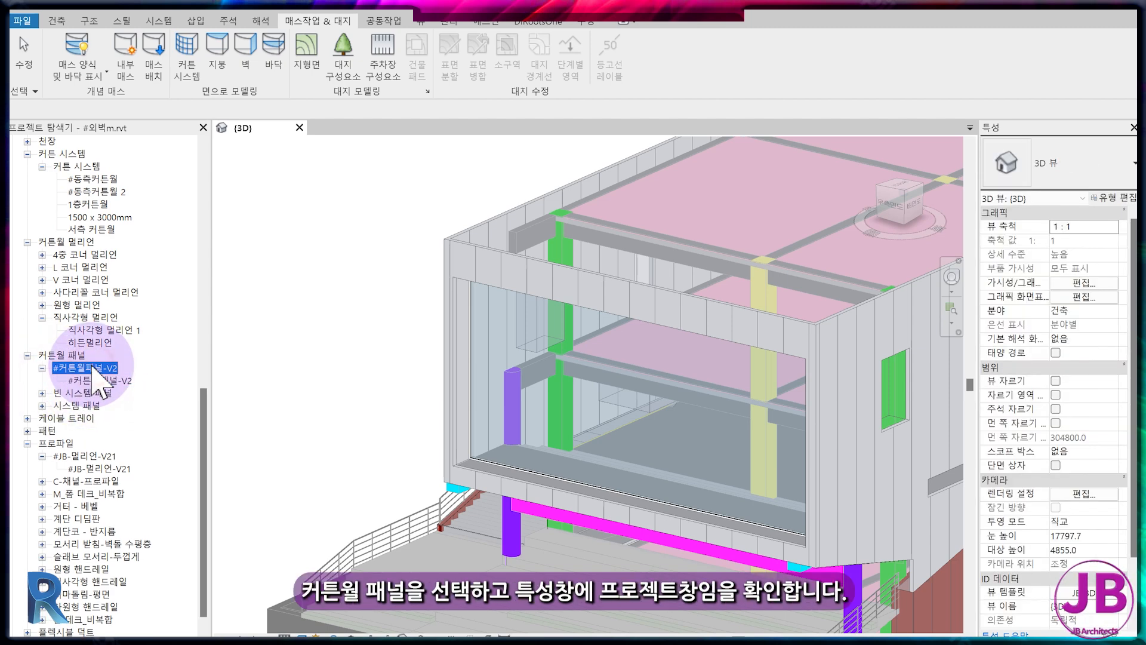
click(98, 380)
click(90, 394)
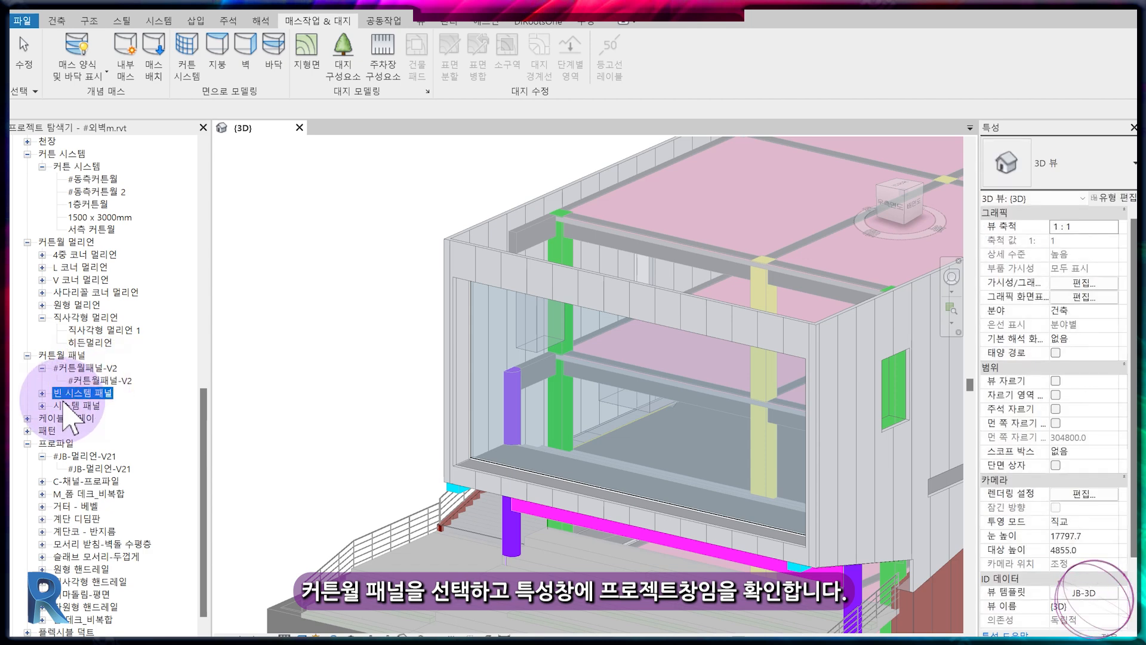
Review the types in the 빈 시스템 패널 and 시스템 패널 families and their properties.
click(42, 393)
click(86, 406)
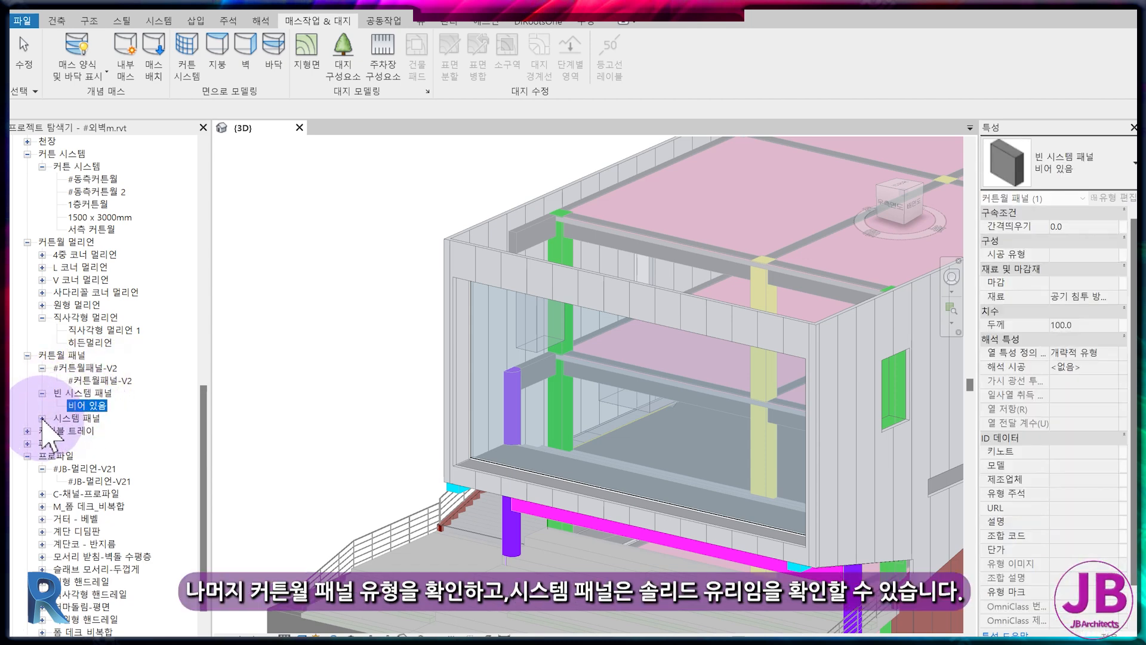
double_click(80, 420)
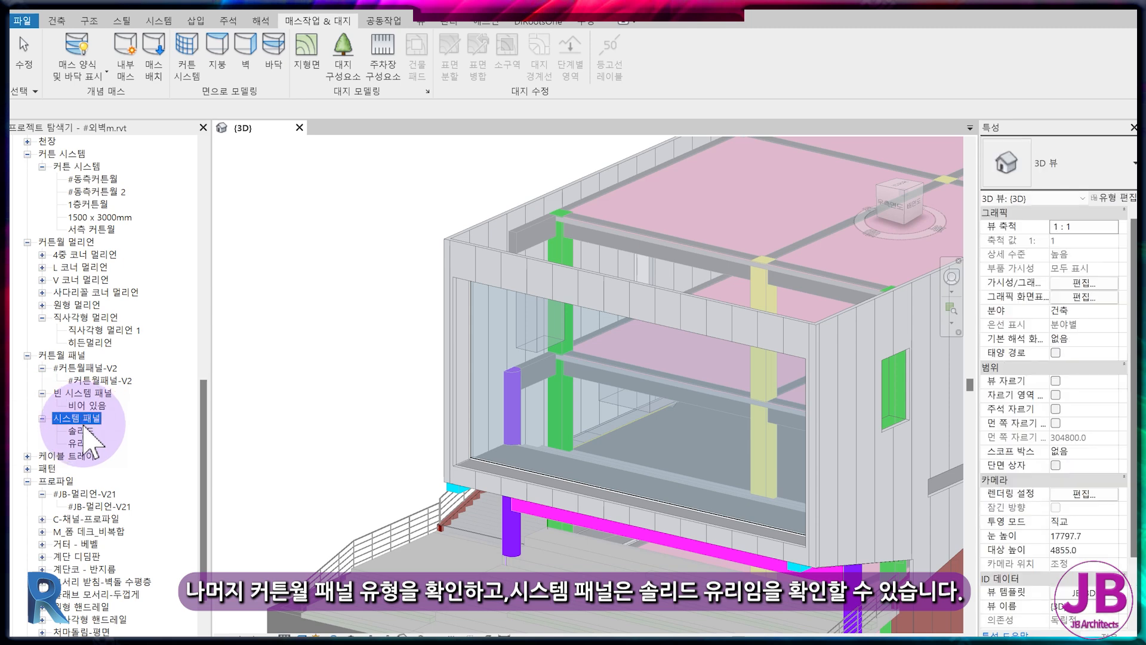
click(81, 430)
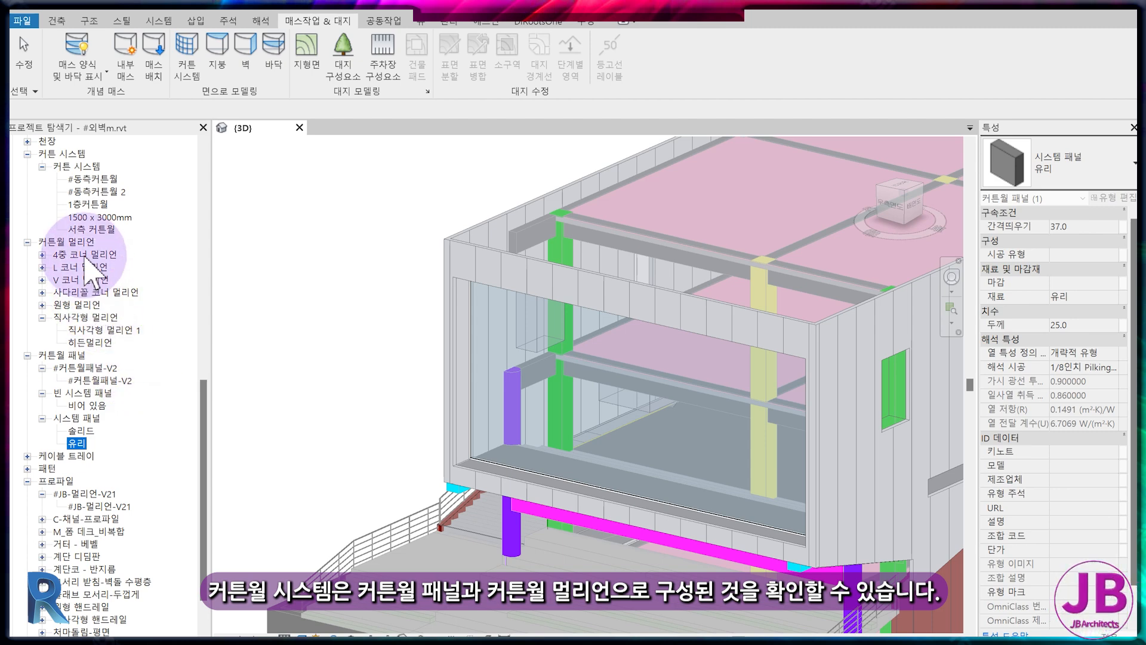
Set the 프로파일 of the 직사각형 멀리언 1 type to 시스템 멀리언 프로파일: 직사각형.
click(86, 317)
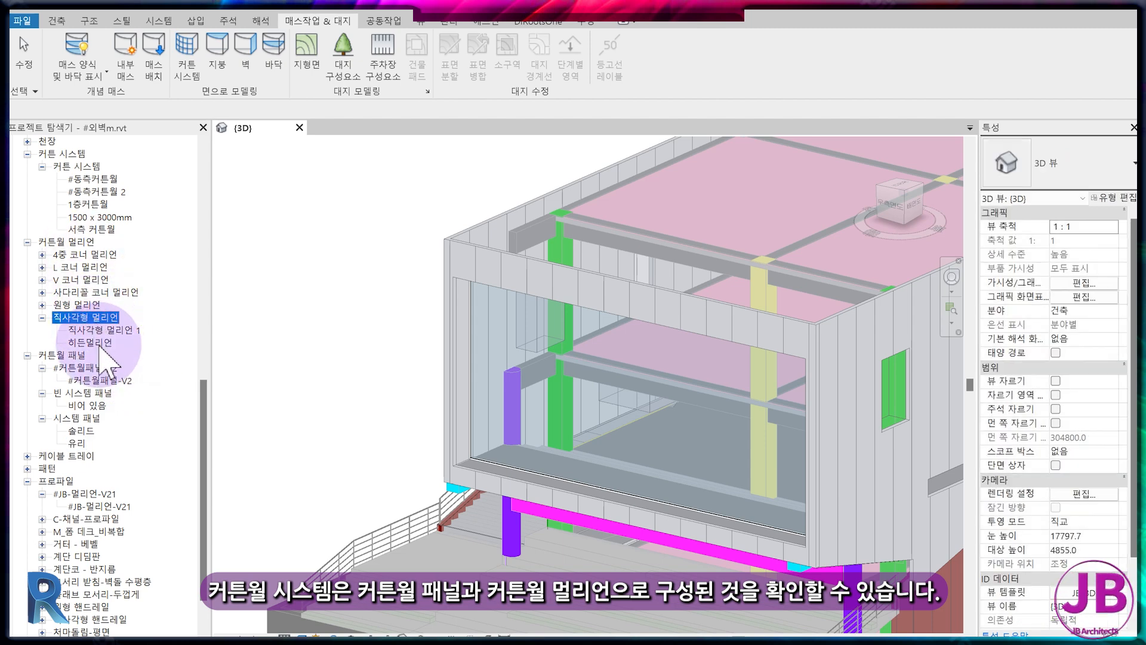
click(100, 330)
right_click(99, 330)
click(203, 467)
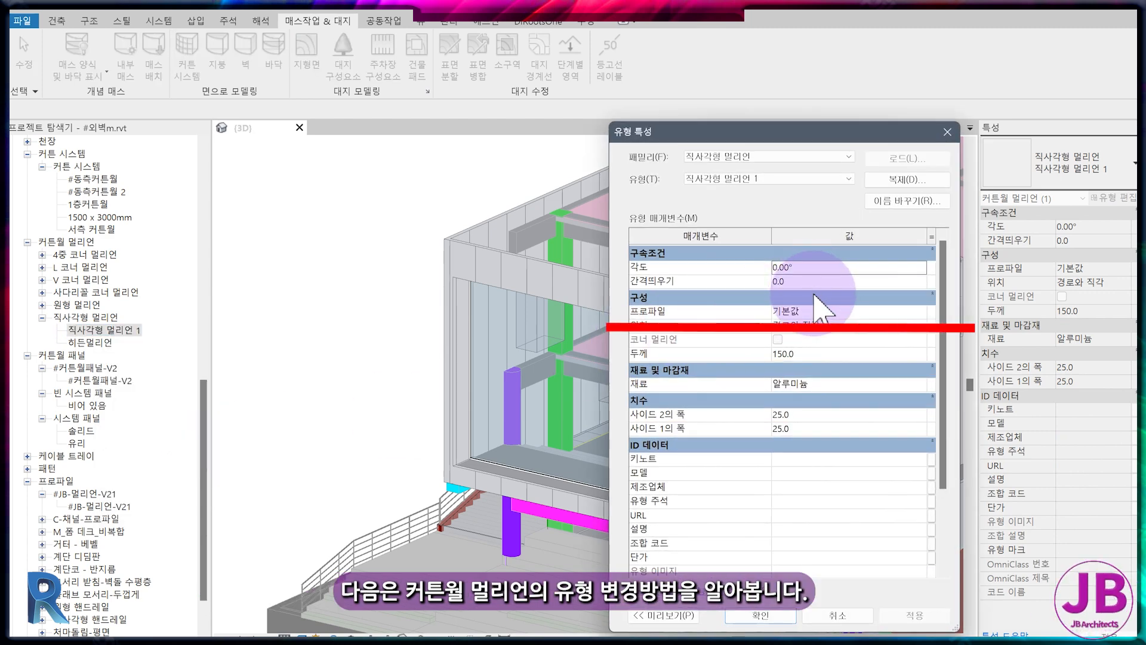
click(924, 311)
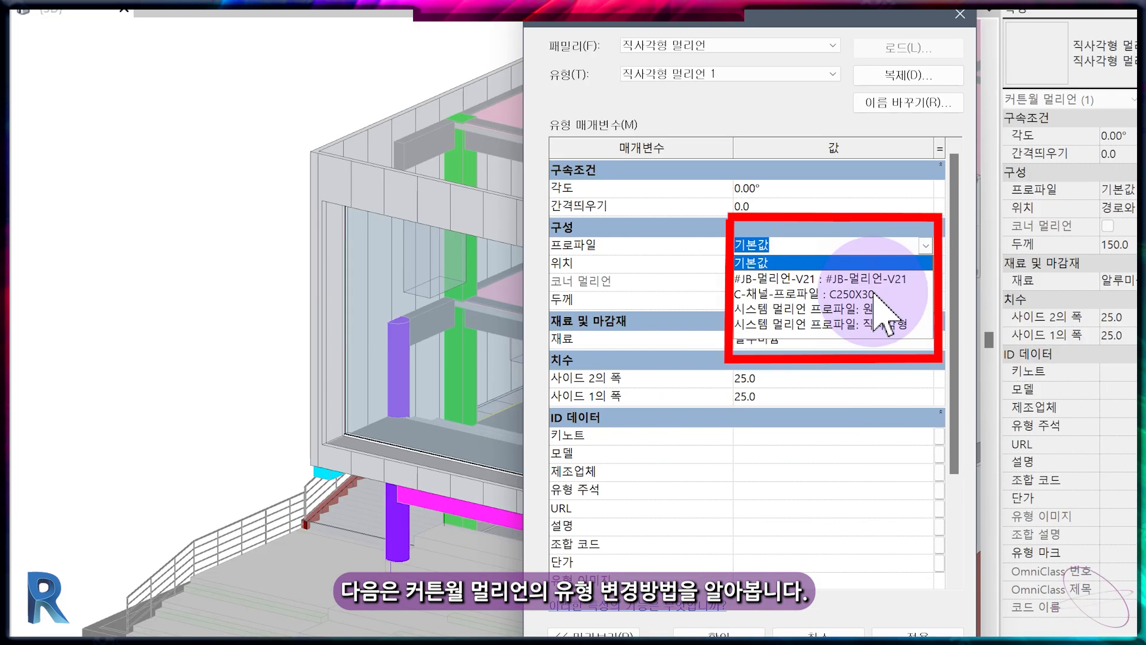
click(821, 324)
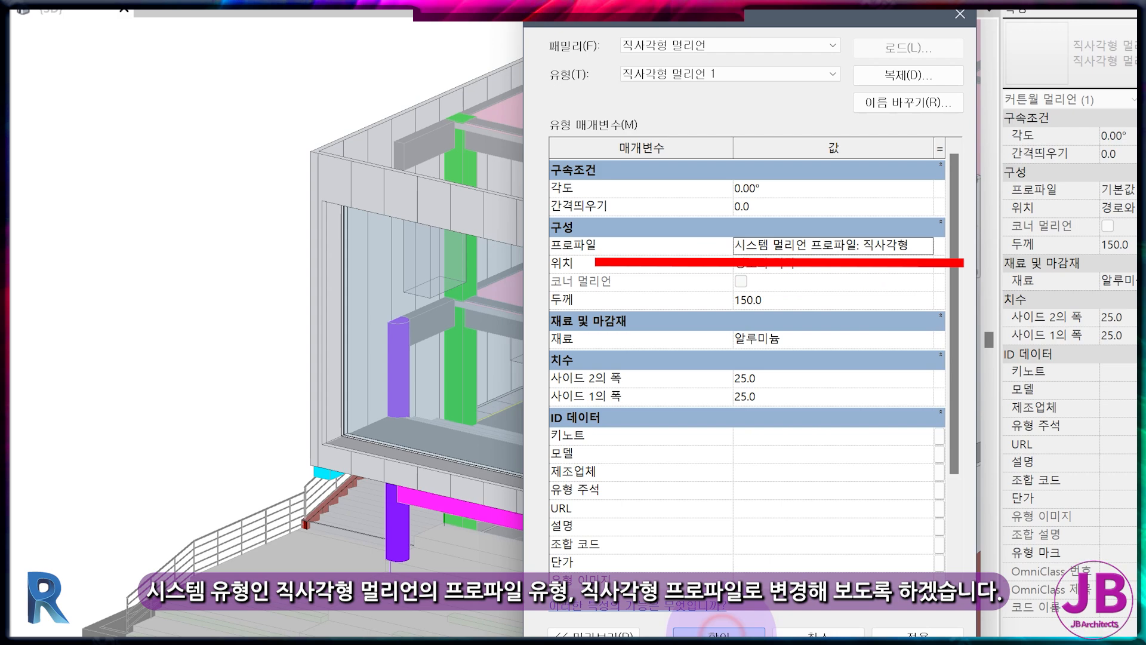
click(719, 634)
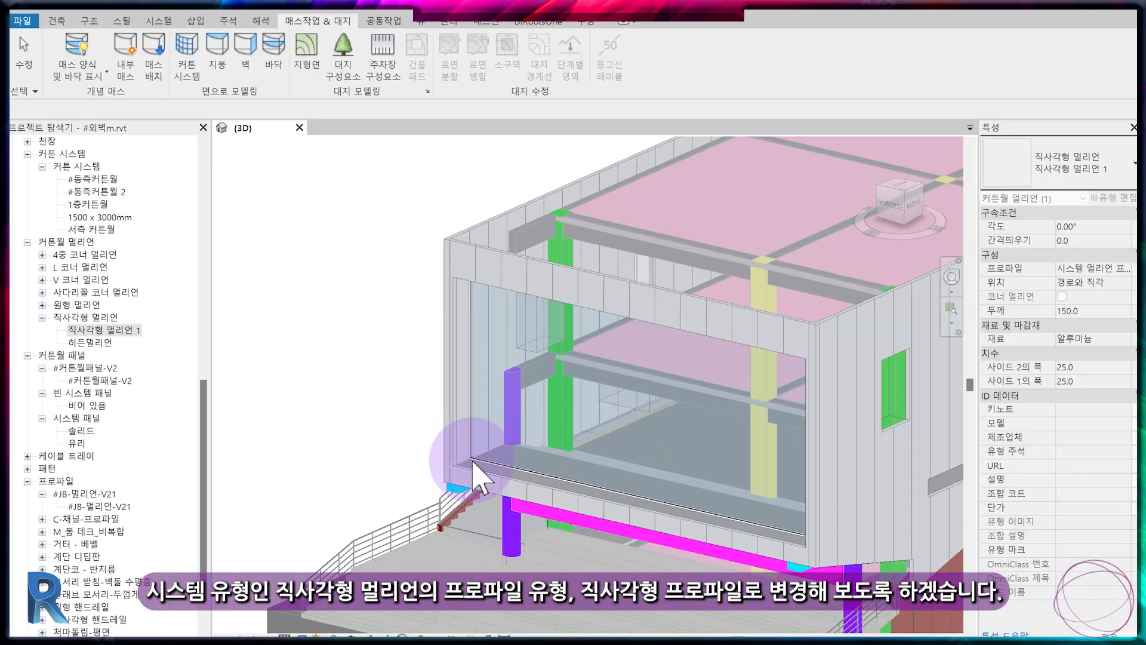
Inspect the curtain wall's corner mullions in 3D and open the 2층 구조평면도 plan at the east curtain wall.
scroll(473, 473, up, 5)
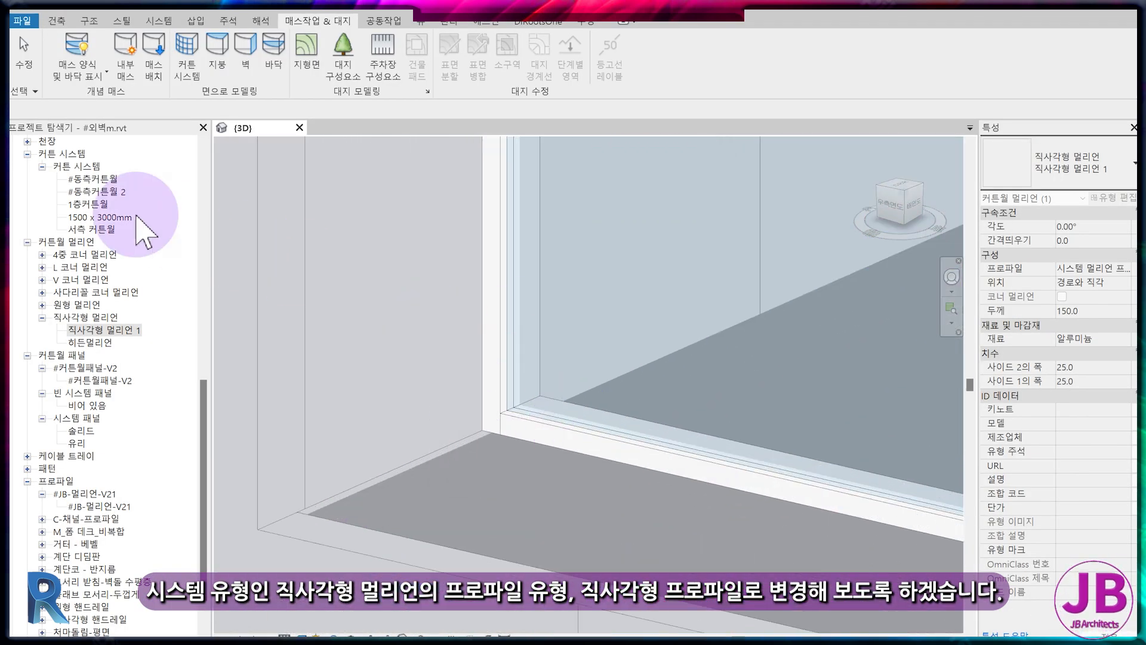
scroll(84, 226, up, 15)
double_click(72, 179)
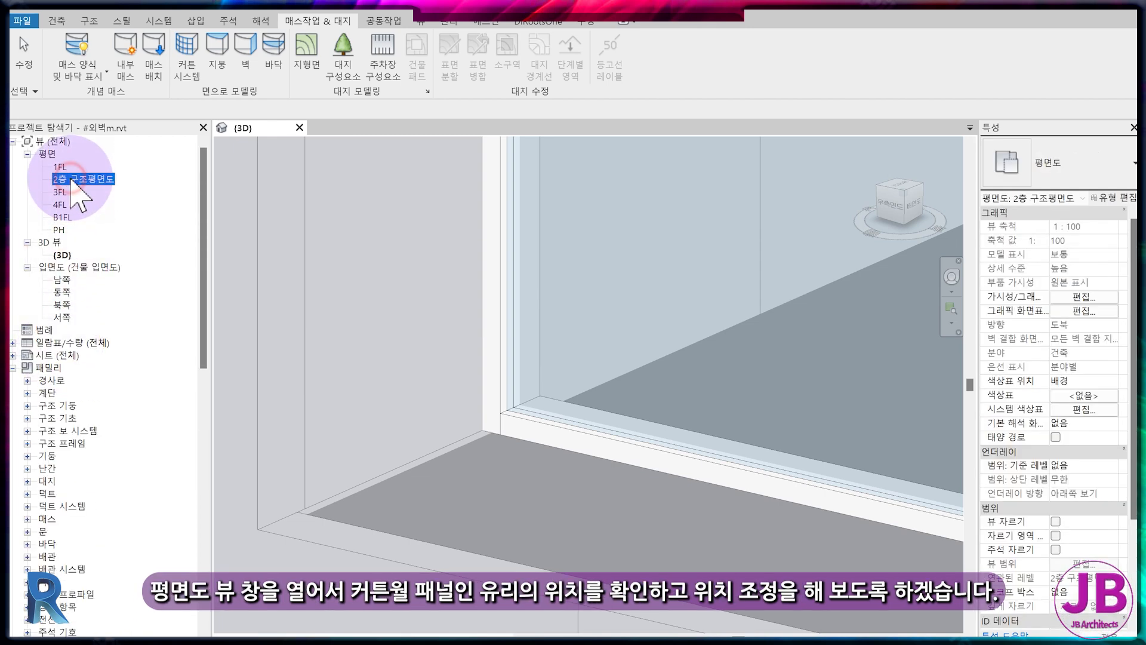
scroll(770, 412, up, 10)
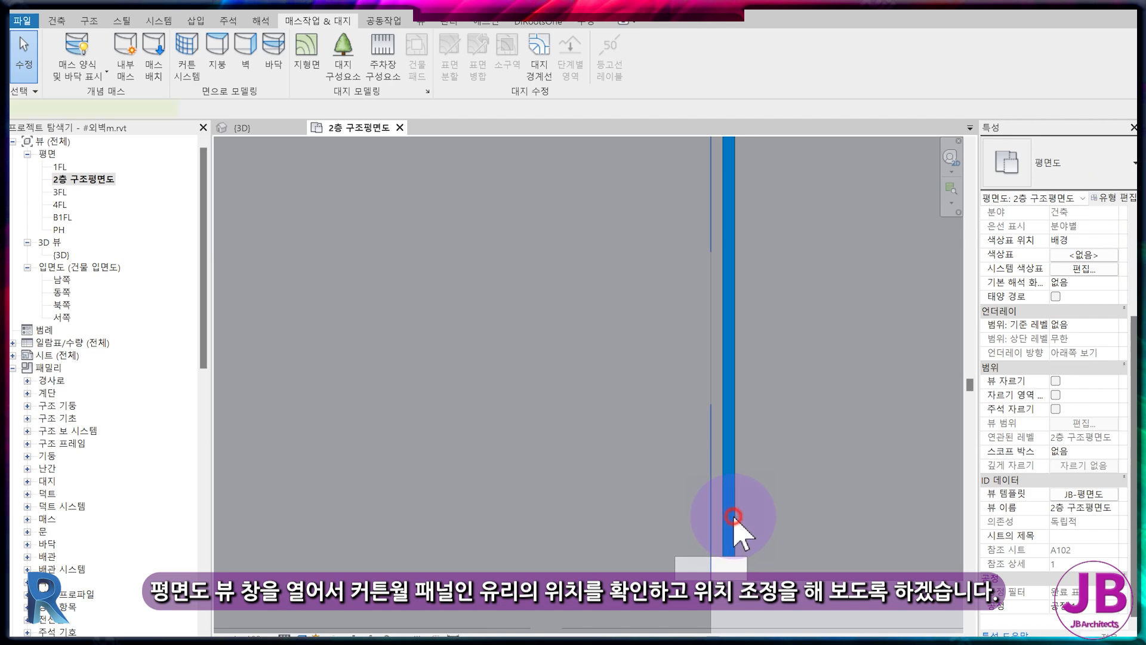
Select the east curtain wall's glass panel in plan and set the 간격띄우기 of its 유리 type to 0.
click(733, 517)
scroll(792, 456, down, 2)
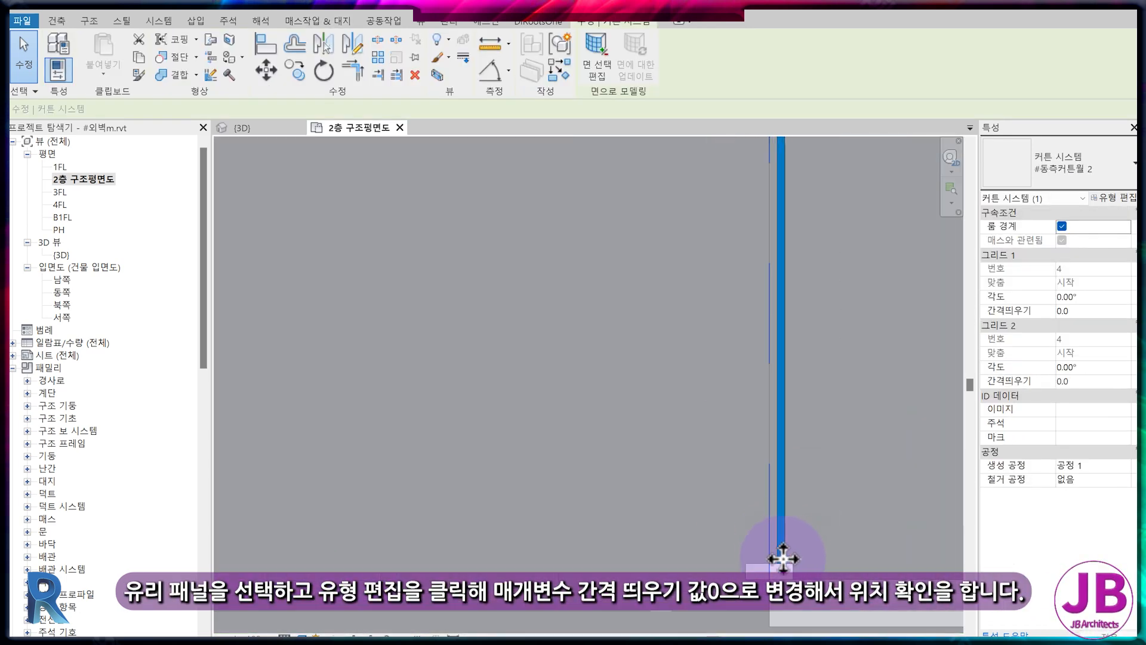
click(792, 549)
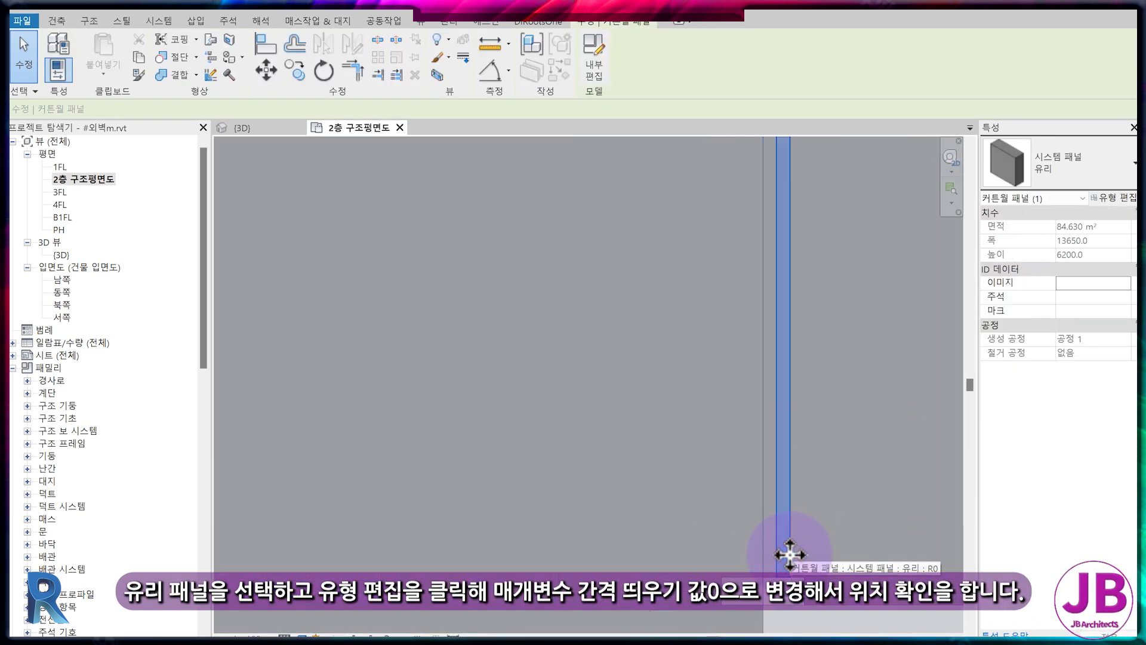
click(1111, 198)
click(816, 266)
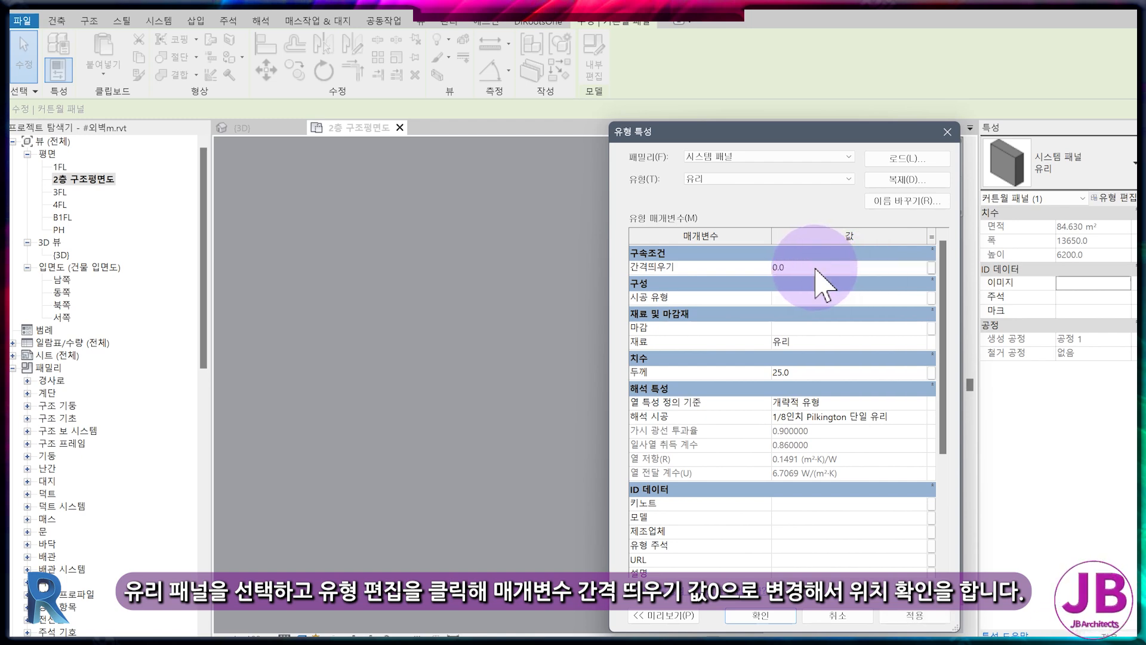
key(Return)
Set the 간격띄우기 of the glass panel's 유리 type to 50.
click(1112, 198)
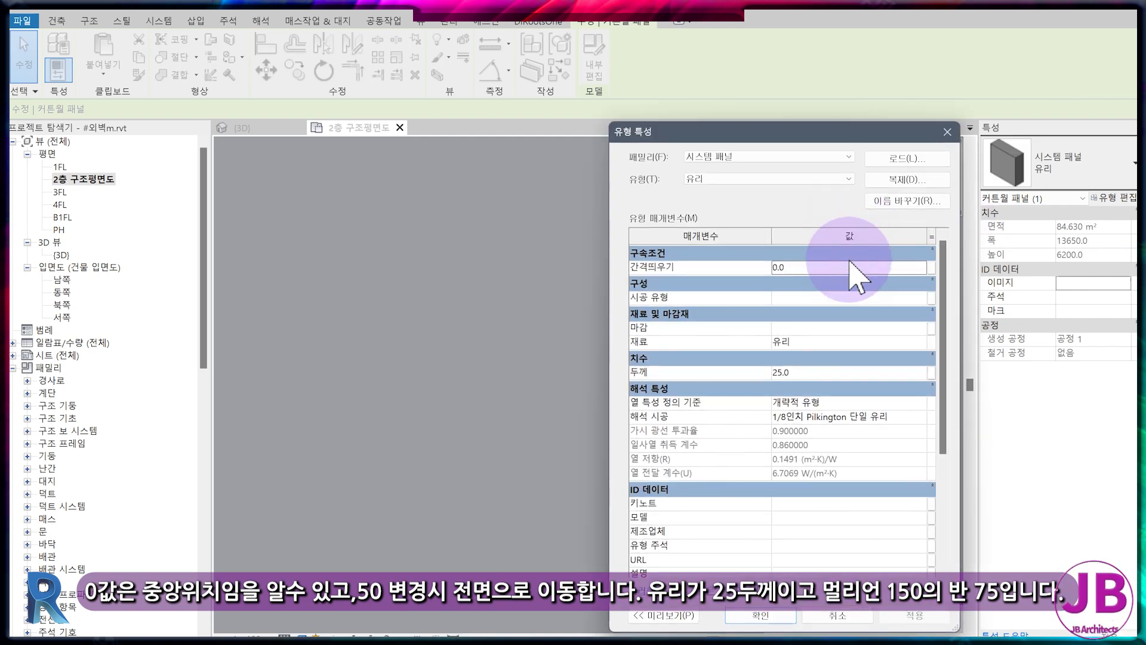
click(860, 263)
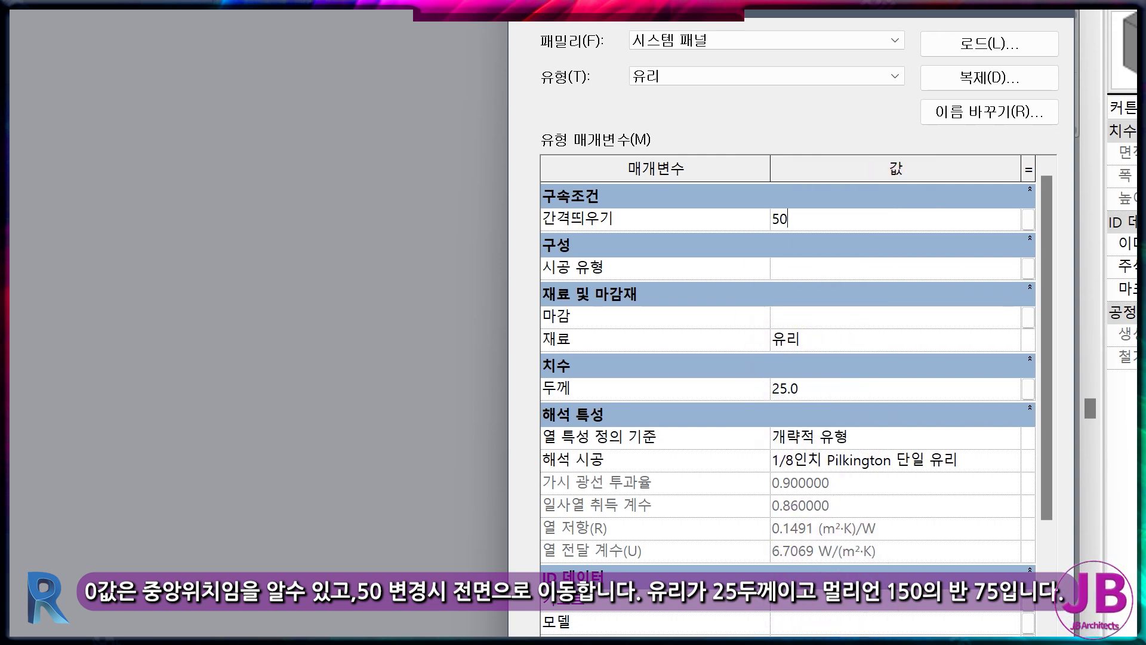
click(794, 603)
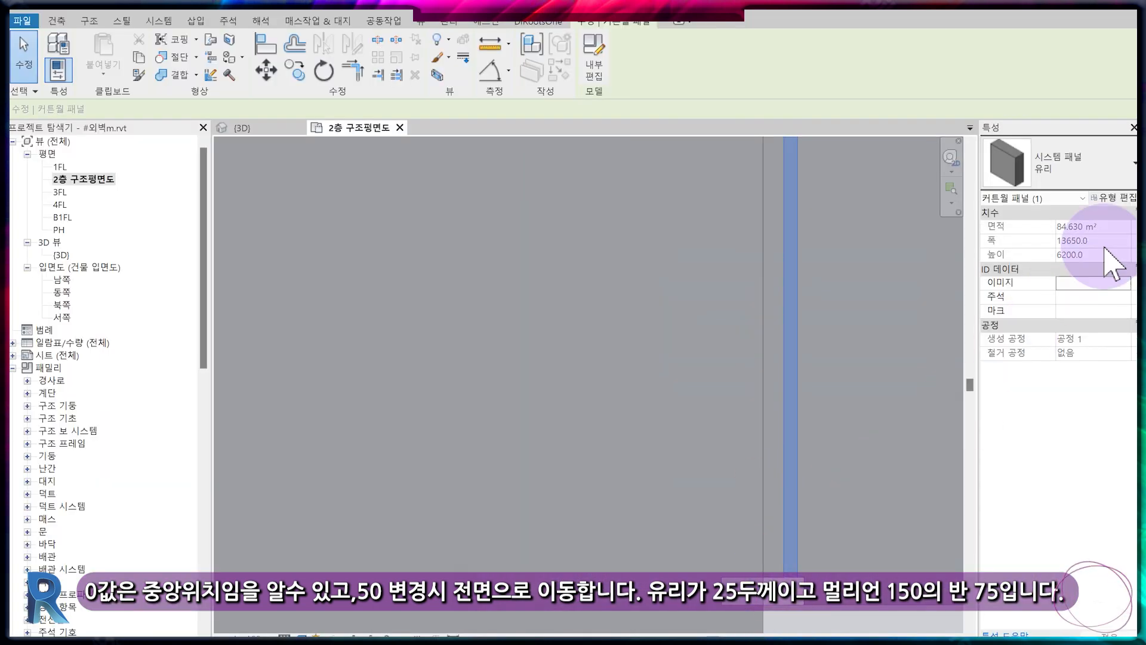
Set the 간격띄우기 of the glass panel's 유리 type with the formula =75.0-25/2.
click(1130, 200)
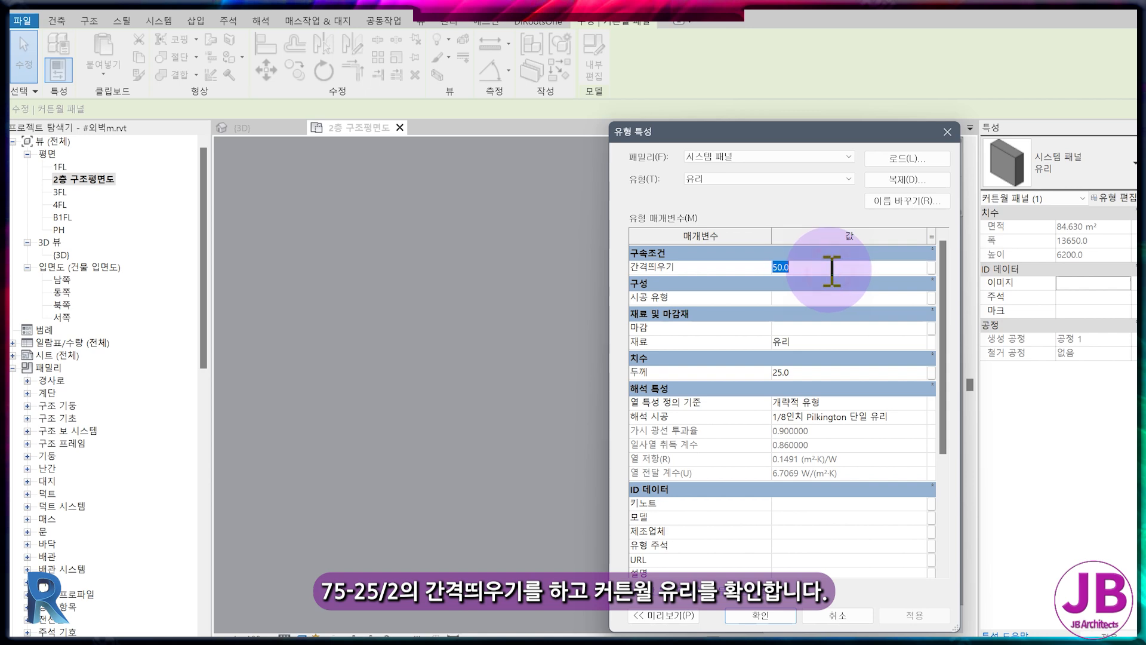
text(75.0-2)
text(5/2)
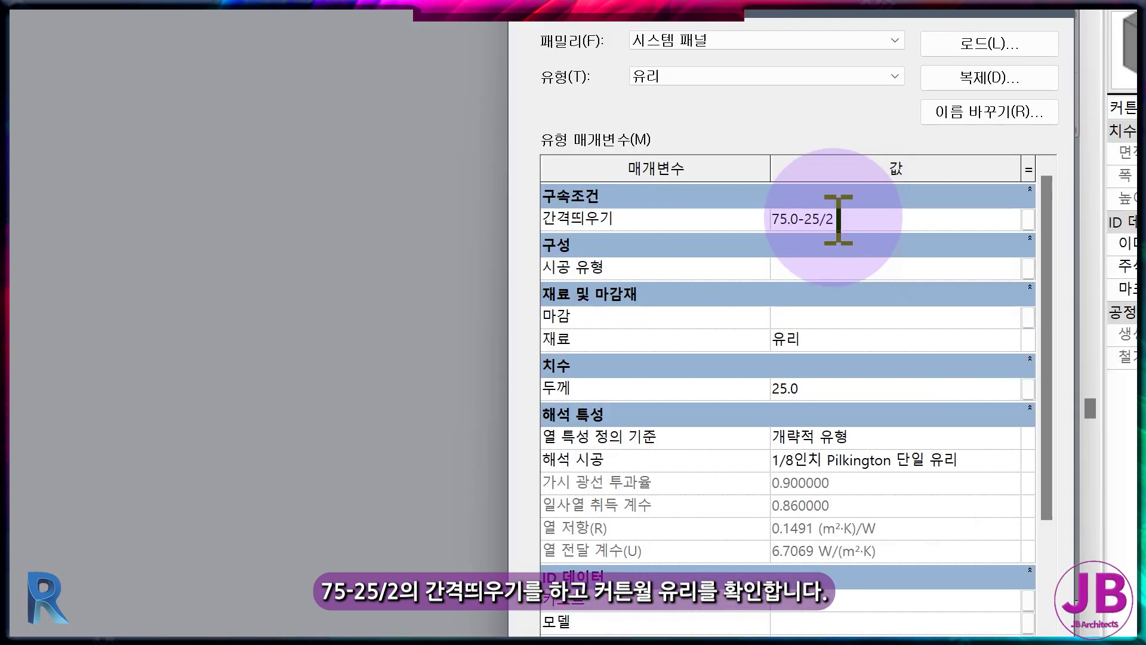
click(775, 216)
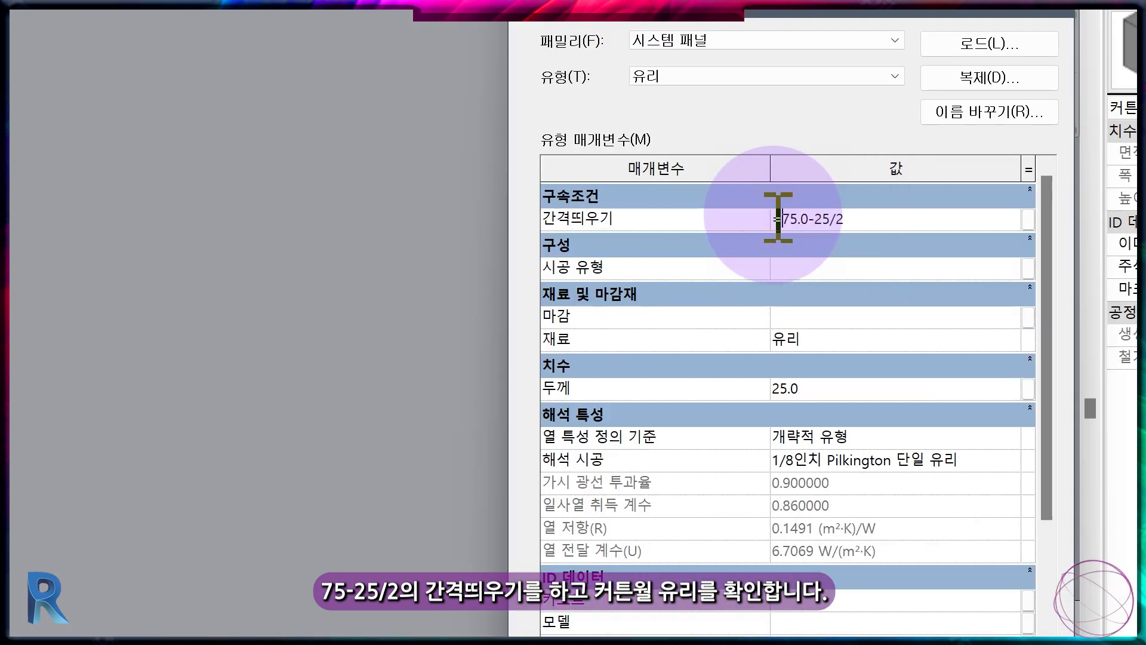
key(Return)
Check the glass position against the border mullions at both ends of the east curtain wall in plan.
scroll(609, 537, up, 3)
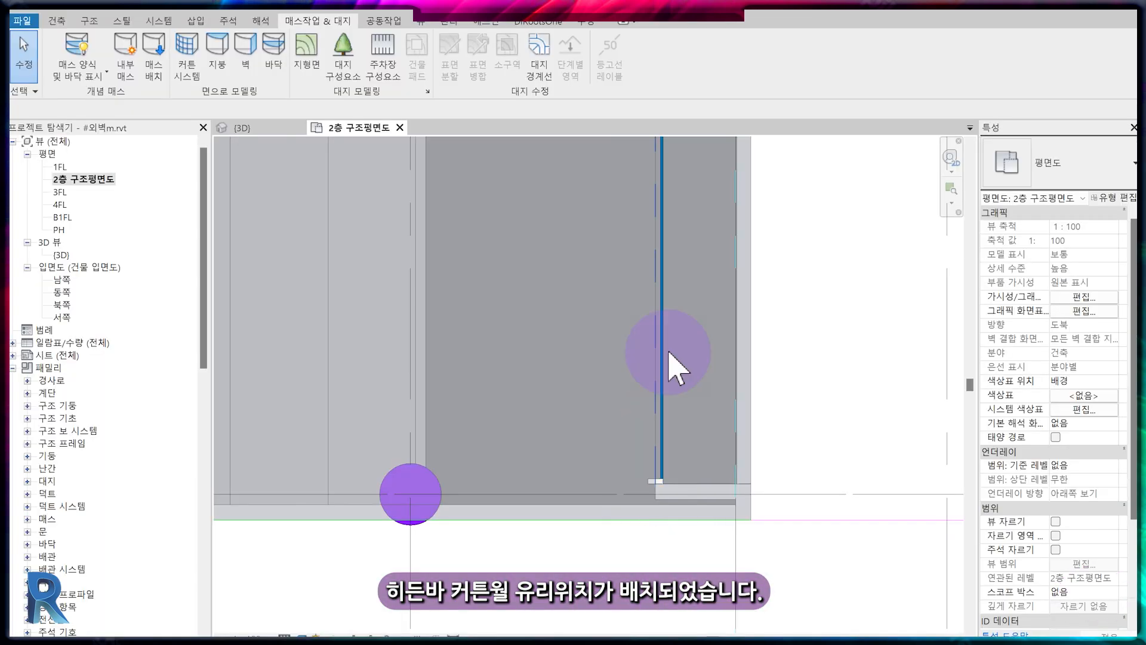
scroll(724, 542, up, 3)
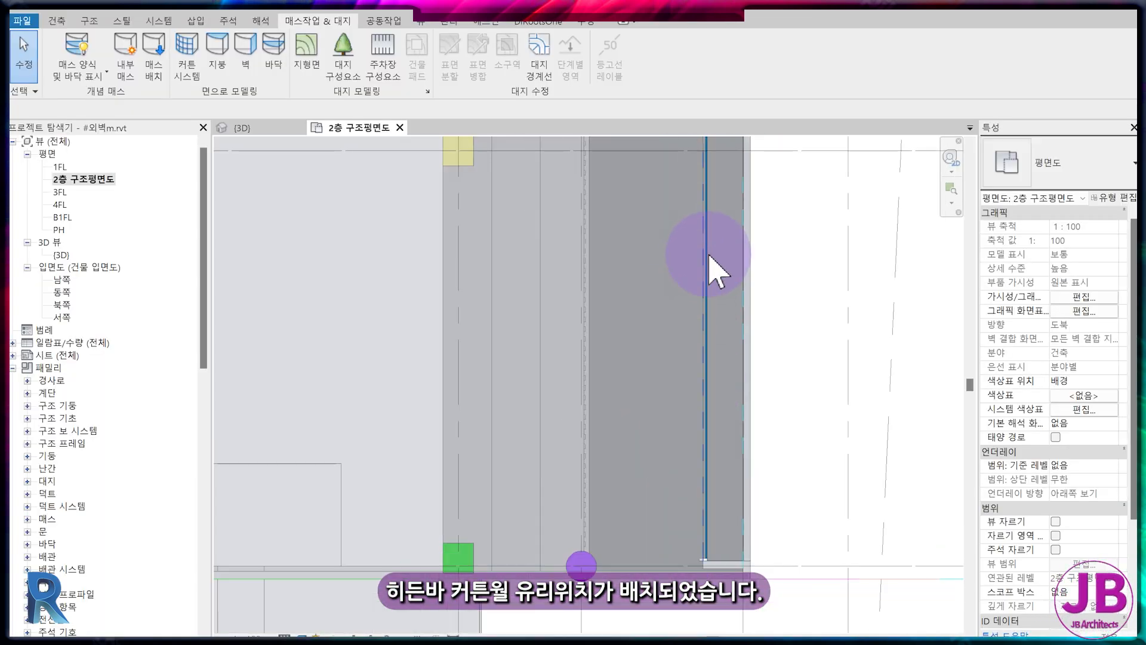
middle_drag(717, 271, 780, 583)
scroll(780, 235, up, 5)
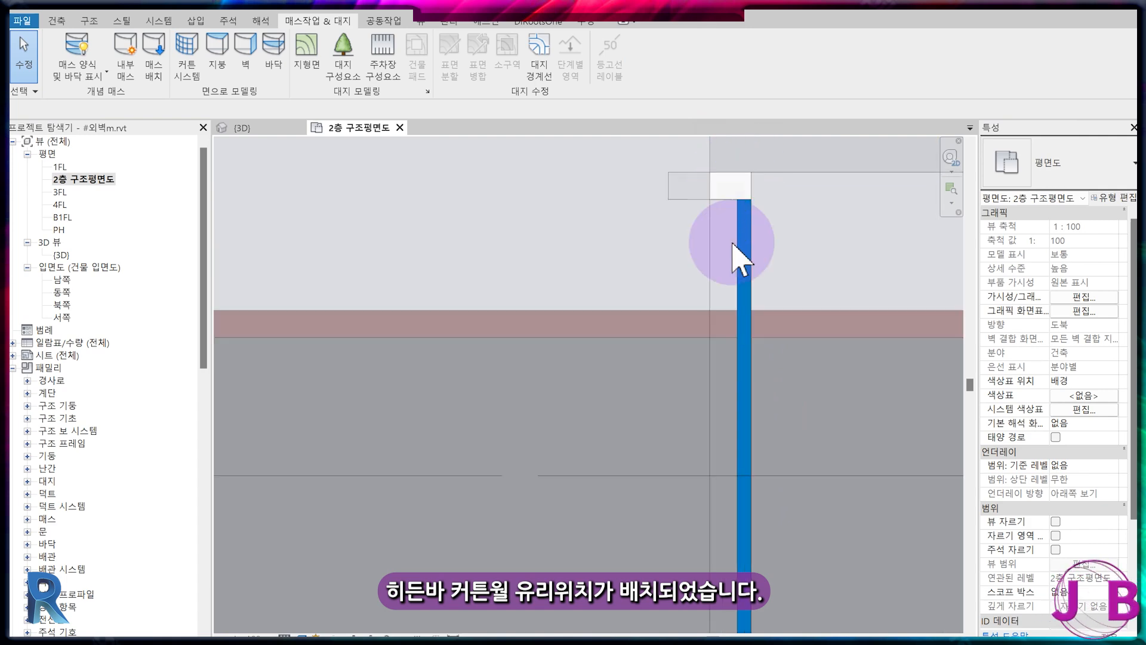
scroll(761, 281, down, 3)
middle_drag(770, 335, 794, 358)
click(563, 246)
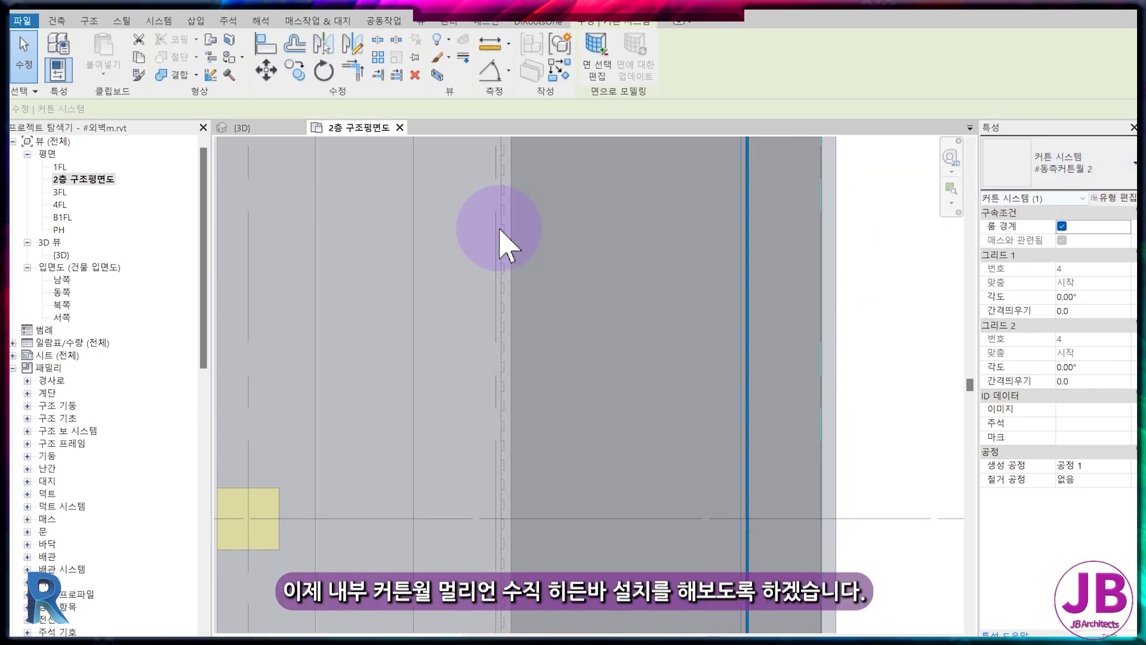
click(274, 128)
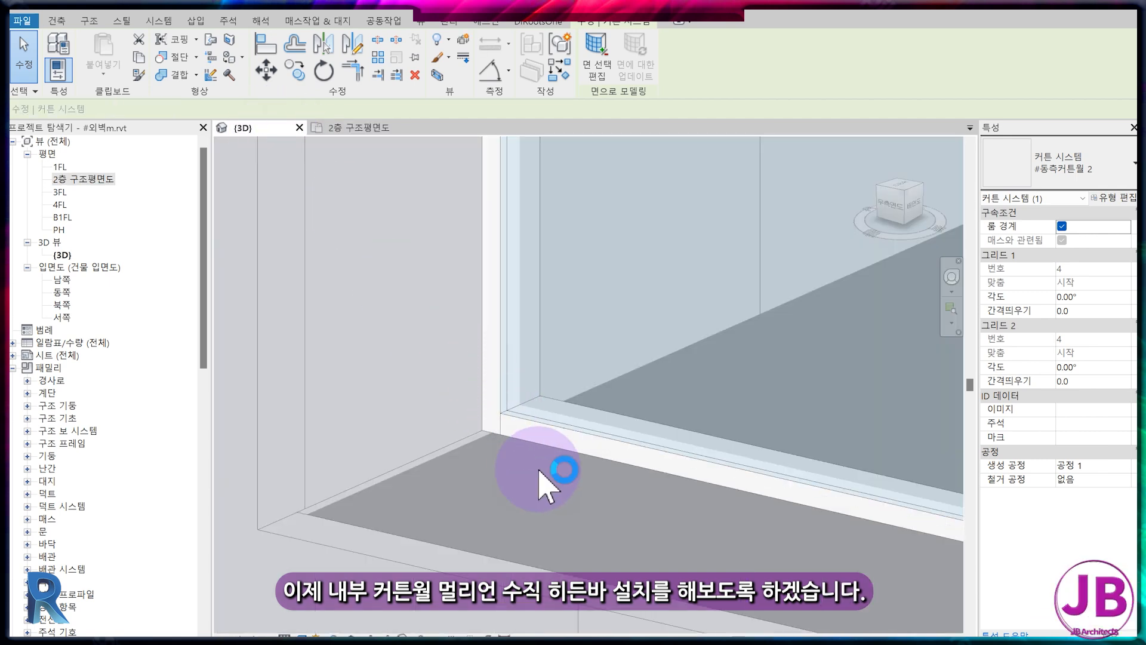
scroll(545, 517, down, 4)
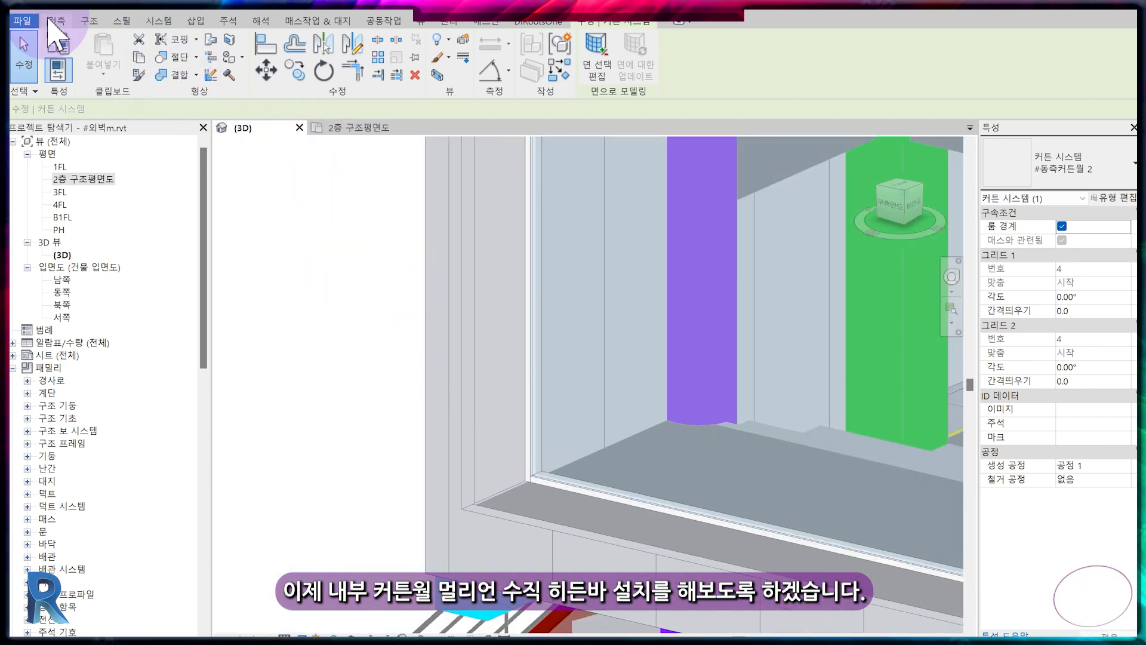
click(53, 22)
click(357, 68)
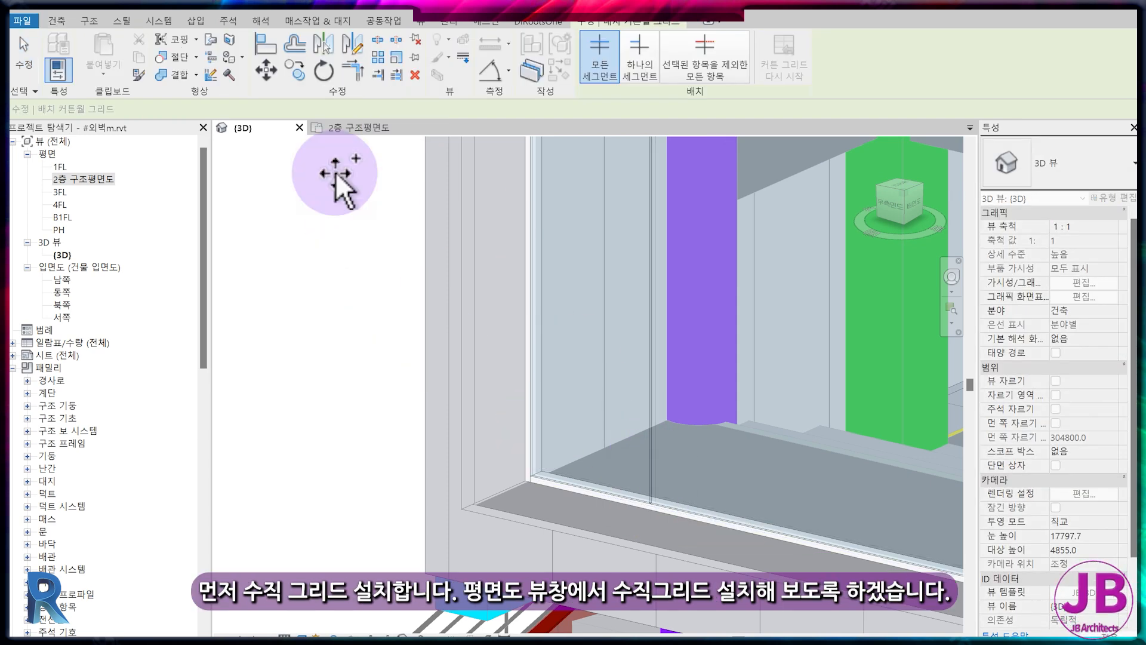
click(344, 127)
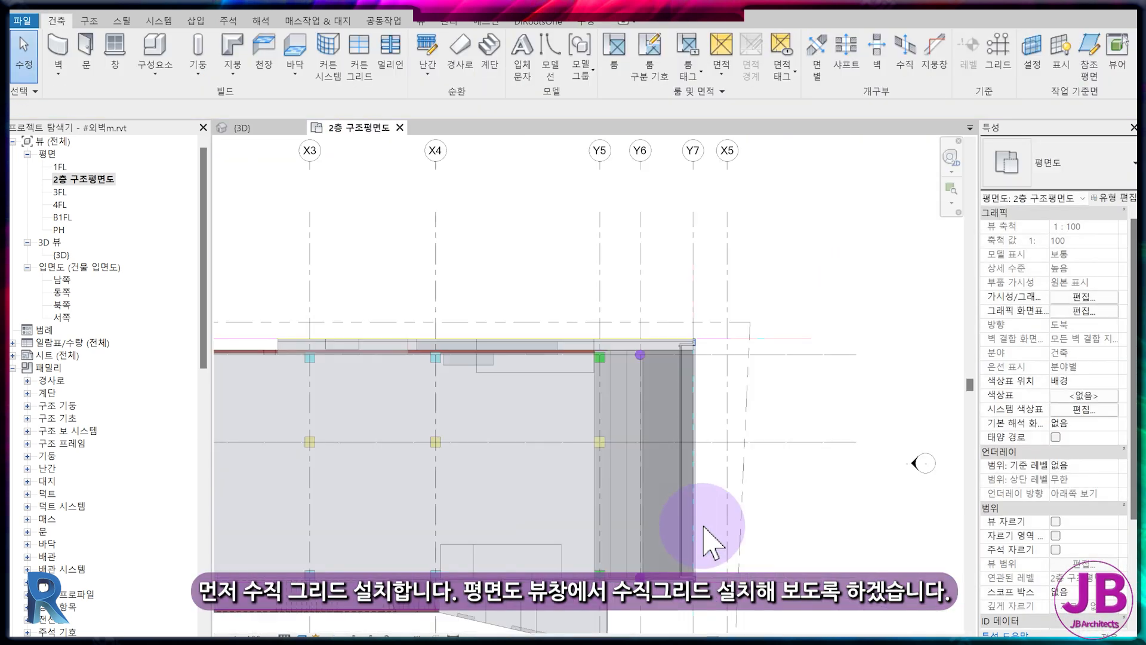
scroll(682, 567, up, 6)
click(714, 414)
key(Escape)
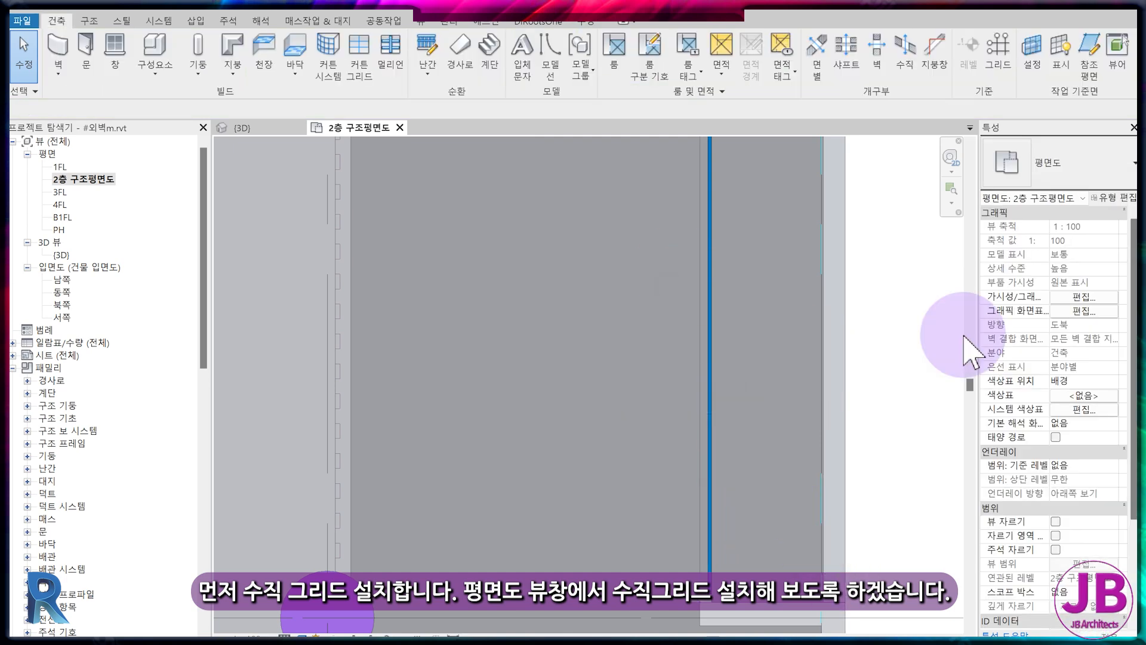
Set the 그리드 1 멀리언 내부 유형 of the east curtain wall's #동측커튼월 2 type to 직사각형 멀리언 : 히든멀리언.
click(712, 389)
click(1112, 197)
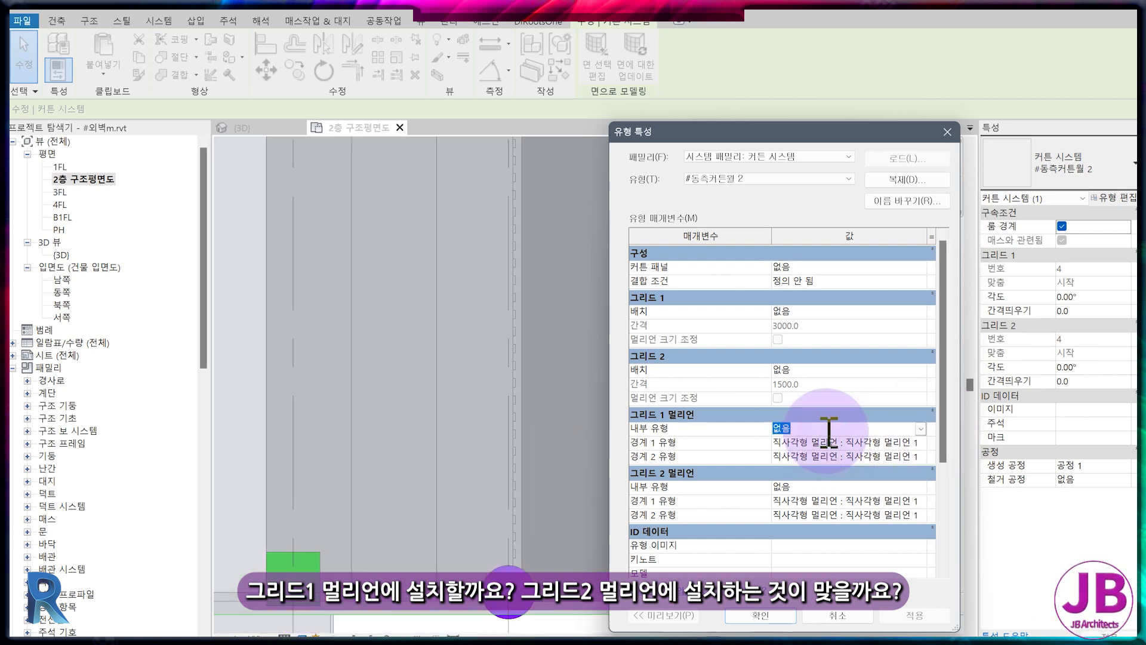
click(922, 428)
click(871, 504)
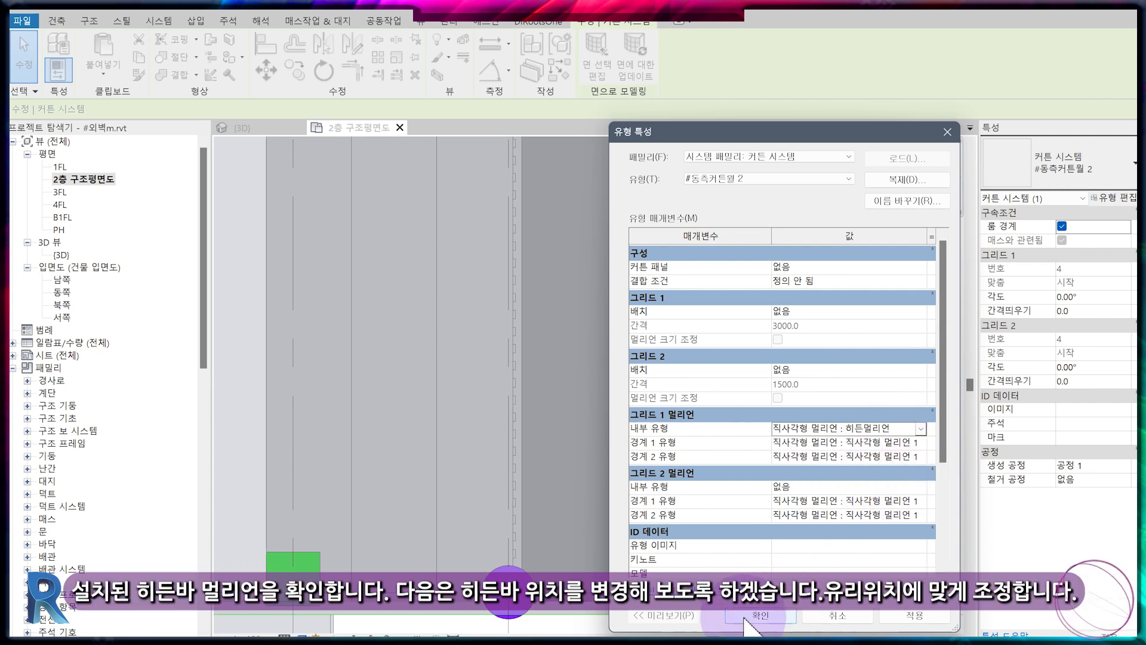
click(749, 618)
Unpin the vertical hidden-bar mullion in plan and set the 간격띄우기 of its 히든멀리언 type with the formula =75.0-25/2.
scroll(722, 522, up, 5)
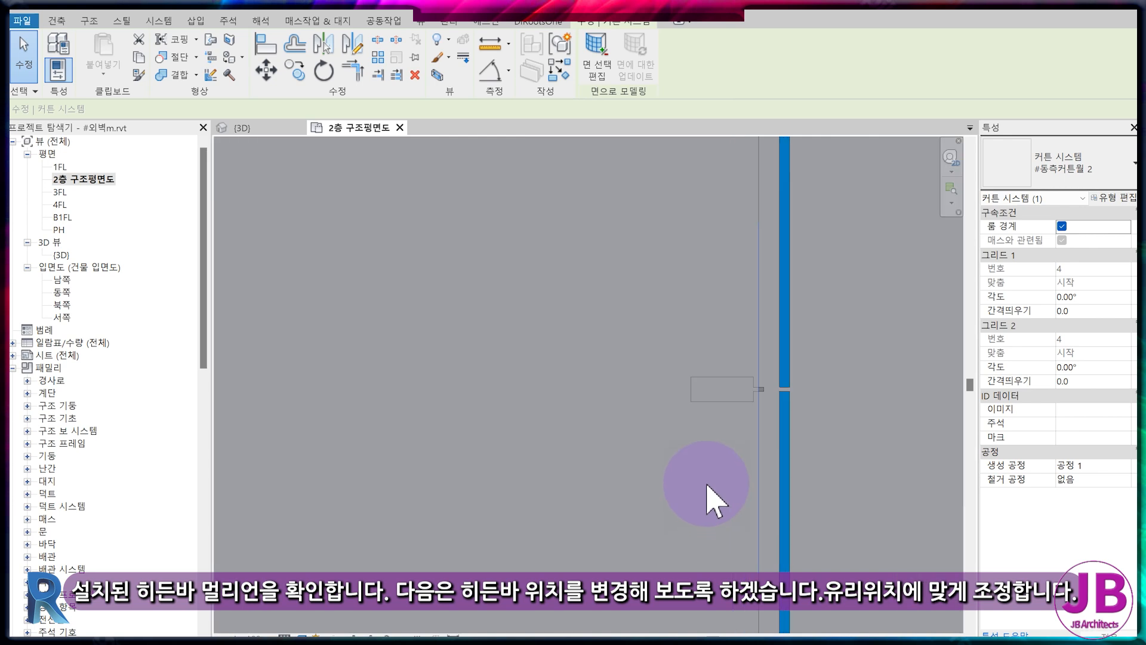
click(713, 407)
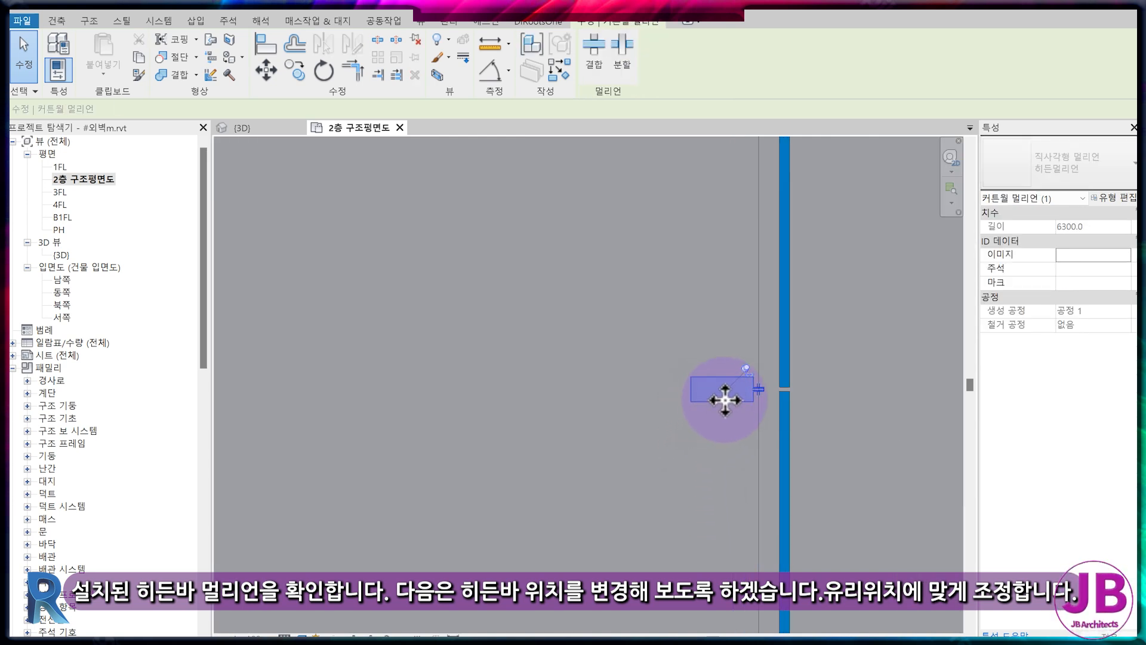
click(746, 371)
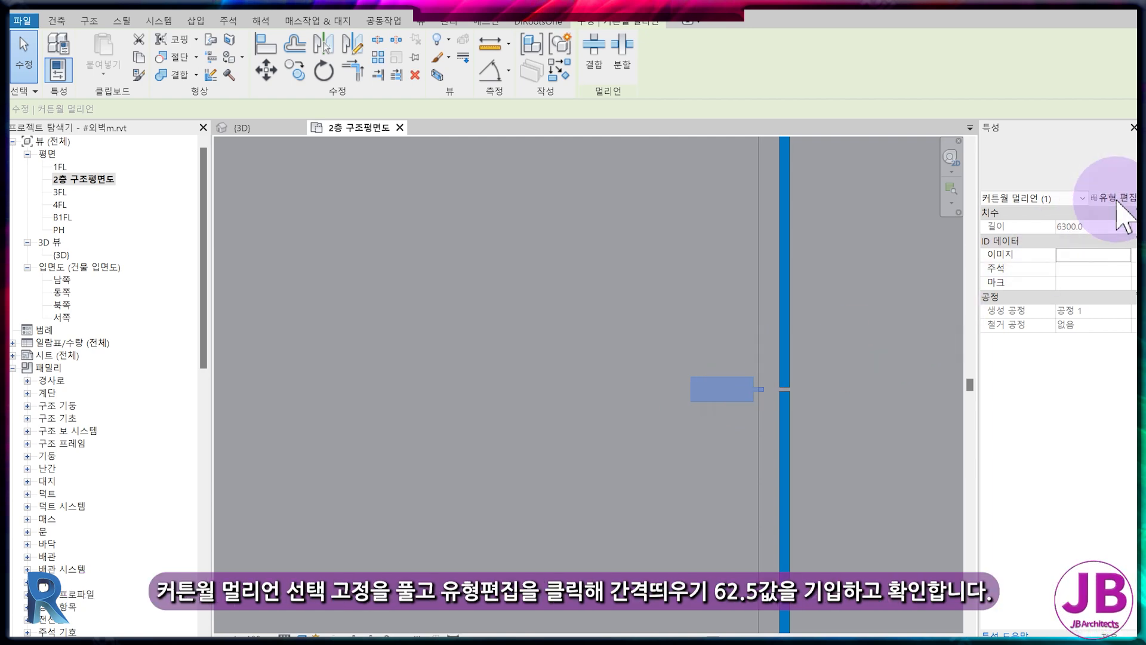
click(1114, 199)
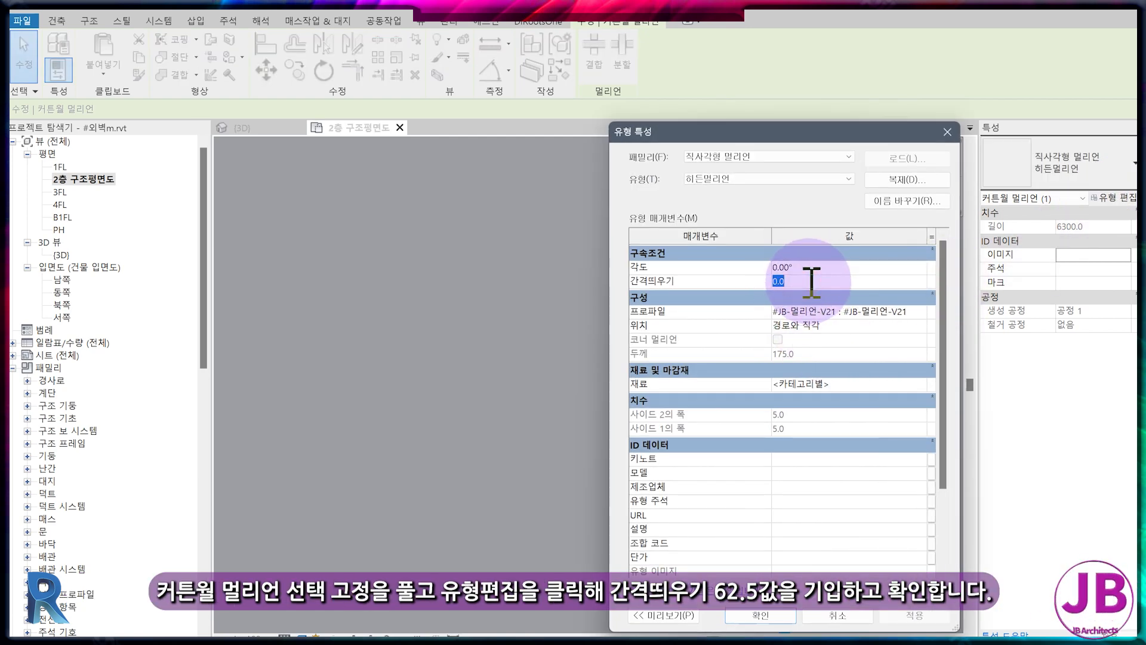
text(75.0)
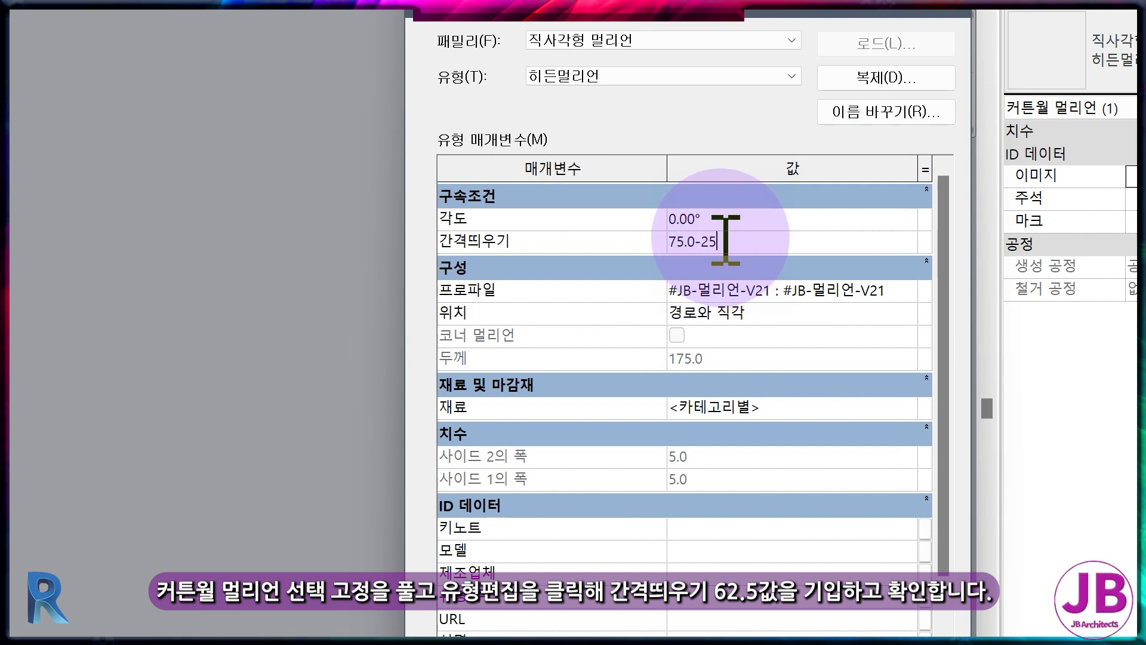
click(671, 241)
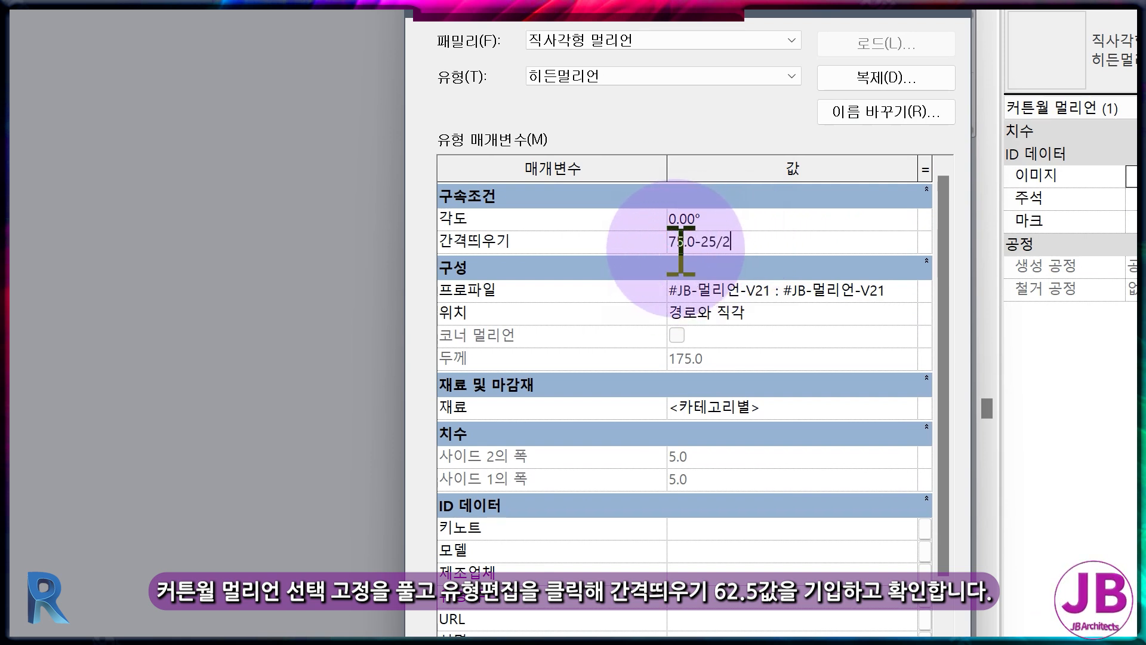
text(=)
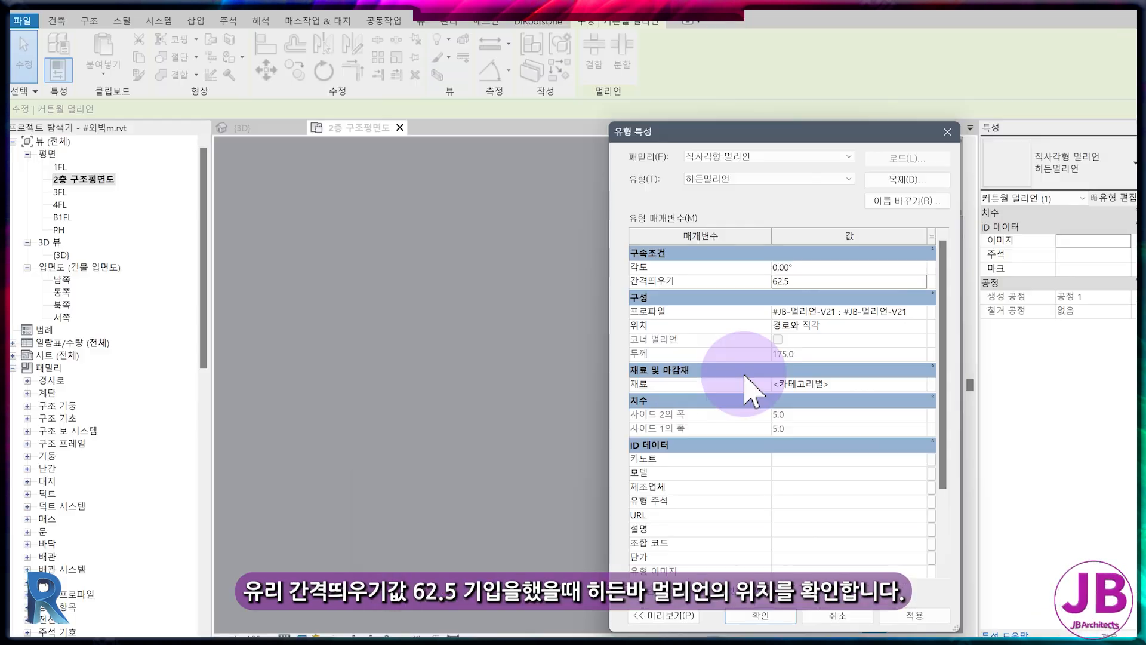
key(Return)
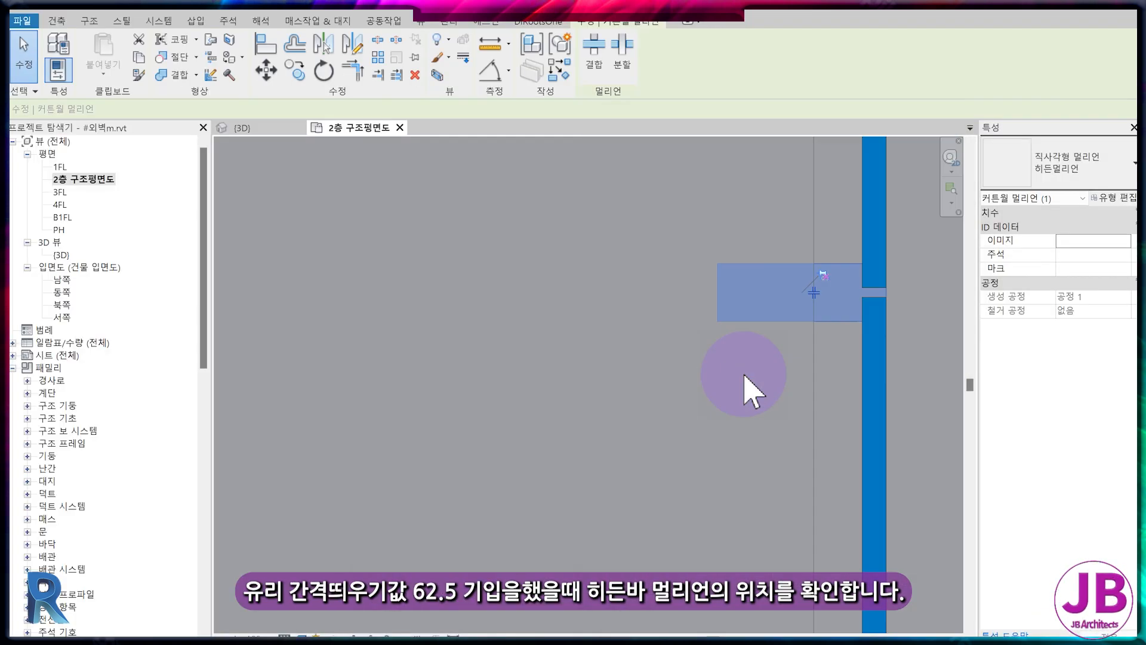
key(Escape)
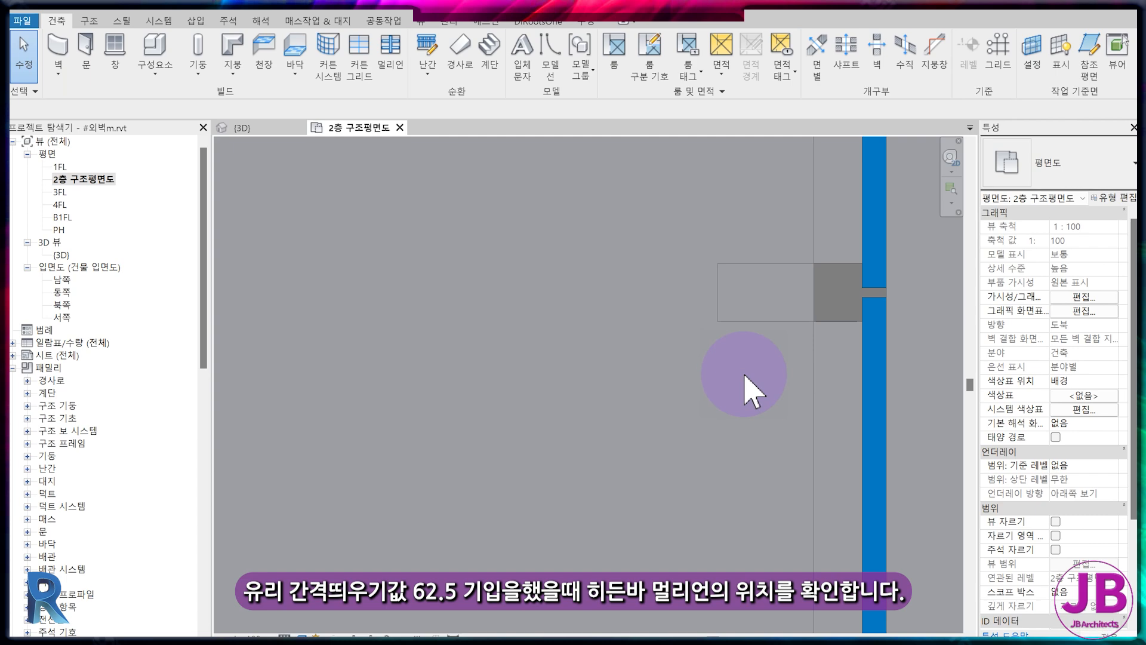
Check the vertical hidden-bar mullion's position against the glass and the sill mullions in the 3D view.
scroll(751, 391, down, 3)
click(263, 128)
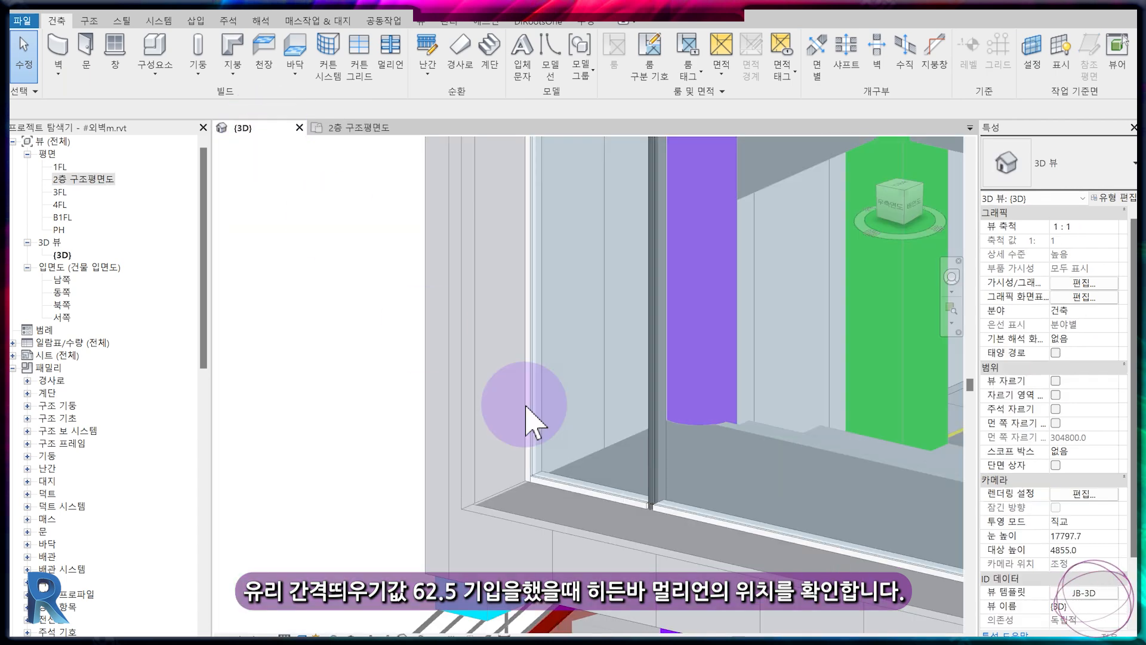
scroll(678, 549, up, 5)
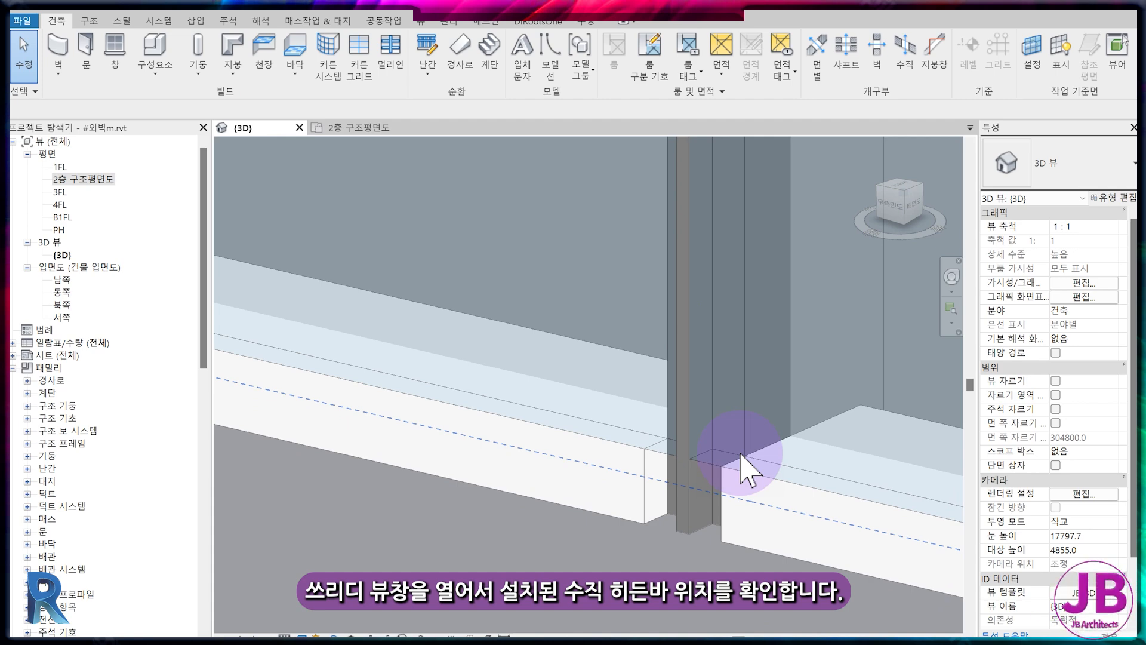
shift+middle_drag(721, 524, 570, 448)
Set the 프로파일 of the border mullions' 직사각형 멀리언 1 type to #JB-멀리언-V21 : #JB-멀리언-V21.
click(729, 525)
scroll(690, 537, down, 2)
scroll(570, 448, down, 4)
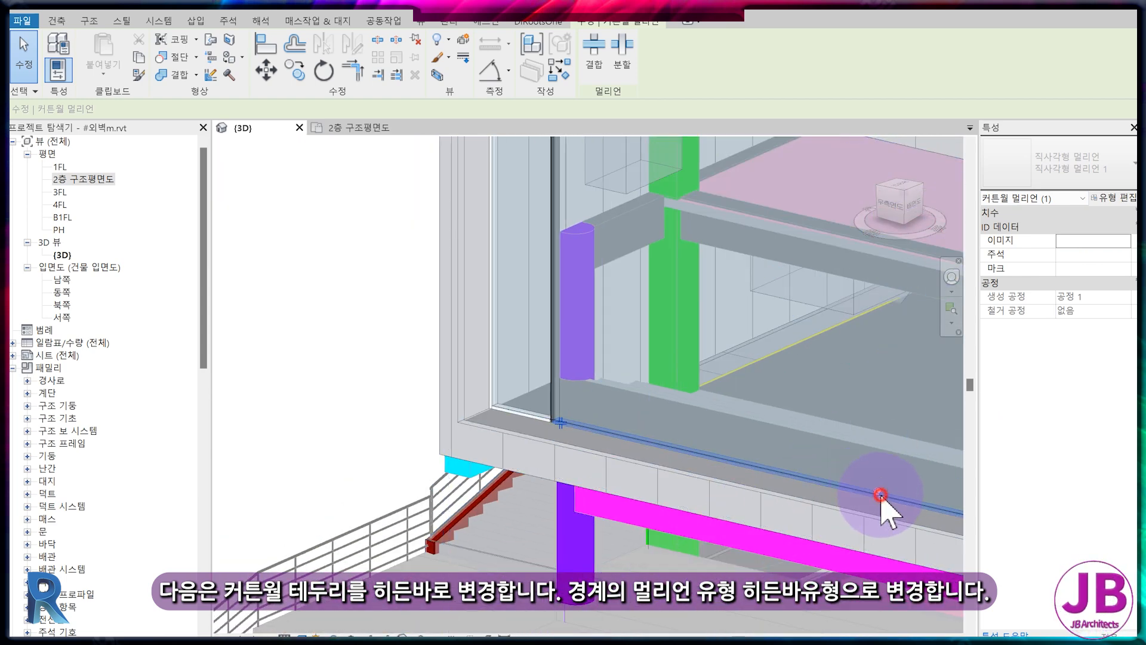
click(1126, 200)
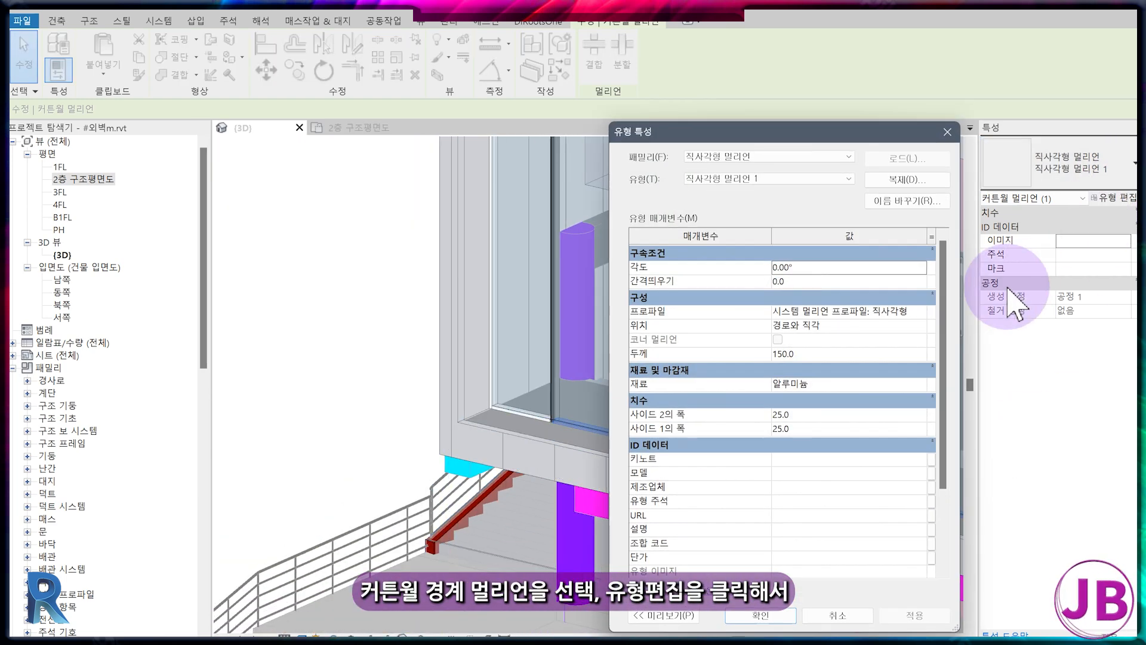
click(917, 313)
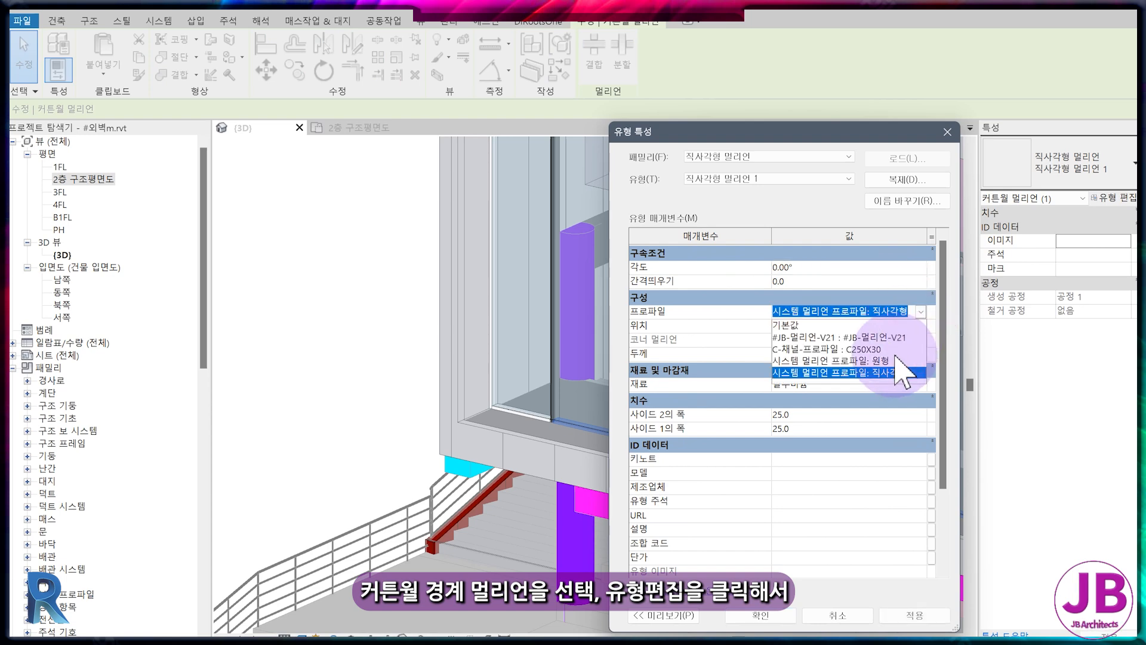
click(890, 338)
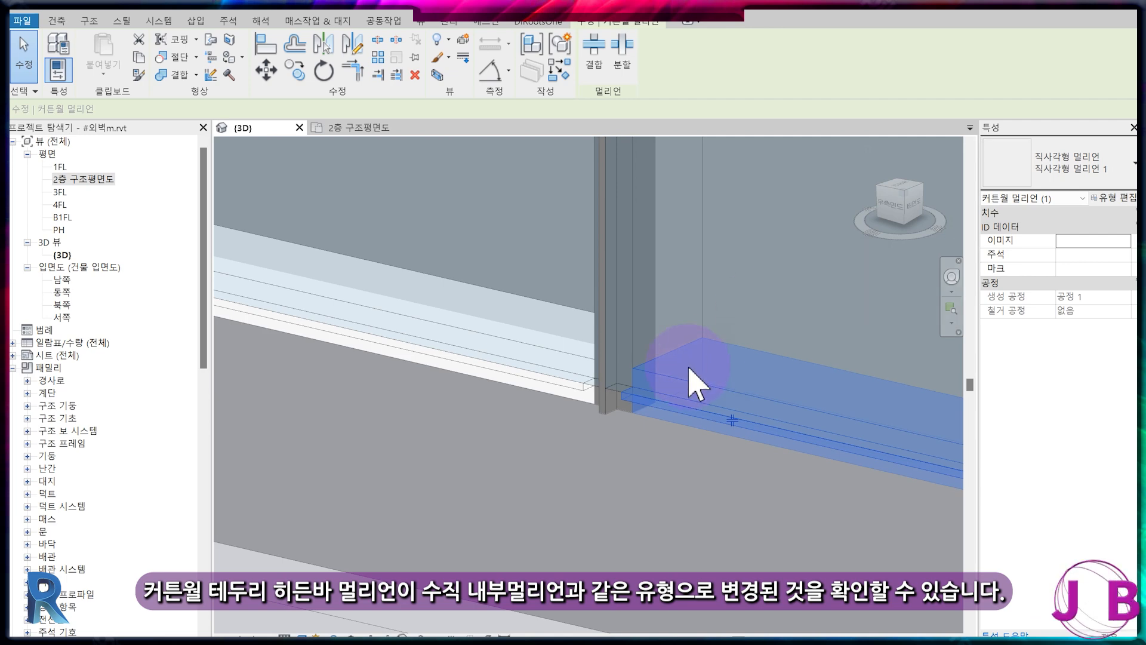
key(Escape)
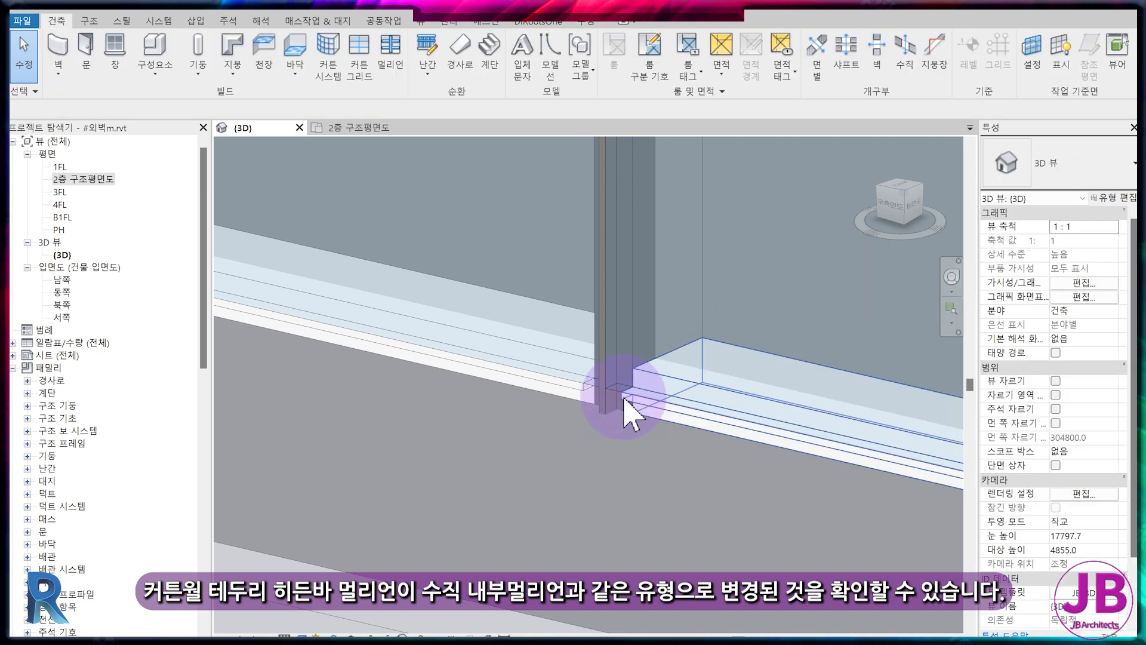
Check the position of the curtain wall's sill border mullion in the 2층 구조평면도 plan.
scroll(550, 429, down, 6)
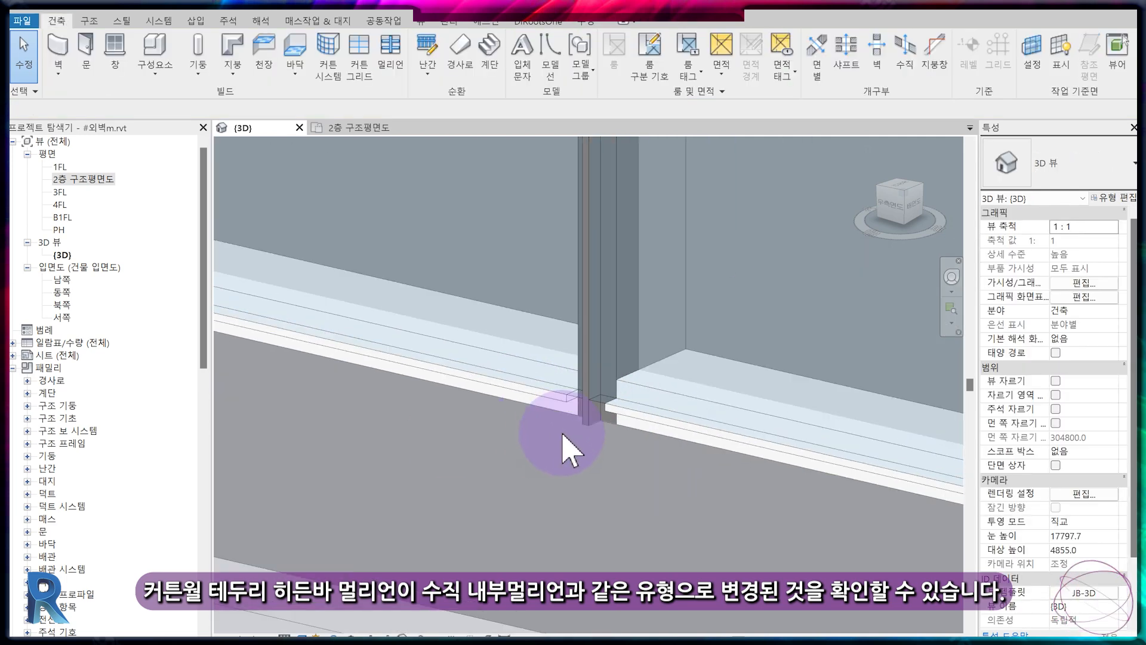
click(360, 128)
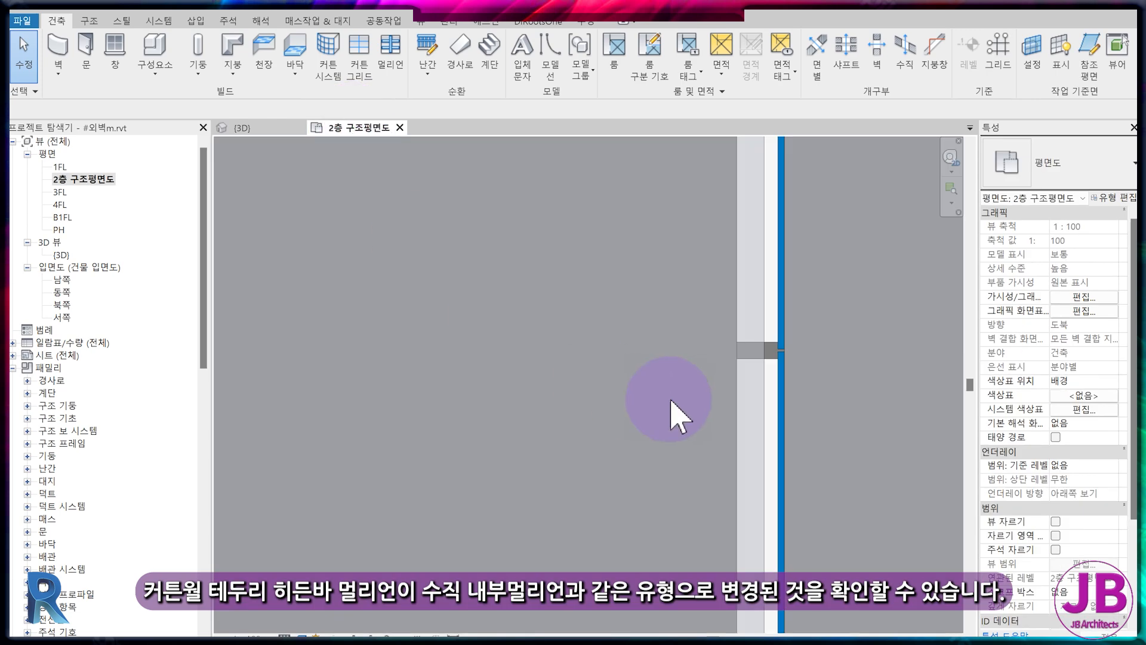
scroll(815, 394, down, 3)
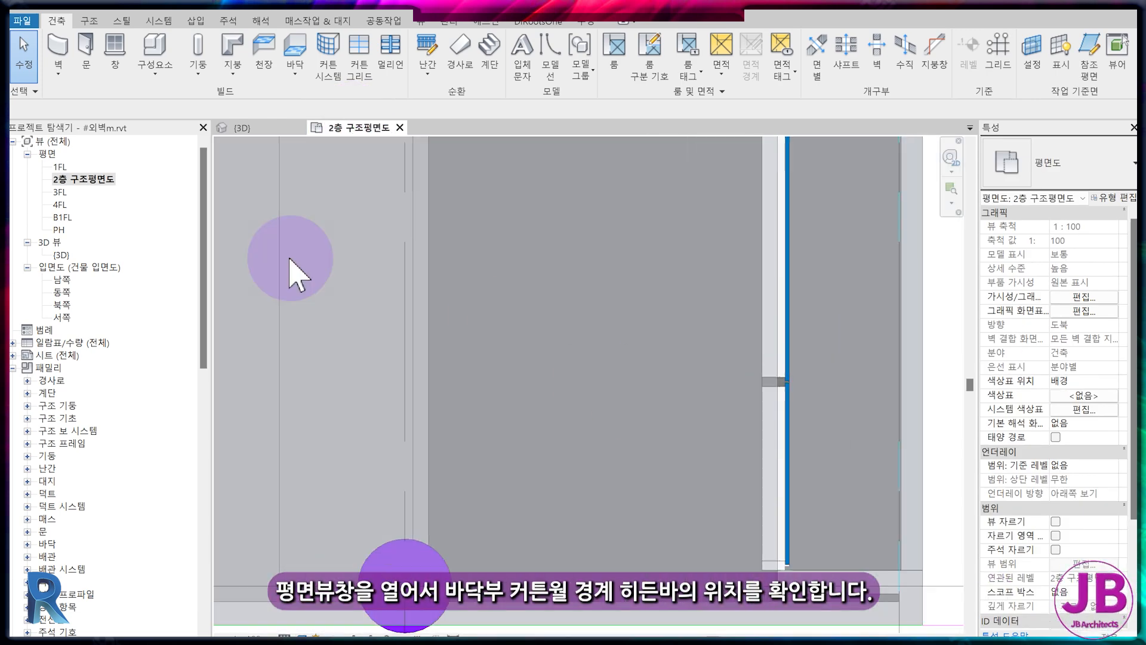
Change the mass display in the 3D view to 뷰 설정별 매스 표시 to hide the masses.
click(241, 128)
click(317, 20)
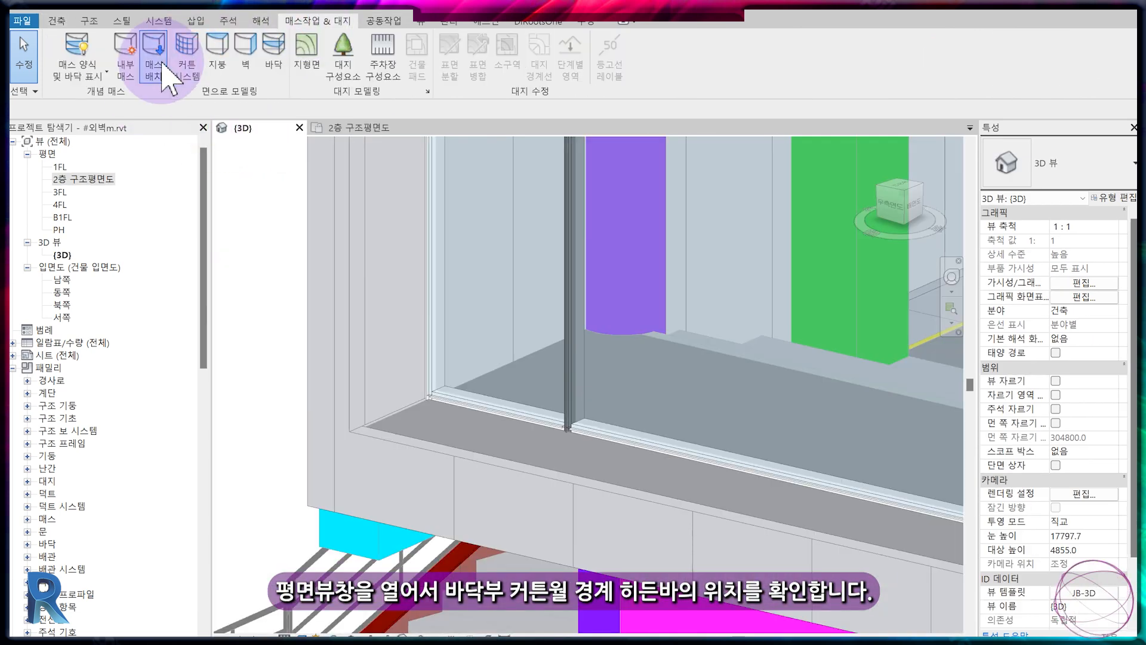
click(78, 68)
click(108, 103)
Select the vertical hidden-bar mullion and set the 재료 of its 히든멀리언 type to 알루미늄.
scroll(549, 410, down, 3)
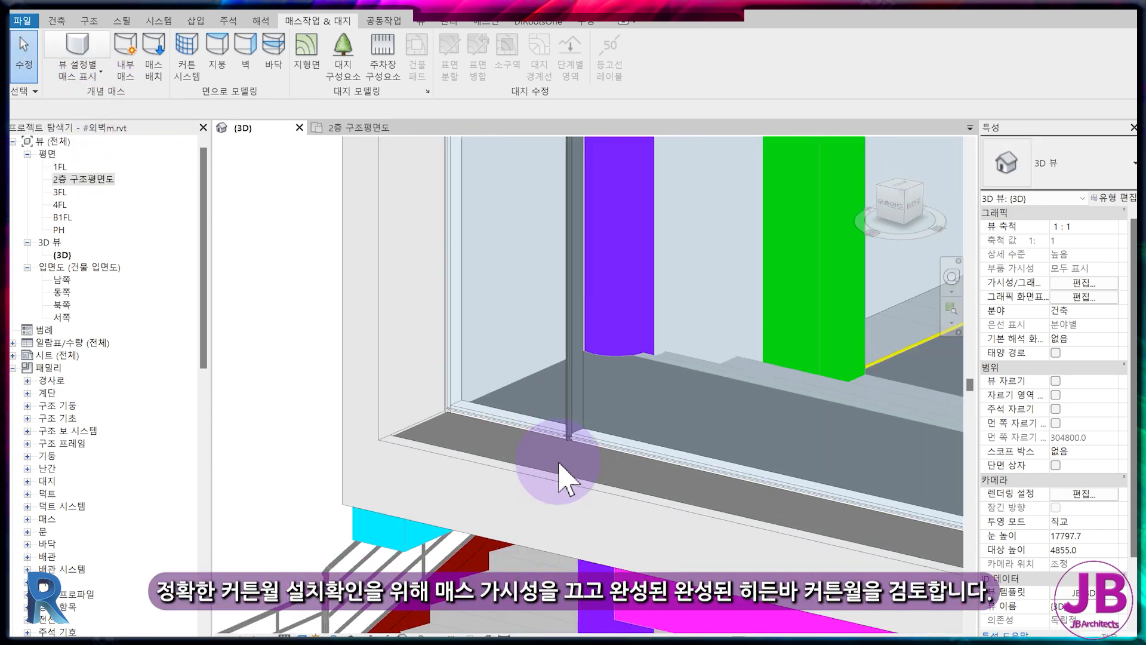
middle_drag(556, 507, 533, 501)
scroll(533, 502, up, 3)
click(564, 370)
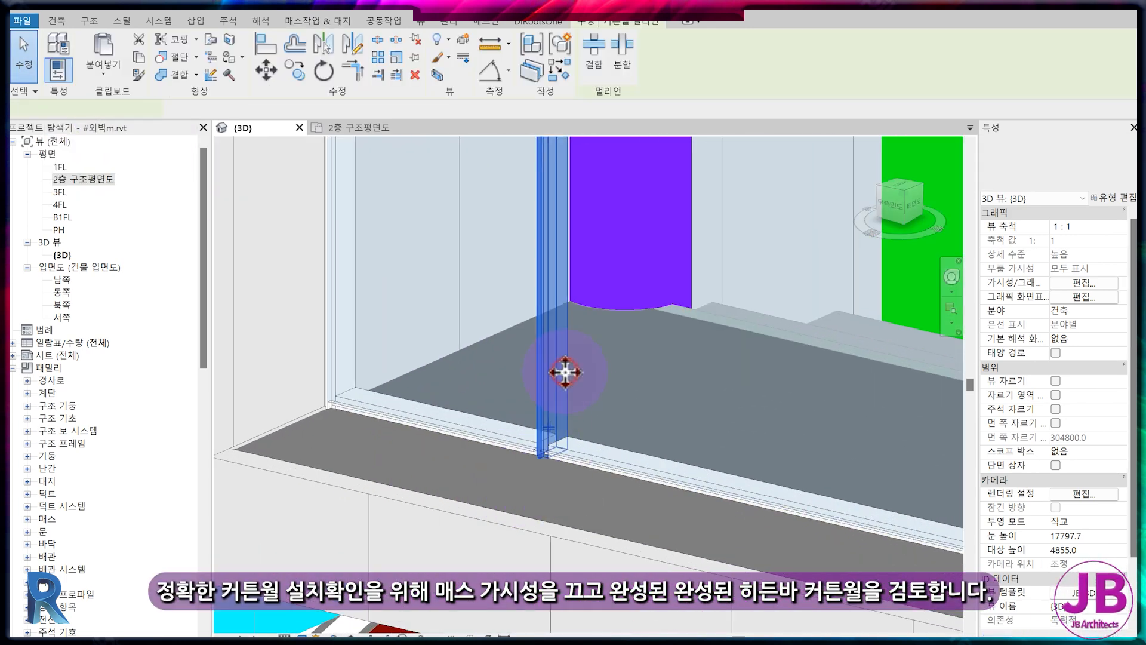
click(1111, 201)
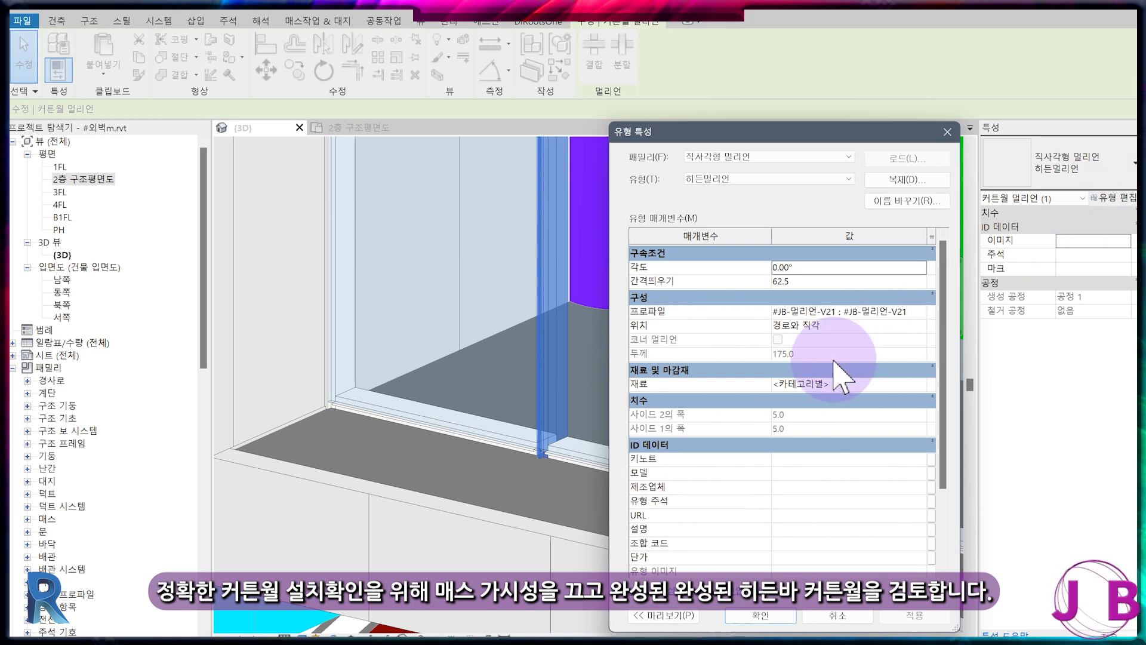
click(926, 385)
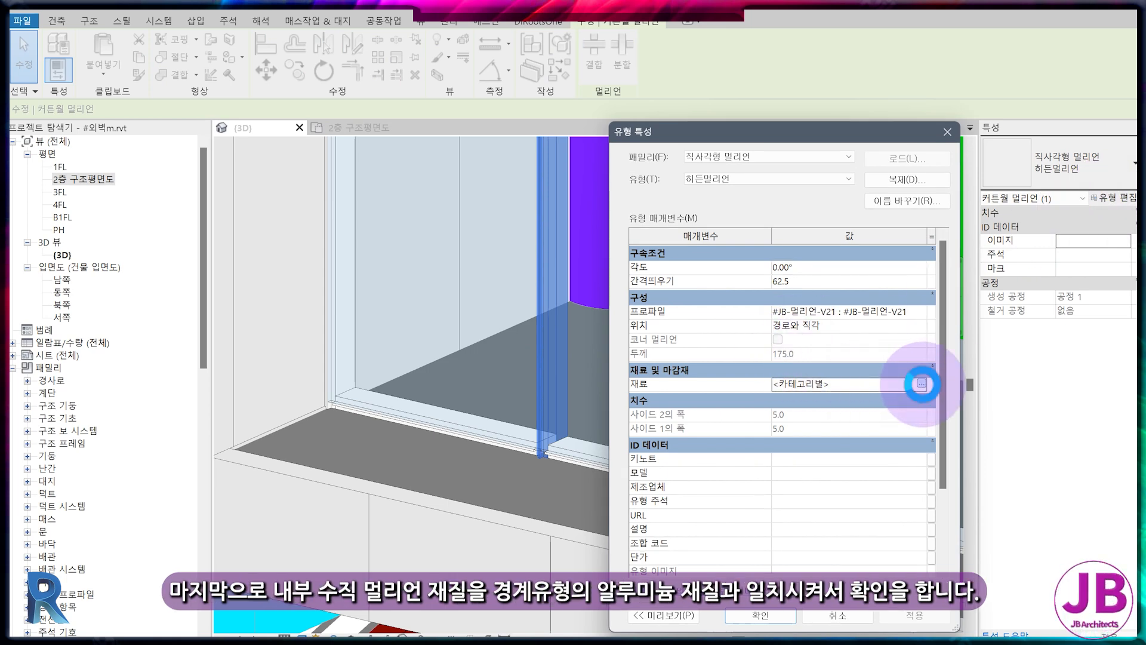
click(922, 384)
click(191, 229)
click(177, 77)
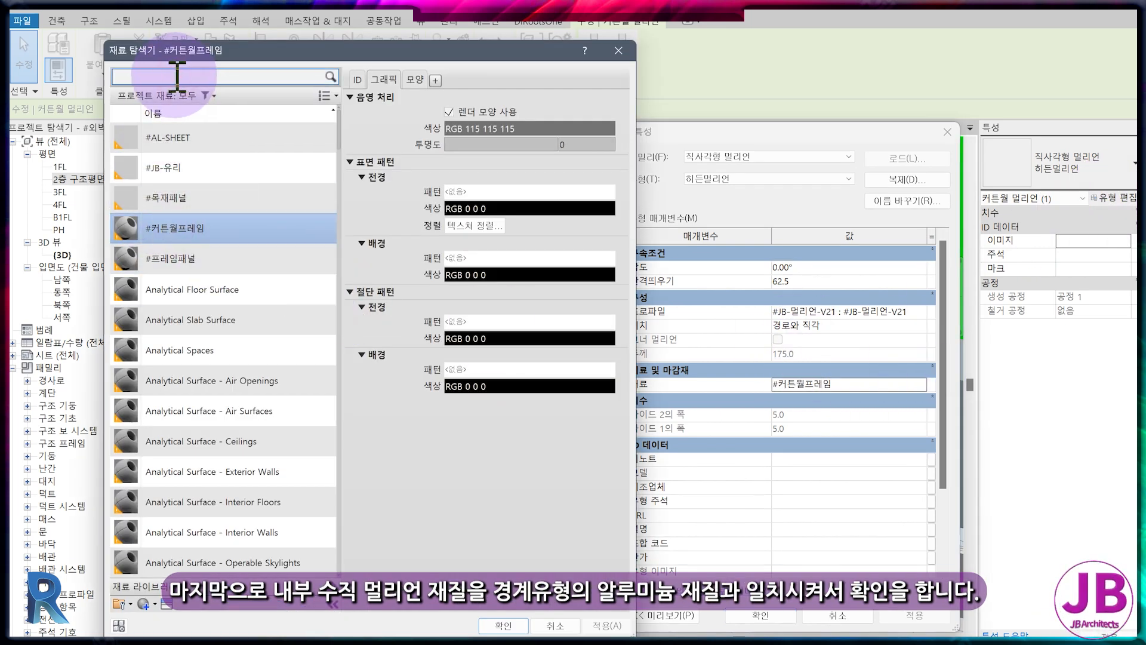
text(알루미늄)
click(170, 157)
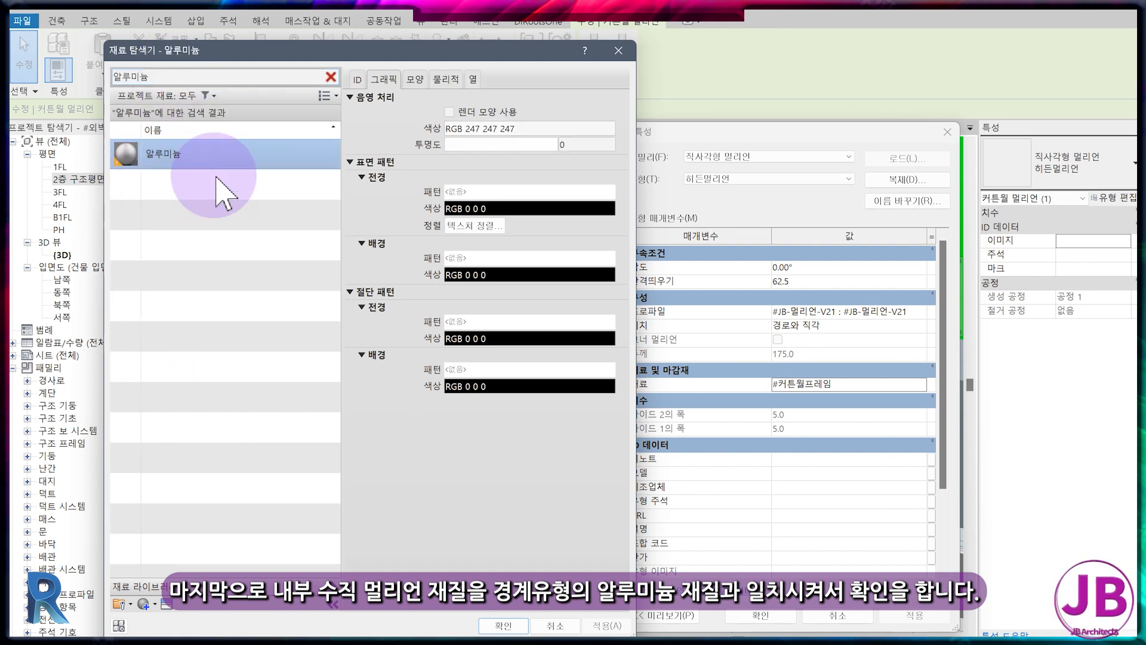
click(499, 625)
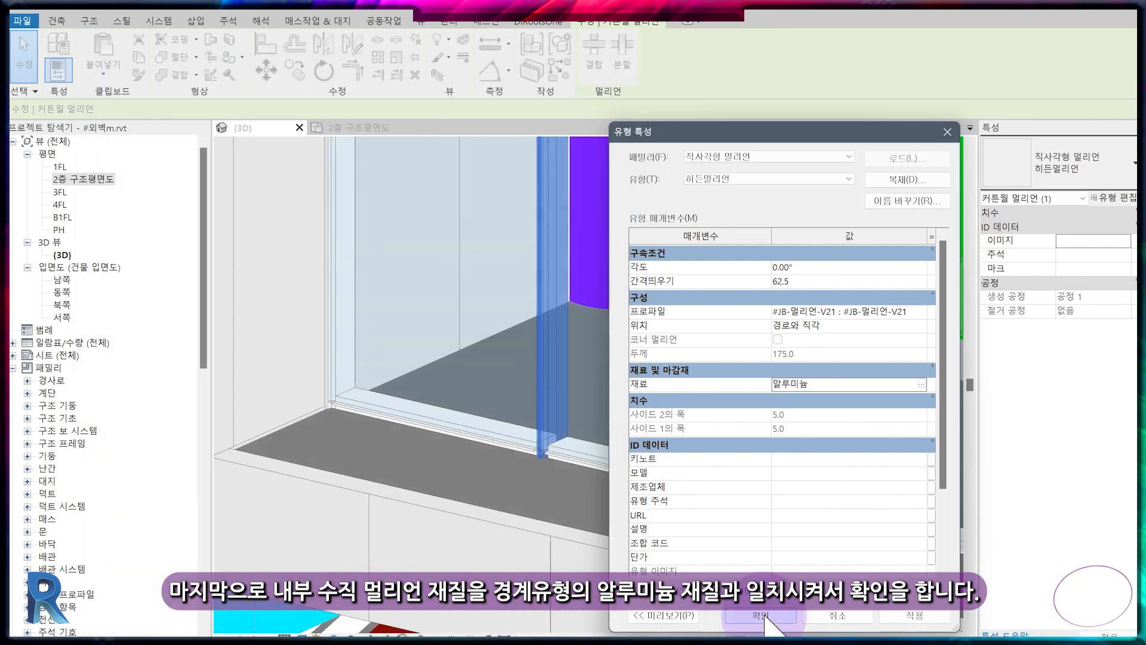
click(760, 615)
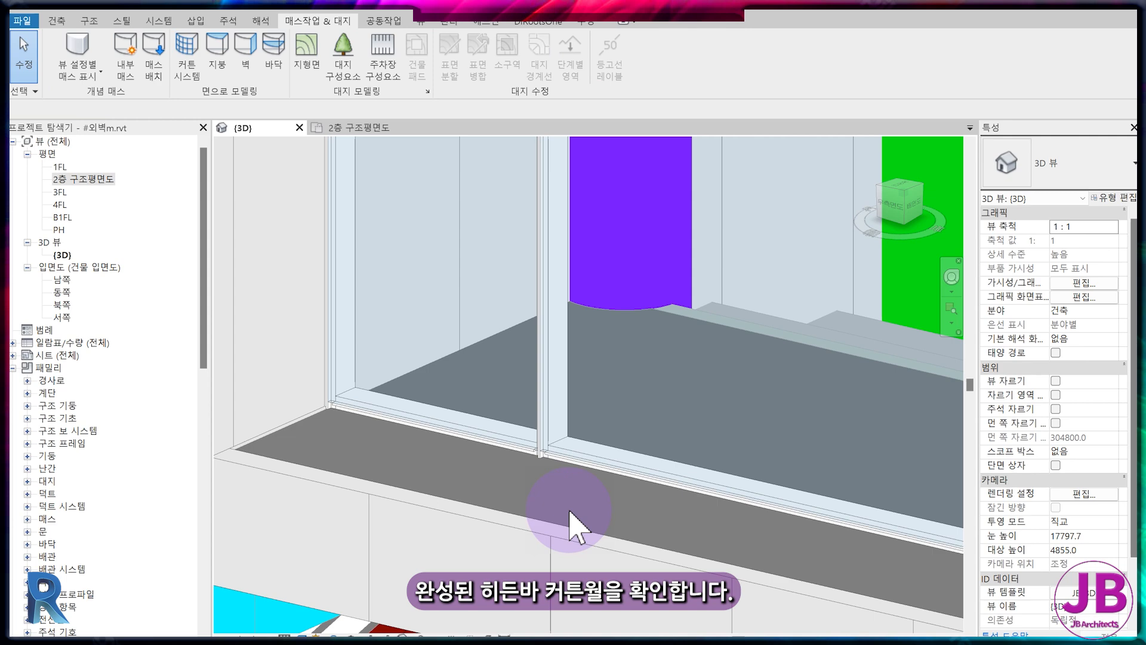
Place a horizontal curtain grid line through all segments across the lower part of the east curtain wall.
scroll(570, 528, down, 5)
middle_drag(696, 478, 608, 472)
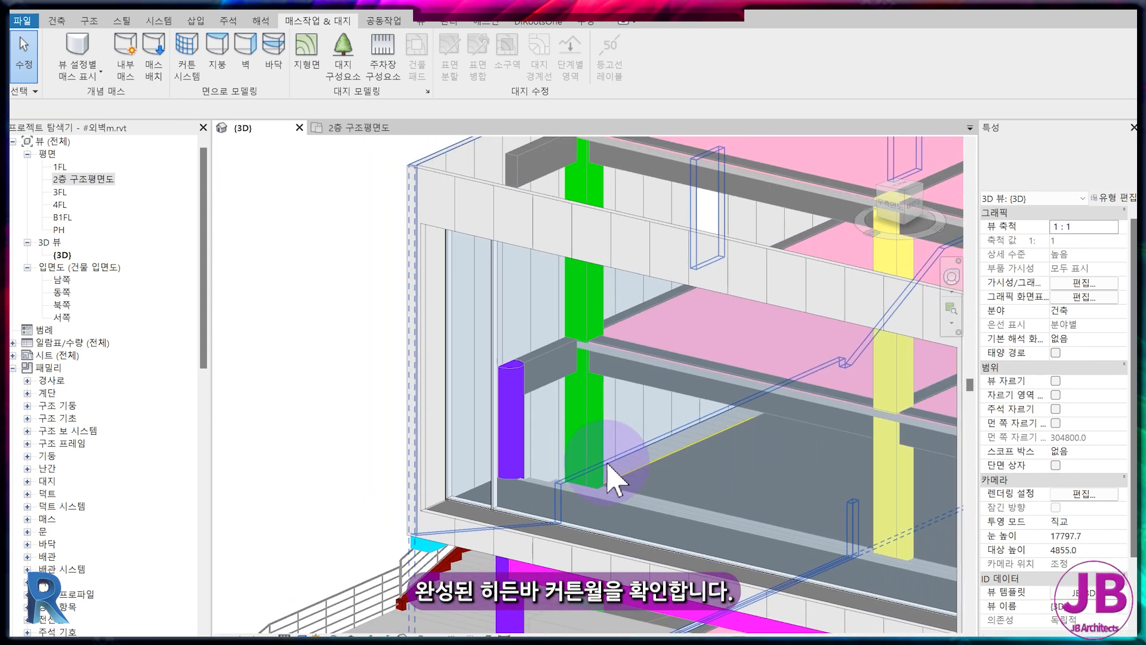
click(57, 20)
click(371, 77)
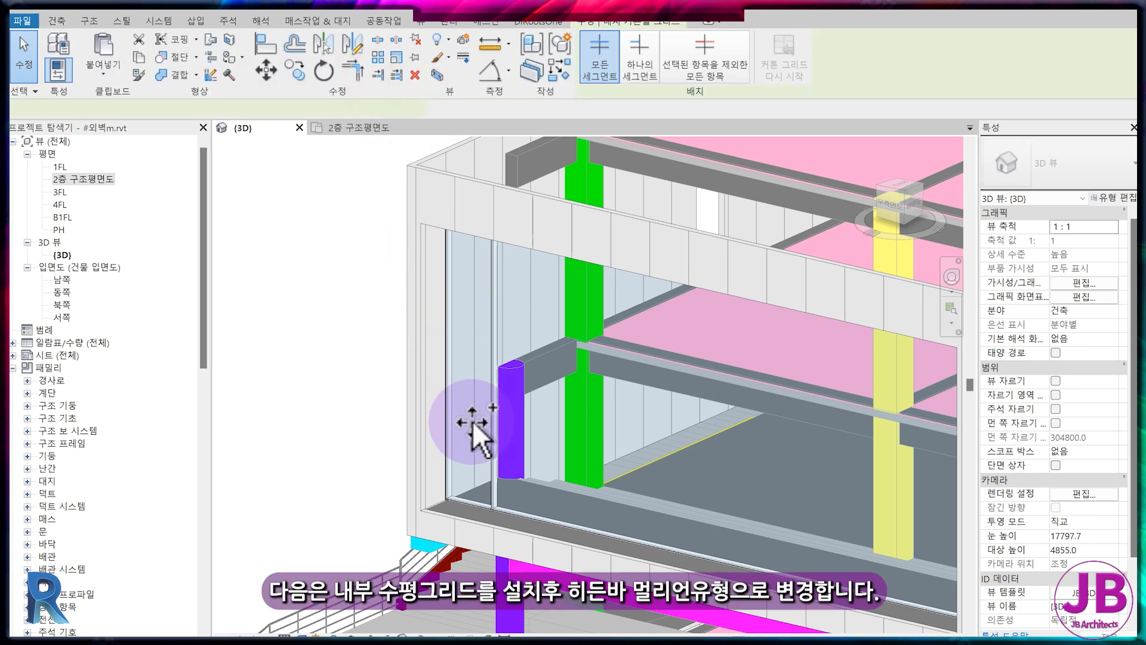
click(517, 463)
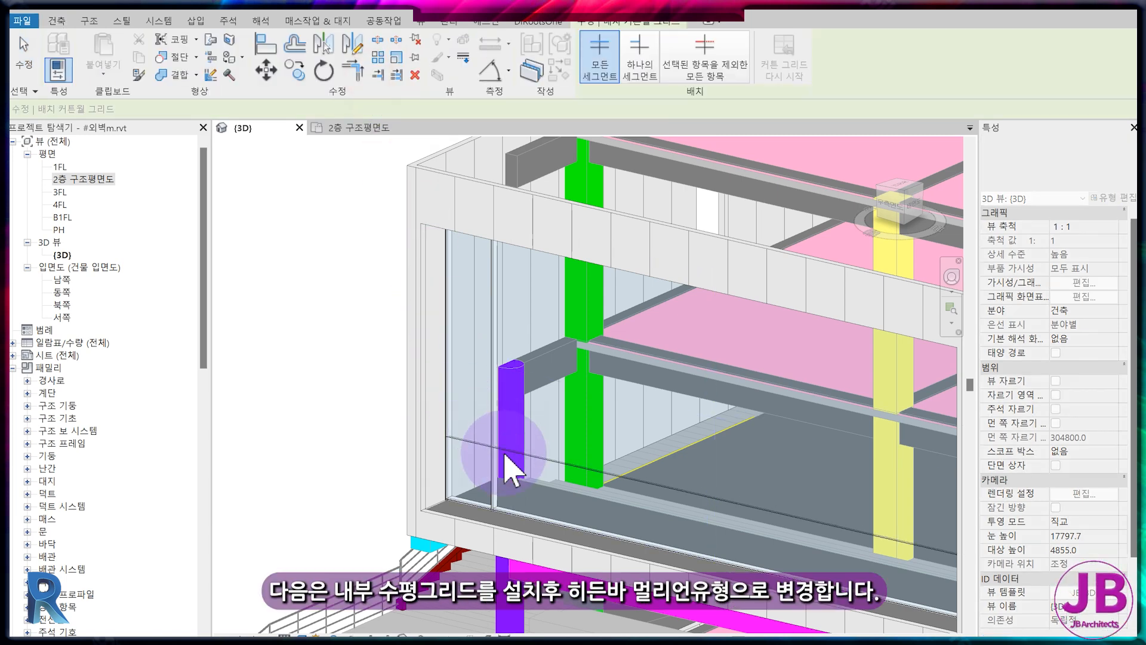
key(Escape)
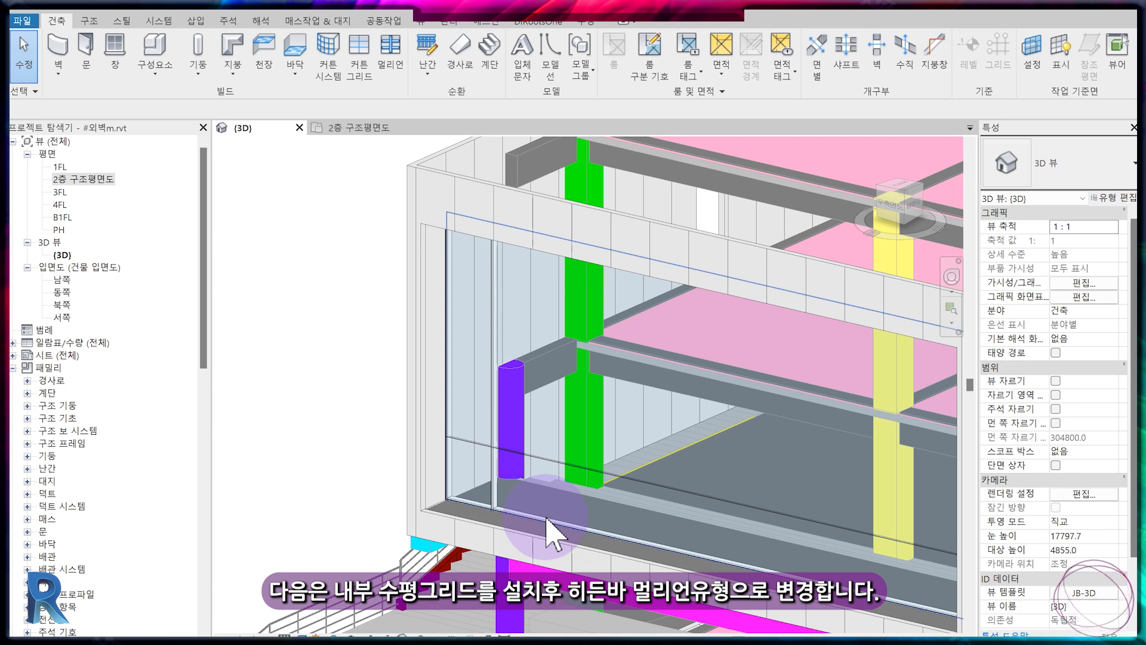
Set the interior type (내부 유형) of 그리드 2 멀리언 in the east curtain system's #동측커튼월 2 type to 직사각형 멀리언 : 히든멀리언.
click(568, 518)
click(1114, 198)
click(908, 487)
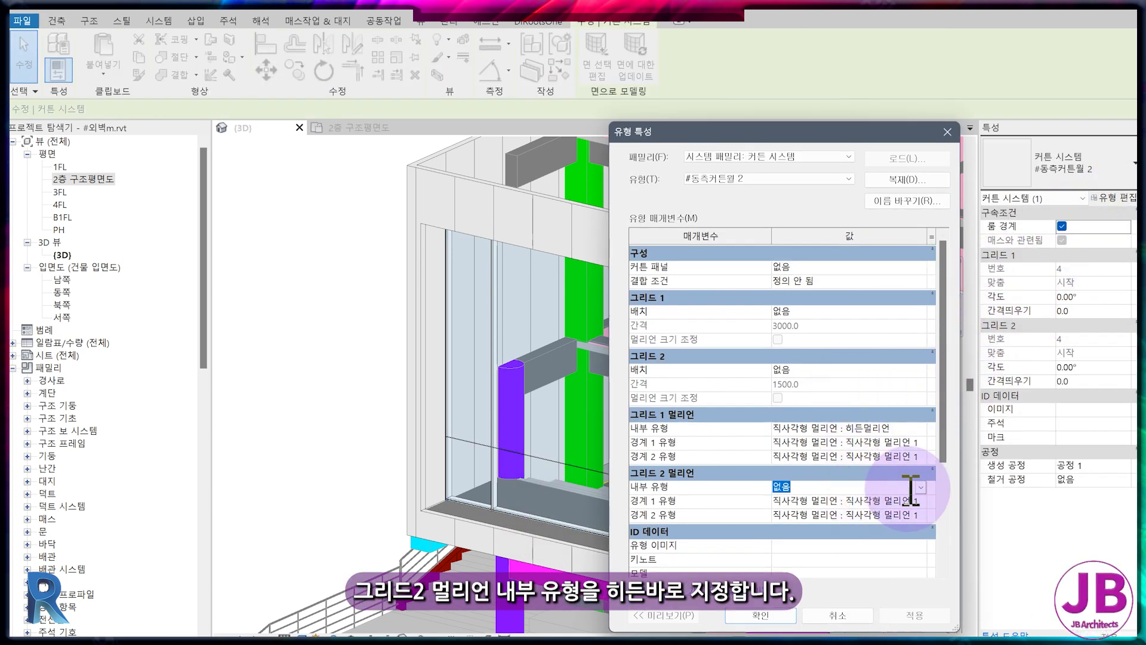
click(921, 487)
click(871, 543)
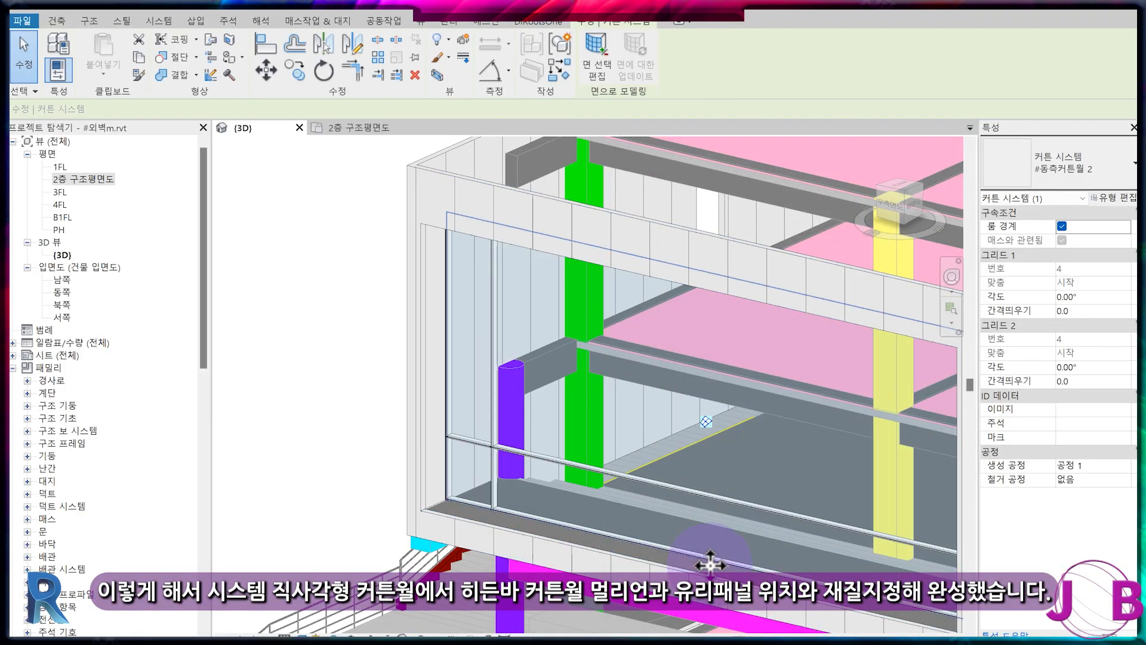
key(Escape)
Inspect the joint between the horizontal and vertical hidden-bar mullions up close, and check the overall east curtain wall in 3D.
scroll(488, 465, up, 3)
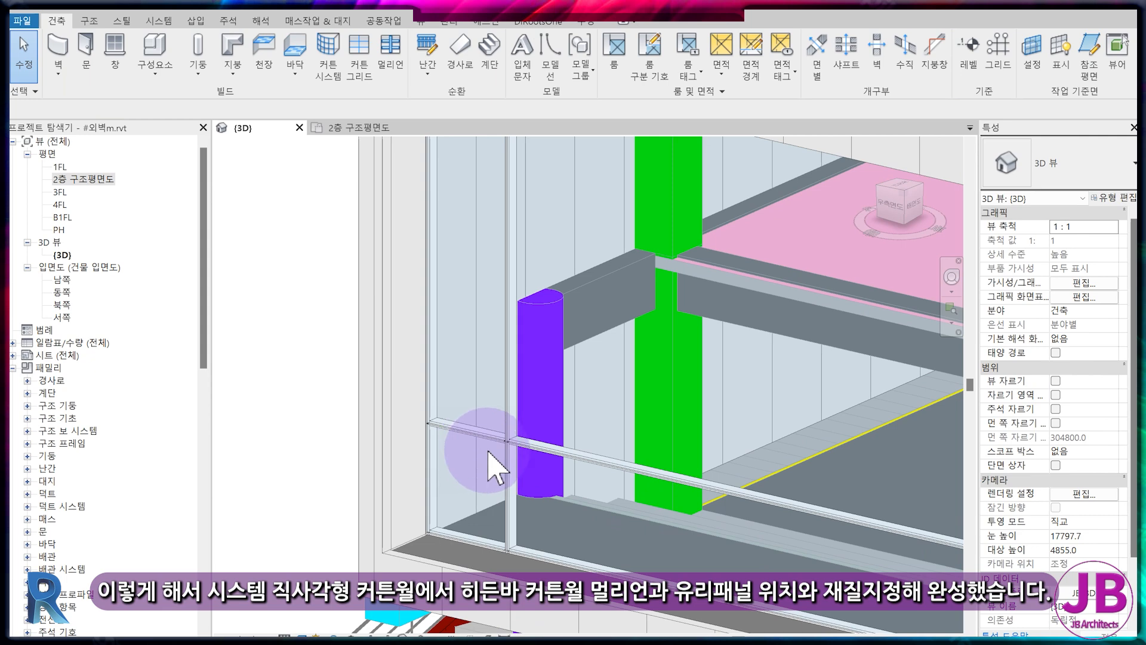
scroll(489, 466, up, 2)
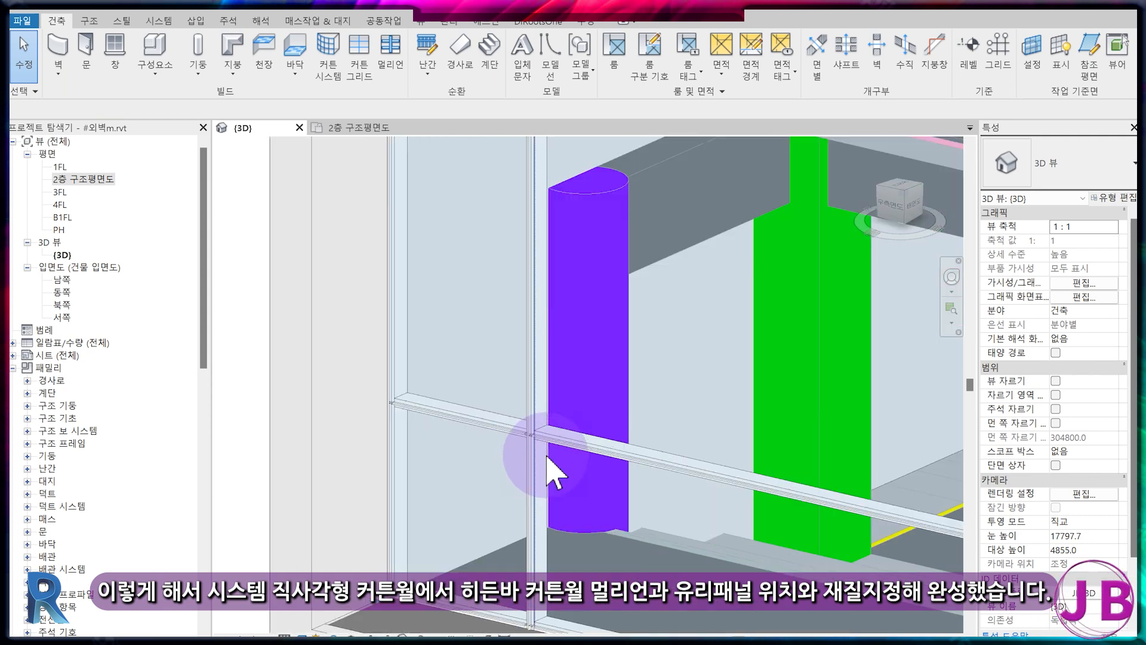
scroll(547, 456, up, 5)
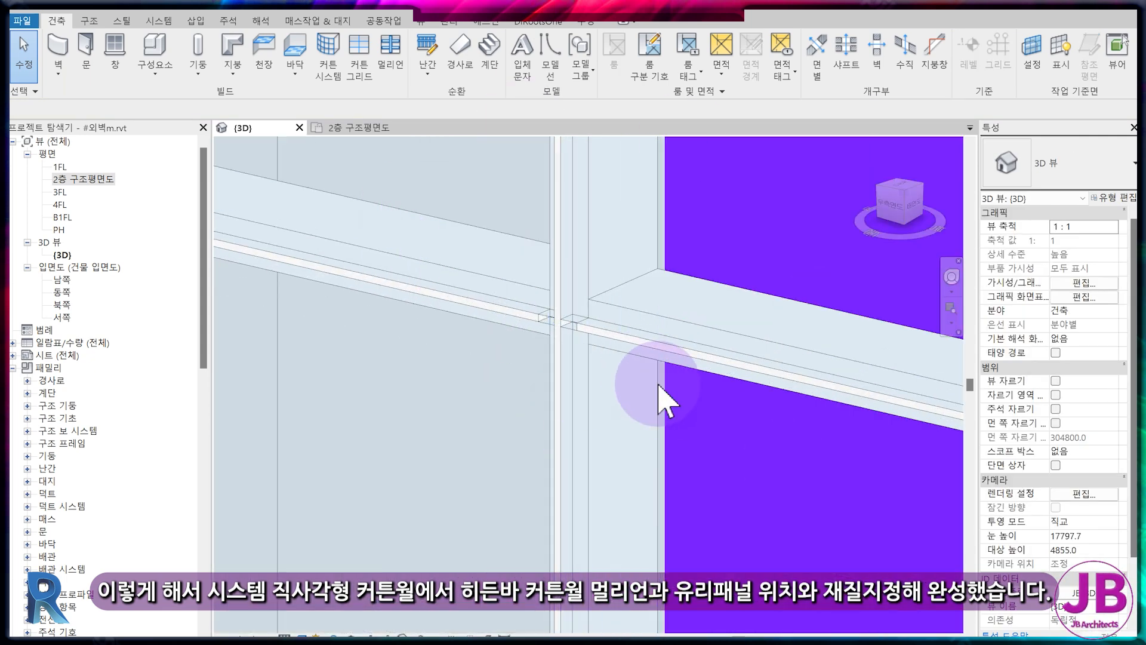
scroll(520, 490, down, 2)
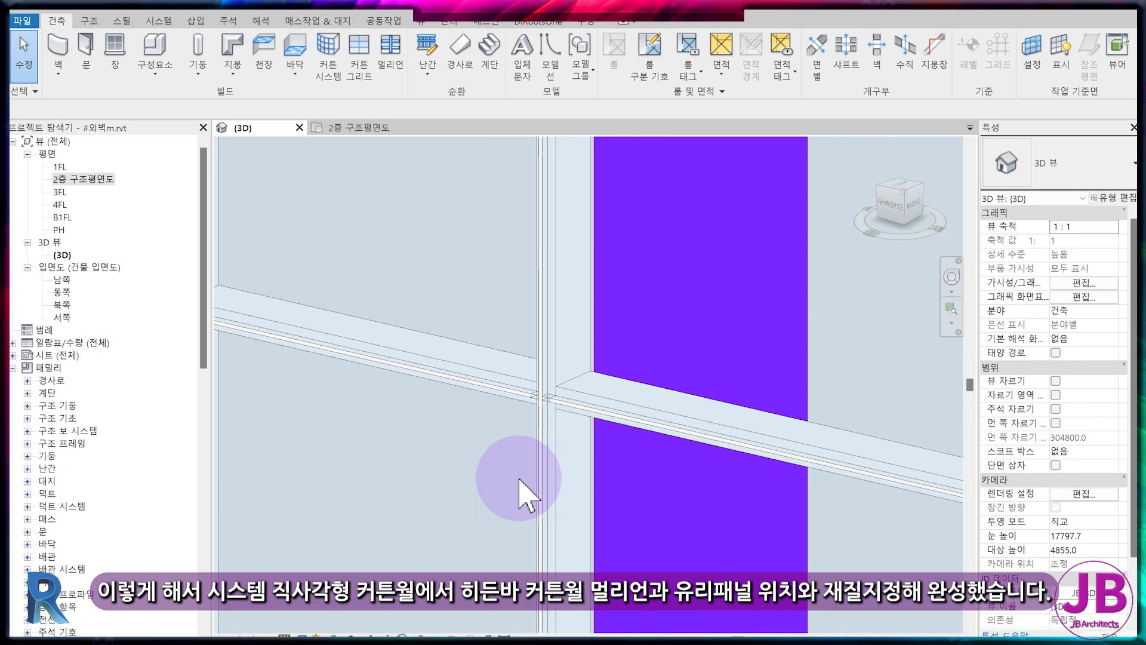
scroll(549, 511, down, 7)
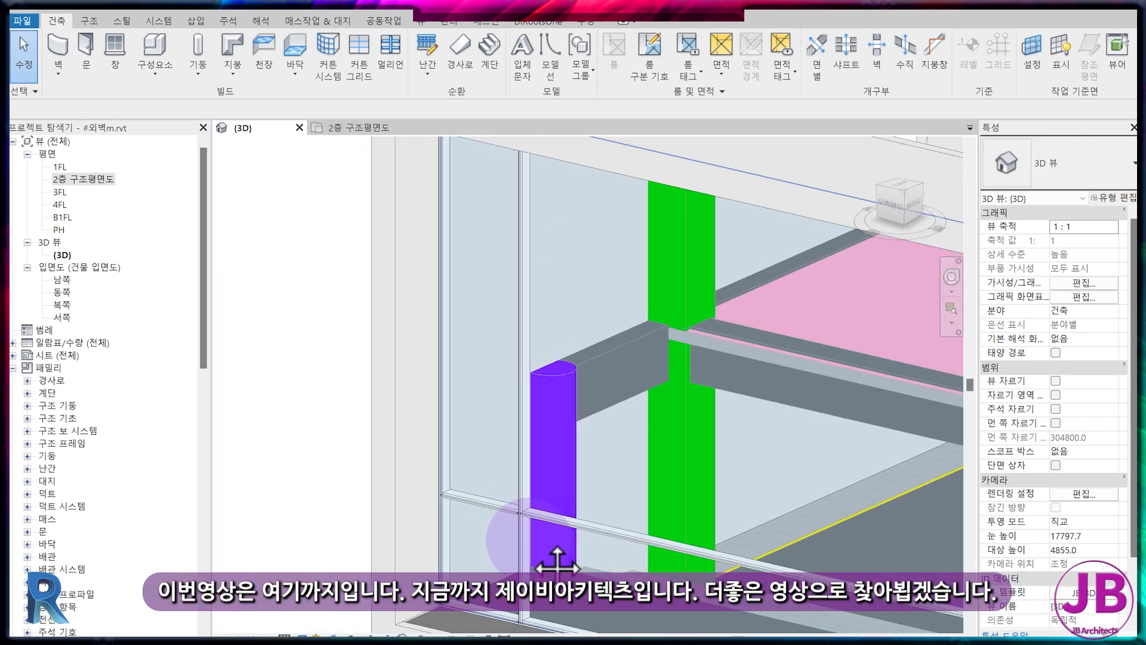
middle_drag(572, 556, 498, 526)
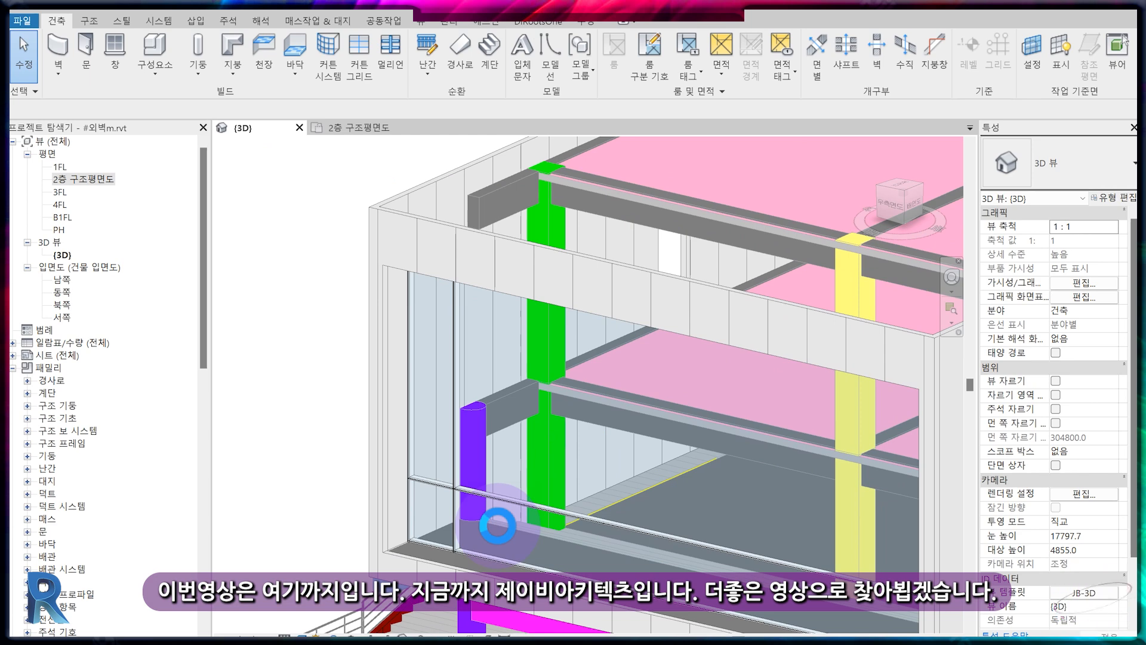